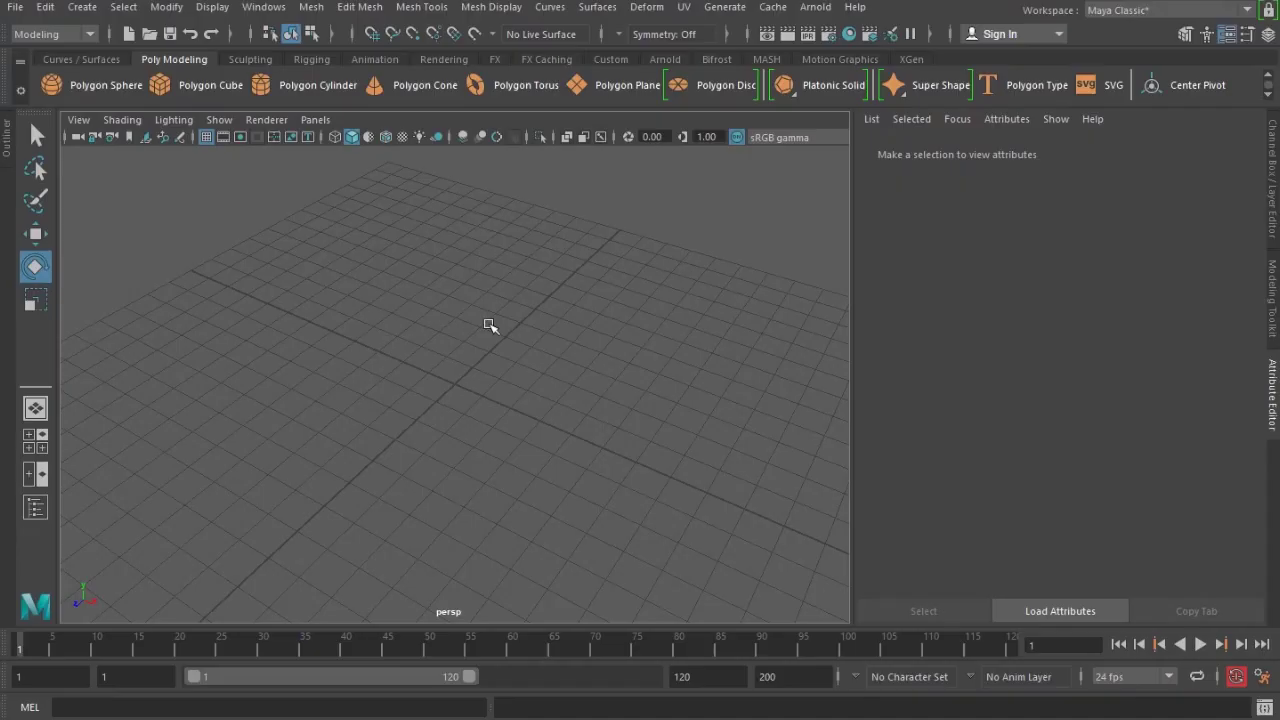
# - Create a polygon torus at the origin and rotate it 90 degrees about X so it stands upright
pyautogui.scroll(-2, 488, 366)
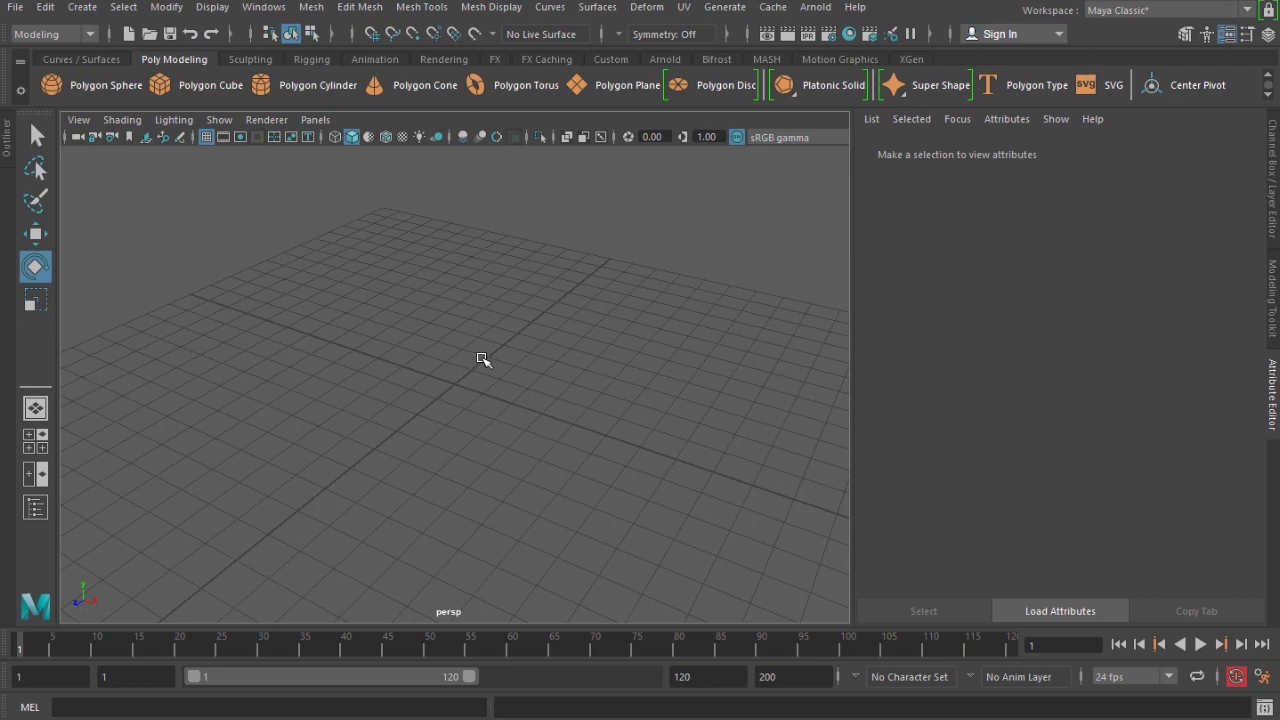
pyautogui.click(484, 87)
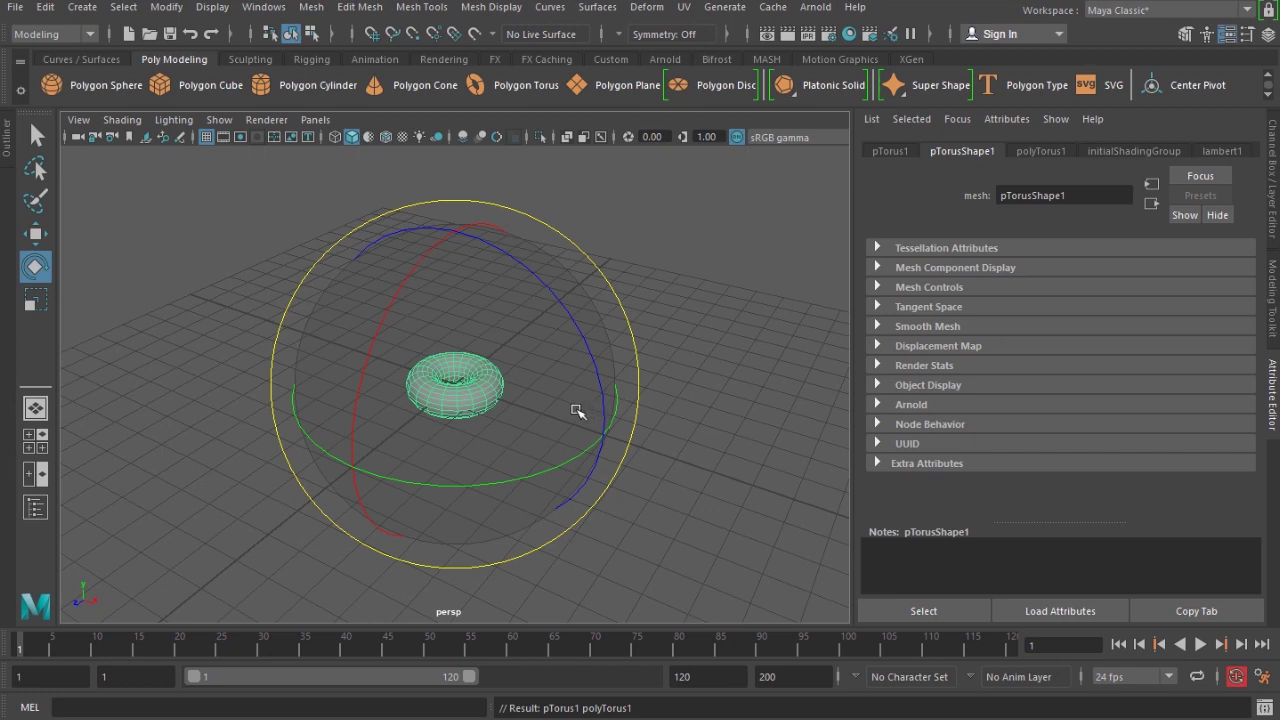
pyautogui.moveTo(432, 248); pyautogui.dragTo(350, 384)
pyautogui.hotkey('ctrl', 'z')
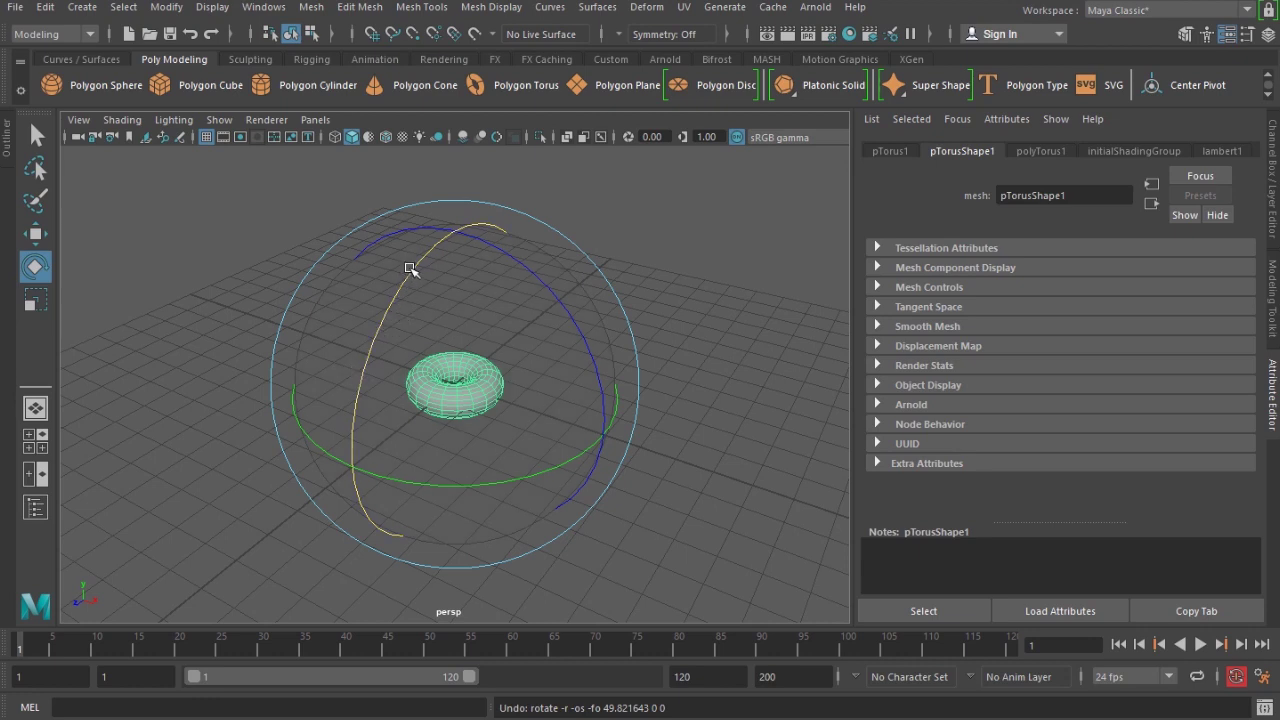
pyautogui.moveTo(410, 268); pyautogui.dragTo(444, 422)
pyautogui.moveTo(538, 239); pyautogui.dragTo(568, 270)
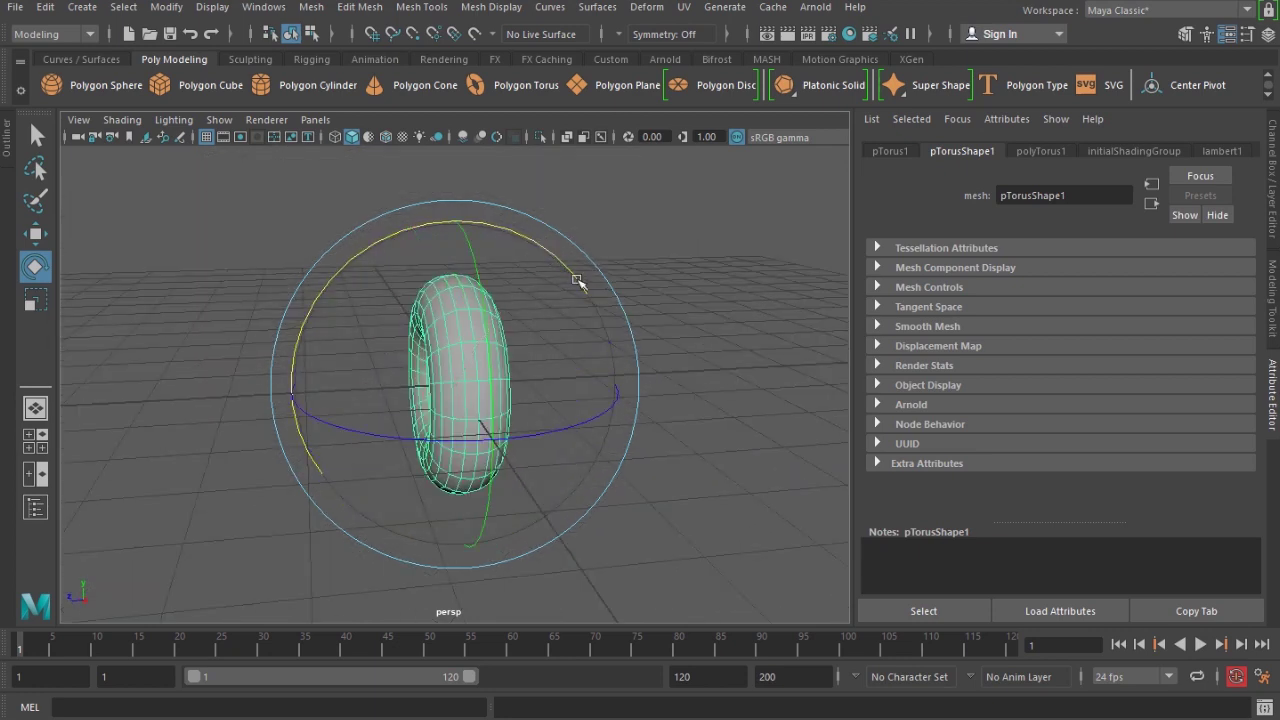
# - Open the Rotate tool settings and toggle step snapping between Off and Absolute with a 15-degree step
pyautogui.click(1247, 33)
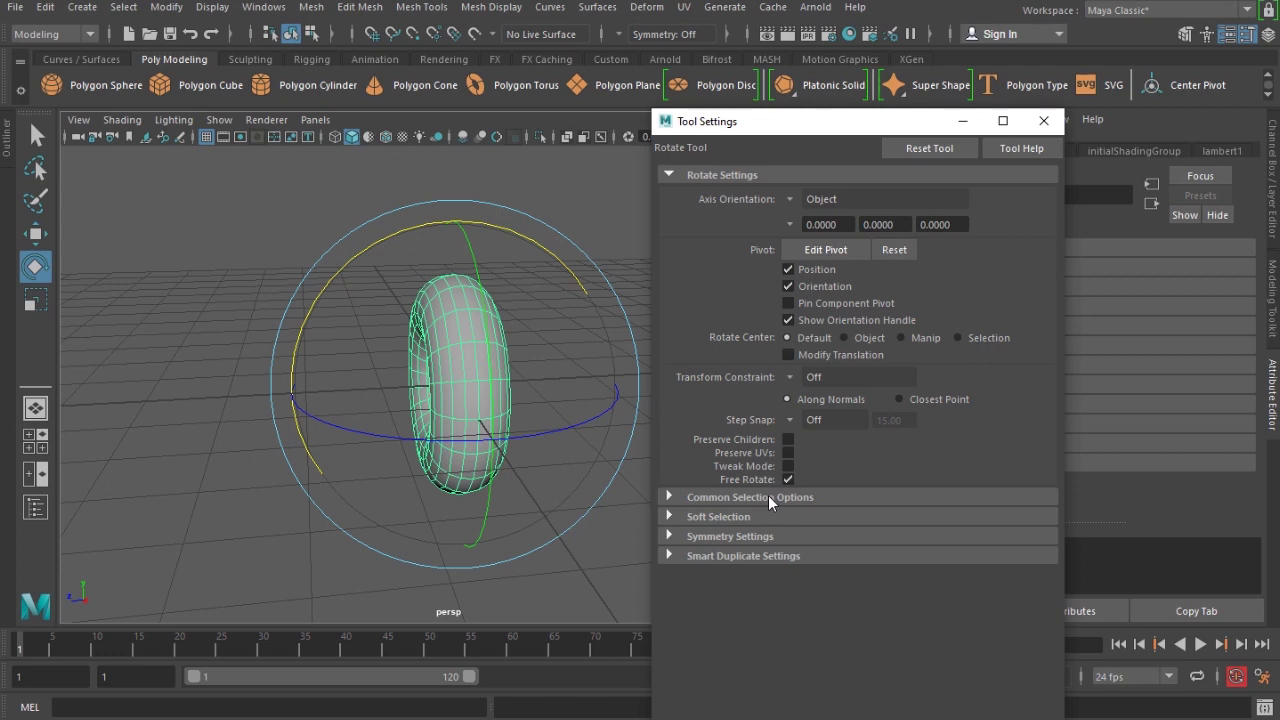
pyautogui.press('j')
pyautogui.press('j')
pyautogui.press('j')
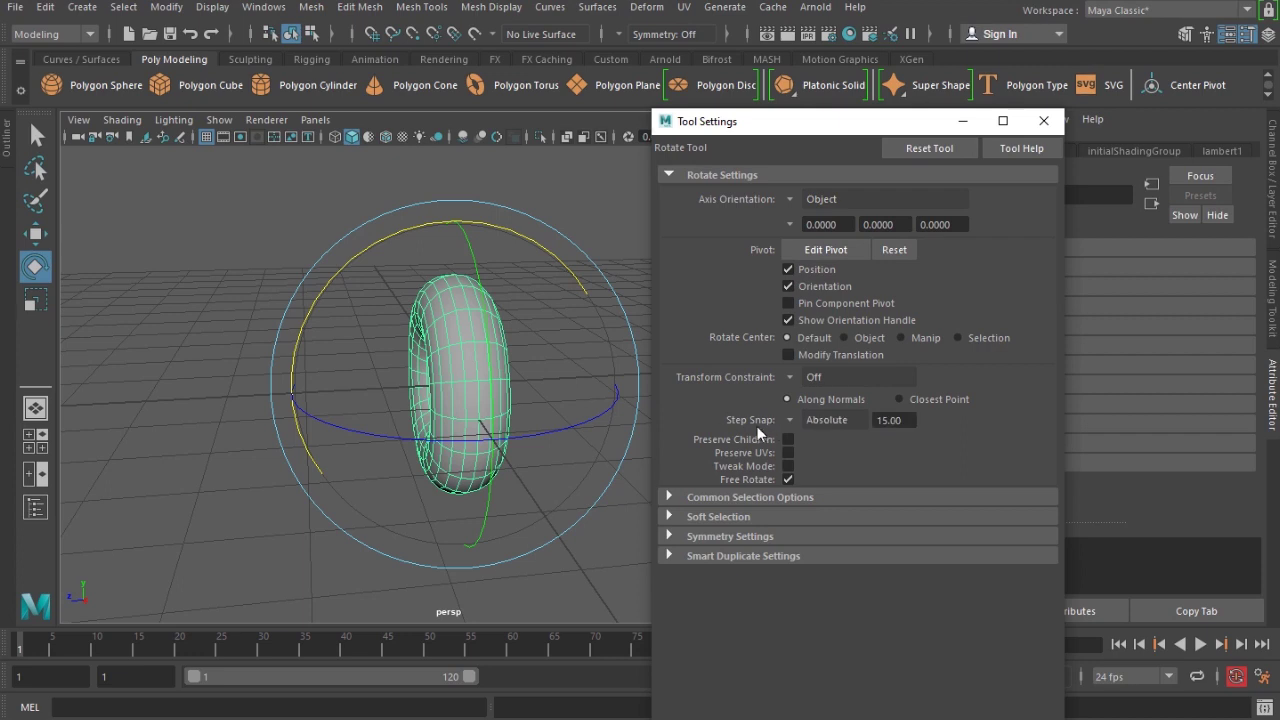
pyautogui.press('j')
pyautogui.press('j')
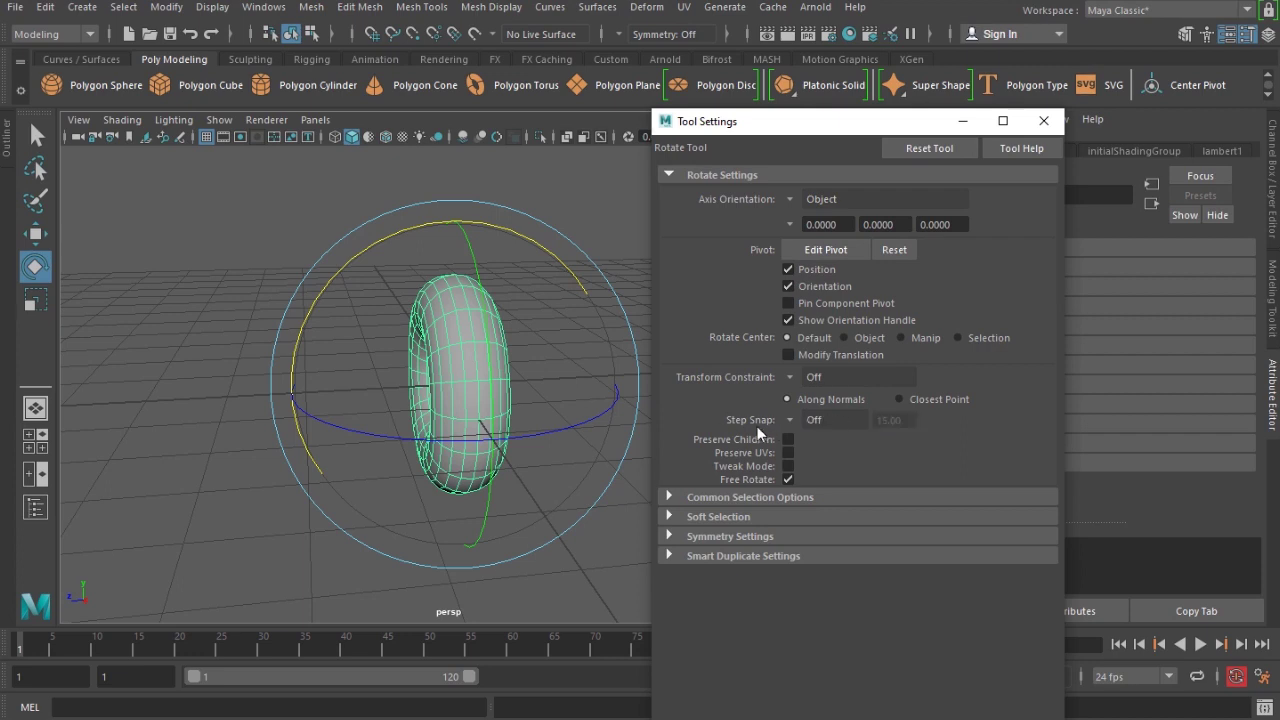
pyautogui.press('j')
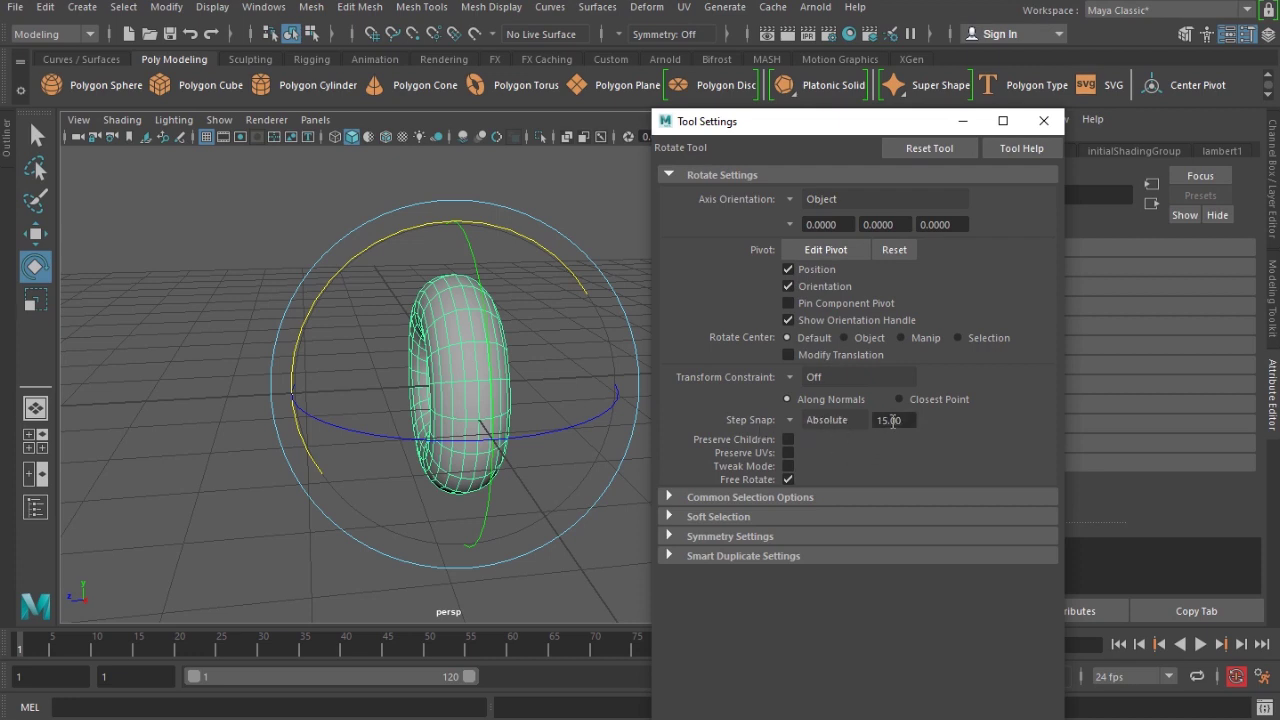
# - Try tilting the torus with Absolute 15-degree step snapping, and set Step Snap back to Off
pyautogui.press('j')
pyautogui.moveTo(393, 242)
pyautogui.mouseDown()
pyautogui.moveTo(402, 234)
pyautogui.moveTo(389, 243)
pyautogui.mouseUp()
pyautogui.press('j')
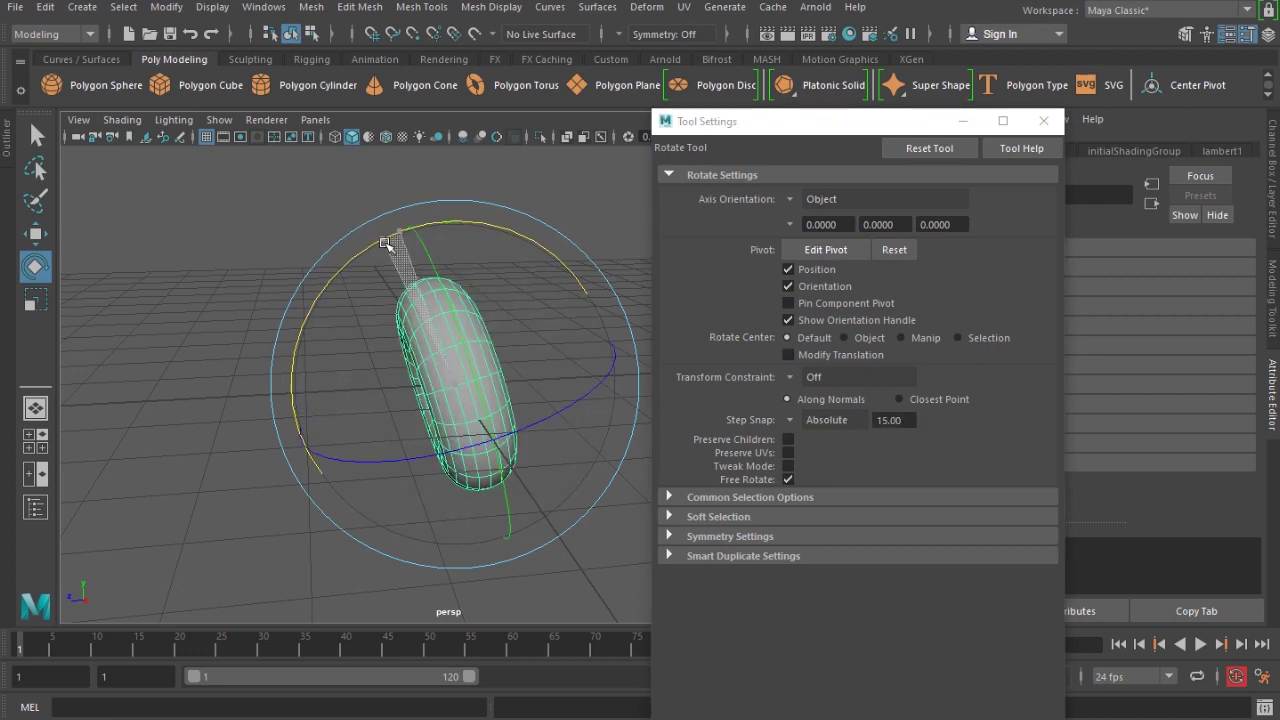
pyautogui.press('j')
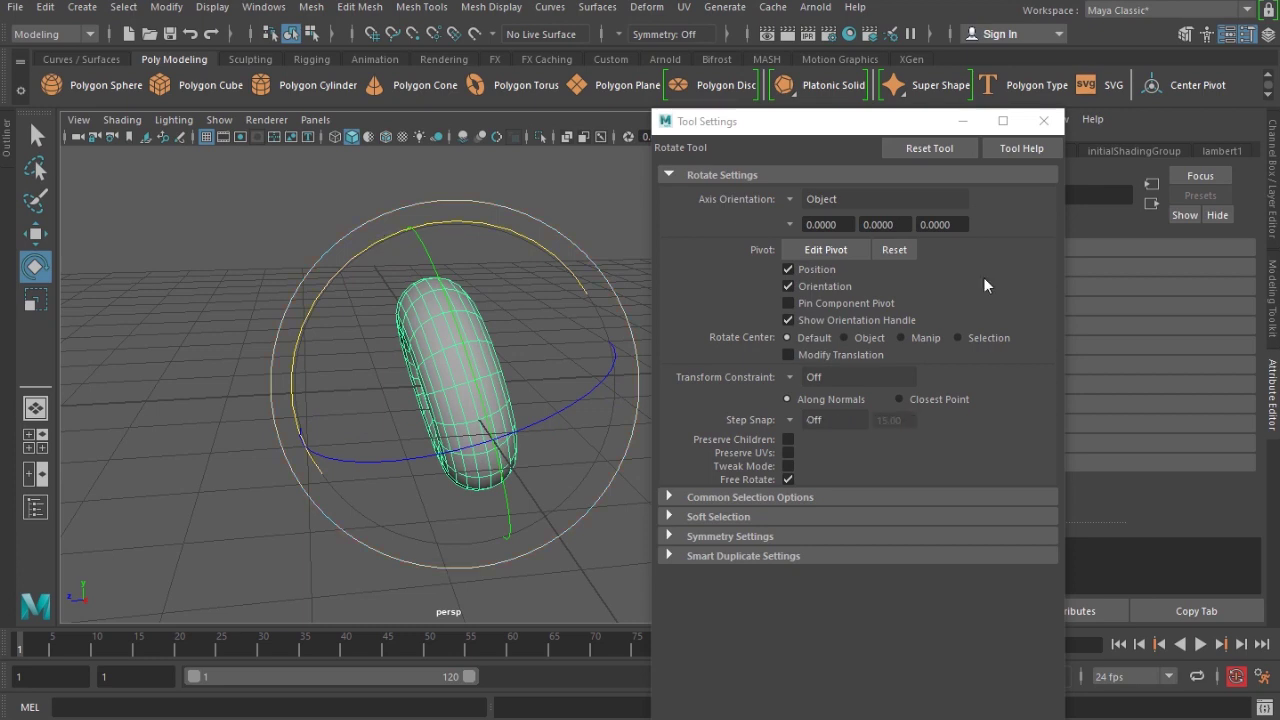
pyautogui.click(797, 418)
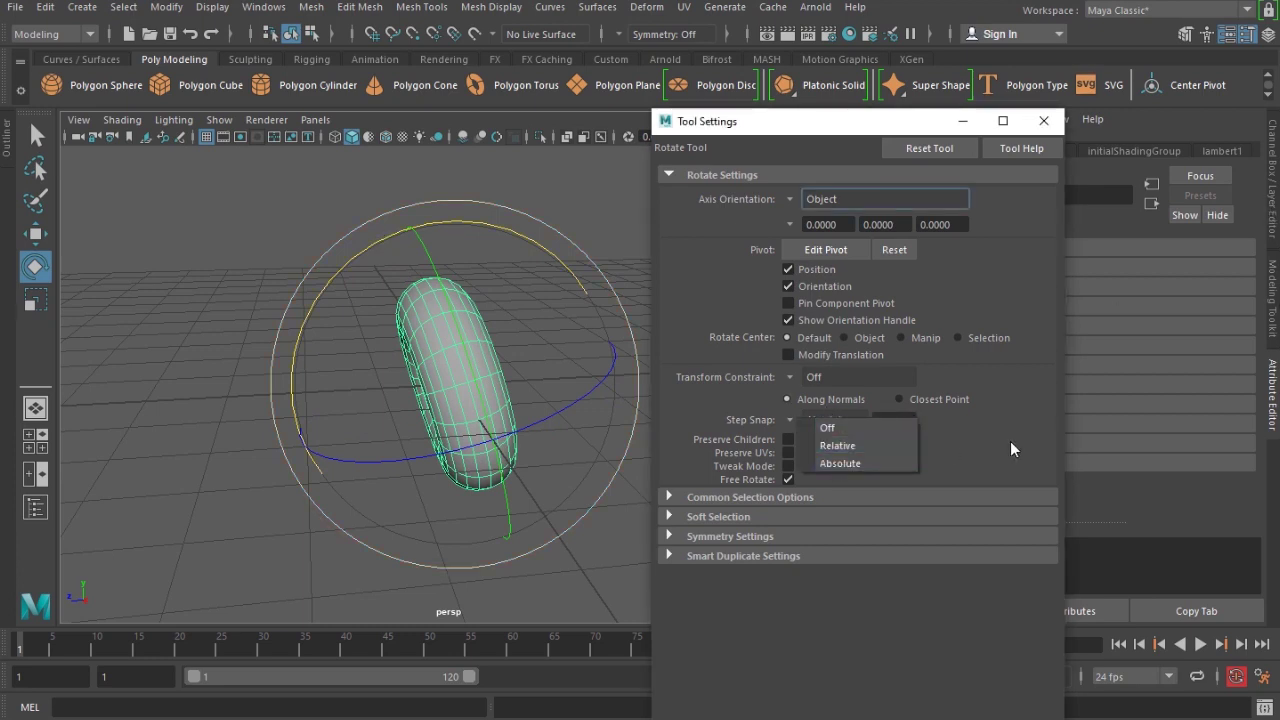
pyautogui.click(855, 428)
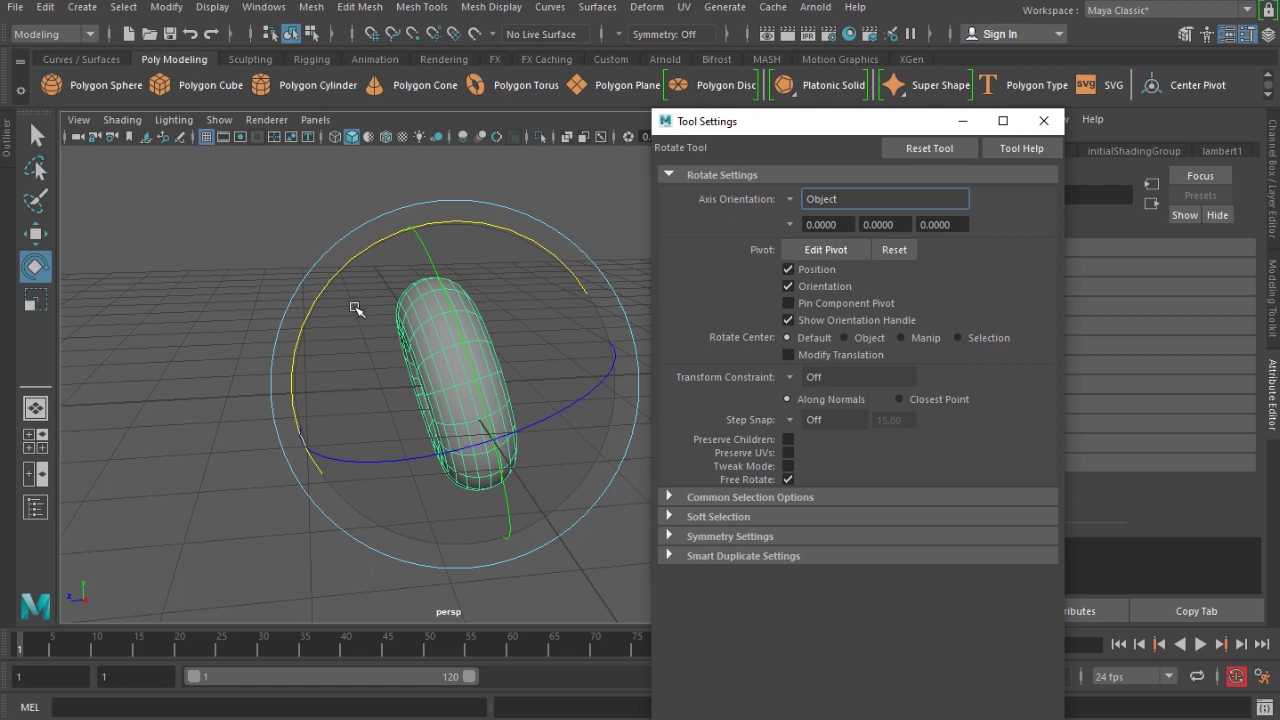
# - Rotate the torus back upright using step snapping, set Step Snap to Off and close the tool settings
pyautogui.moveTo(355, 308); pyautogui.dragTo(366, 260)
pyautogui.press('j')
pyautogui.click(792, 420)
pyautogui.click(822, 425)
pyautogui.press('j')
pyautogui.press('j')
pyautogui.moveTo(402, 235)
pyautogui.mouseDown()
pyautogui.moveTo(414, 230)
pyautogui.moveTo(400, 236)
pyautogui.mouseUp()
pyautogui.click(799, 420)
pyautogui.click(860, 425)
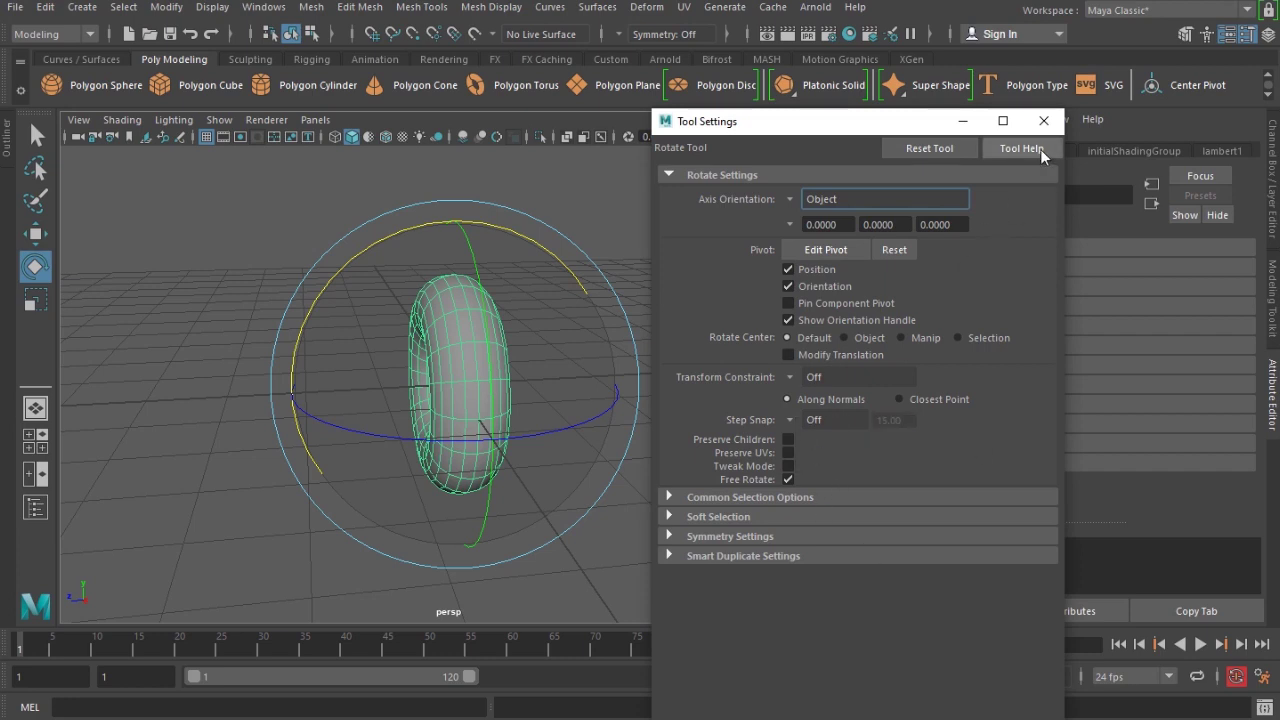
pyautogui.click(1043, 121)
# - Turn the torus into a large thin ring with radius 3.9 and section radius 0.3
pyautogui.moveTo(543, 394); pyautogui.dragTo(651, 471)
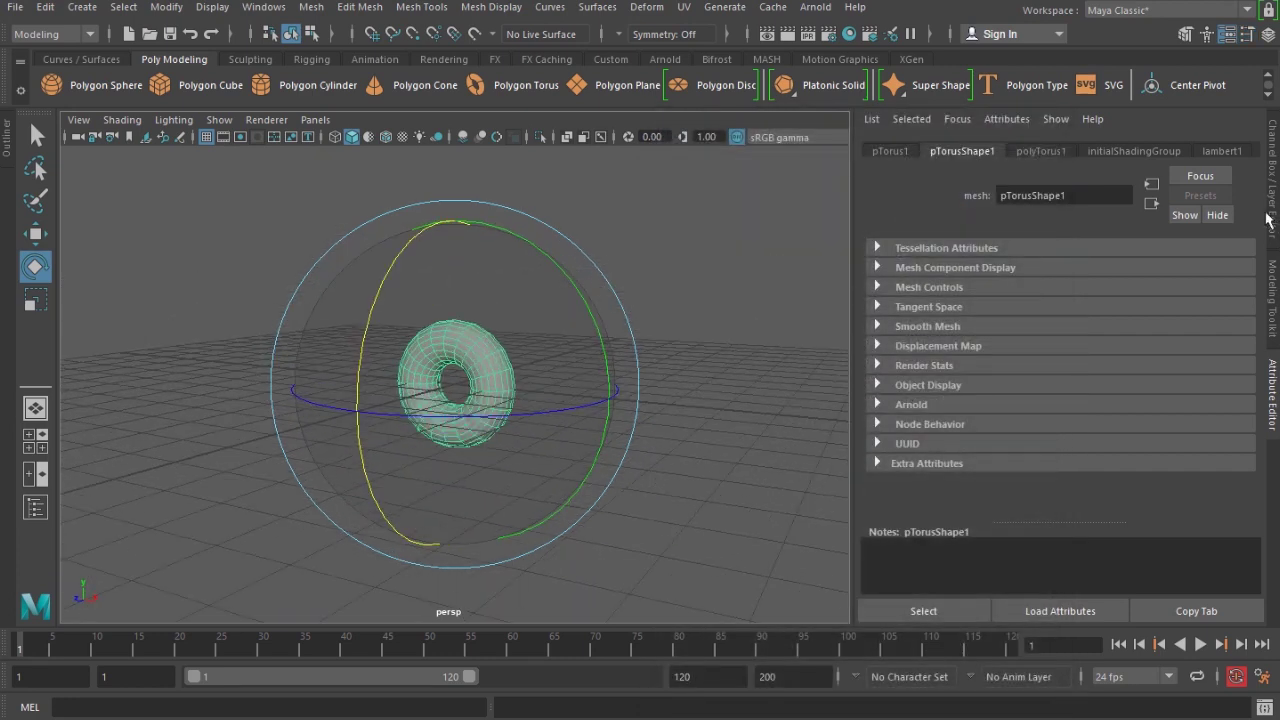
pyautogui.click(1271, 220)
pyautogui.keyDown('alt'); pyautogui.moveTo(537, 456); pyautogui.dragTo(557, 517); pyautogui.keyUp('alt')
pyautogui.click(891, 356)
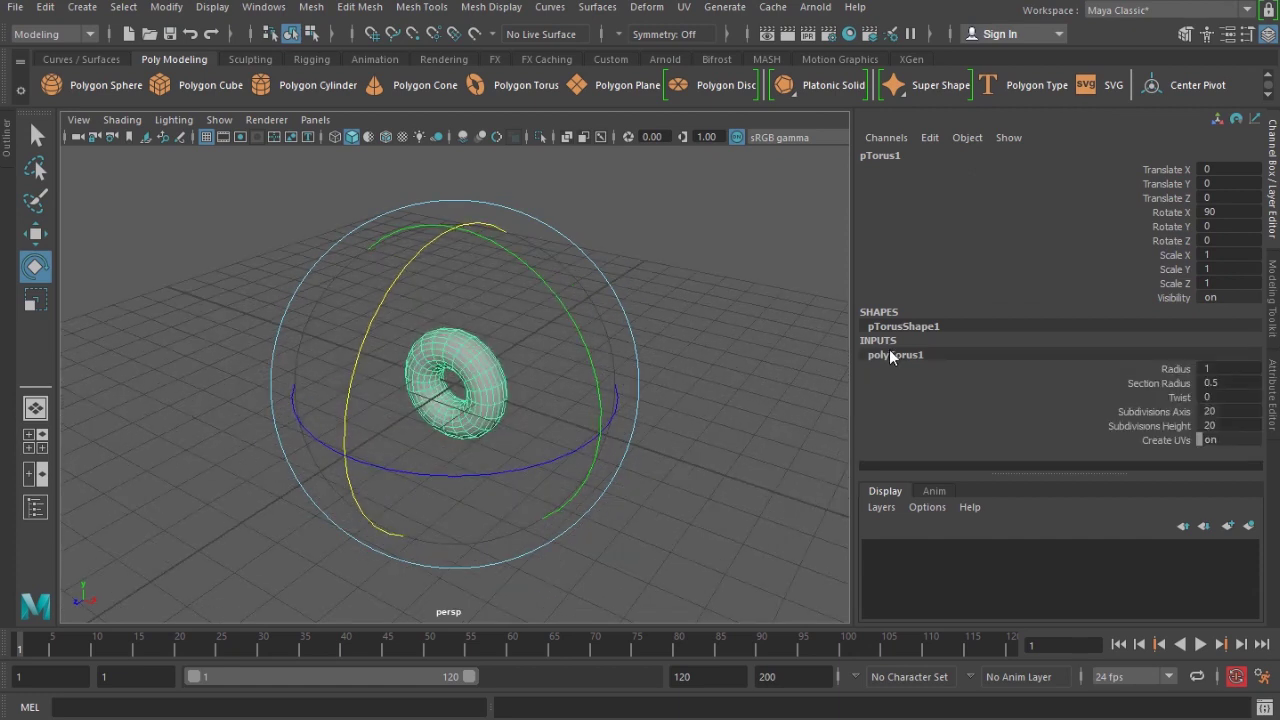
pyautogui.click(1164, 384)
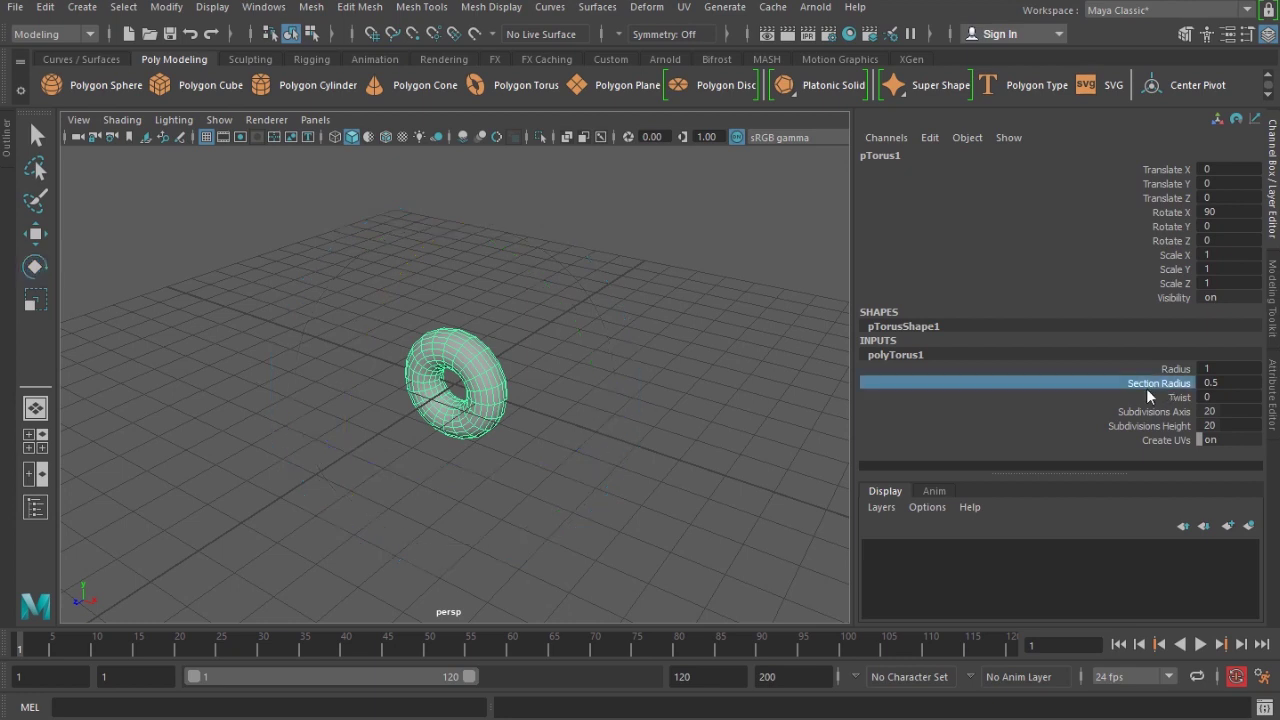
pyautogui.moveTo(556, 430)
pyautogui.mouseDown(button='middle')
pyautogui.moveTo(536, 438)
pyautogui.moveTo(560, 443)
pyautogui.mouseUp(button='middle')
pyautogui.click(1182, 372)
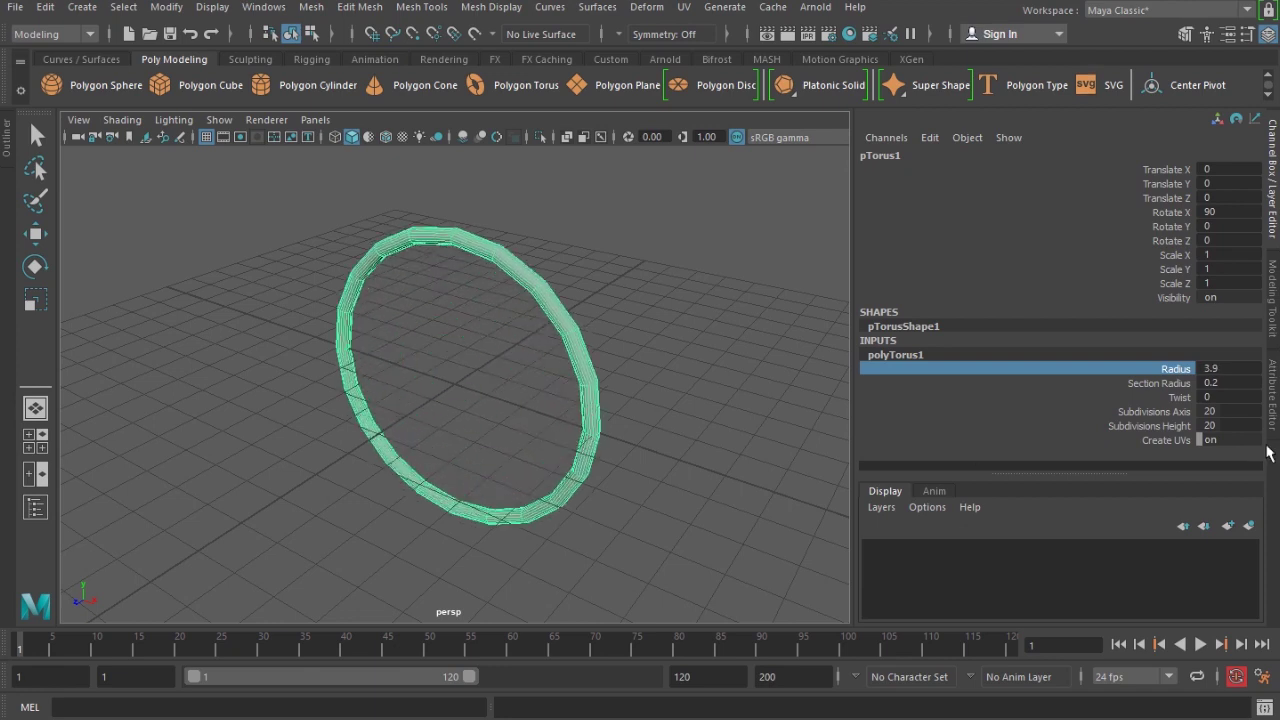
pyautogui.click(1160, 383)
pyautogui.moveTo(562, 395); pyautogui.dragTo(556, 396, button='middle')
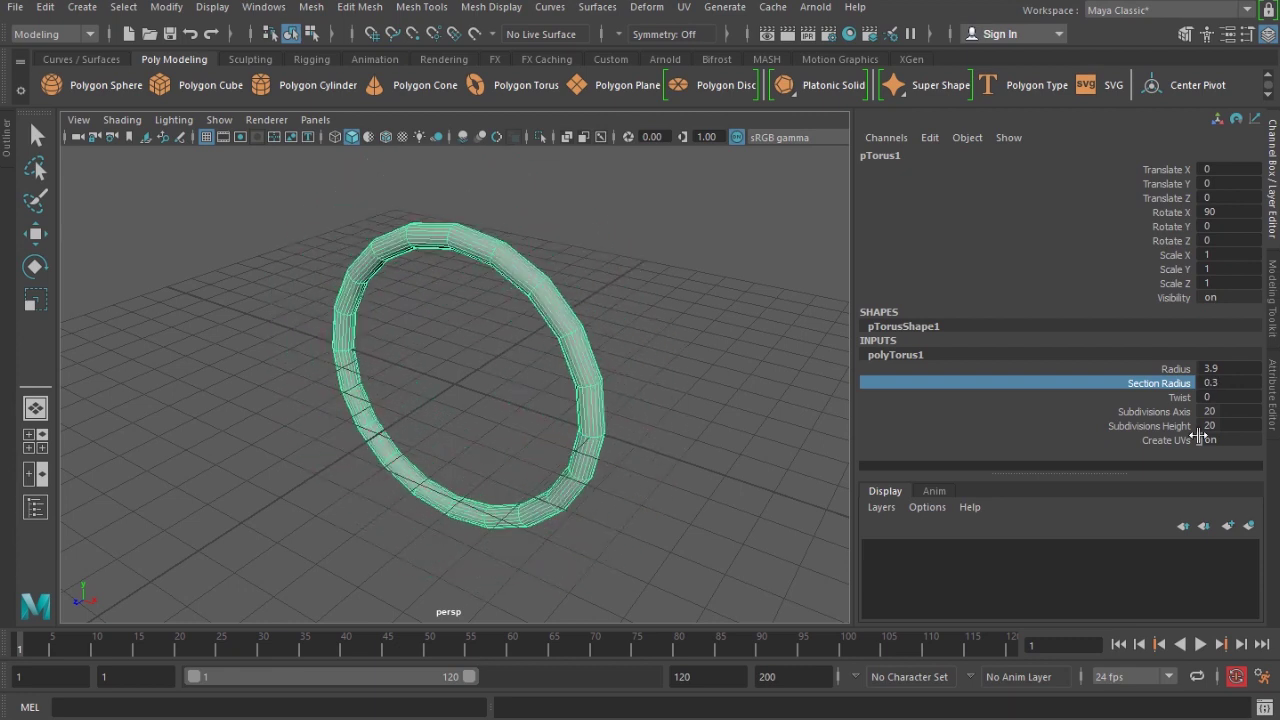
# - Set the torus's height subdivisions to 19 and its axis subdivisions to 80
pyautogui.click(1152, 428)
pyautogui.moveTo(386, 398)
pyautogui.mouseDown(button='middle')
pyautogui.moveTo(404, 394)
pyautogui.moveTo(376, 411)
pyautogui.mouseUp(button='middle')
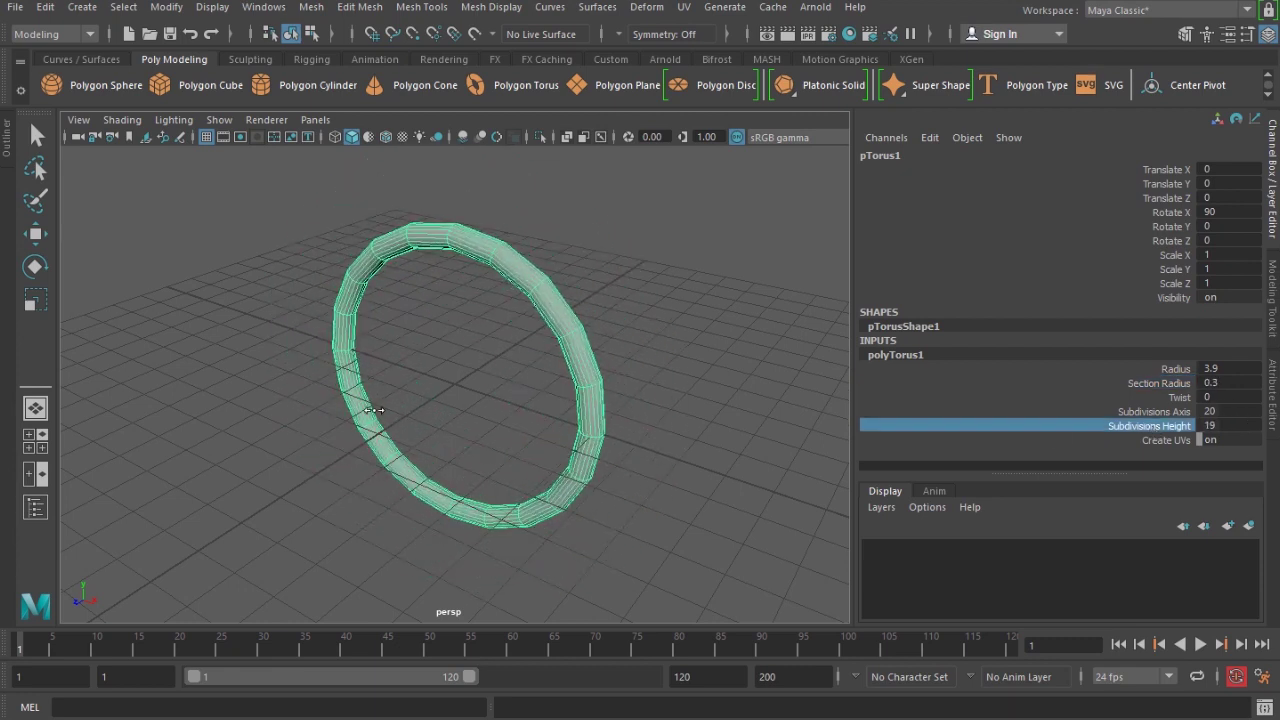
pyautogui.click(1145, 412)
pyautogui.moveTo(614, 390); pyautogui.dragTo(910, 420, button='middle')
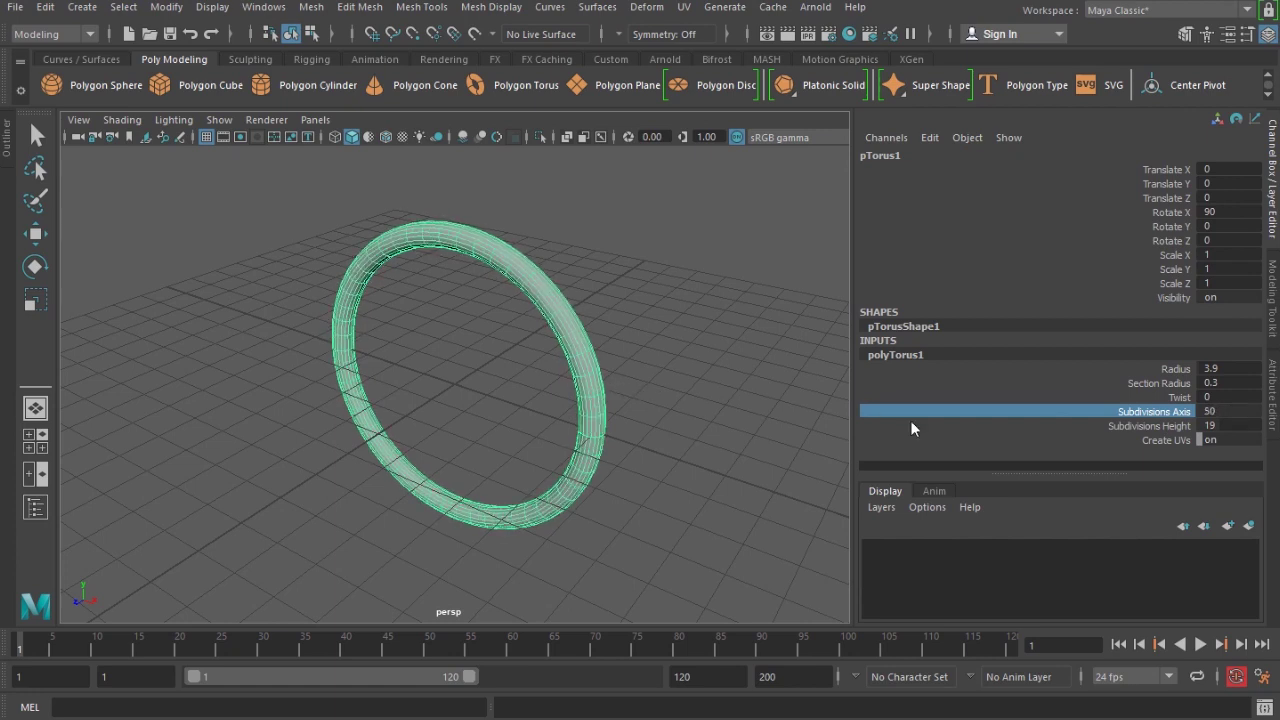
pyautogui.click(1236, 412)
pyautogui.write('80')
pyautogui.press('Return')
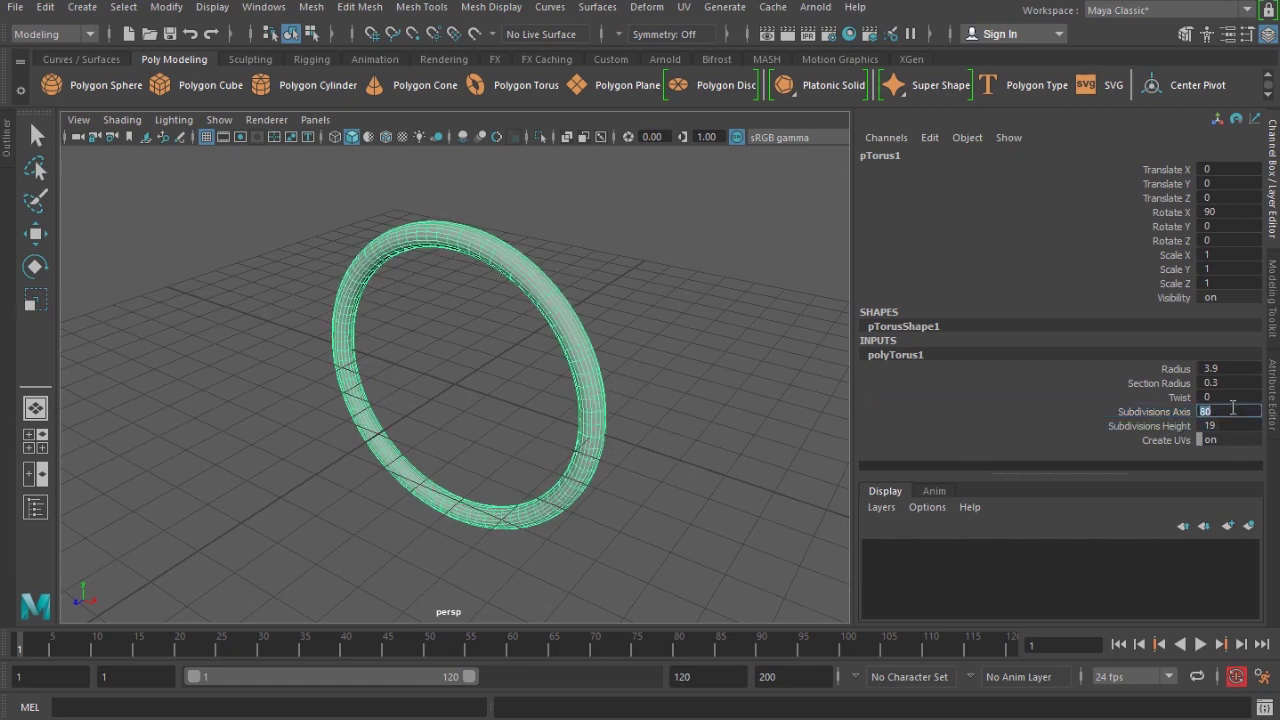
# - Deselect the torus and examine the smoothness of the ring from several angles and distances
pyautogui.scroll(4, 532, 367)
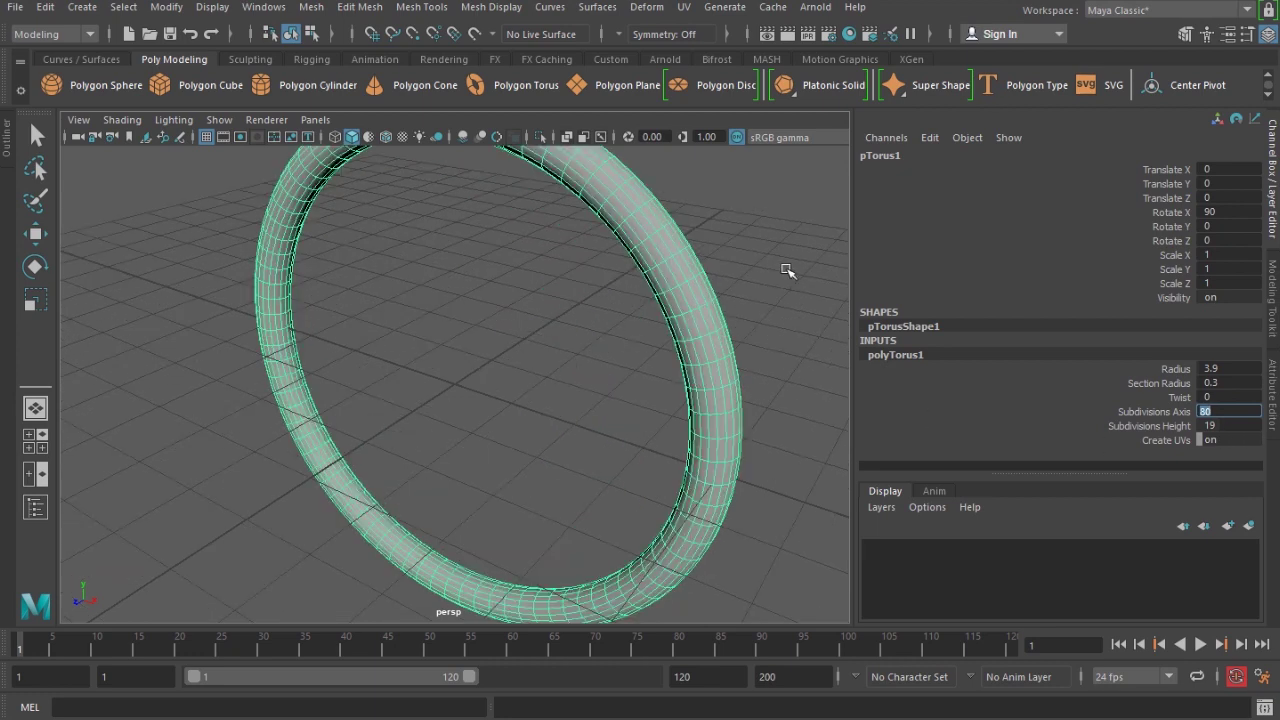
pyautogui.click(787, 270)
pyautogui.scroll(-4, 587, 323)
pyautogui.keyDown('alt'); pyautogui.moveTo(586, 322); pyautogui.dragTo(457, 331); pyautogui.keyUp('alt')
pyautogui.scroll(6, 603, 349)
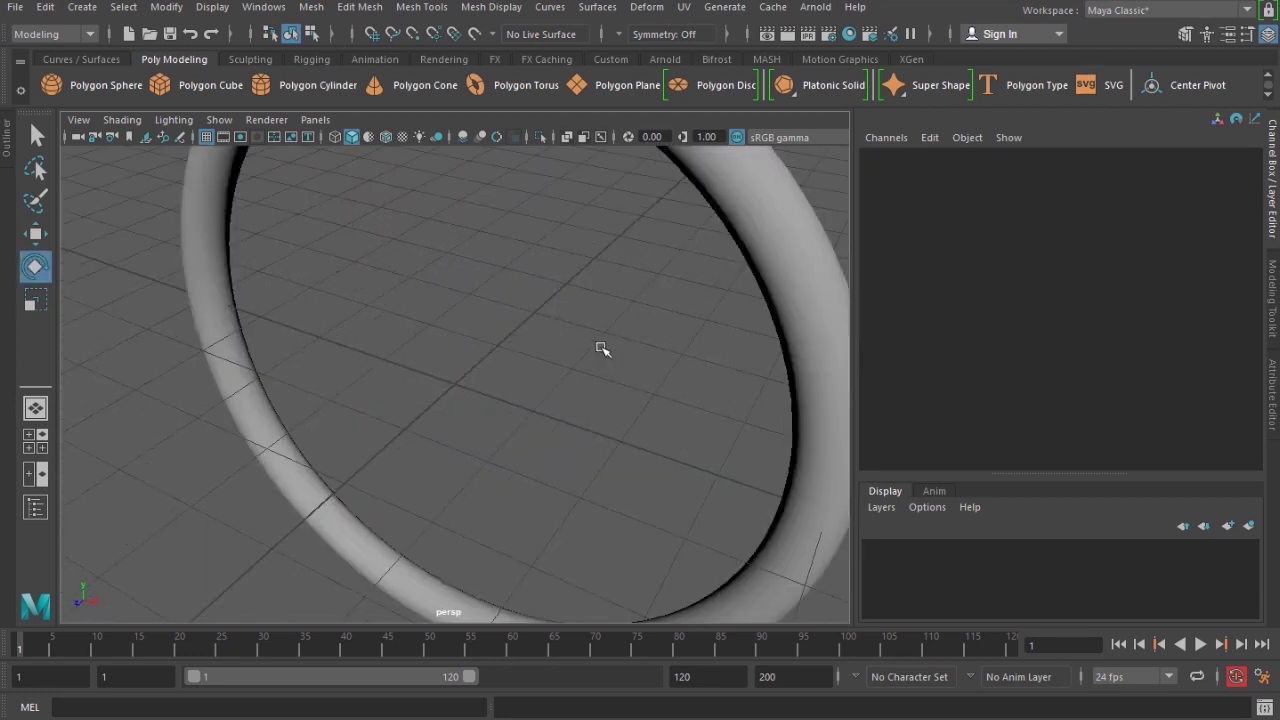
pyautogui.scroll(-3, 595, 325)
pyautogui.keyDown('alt'); pyautogui.moveTo(595, 328); pyautogui.dragTo(429, 363); pyautogui.keyUp('alt')
pyautogui.click(552, 367)
pyautogui.keyDown('alt'); pyautogui.moveTo(522, 371); pyautogui.dragTo(629, 343); pyautogui.keyUp('alt')
pyautogui.click(750, 292)
pyautogui.keyDown('alt'); pyautogui.moveTo(751, 292); pyautogui.dragTo(551, 420); pyautogui.keyUp('alt')
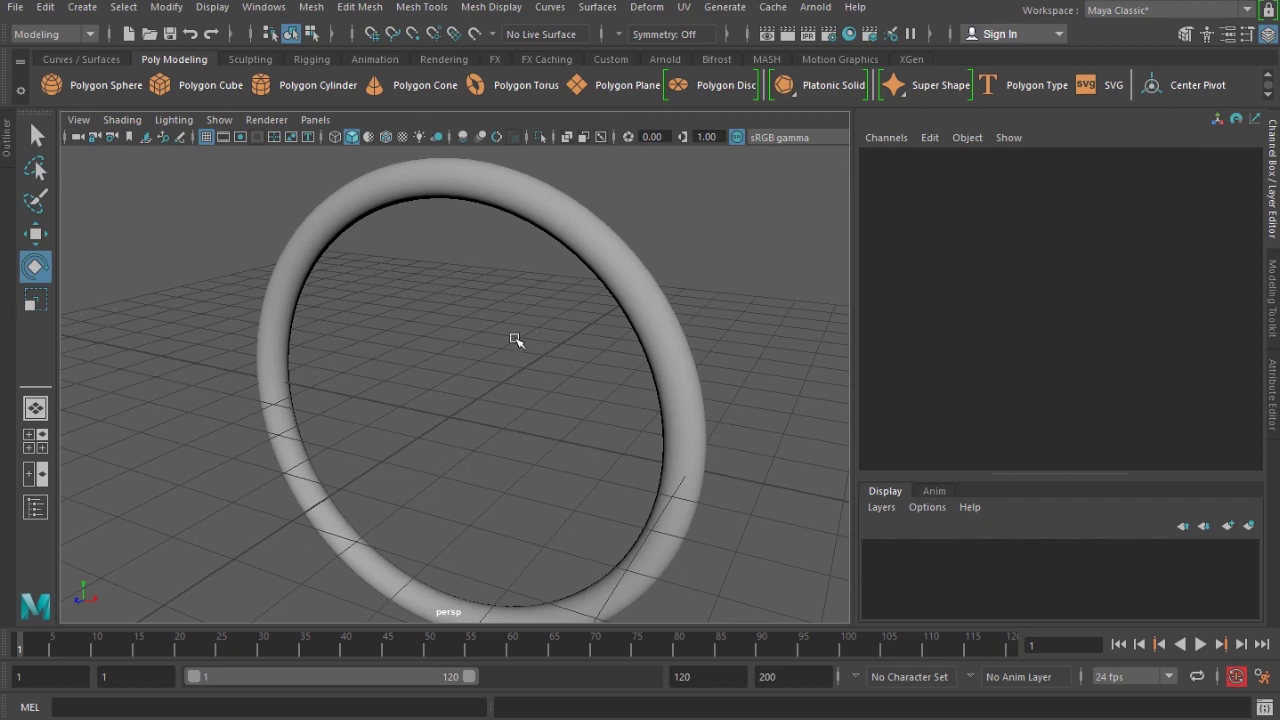
# - Create a polygon pipe at the centre of the ring and rotate it 90 degrees about X
pyautogui.click(82, 7)
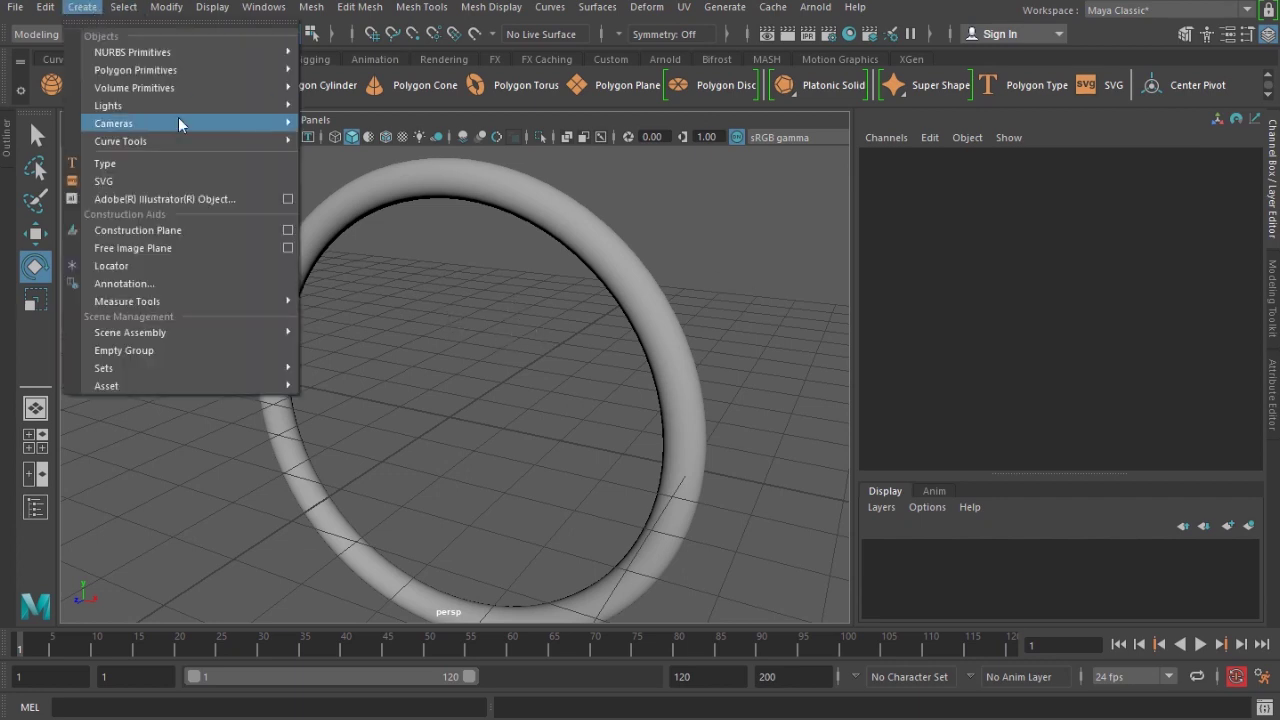
pyautogui.moveTo(216, 66)
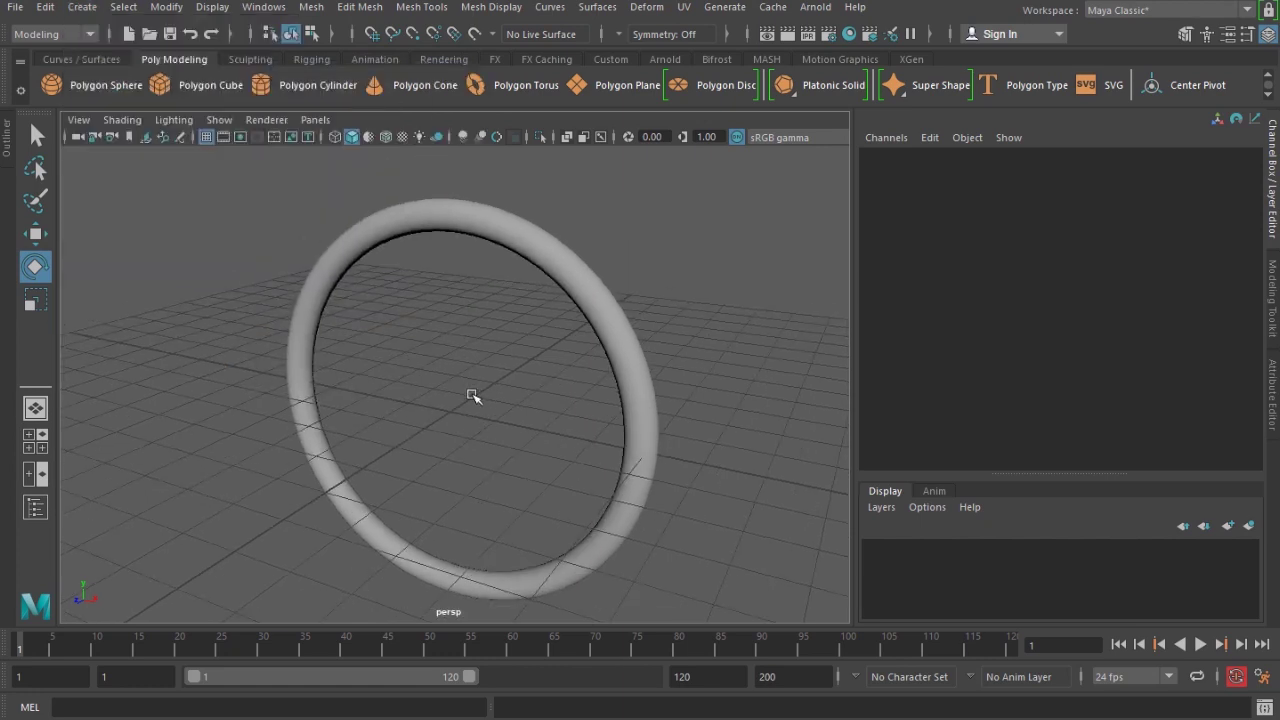
pyautogui.keyDown('shift'); pyautogui.rightClick(472, 394); pyautogui.keyUp('shift')
pyautogui.keyDown('shift'); pyautogui.rightClick(466, 395); pyautogui.keyUp('shift')
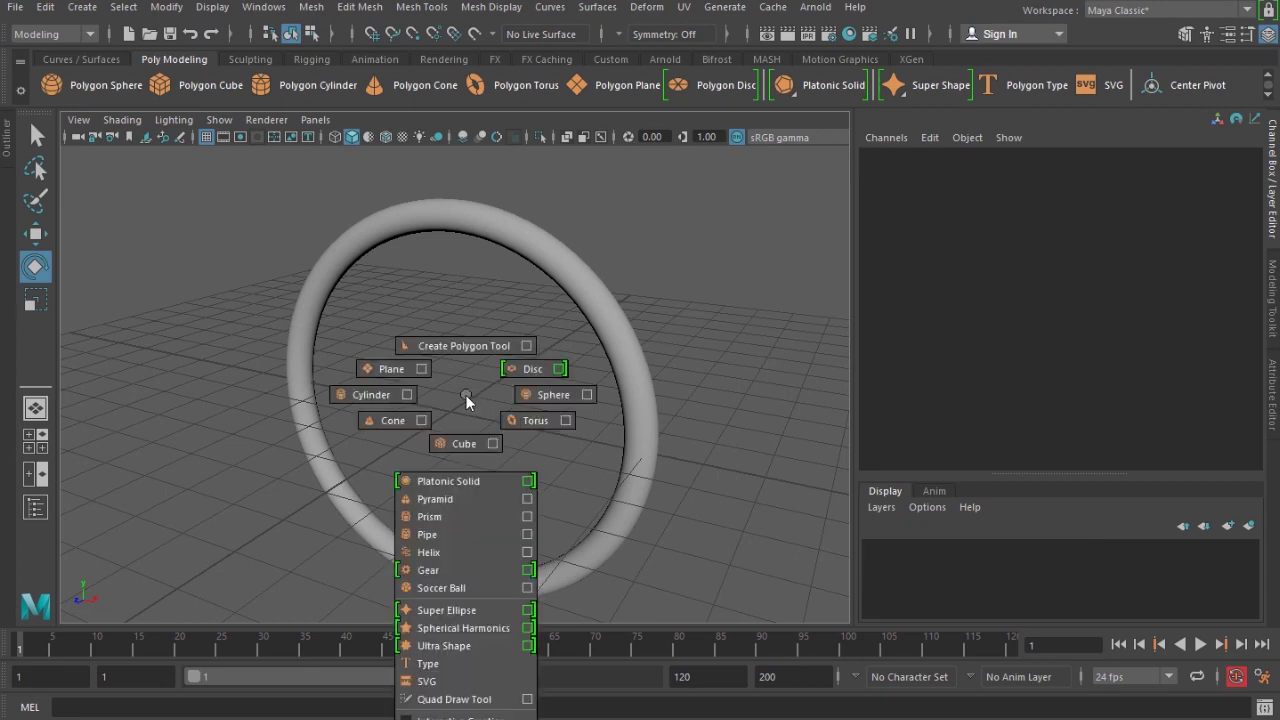
pyautogui.keyDown('shift'); pyautogui.moveTo(466, 395); pyautogui.dragTo(437, 534, button='right'); pyautogui.keyUp('shift')
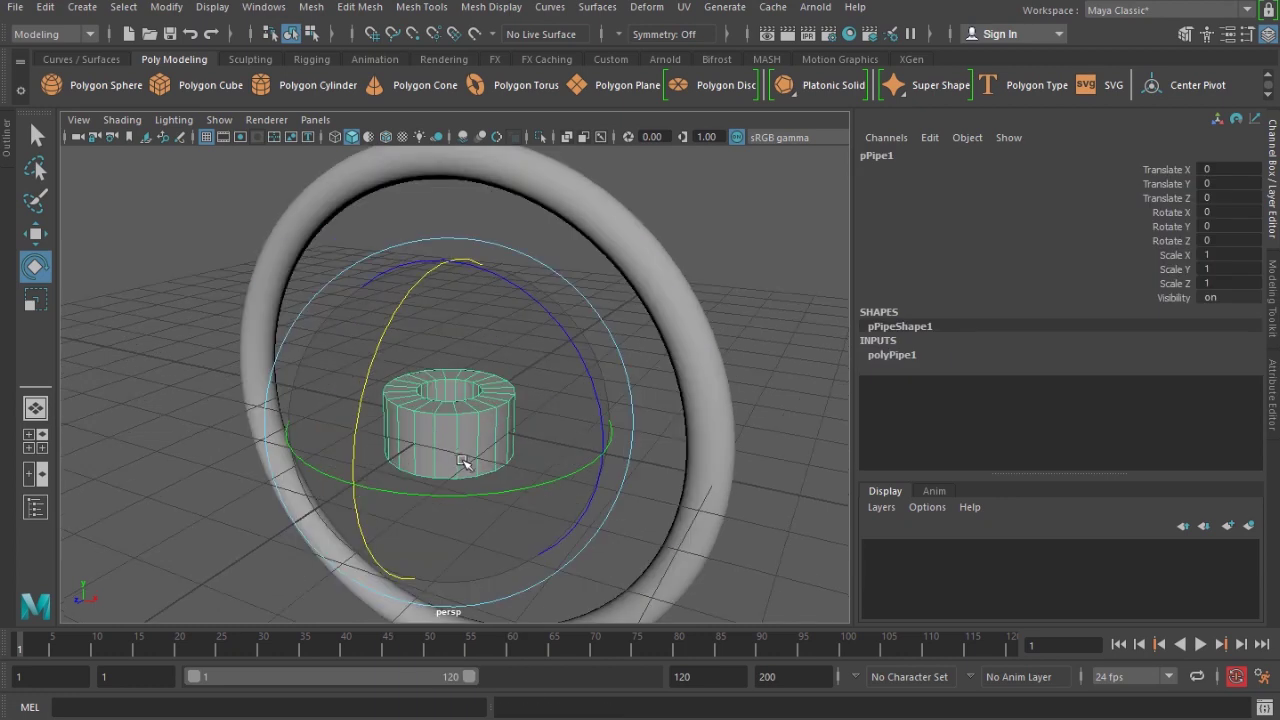
pyautogui.keyDown('alt'); pyautogui.moveTo(462, 460); pyautogui.dragTo(474, 427, button='middle'); pyautogui.keyUp('alt')
pyautogui.keyDown('alt'); pyautogui.moveTo(474, 427); pyautogui.dragTo(442, 420); pyautogui.keyUp('alt')
pyautogui.keyDown('alt'); pyautogui.moveTo(442, 420); pyautogui.dragTo(461, 470, button='right'); pyautogui.keyUp('alt')
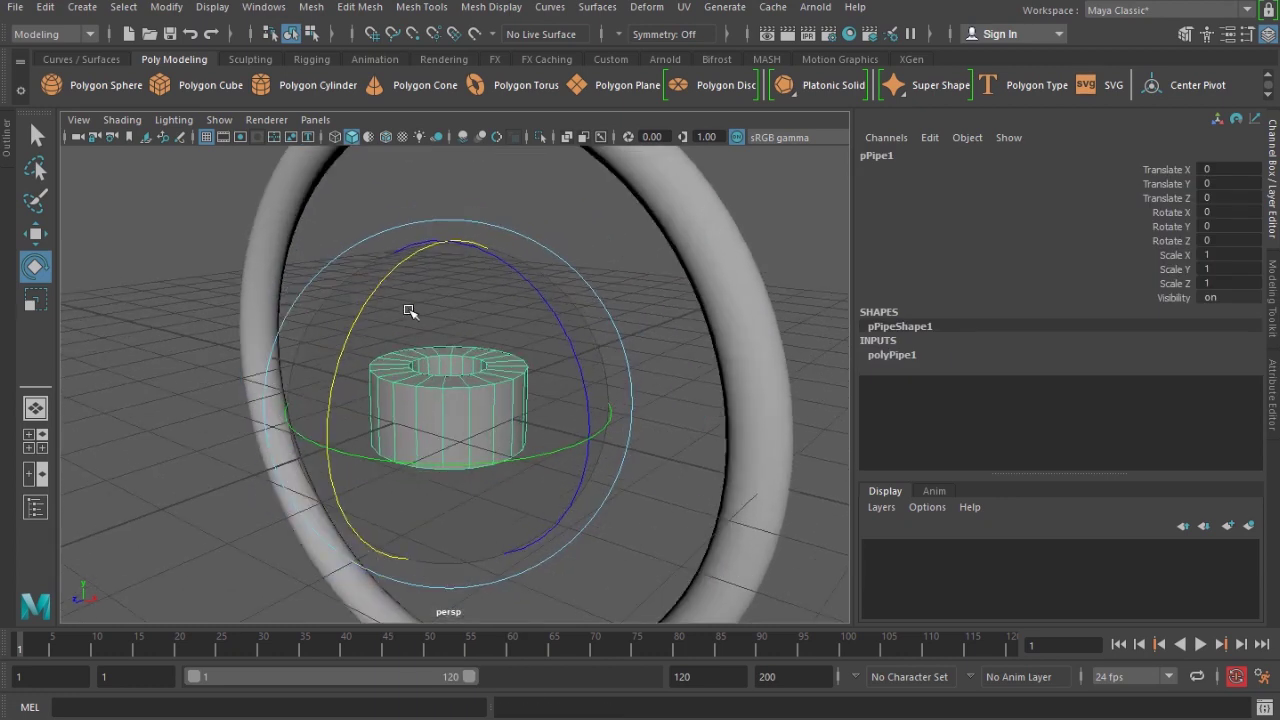
pyautogui.moveTo(406, 263); pyautogui.dragTo(340, 400)
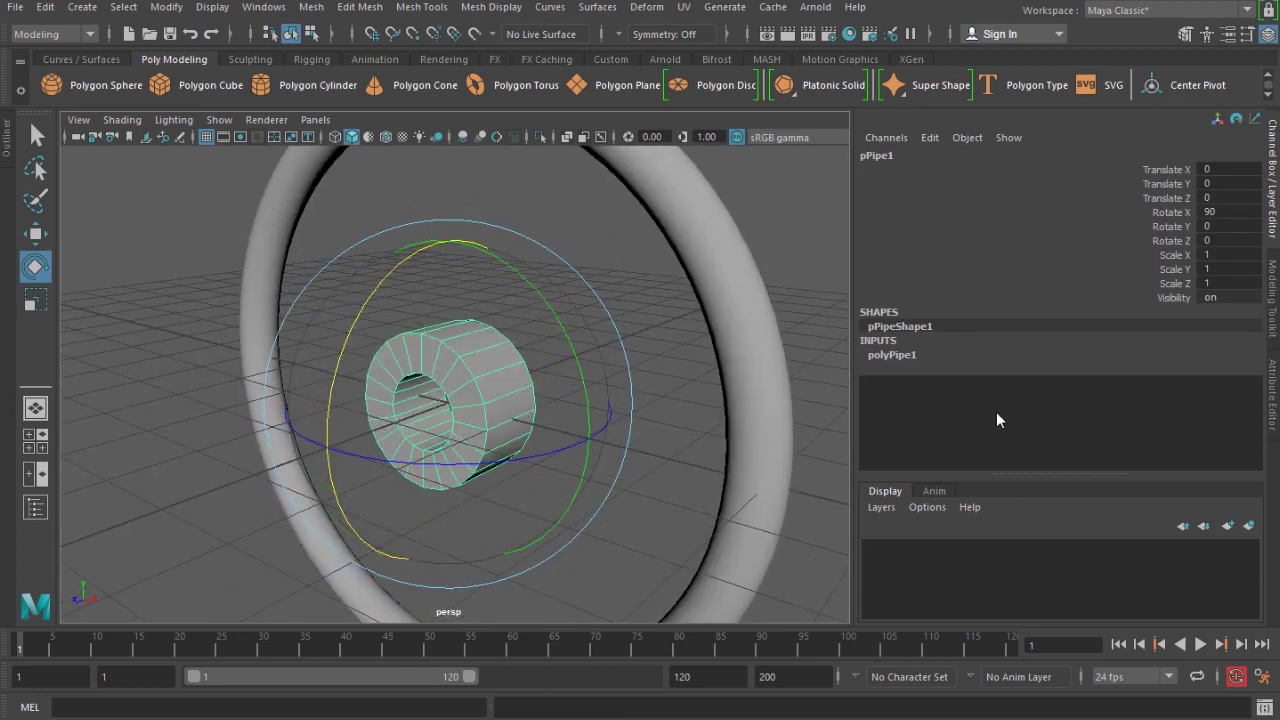
# - Set the pipe's radius to 0.3 and its thickness to 0.05
pyautogui.click(912, 354)
pyautogui.click(1227, 370)
pyautogui.press('Return')
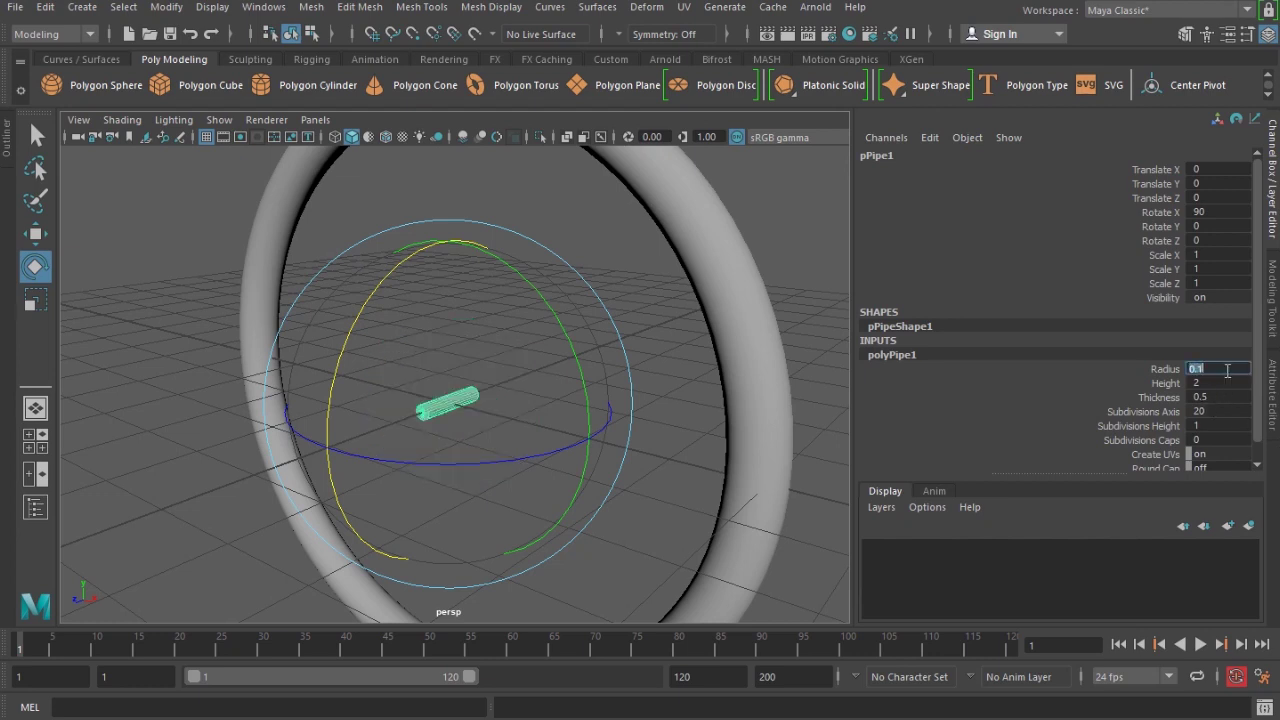
pyautogui.write('0.3')
pyautogui.press('Return')
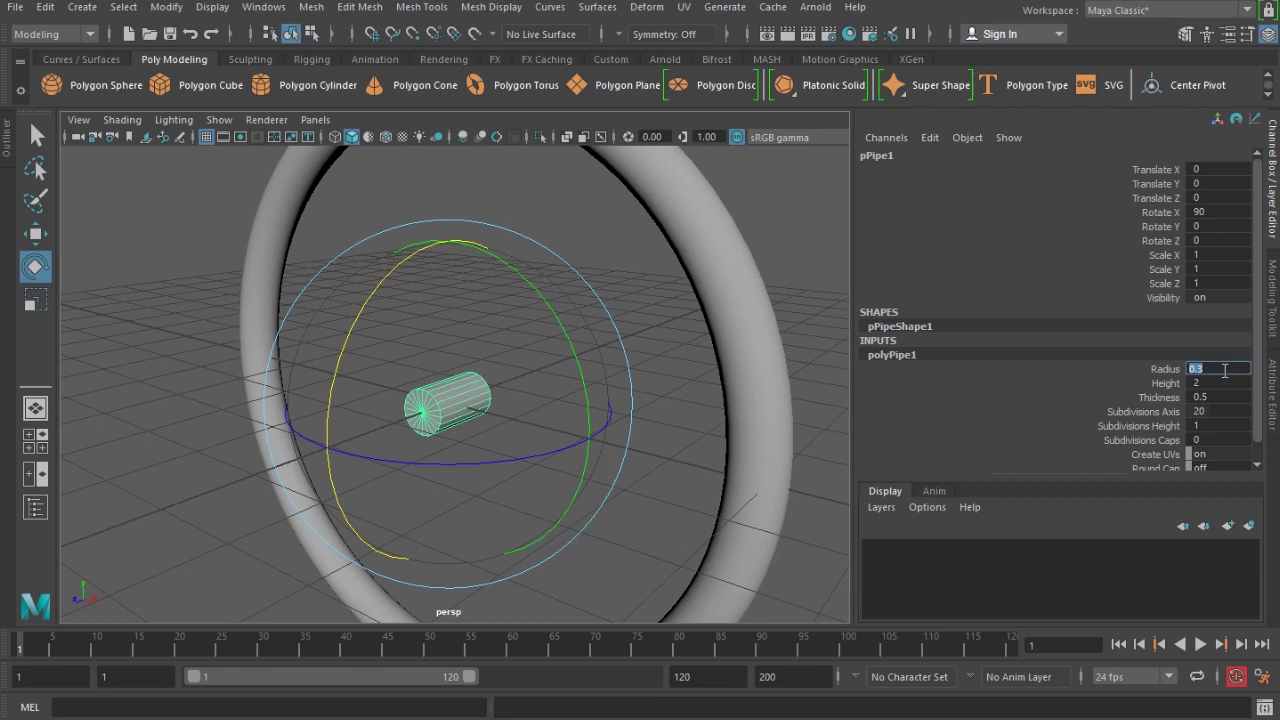
pyautogui.click(1228, 397)
pyautogui.write('0.1')
pyautogui.press('Return')
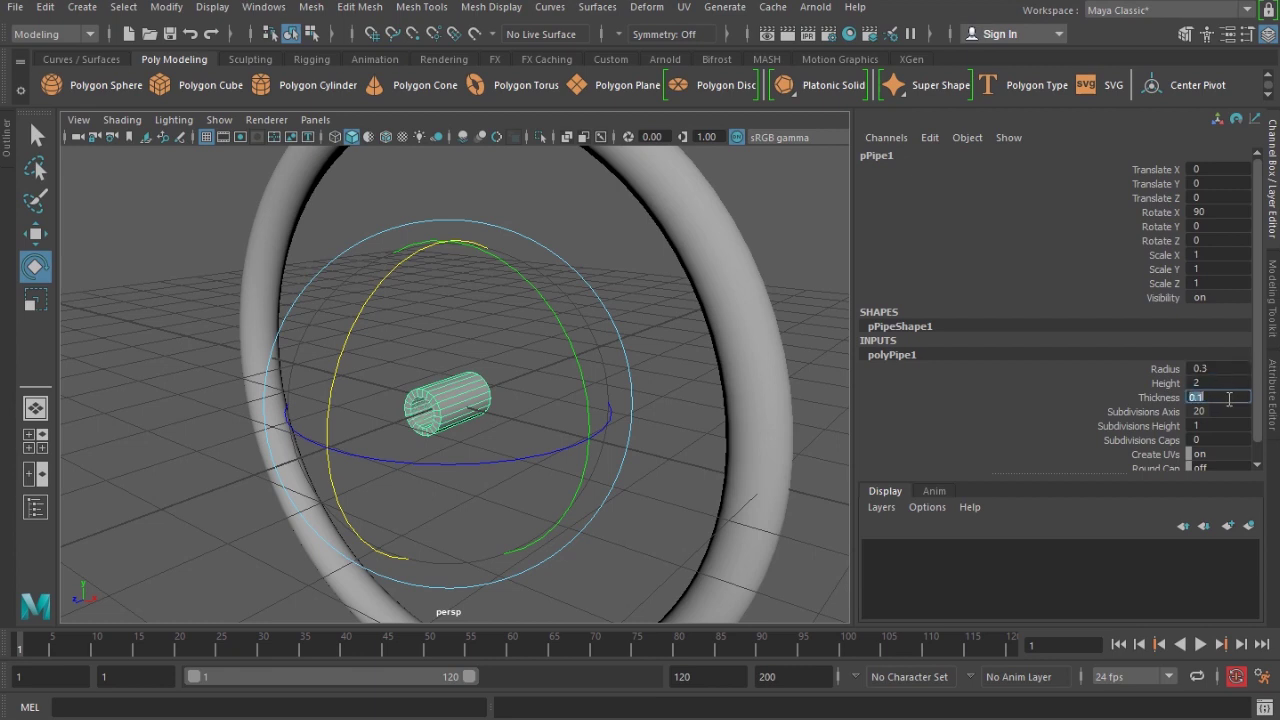
pyautogui.write('0.05')
pyautogui.press('Return')
# - Set the pipe's radius to 0.35 and its height to 2.5
pyautogui.click(1224, 367)
pyautogui.write('0.35')
pyautogui.press('Return')
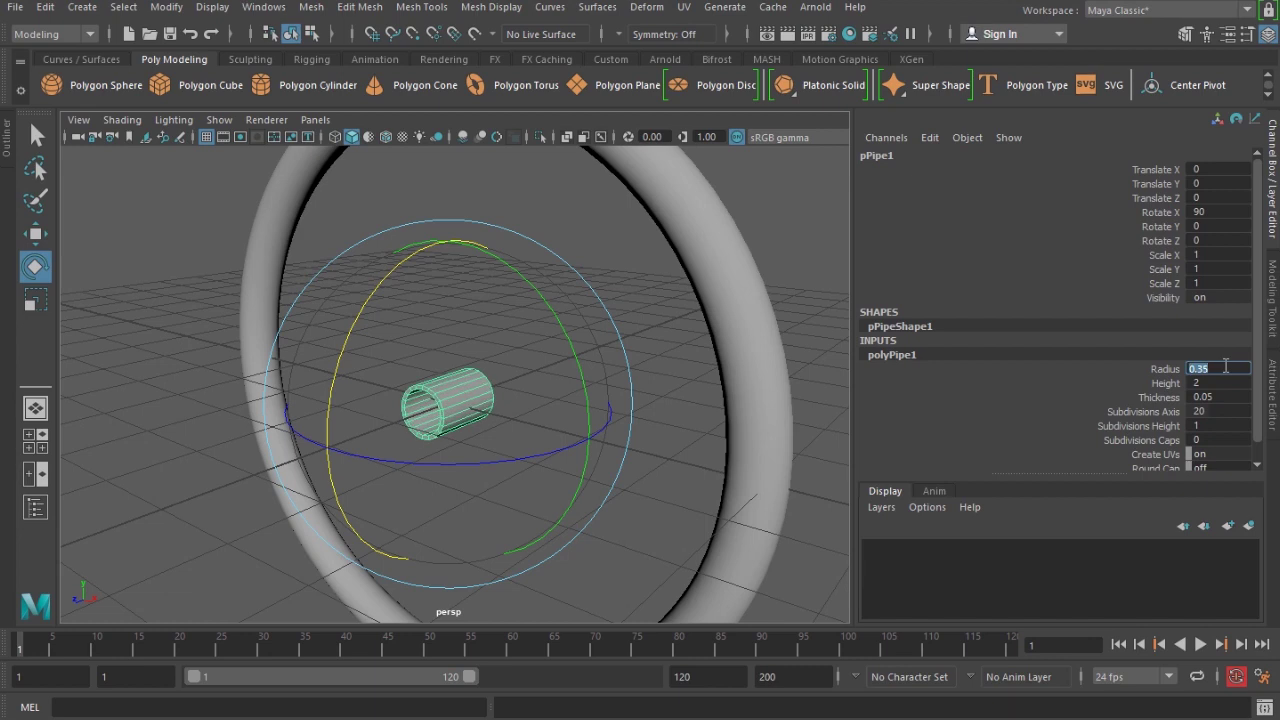
pyautogui.click(1222, 382)
pyautogui.write('2.5')
pyautogui.press('Return')
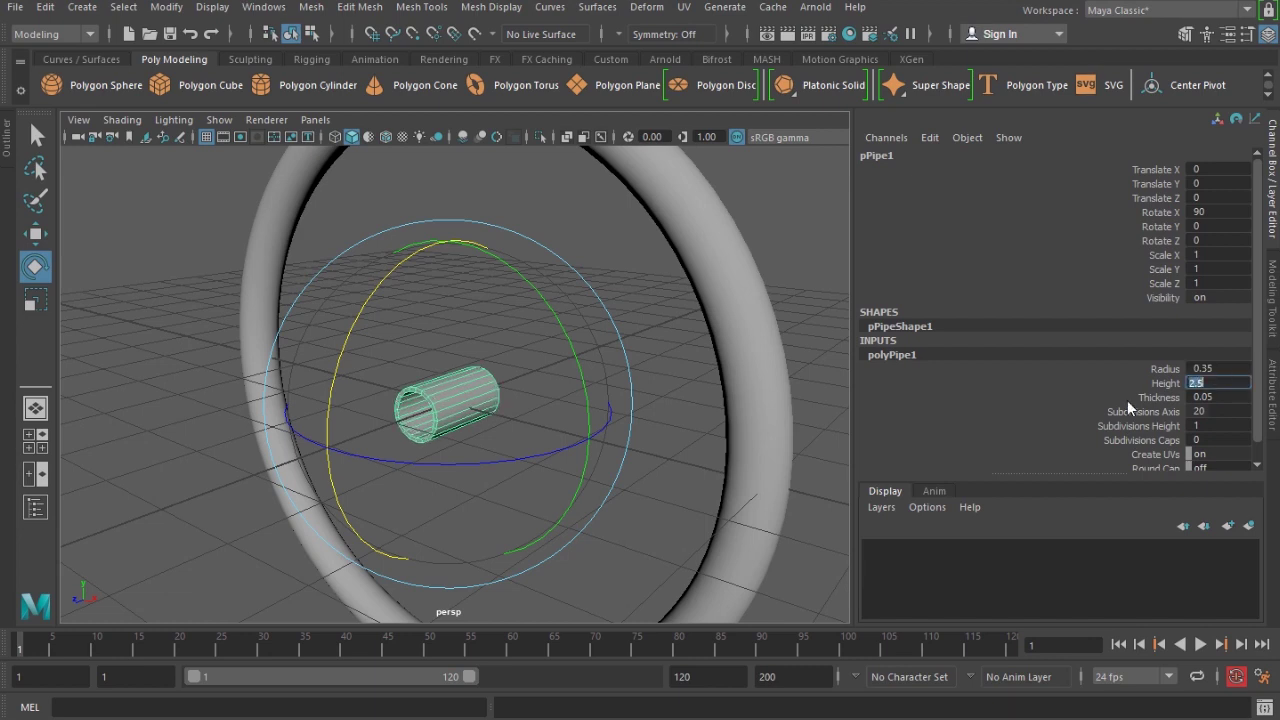
pyautogui.click(688, 517)
pyautogui.keyDown('alt'); pyautogui.moveTo(688, 517); pyautogui.dragTo(486, 461, button='right'); pyautogui.keyUp('alt')
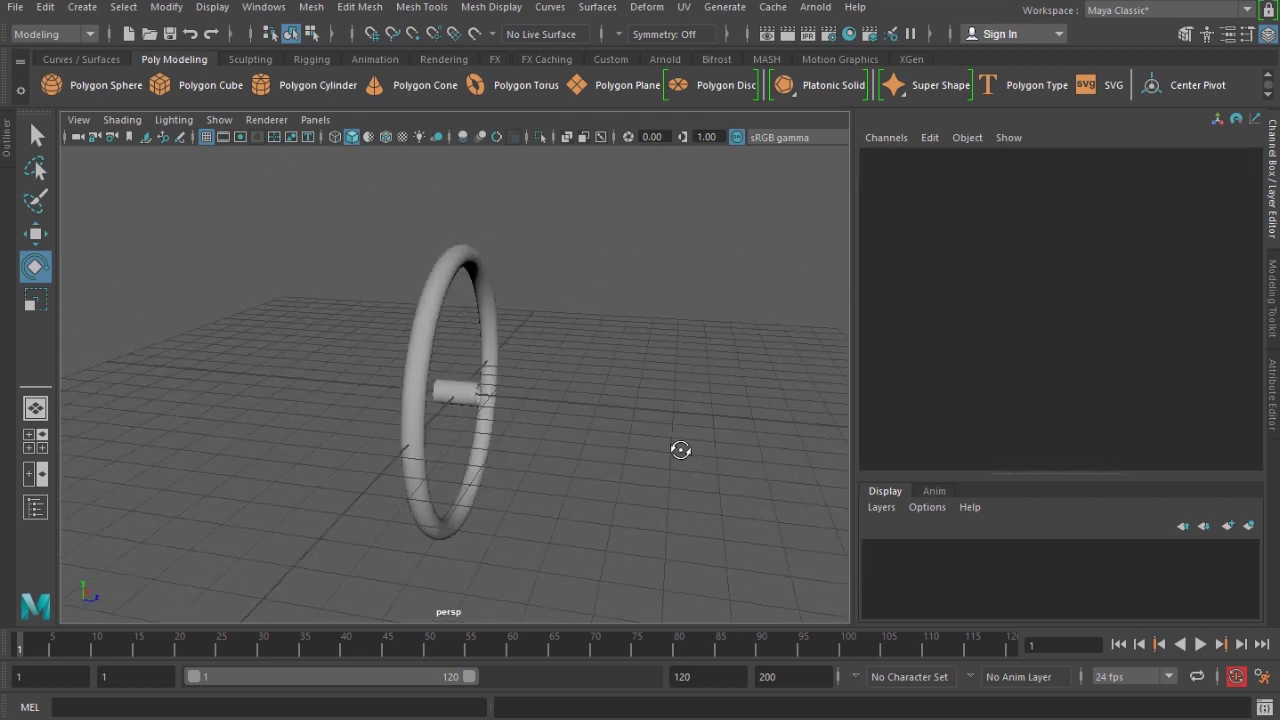
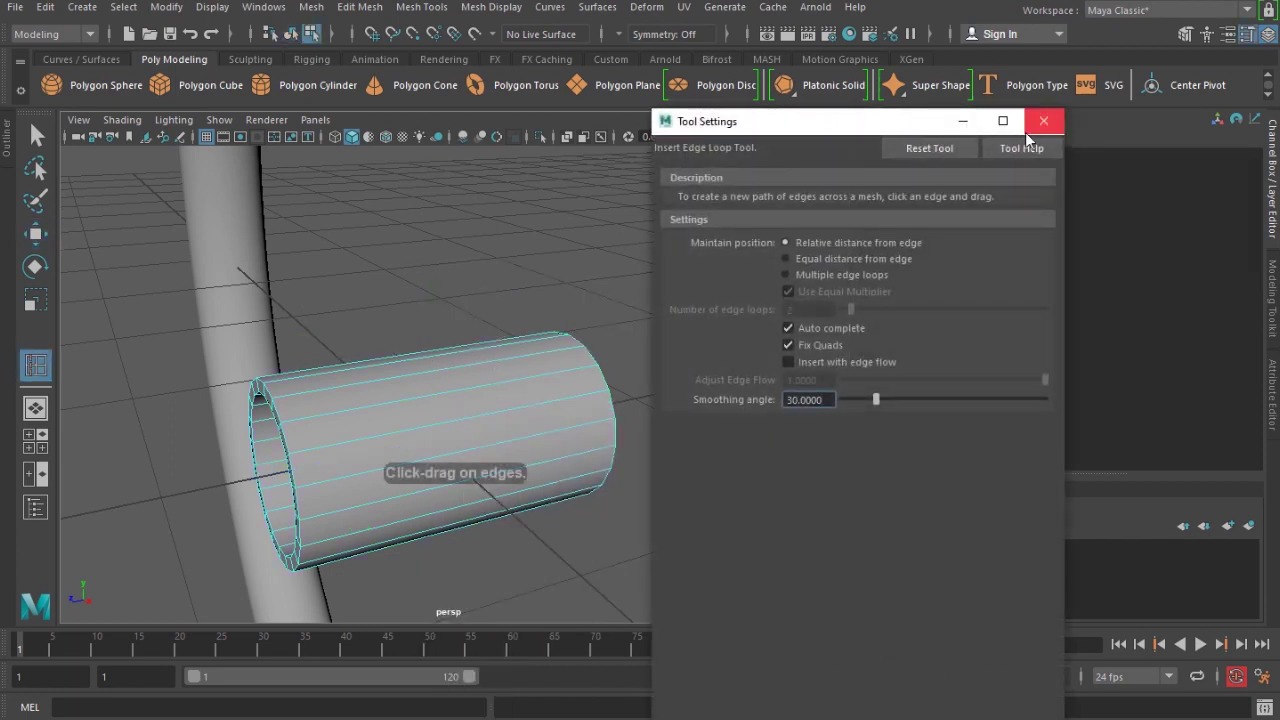
pyautogui.click(1044, 121)
pyautogui.moveTo(466, 430); pyautogui.dragTo(530, 219, button='right')
pyautogui.click(359, 7)
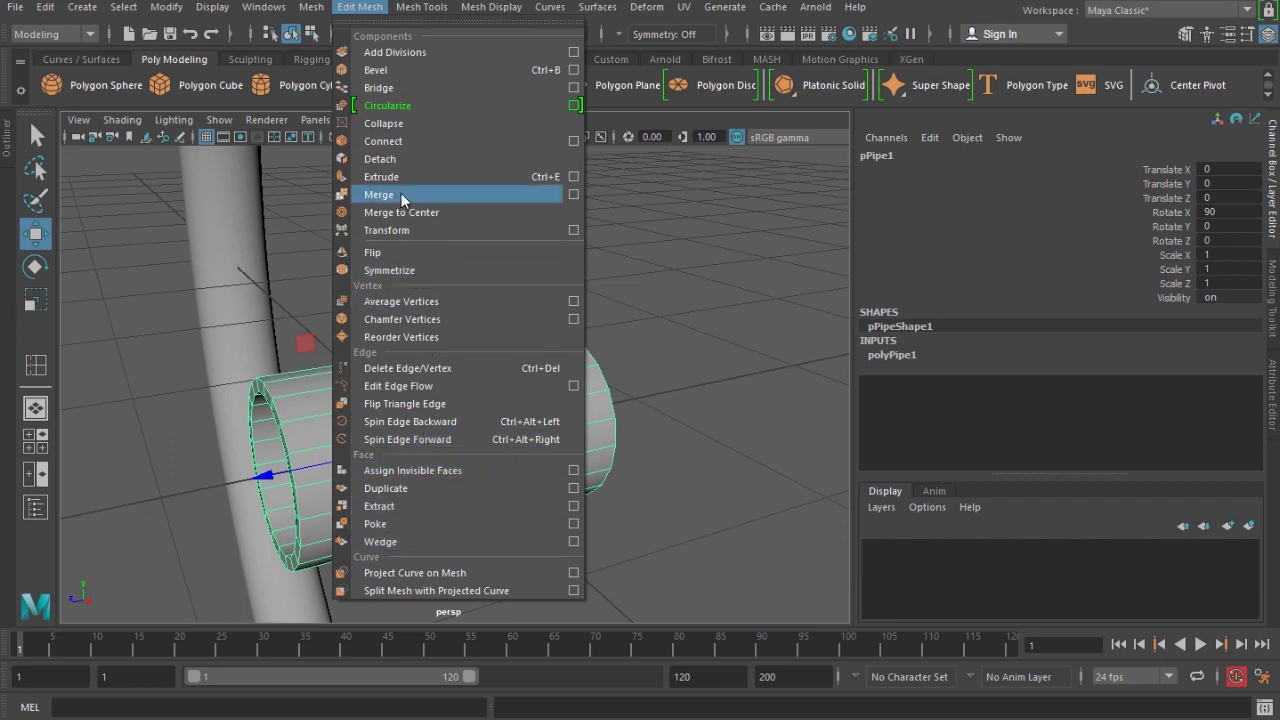
pyautogui.moveTo(320, 5)
pyautogui.moveTo(360, 7)
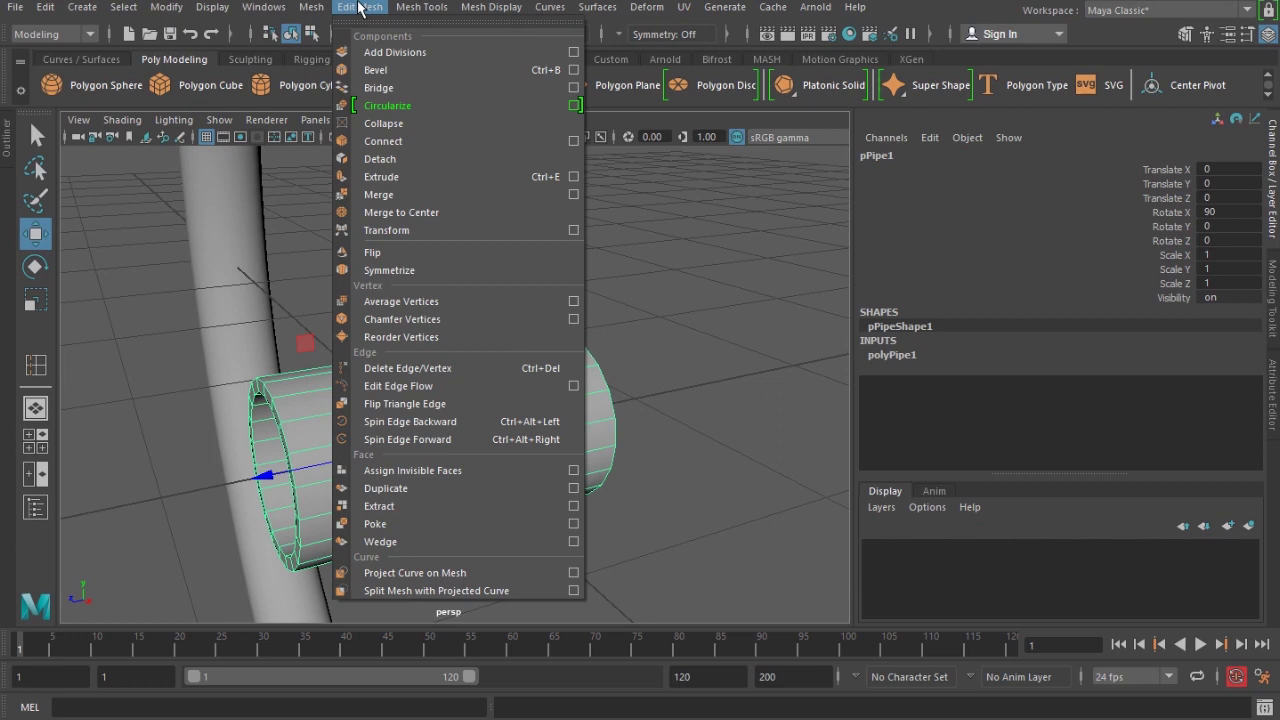
pyautogui.moveTo(418, 10)
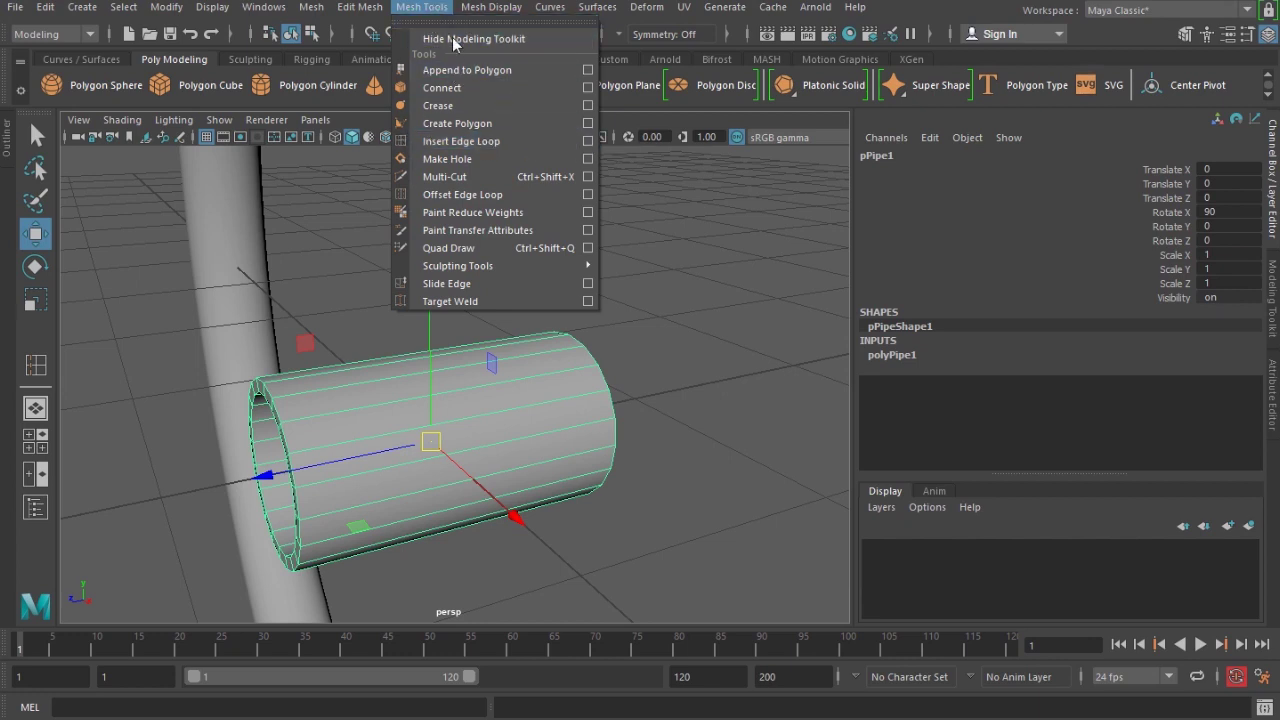
pyautogui.click(606, 531)
pyautogui.keyDown('alt'); pyautogui.moveTo(606, 531); pyautogui.dragTo(455, 483); pyautogui.keyUp('alt')
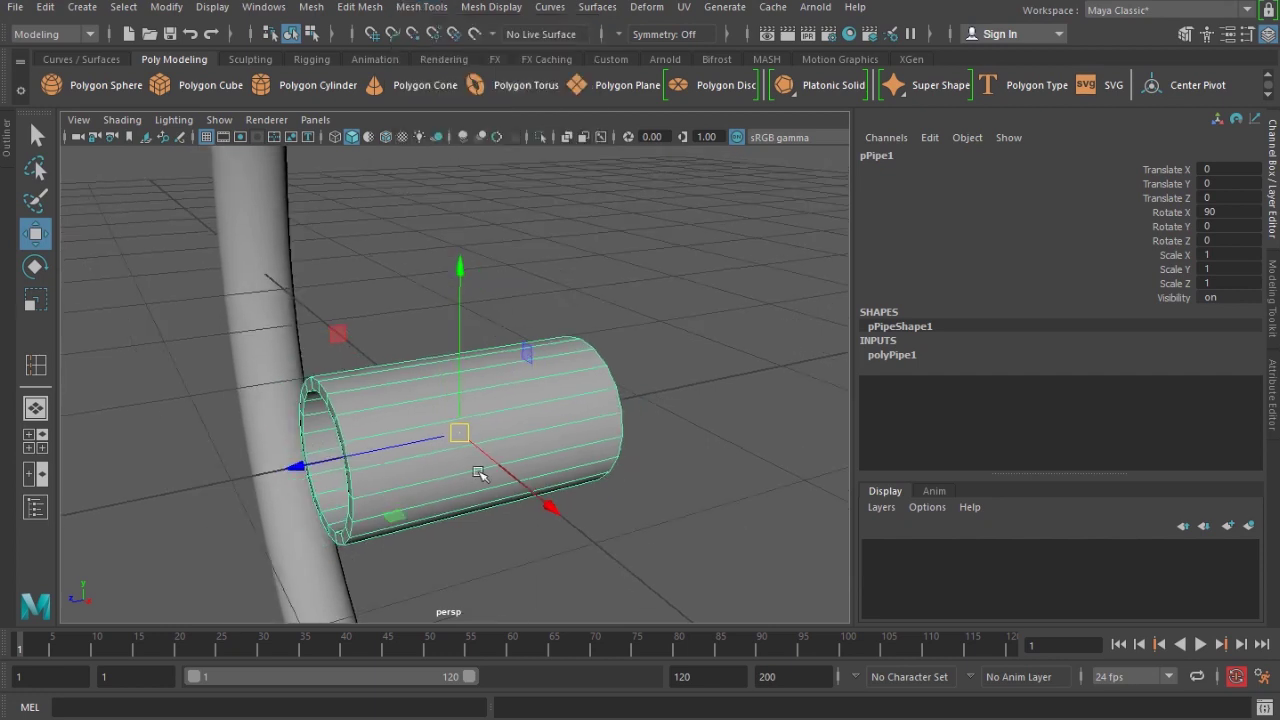
# - Insert a single edge loop around the middle of the pipe, using the Multiple edge loops option with the number set to 1
pyautogui.keyDown('shift'); pyautogui.moveTo(502, 323); pyautogui.dragTo(461, 352, button='right'); pyautogui.keyUp('shift')
pyautogui.click(786, 275)
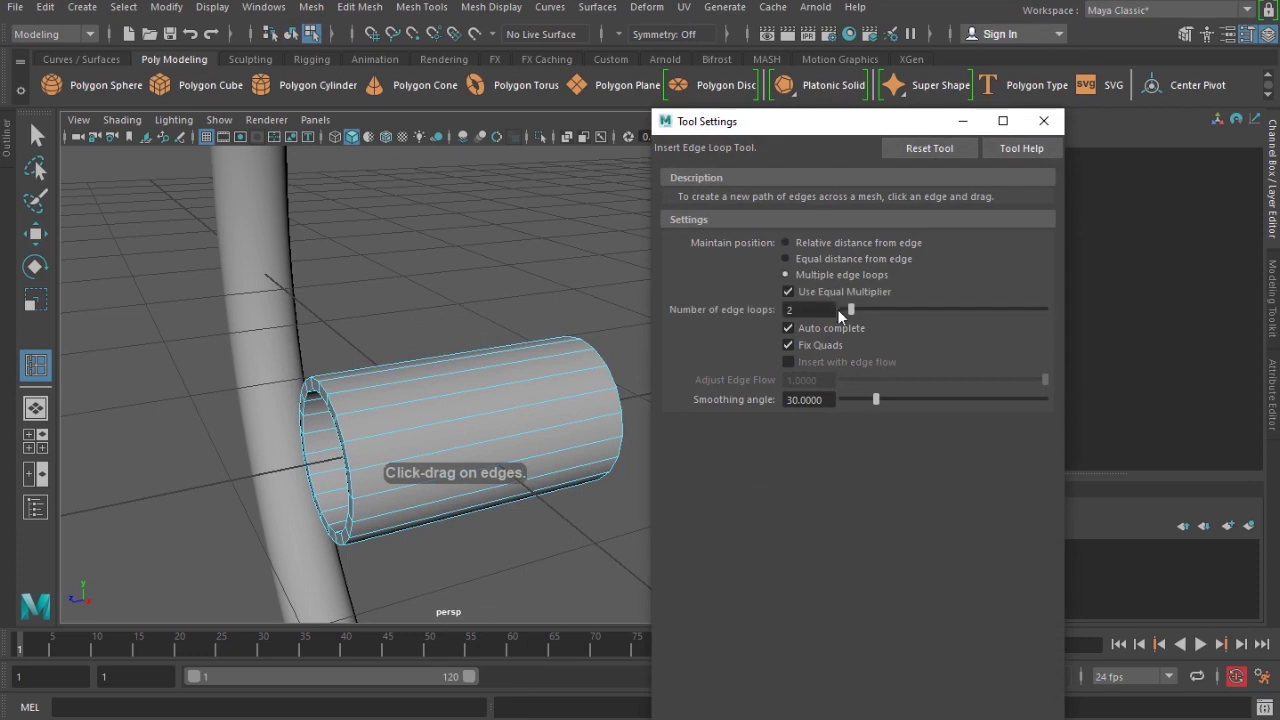
pyautogui.moveTo(844, 312); pyautogui.dragTo(849, 312)
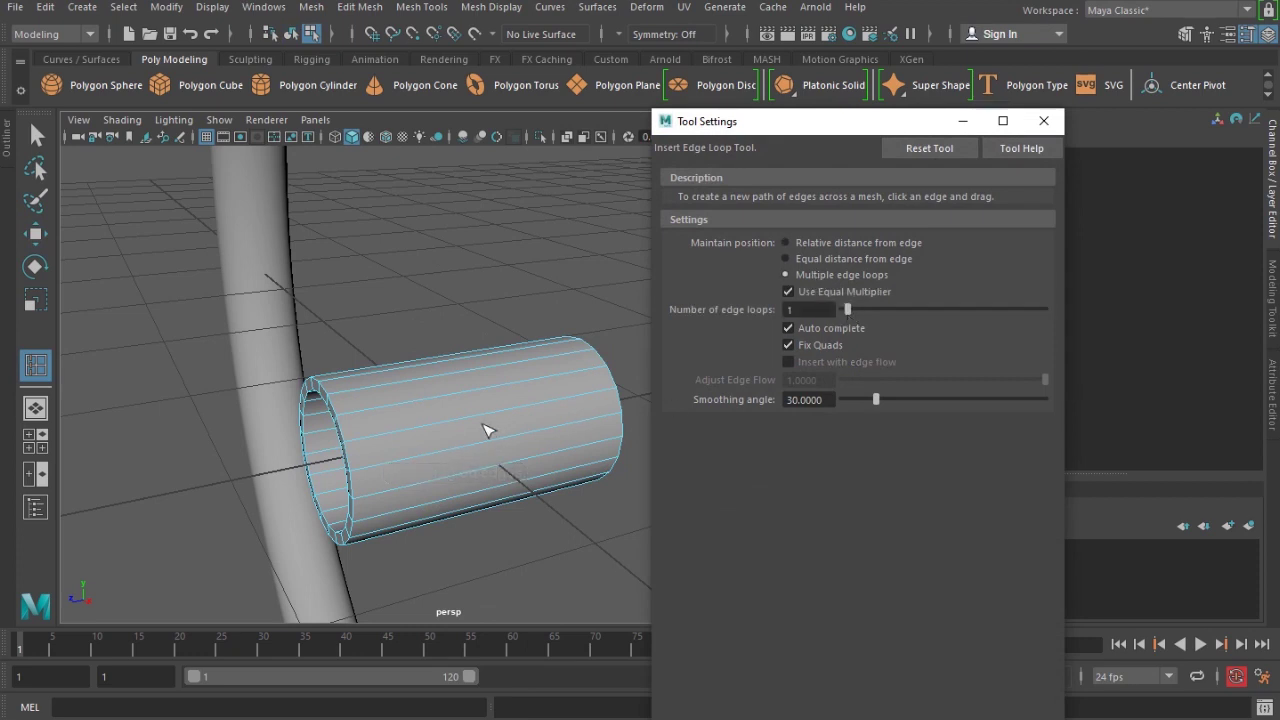
pyautogui.click(460, 399)
pyautogui.keyDown('alt'); pyautogui.moveTo(517, 417); pyautogui.dragTo(449, 389); pyautogui.keyUp('alt')
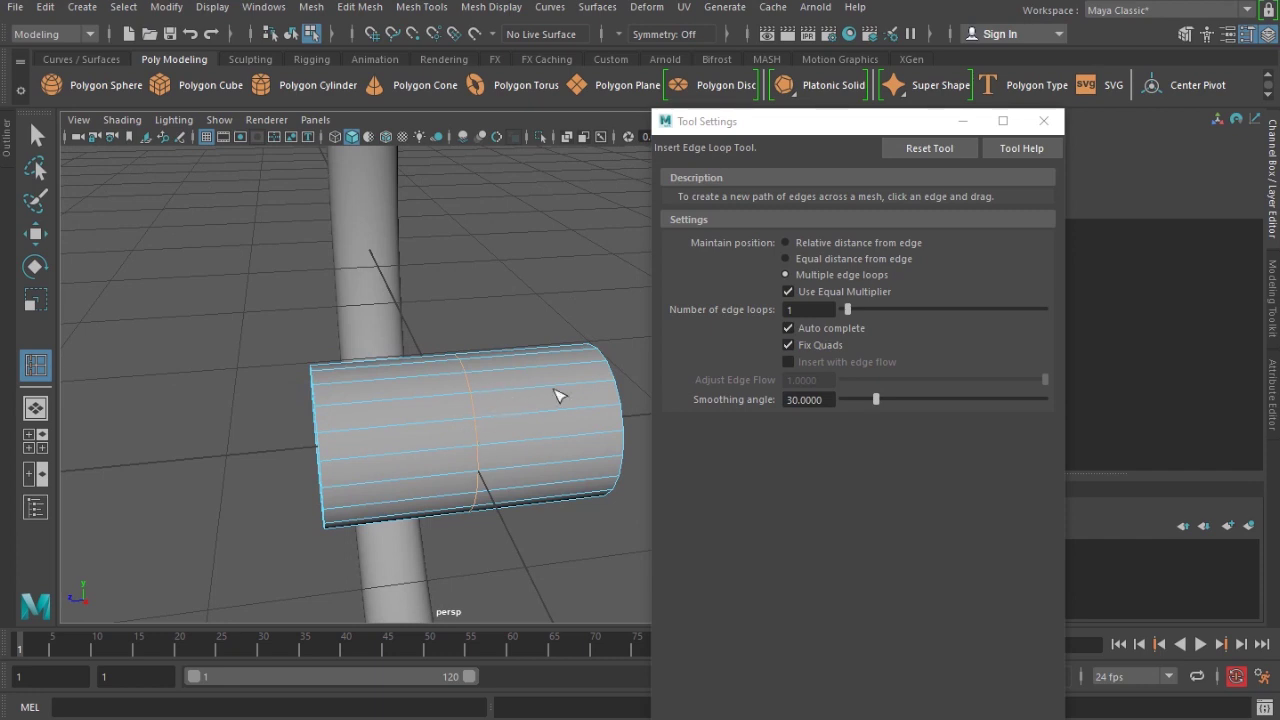
pyautogui.click(1043, 121)
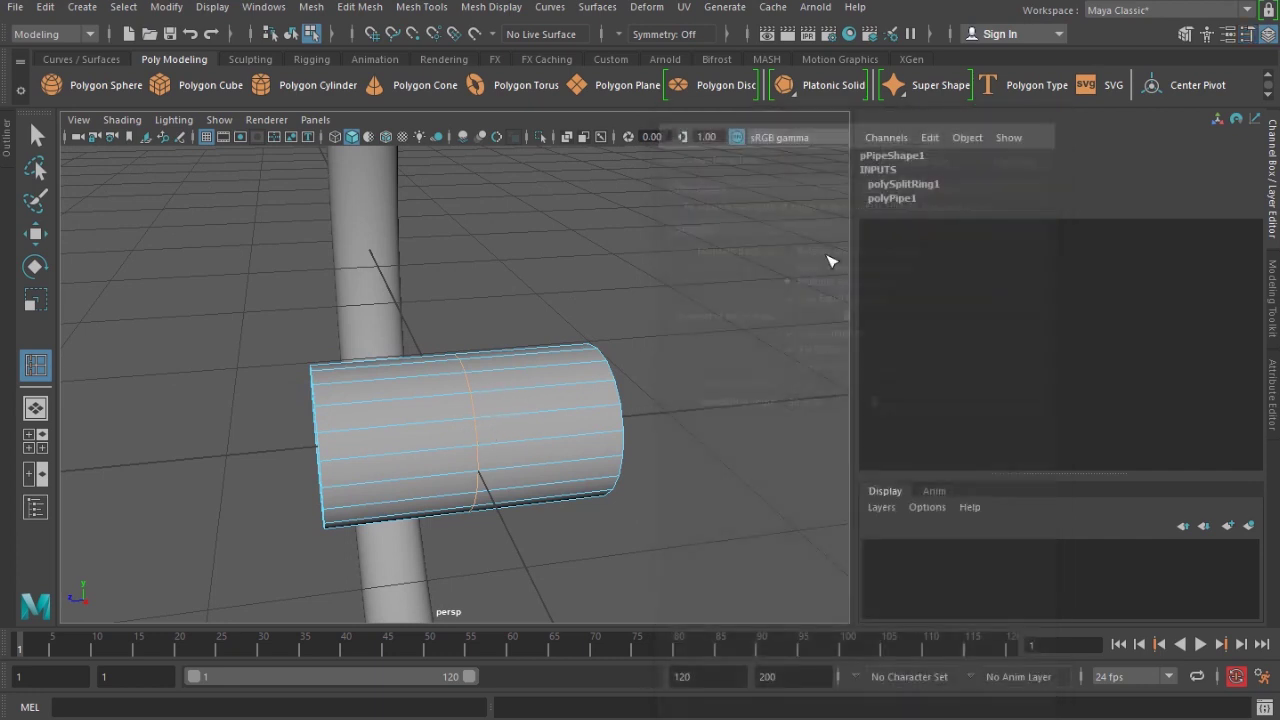
pyautogui.press('w')
# - Offset the pipe's middle edge loop to add a loop on each side of it, close to the pipe's ends
pyautogui.click(427, 7)
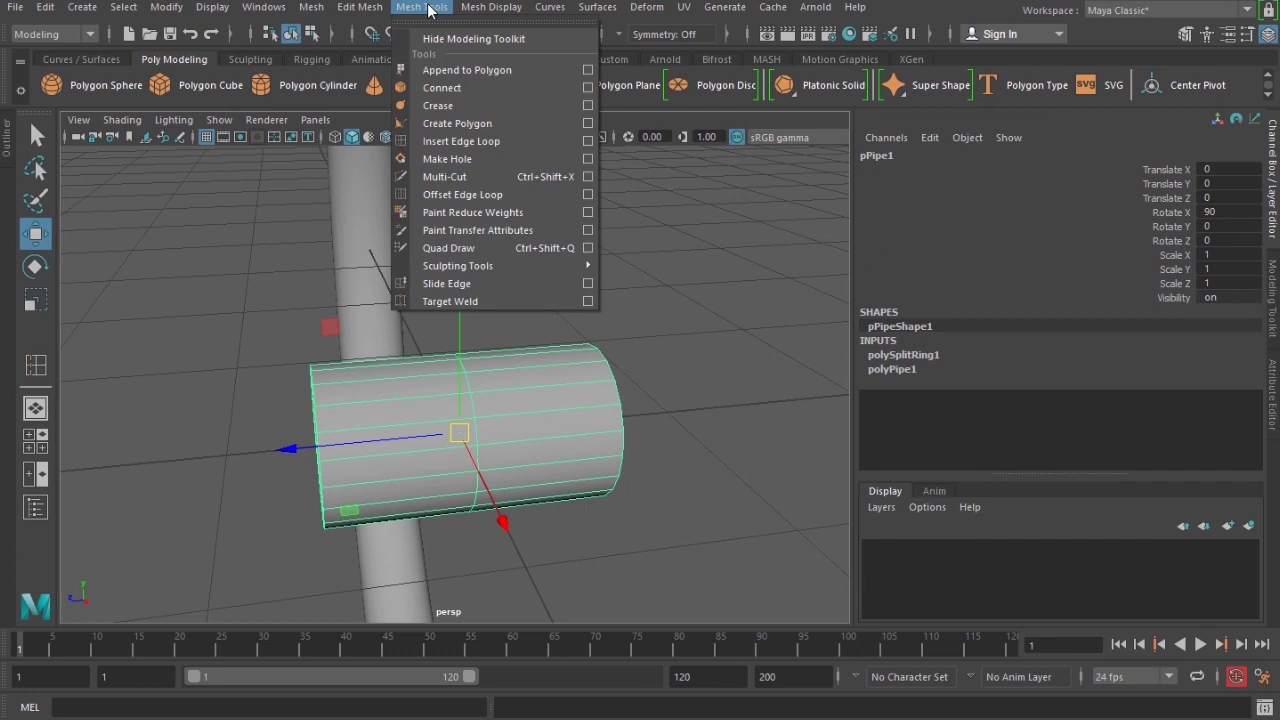
pyautogui.click(469, 195)
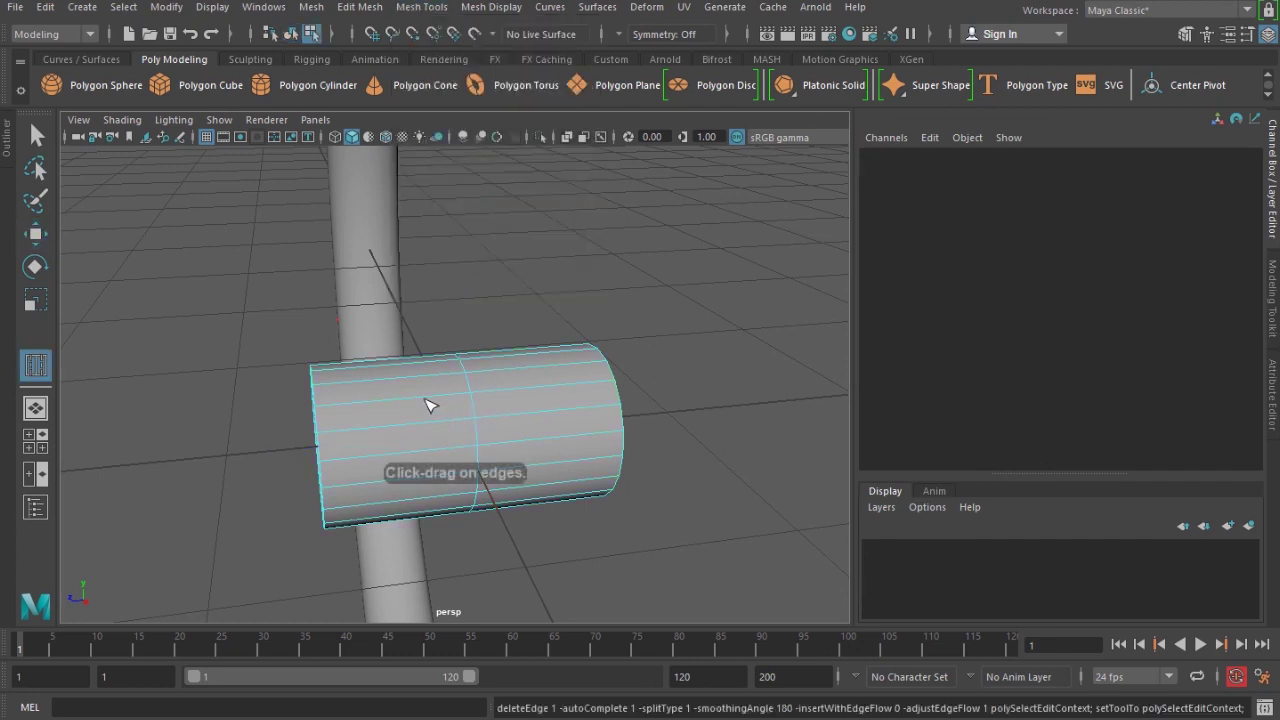
pyautogui.scroll(3, 430, 404)
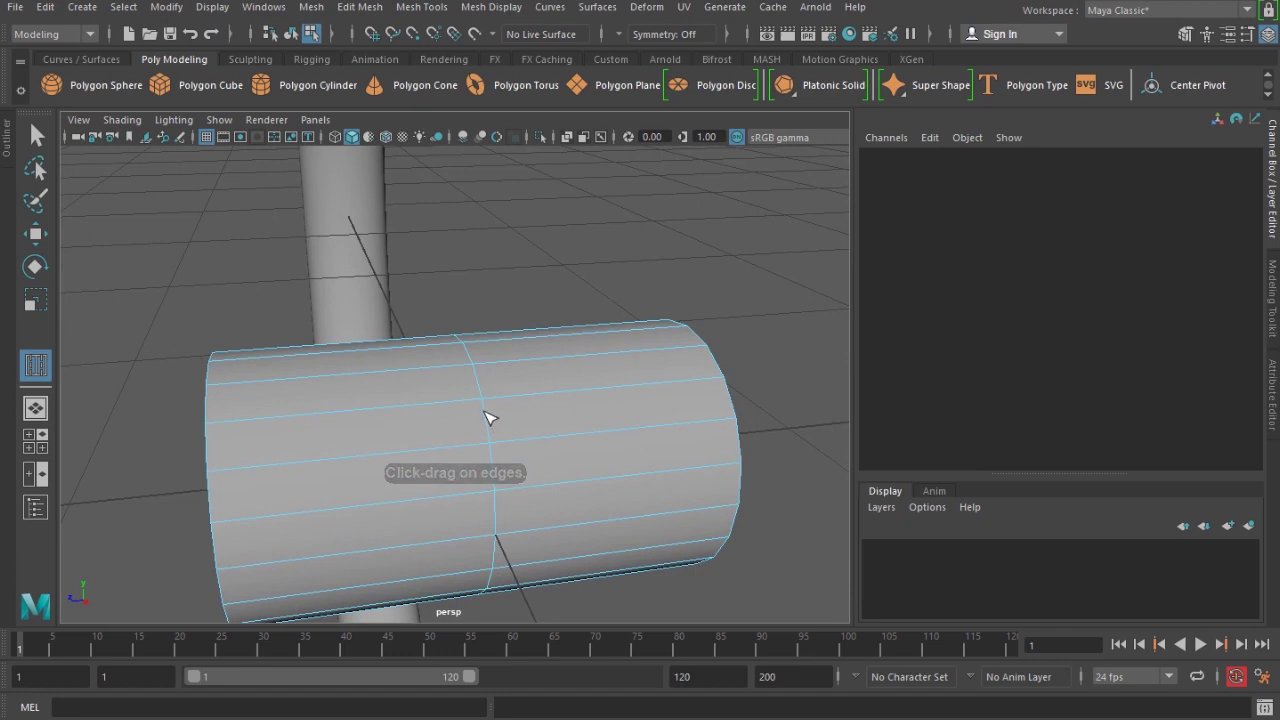
pyautogui.moveTo(488, 417)
pyautogui.mouseDown()
pyautogui.moveTo(489, 434)
pyautogui.moveTo(490, 411)
pyautogui.mouseUp()
pyautogui.press('w')
# - Bevel the two offset edge loops near the pipe's ends with a small fraction to form narrow bands, and return to object mode
pyautogui.doubleClick(258, 390)
pyautogui.keyDown('shift'); pyautogui.doubleClick(677, 362); pyautogui.keyUp('shift')
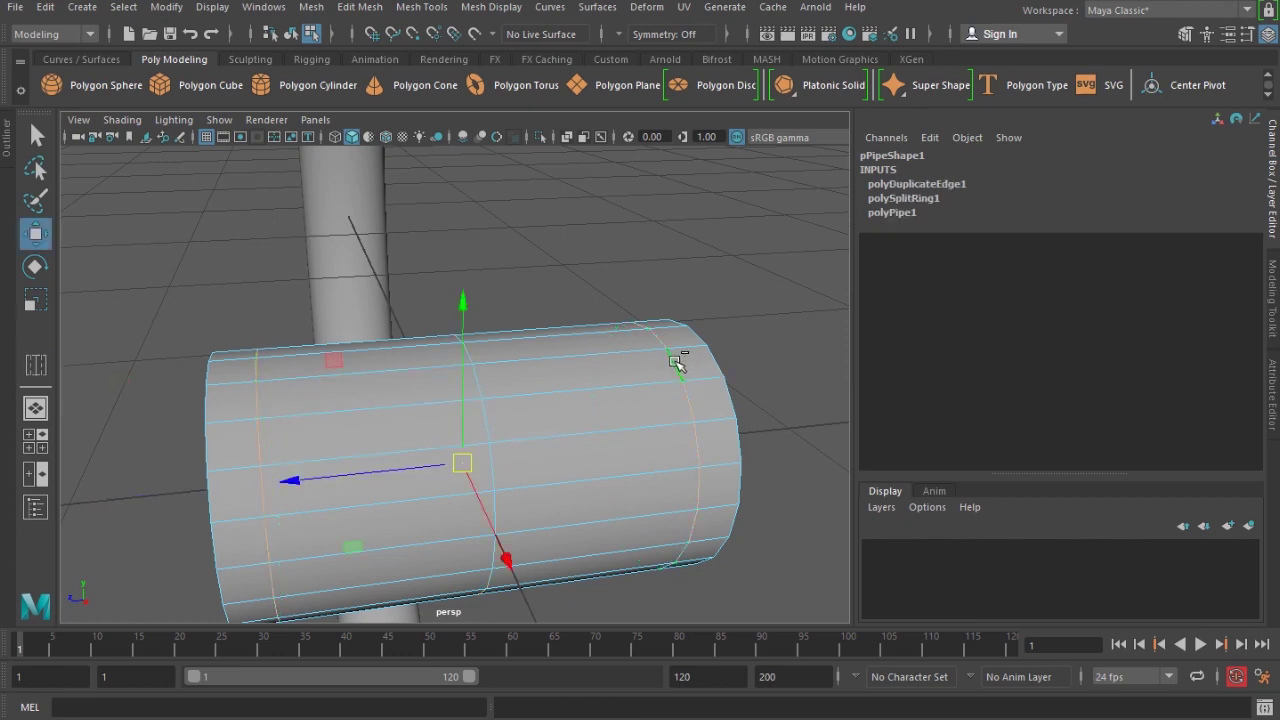
pyautogui.click(382, 7)
pyautogui.click(398, 72)
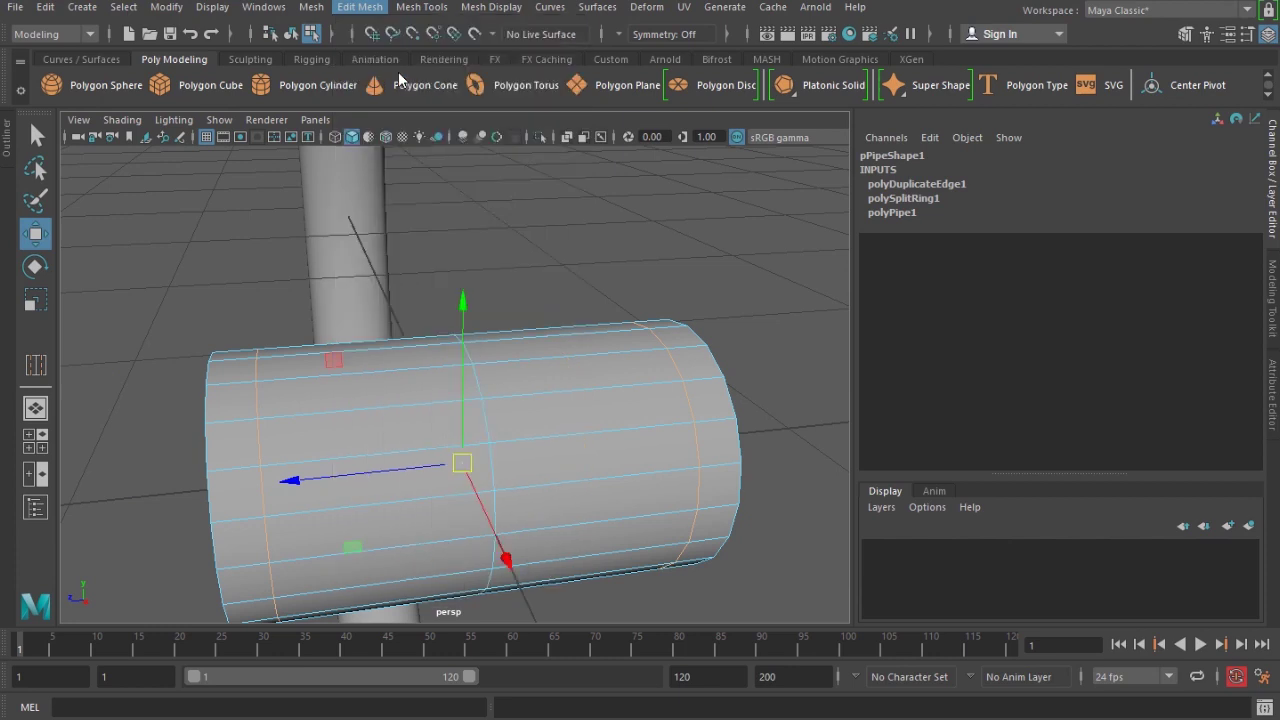
pyautogui.keyDown('alt'); pyautogui.moveTo(634, 400); pyautogui.dragTo(663, 408); pyautogui.keyUp('alt')
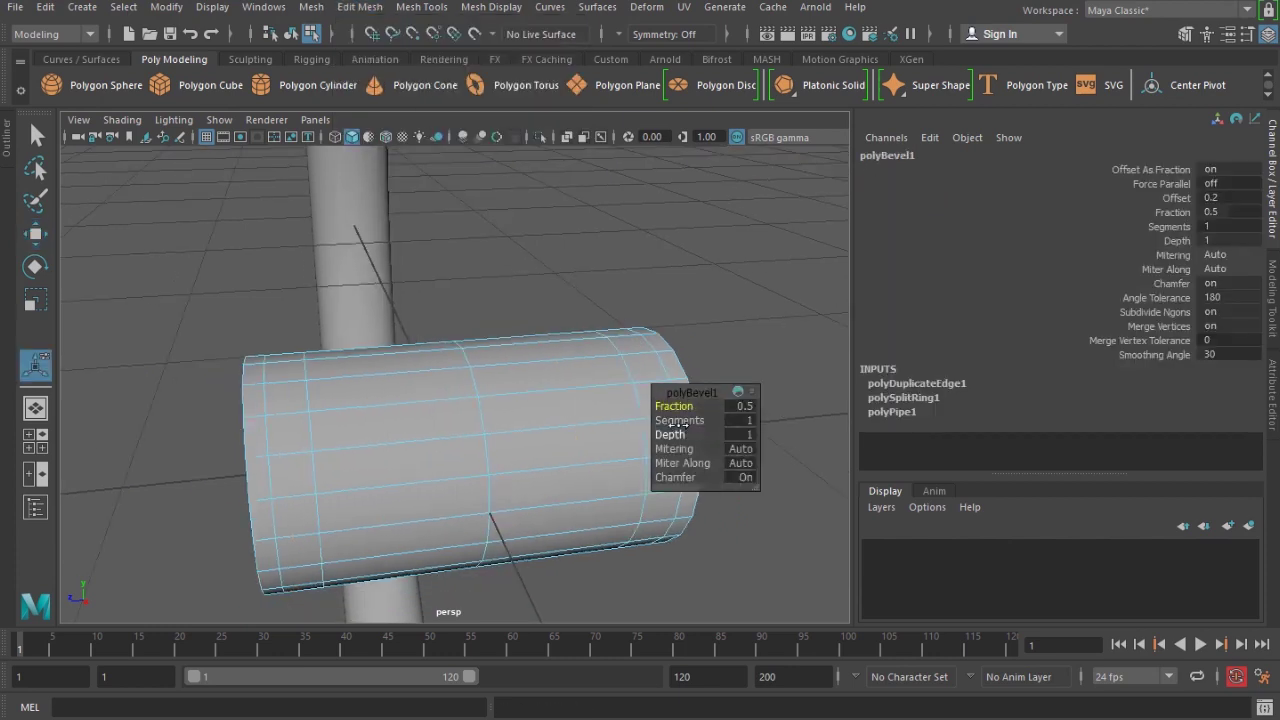
pyautogui.moveTo(680, 407); pyautogui.dragTo(658, 367)
pyautogui.click(740, 331)
pyautogui.press('w')
pyautogui.press('F8')
pyautogui.click(475, 284)
# - Select one short edge across the narrow bevelled band at each end of the pipe
pyautogui.keyDown('alt'); pyautogui.moveTo(491, 467); pyautogui.dragTo(550, 467); pyautogui.keyUp('alt')
pyautogui.click(450, 466)
pyautogui.moveTo(376, 480); pyautogui.dragTo(369, 421, button='right')
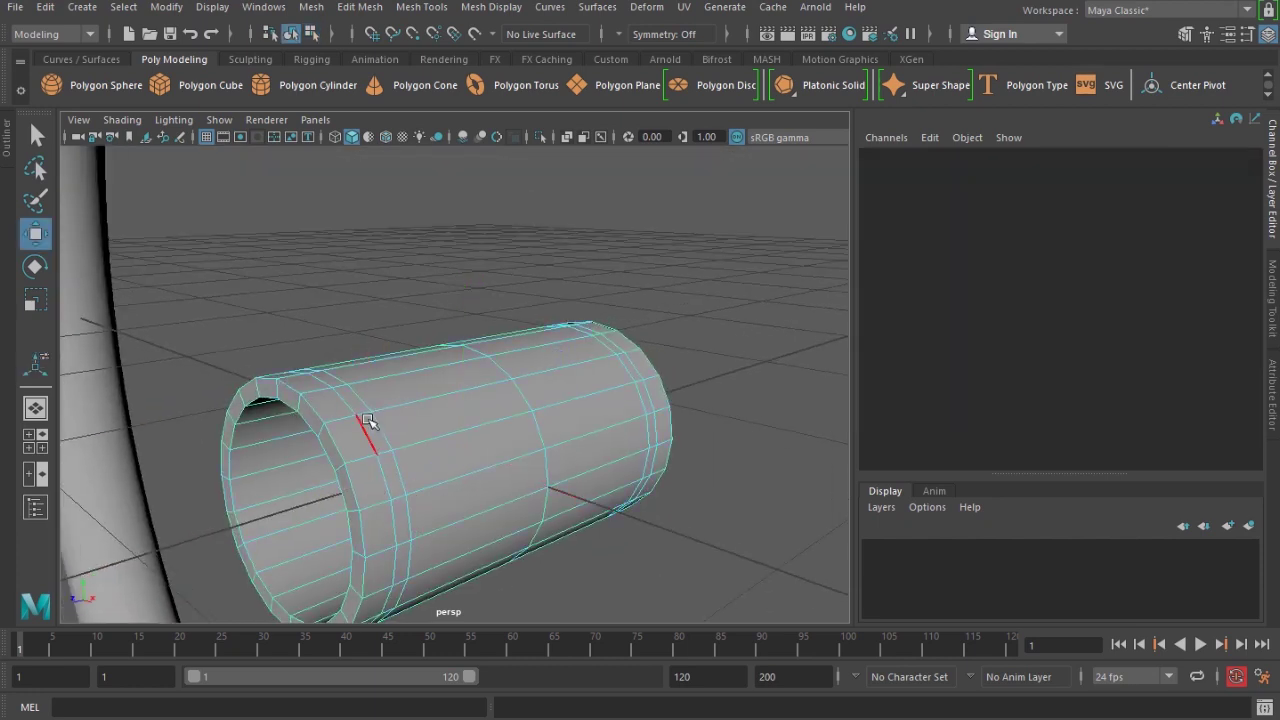
pyautogui.click(368, 414)
pyautogui.keyDown('alt'); pyautogui.moveTo(383, 423); pyautogui.dragTo(679, 362); pyautogui.keyUp('alt')
pyautogui.click(681, 364)
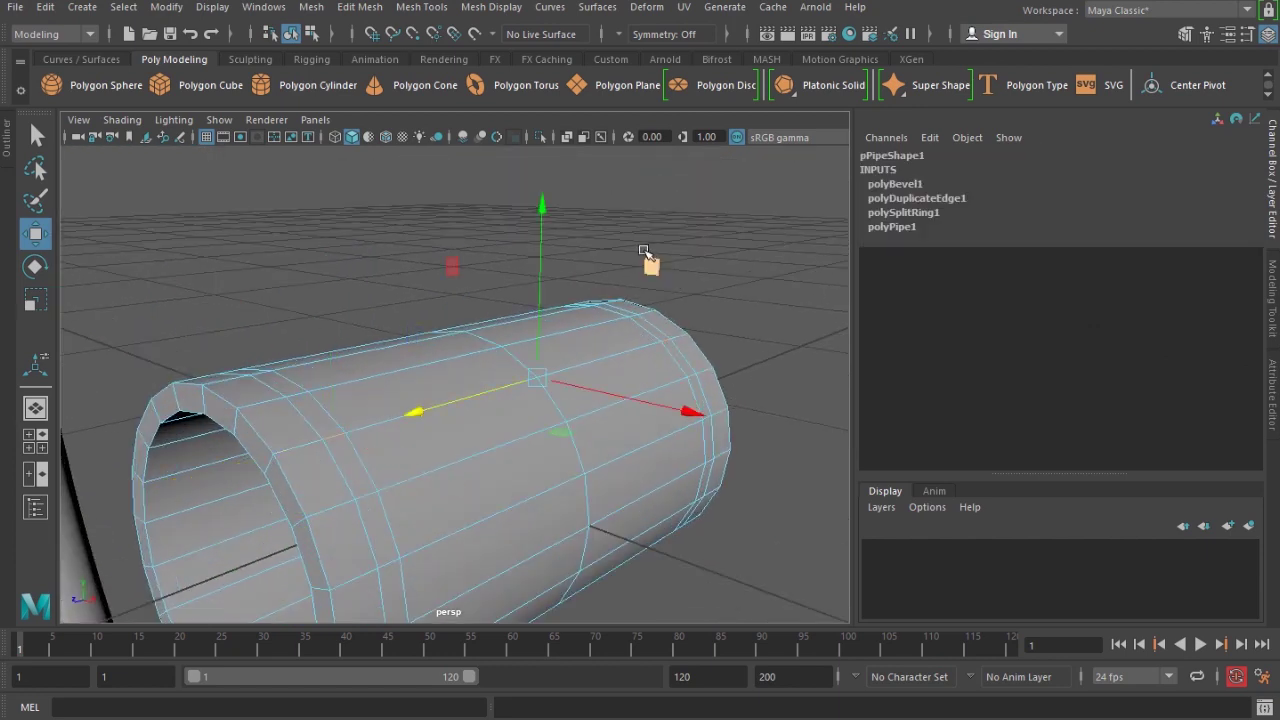
# - Convert the two selected band edges to edge rings and undo the conversion
pyautogui.click(124, 8)
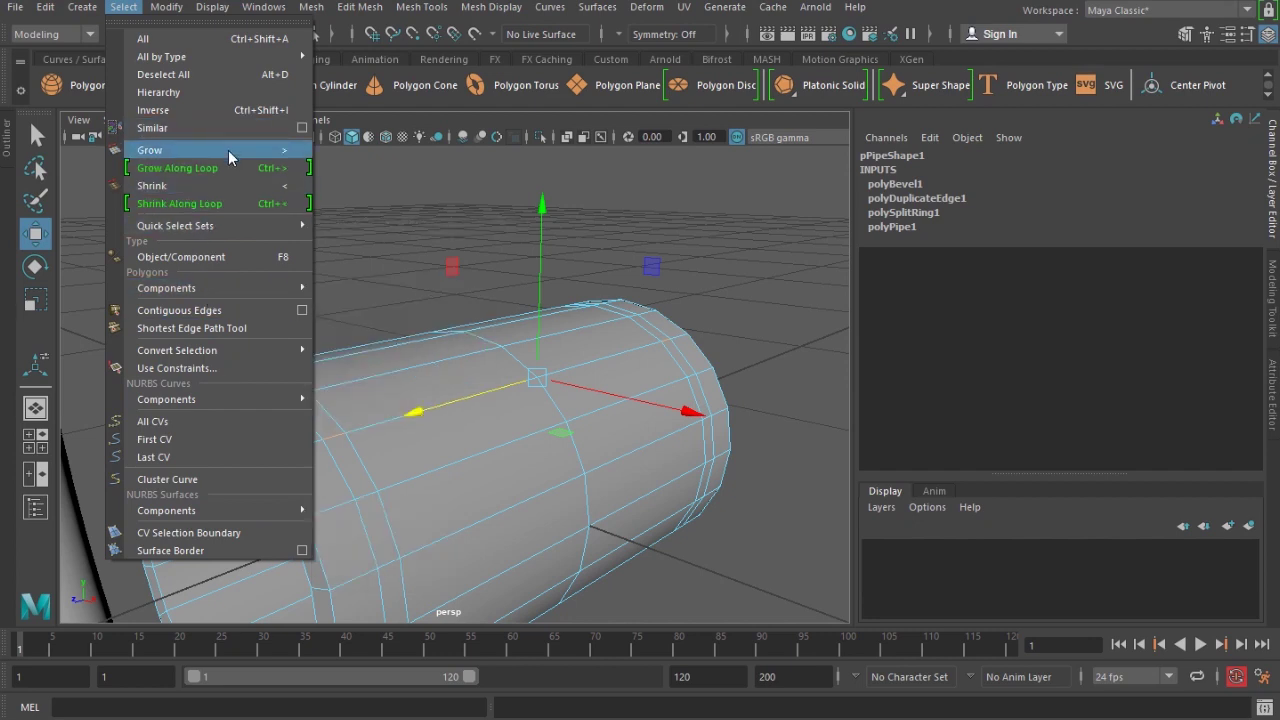
pyautogui.moveTo(266, 288)
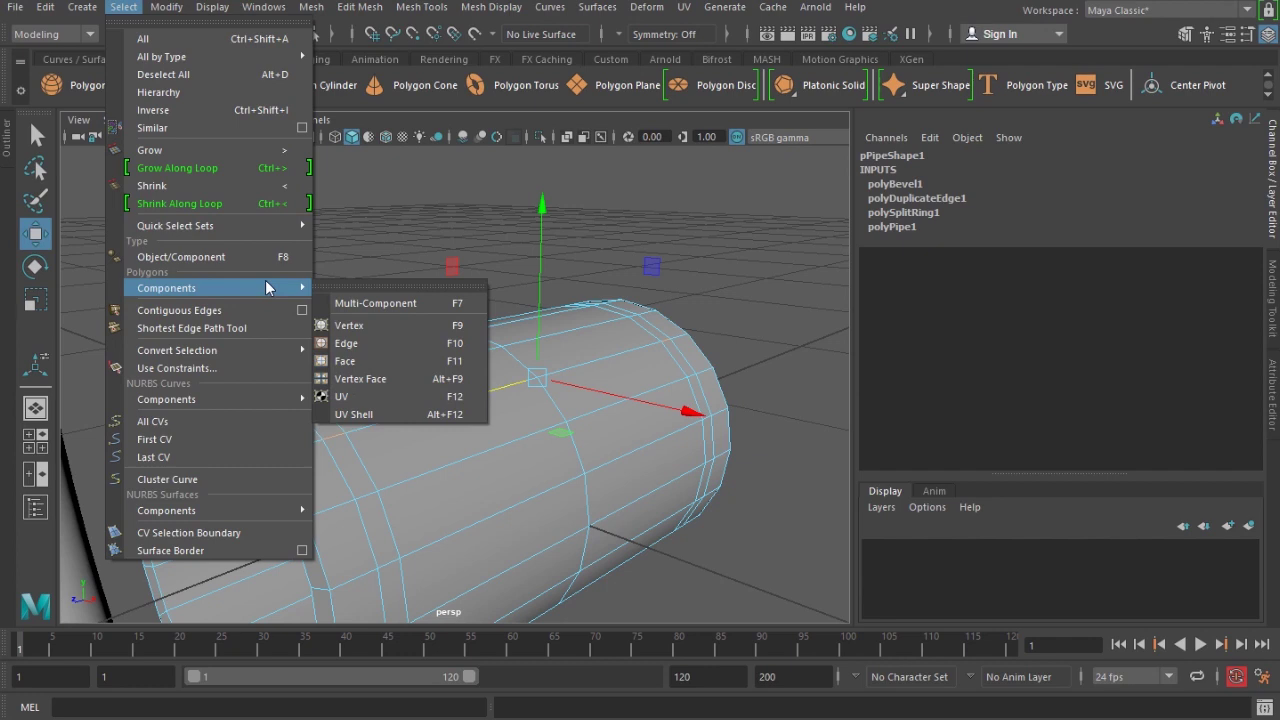
pyautogui.moveTo(265, 352)
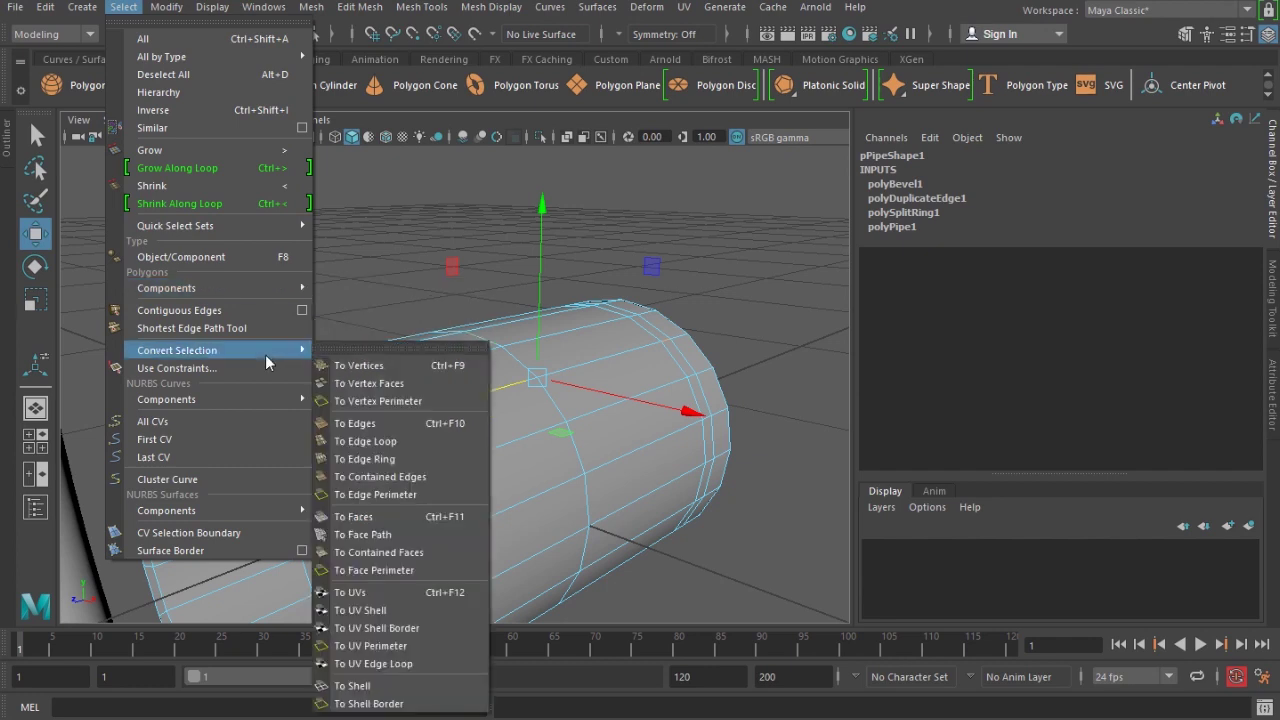
pyautogui.click(397, 462)
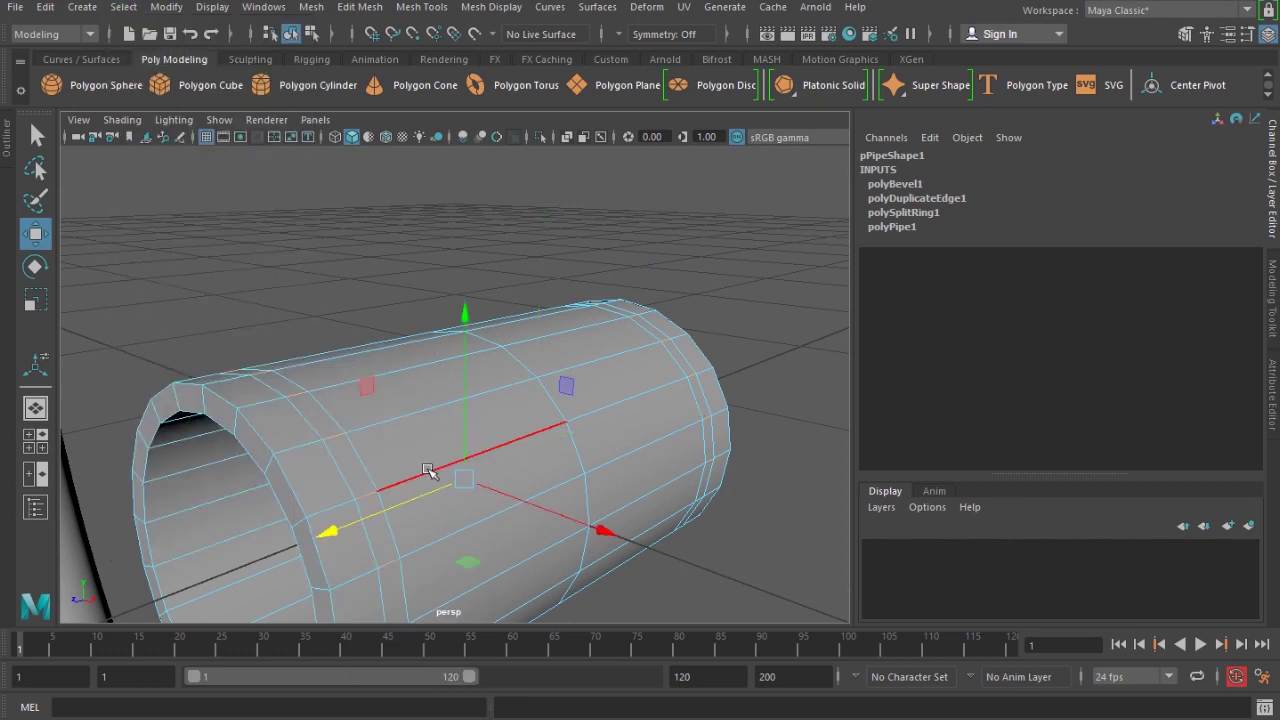
pyautogui.keyDown('alt'); pyautogui.moveTo(431, 474); pyautogui.dragTo(426, 486); pyautogui.keyUp('alt')
pyautogui.keyDown('alt'); pyautogui.moveTo(426, 486); pyautogui.dragTo(488, 430, button='middle'); pyautogui.keyUp('alt')
pyautogui.scroll(3, 488, 430)
pyautogui.keyDown('alt'); pyautogui.moveTo(487, 430); pyautogui.dragTo(509, 486); pyautogui.keyUp('alt')
pyautogui.hotkey('ctrl', 'z')
pyautogui.keyDown('alt'); pyautogui.moveTo(537, 431); pyautogui.dragTo(423, 471); pyautogui.keyUp('alt')
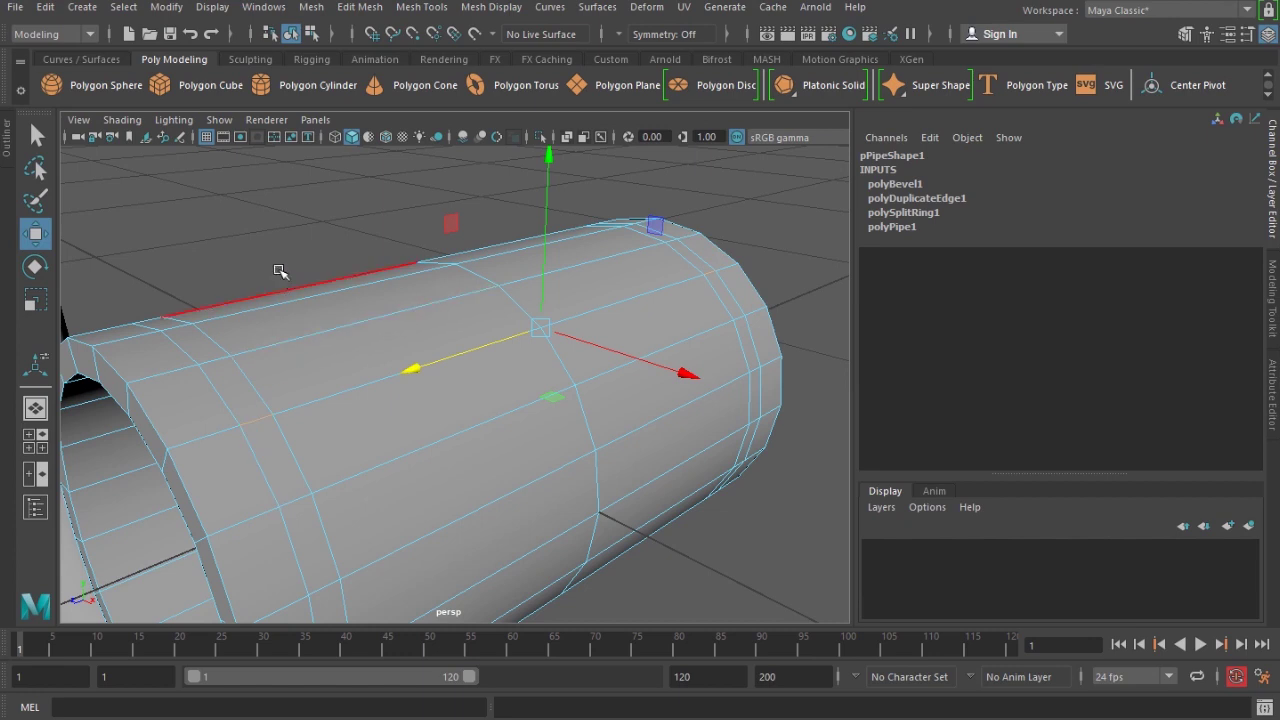
# - Convert the two short band edges to full edge rings around the pipe
pyautogui.keyDown('ctrl'); pyautogui.rightClick(283, 217); pyautogui.keyUp('ctrl')
pyautogui.keyDown('ctrl'); pyautogui.moveTo(282, 210); pyautogui.dragTo(110, 263, button='right'); pyautogui.keyUp('ctrl')
pyautogui.press('f')
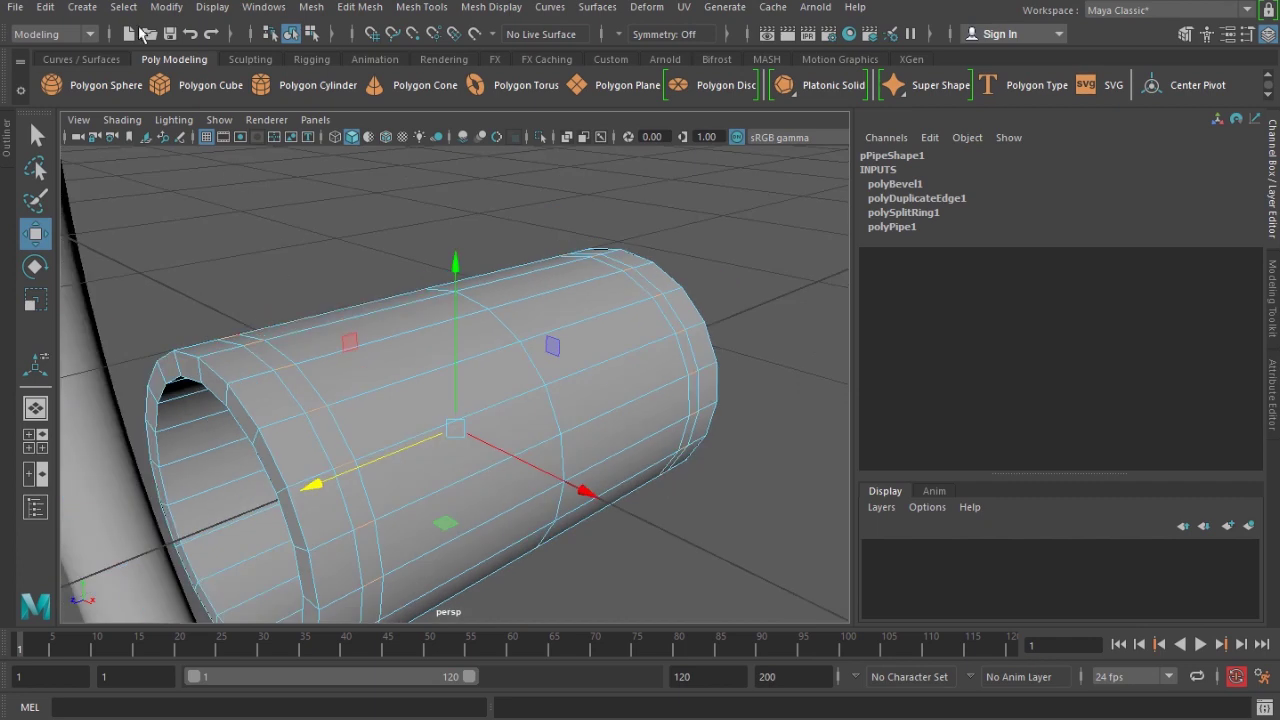
# - Convert the edge ring selection to faces so both narrow bands are selected all around the pipe
pyautogui.click(82, 7)
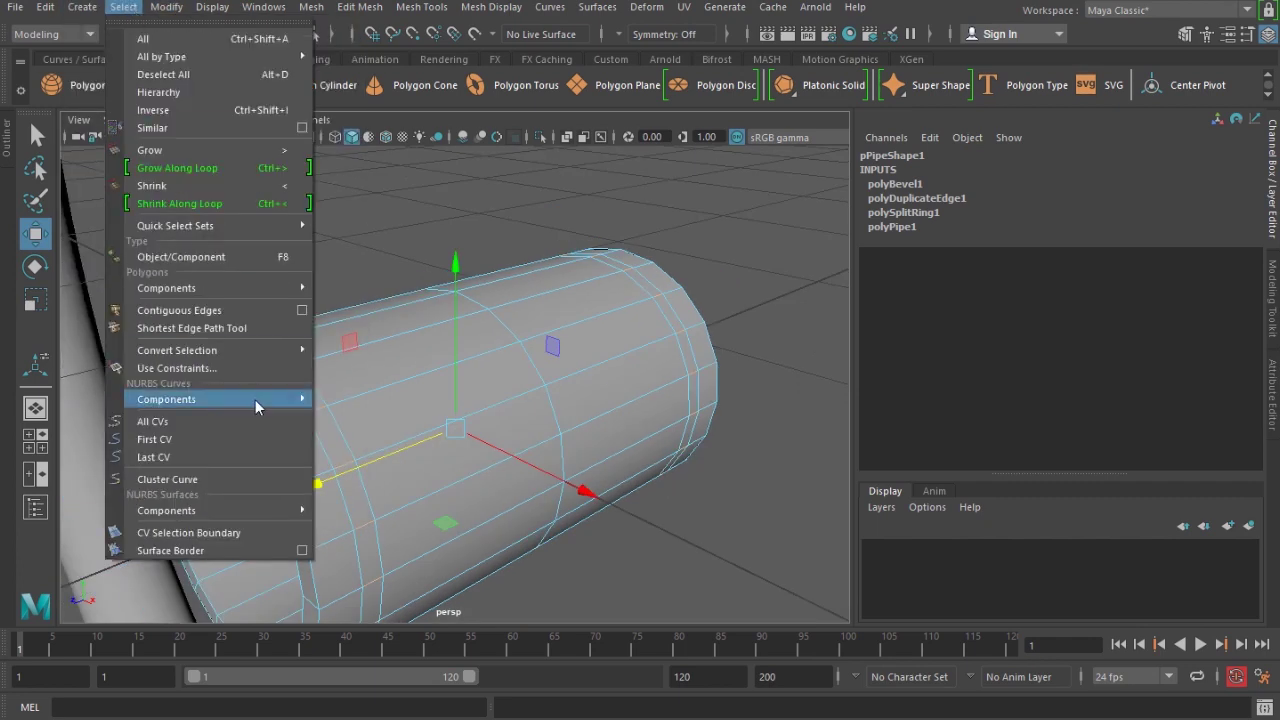
pyautogui.moveTo(269, 514)
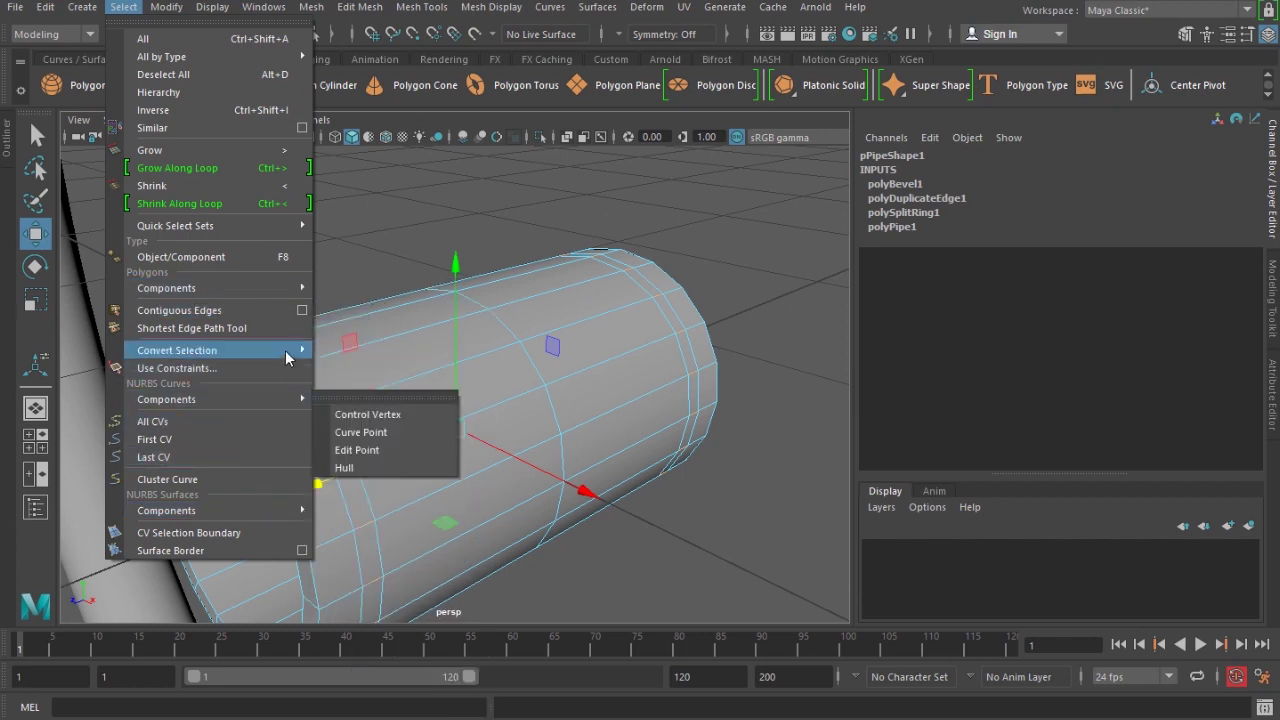
pyautogui.moveTo(286, 361)
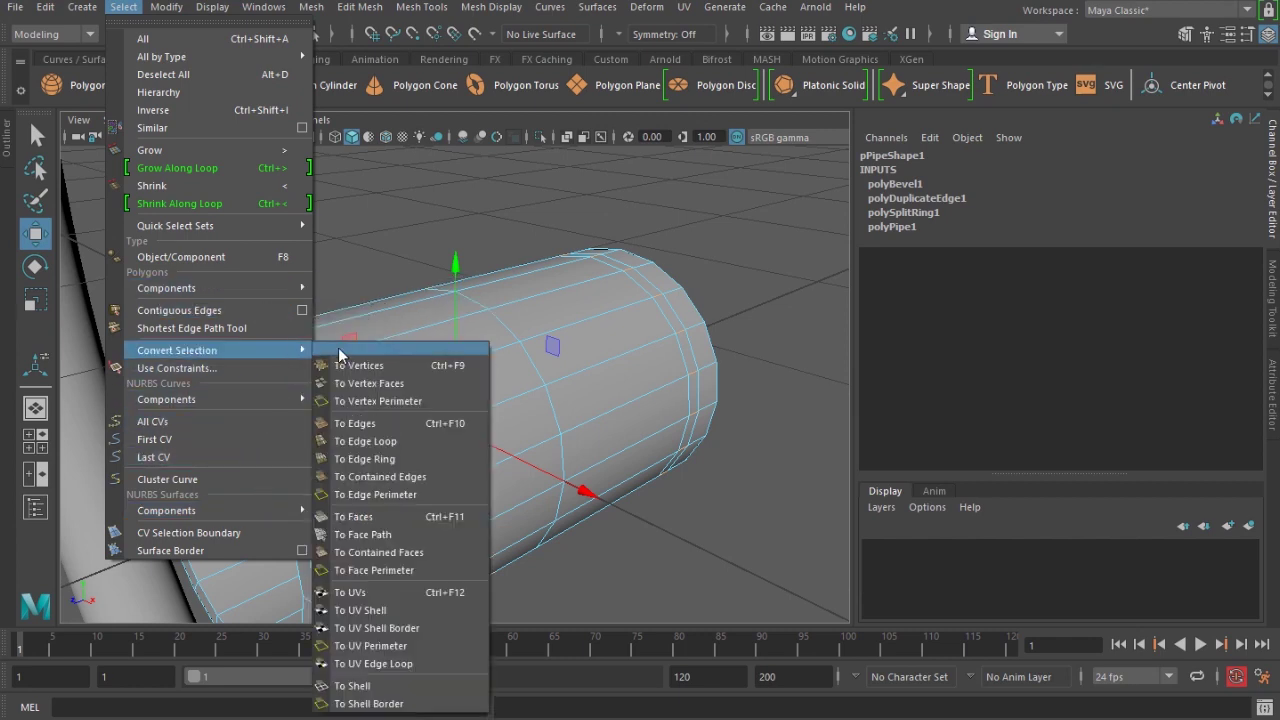
pyautogui.click(399, 517)
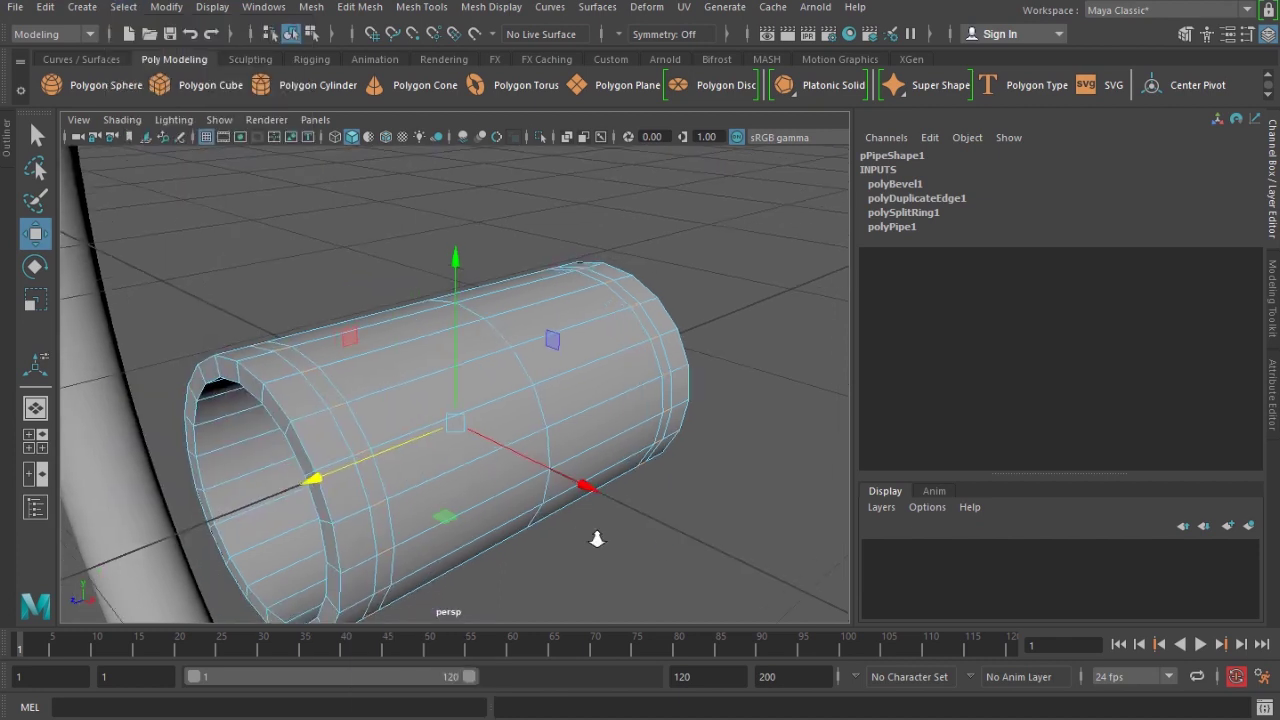
pyautogui.keyDown('ctrl'); pyautogui.rightClick(361, 235); pyautogui.keyUp('ctrl')
pyautogui.keyDown('ctrl'); pyautogui.moveTo(361, 233); pyautogui.dragTo(463, 309, button='right'); pyautogui.keyUp('ctrl')
pyautogui.scroll(-3, 393, 357)
pyautogui.scroll(3, 393, 357)
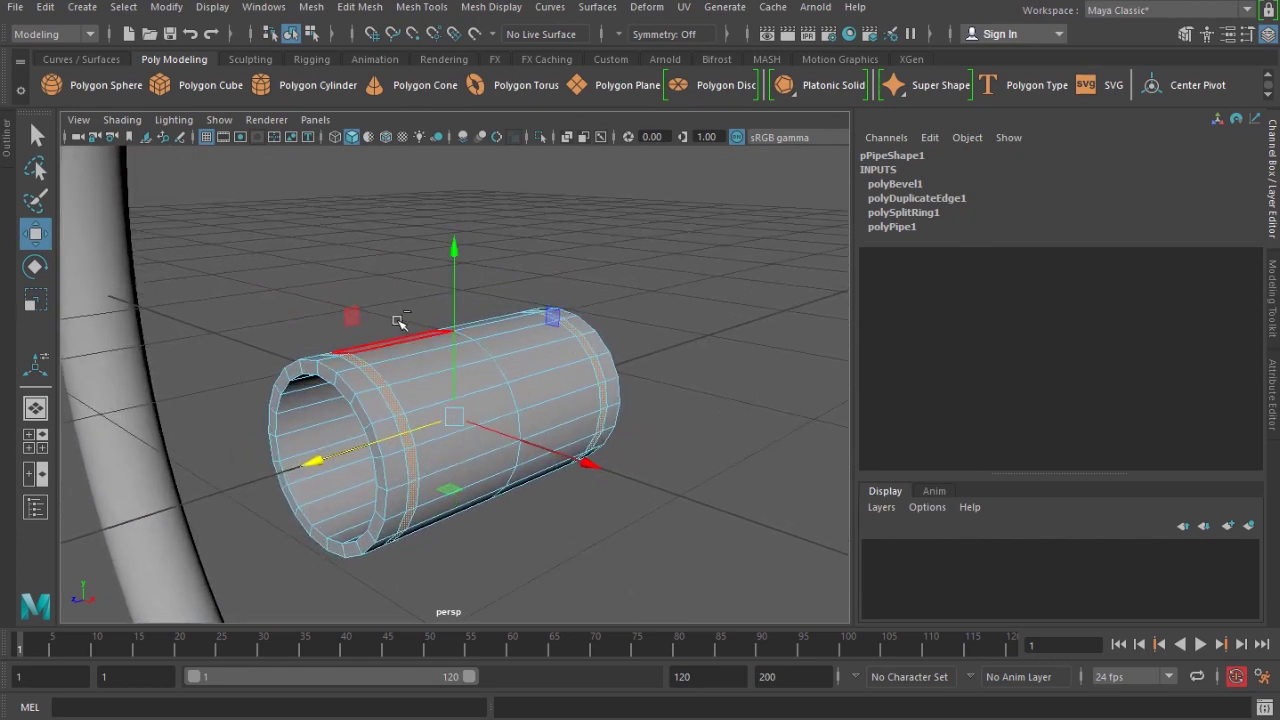
# - Extrude the two face bands outward by 0.275 to form round flanges on the hub, and return to object mode
pyautogui.hotkey('ctrl', 'e')
pyautogui.keyDown('alt'); pyautogui.moveTo(470, 330); pyautogui.dragTo(652, 181); pyautogui.keyUp('alt')
pyautogui.press('w')
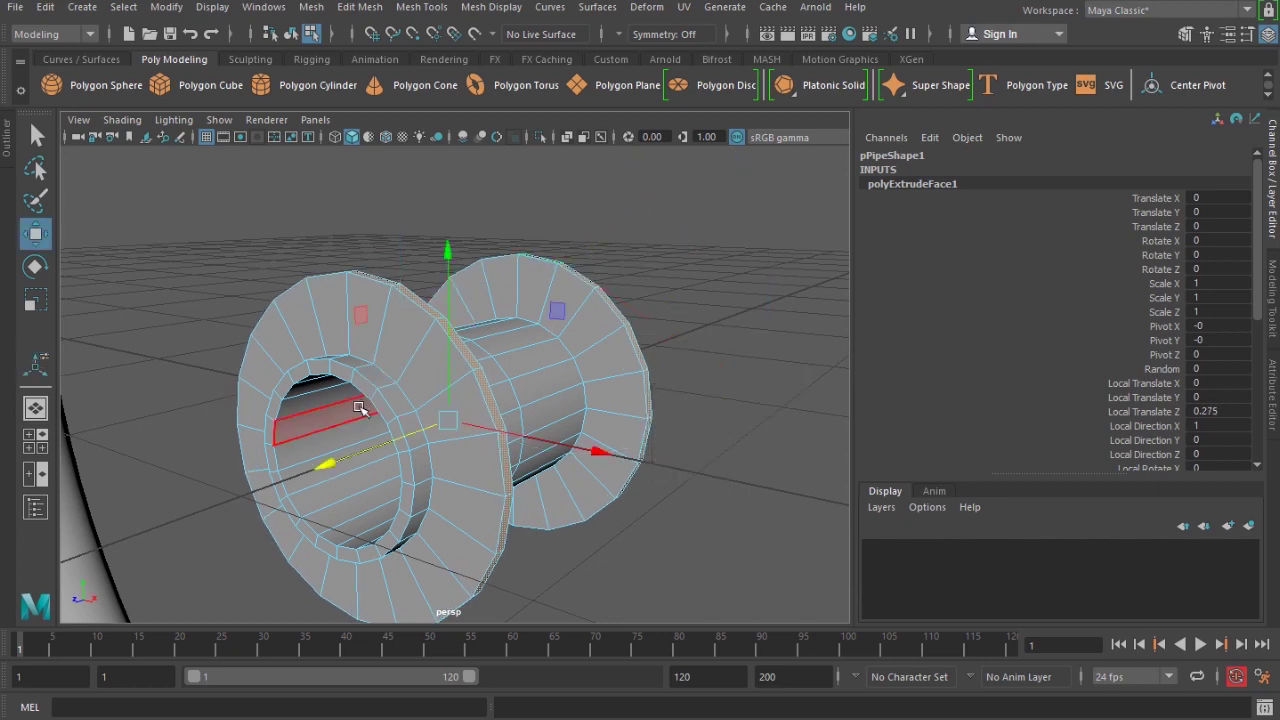
pyautogui.moveTo(361, 408); pyautogui.dragTo(630, 178, button='right')
pyautogui.click(674, 206)
pyautogui.press('a')
pyautogui.keyDown('alt'); pyautogui.moveTo(540, 340); pyautogui.dragTo(520, 363); pyautogui.keyUp('alt')
pyautogui.scroll(5, 466, 420)
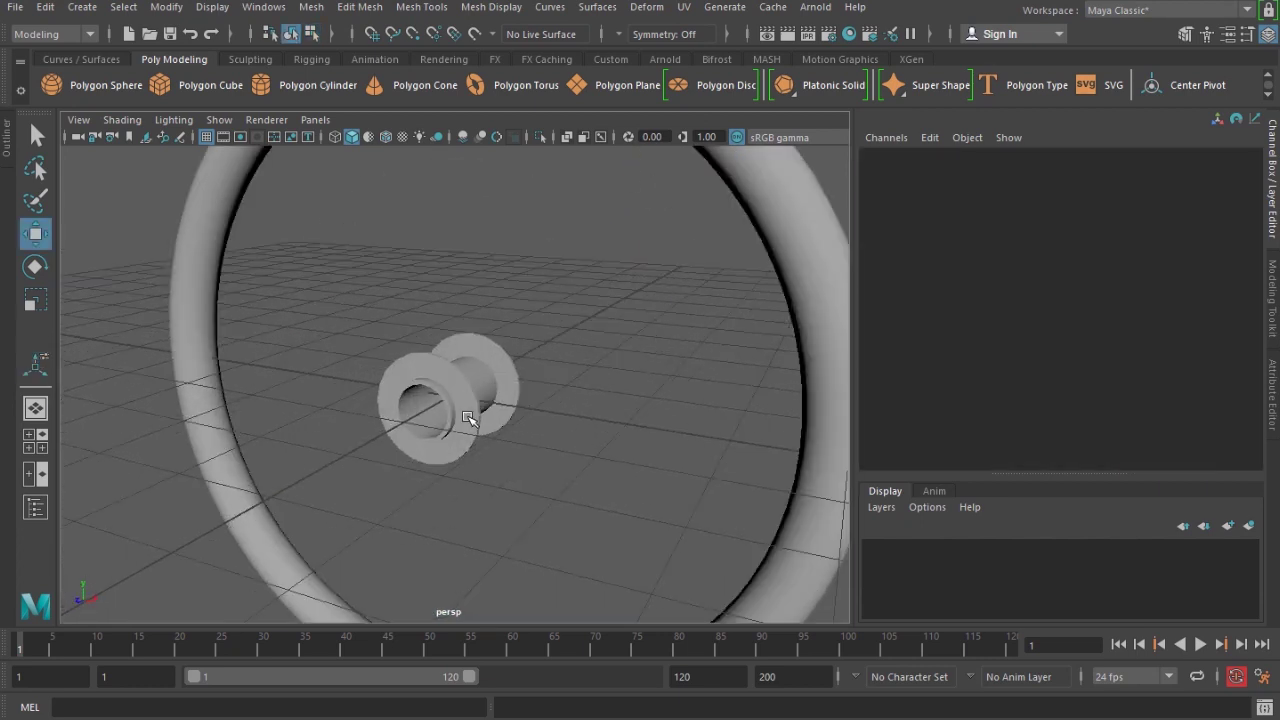
# - Scale the hub uniformly to 0.51 and stretch it lengthwise to a Y scale of 0.723
pyautogui.click(440, 405)
pyautogui.press('r')
pyautogui.moveTo(448, 398)
pyautogui.mouseDown()
pyautogui.moveTo(409, 437)
pyautogui.moveTo(330, 450)
pyautogui.moveTo(437, 418)
pyautogui.mouseUp()
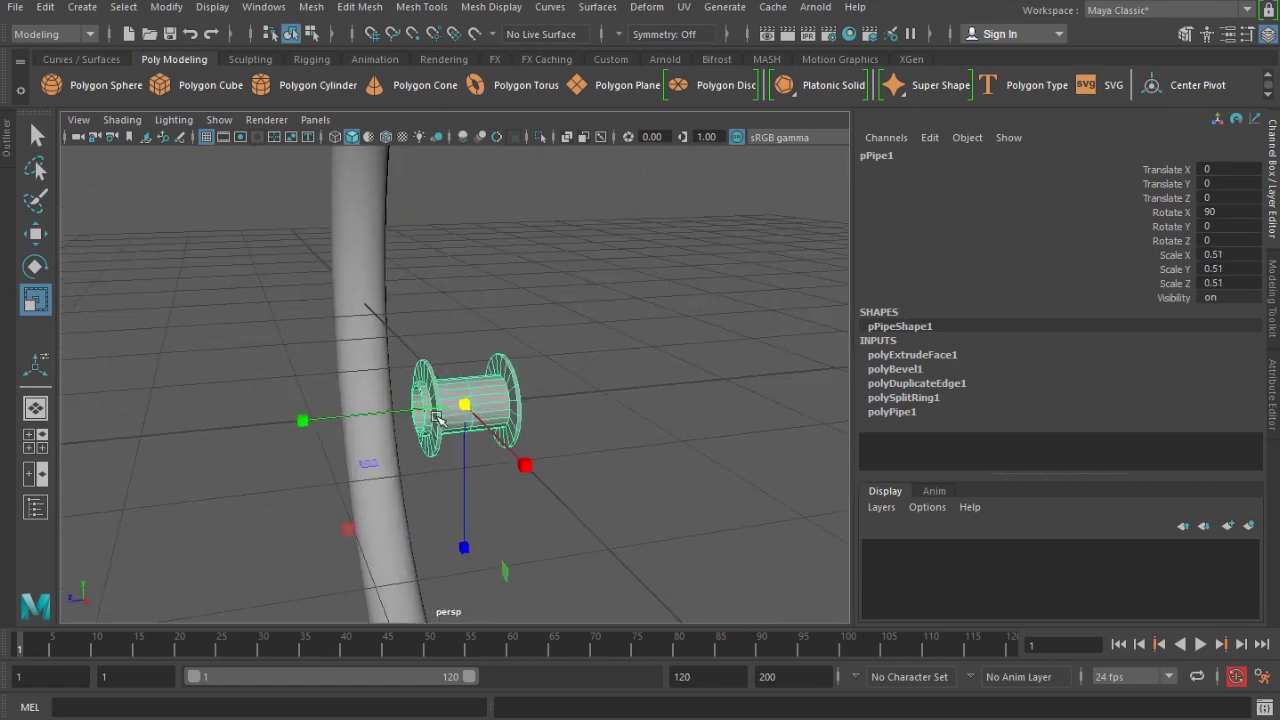
pyautogui.moveTo(303, 424); pyautogui.dragTo(234, 437)
# - Examine the hub's flanges and its proportions relative to the ring from several angles and distances
pyautogui.click(574, 431)
pyautogui.keyDown('alt'); pyautogui.moveTo(574, 431); pyautogui.dragTo(377, 417); pyautogui.keyUp('alt')
pyautogui.scroll(4, 557, 440)
pyautogui.scroll(5, 450, 430)
pyautogui.click(385, 443)
pyautogui.scroll(6, 377, 417)
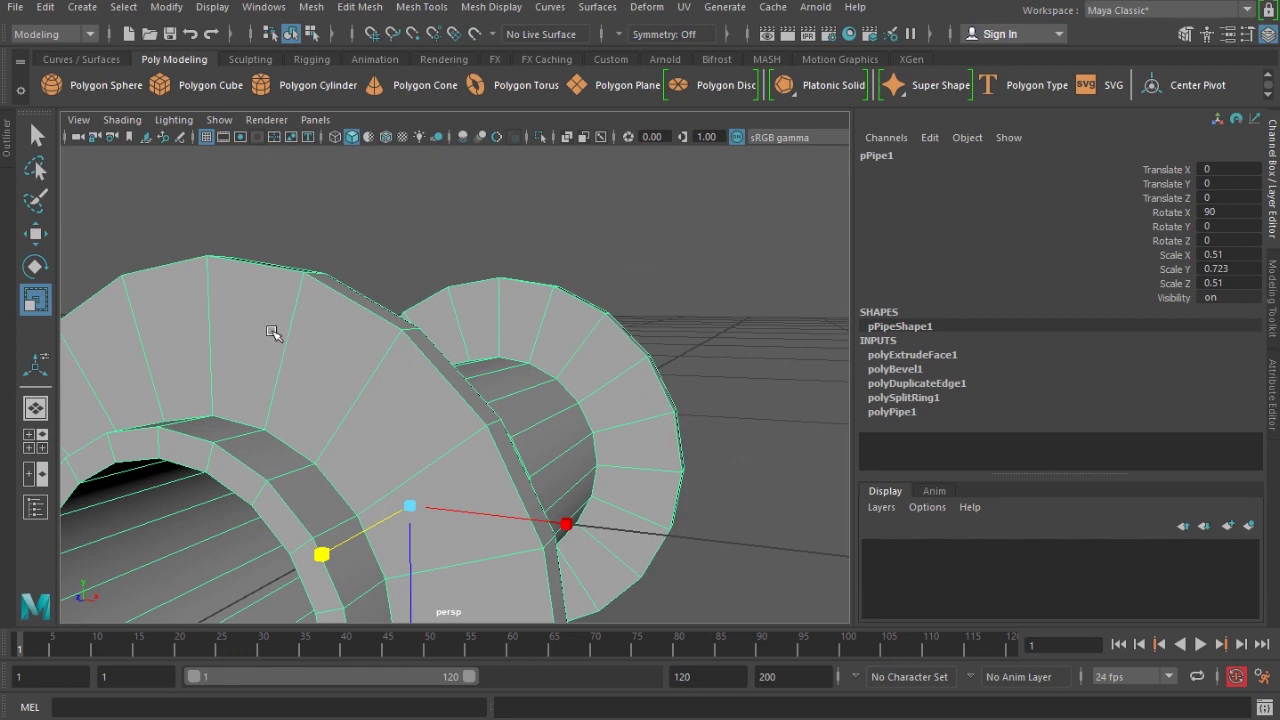
pyautogui.scroll(-5, 273, 333)
pyautogui.keyDown('alt'); pyautogui.moveTo(300, 320); pyautogui.dragTo(415, 430); pyautogui.keyUp('alt')
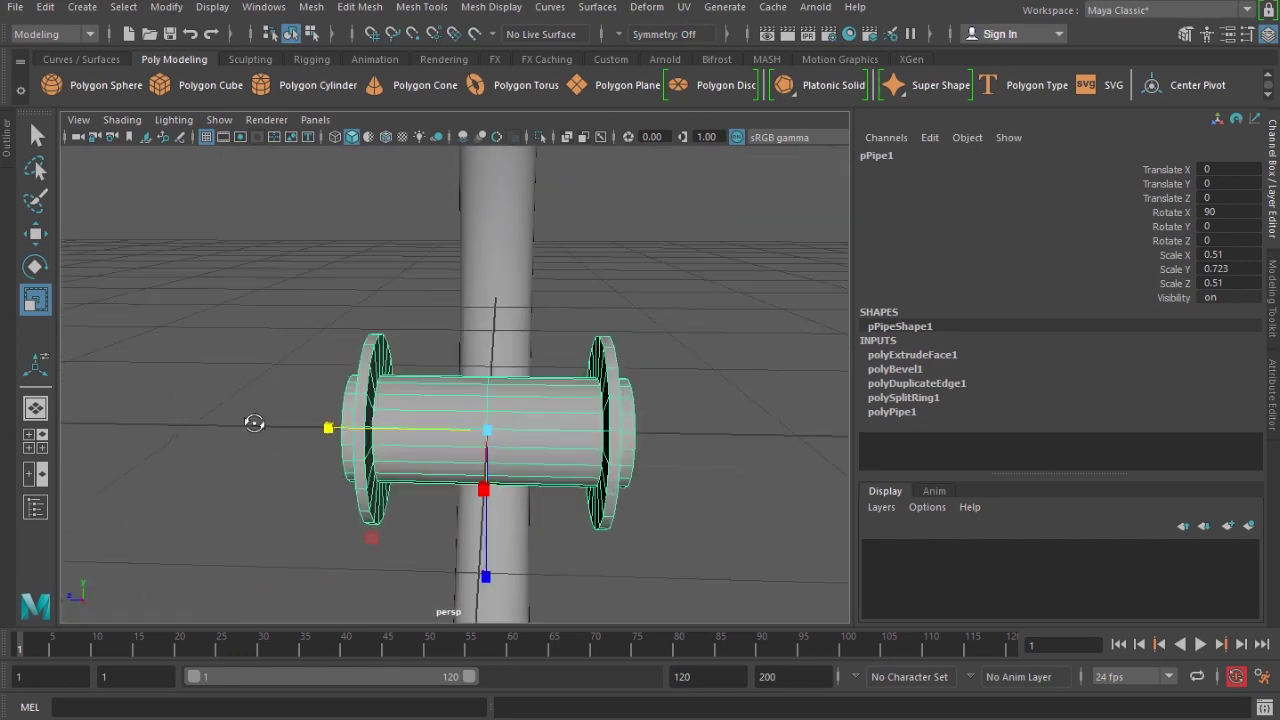
pyautogui.scroll(4, 508, 478)
pyautogui.scroll(-8, 508, 478)
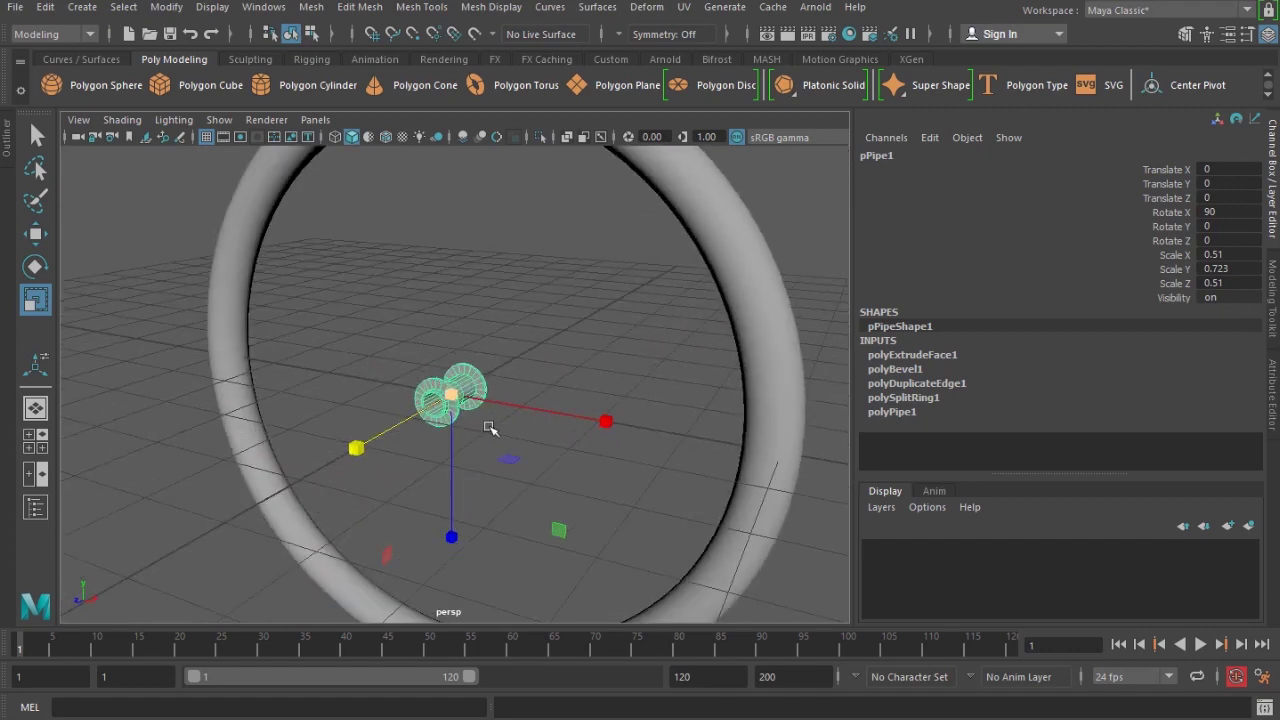
# - Create a second polygon pipe at the wheel's centre and rotate it 90 degrees about X to match the ring
pyautogui.scroll(-3, 488, 426)
pyautogui.keyDown('alt'); pyautogui.moveTo(491, 423); pyautogui.dragTo(470, 355); pyautogui.keyUp('alt')
pyautogui.scroll(3, 530, 466)
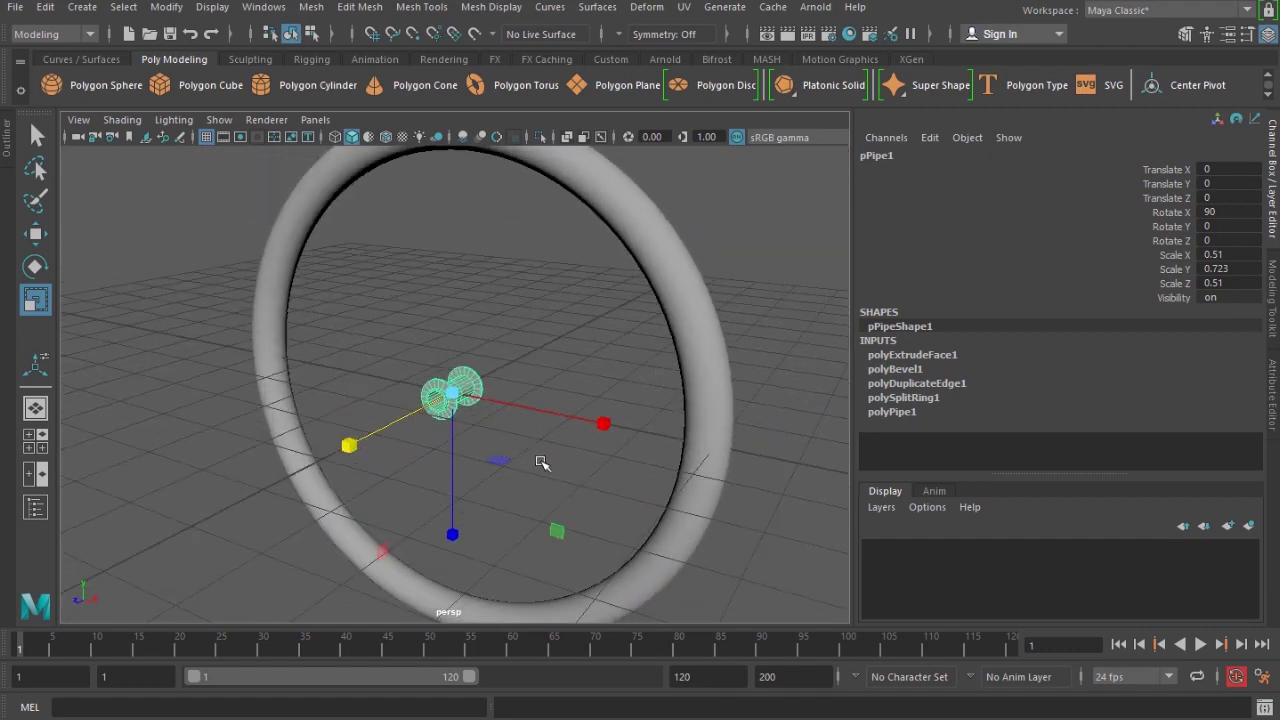
pyautogui.click(514, 463)
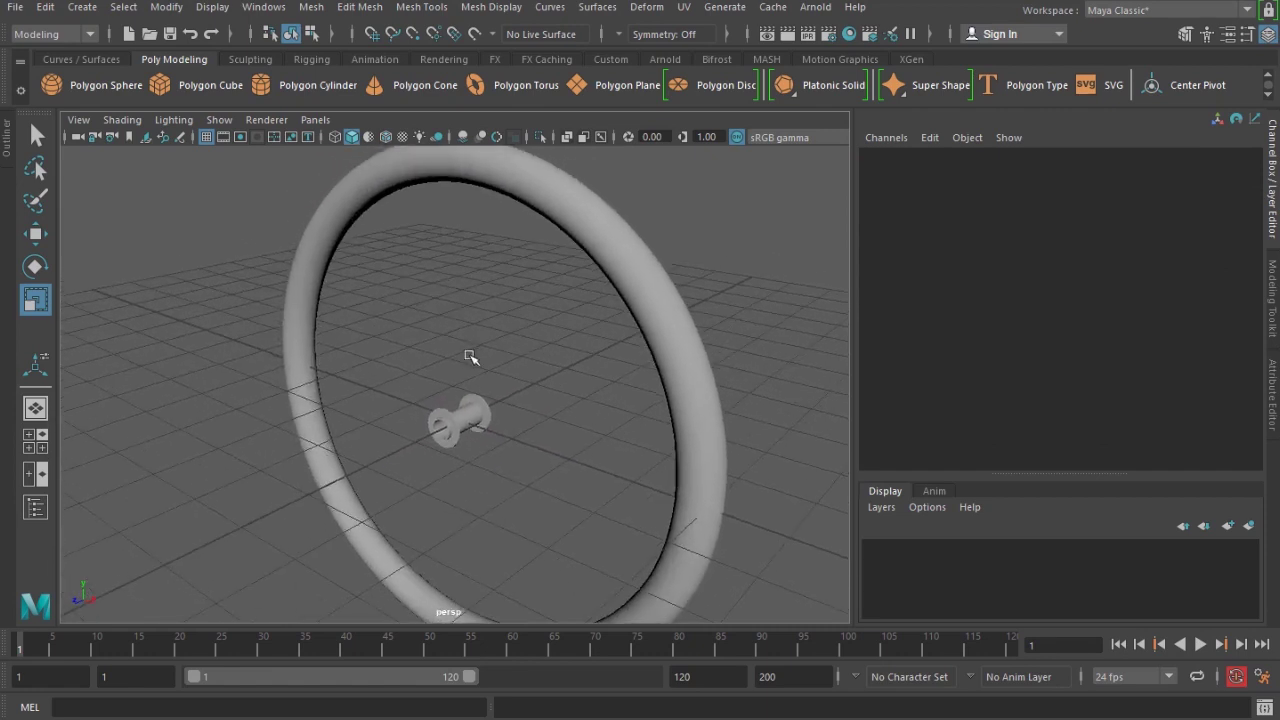
pyautogui.rightClick(495, 343)
pyautogui.keyDown('shift'); pyautogui.rightClick(511, 339); pyautogui.keyUp('shift')
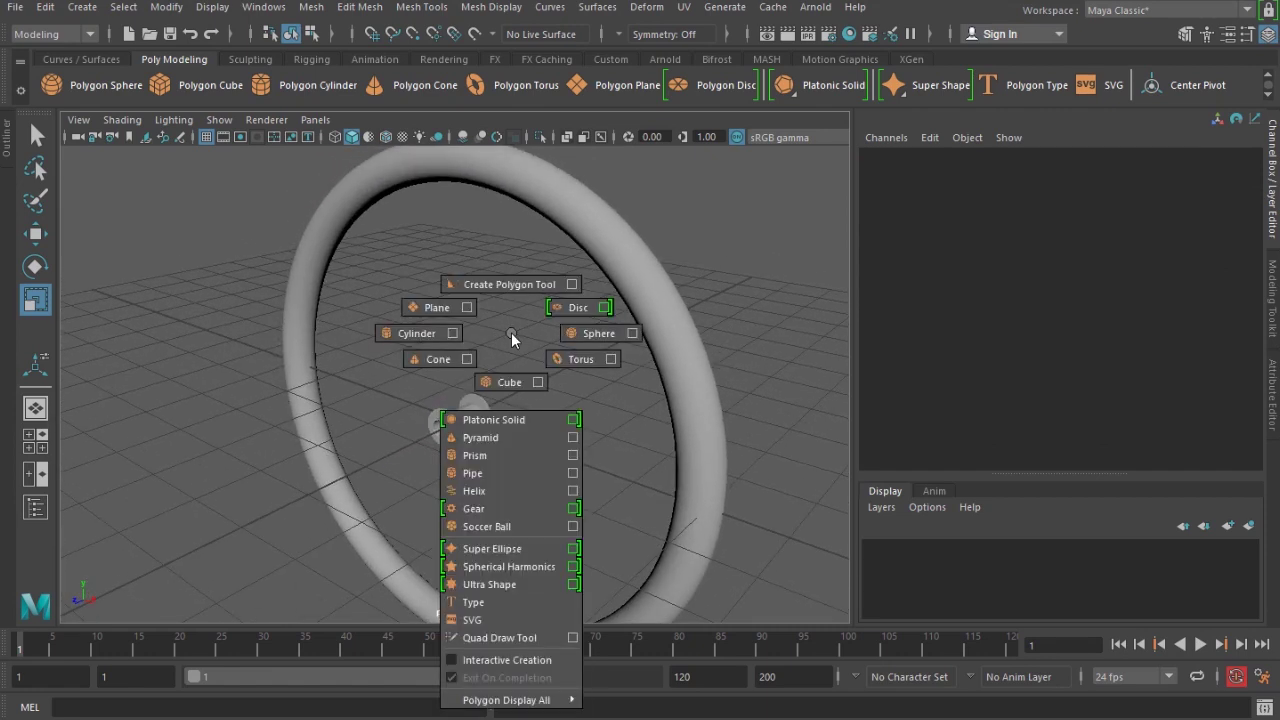
pyautogui.click(493, 473)
pyautogui.press('e')
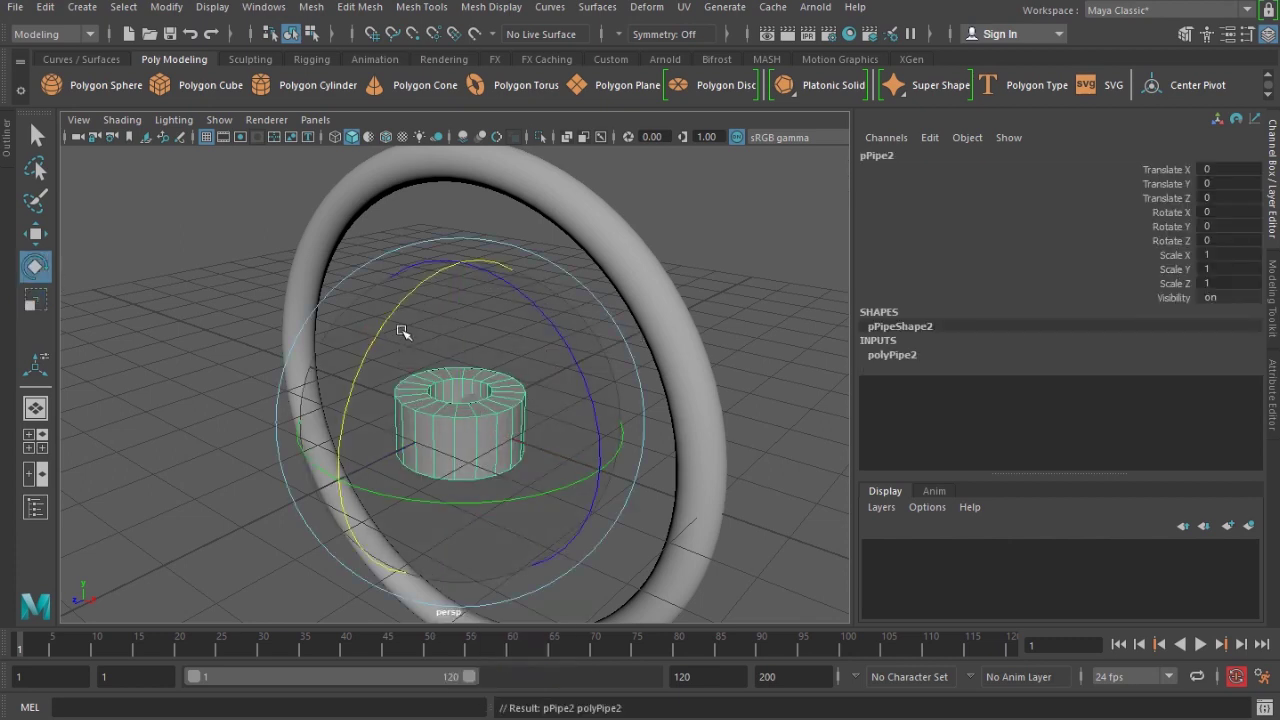
pyautogui.moveTo(408, 294); pyautogui.dragTo(357, 402)
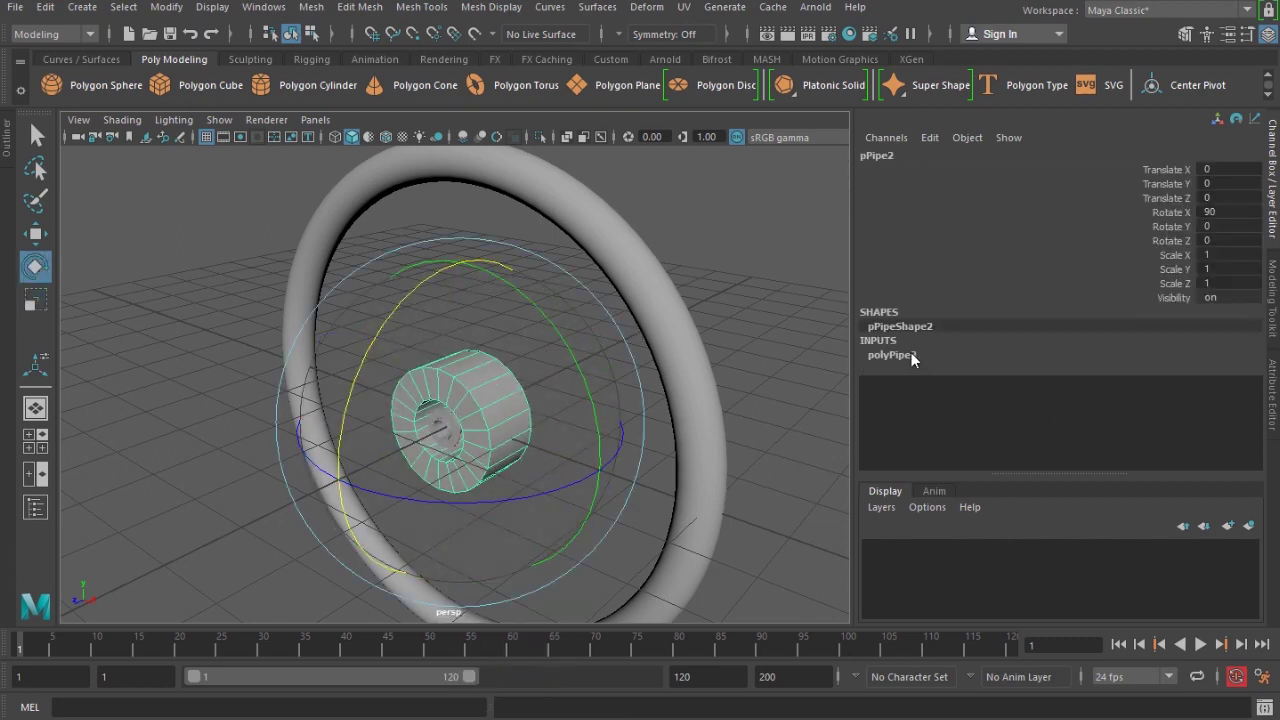
# - Set the new pipe's radius to 3.8 and its thickness to 0.08
pyautogui.click(911, 354)
pyautogui.click(1165, 368)
pyautogui.moveTo(674, 423); pyautogui.dragTo(602, 431, button='middle')
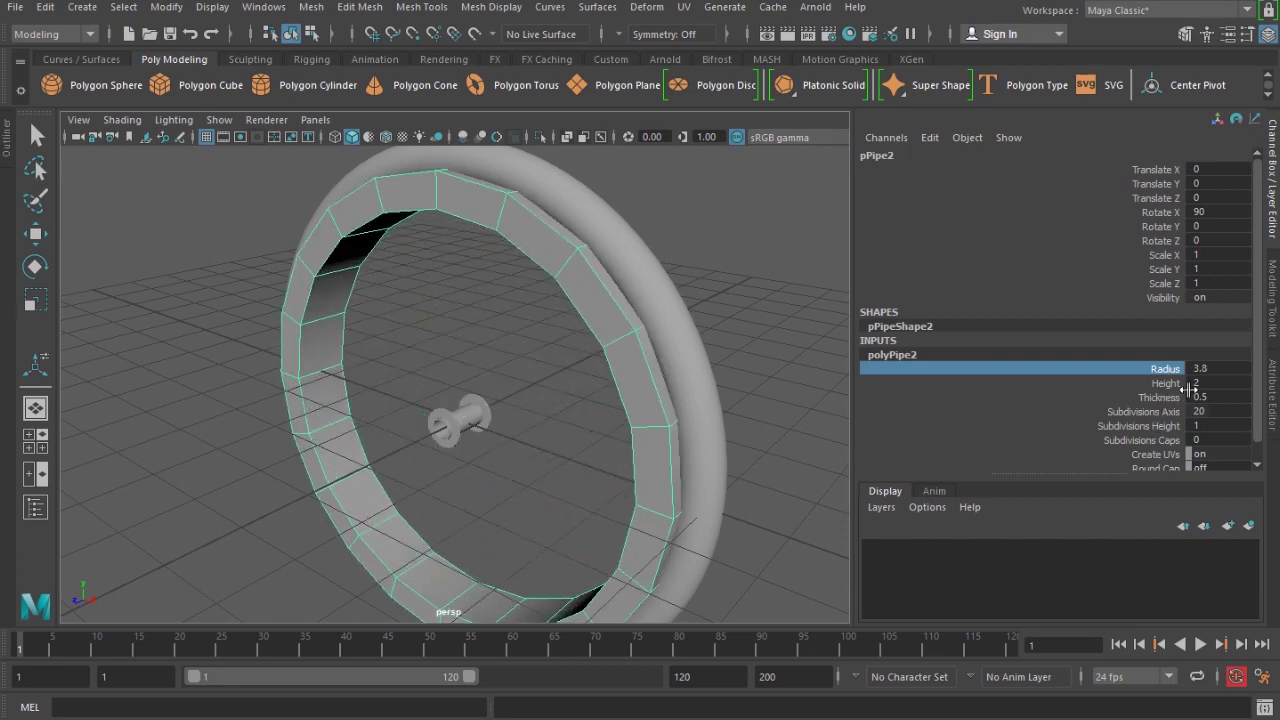
pyautogui.click(1207, 397)
pyautogui.write('0.')
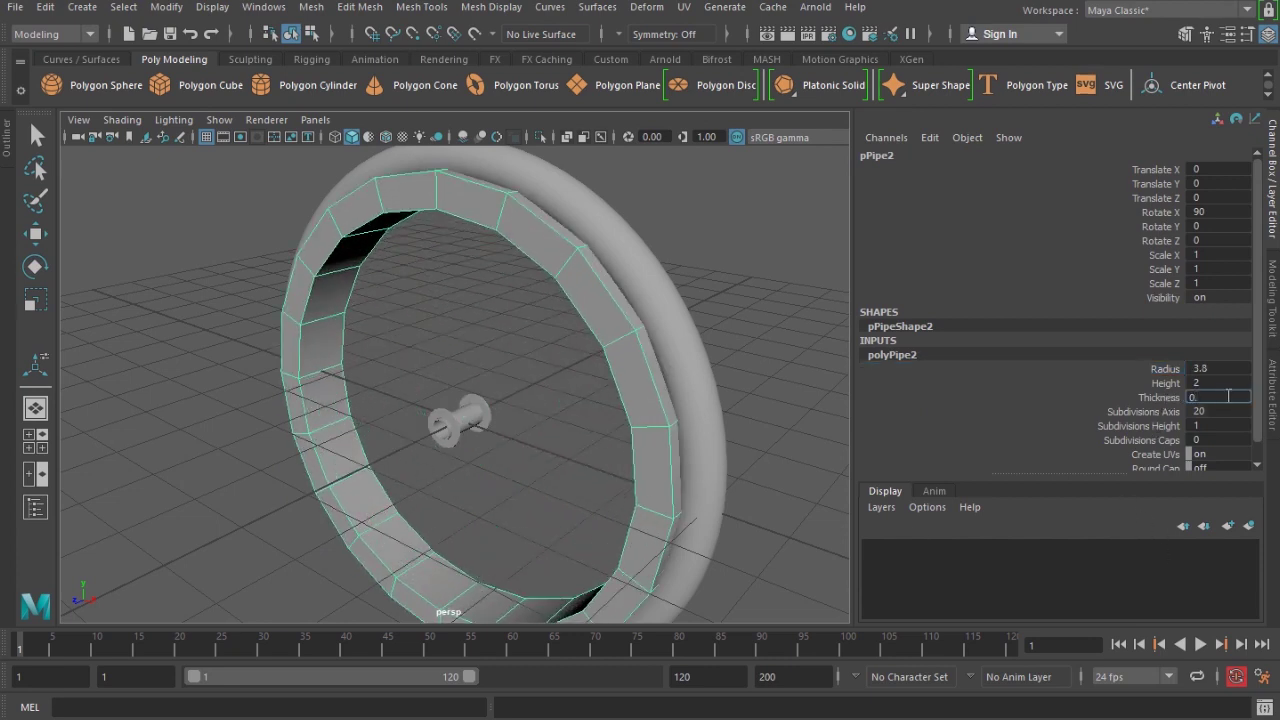
pyautogui.write('1')
pyautogui.press('Return')
pyautogui.write('0.08')
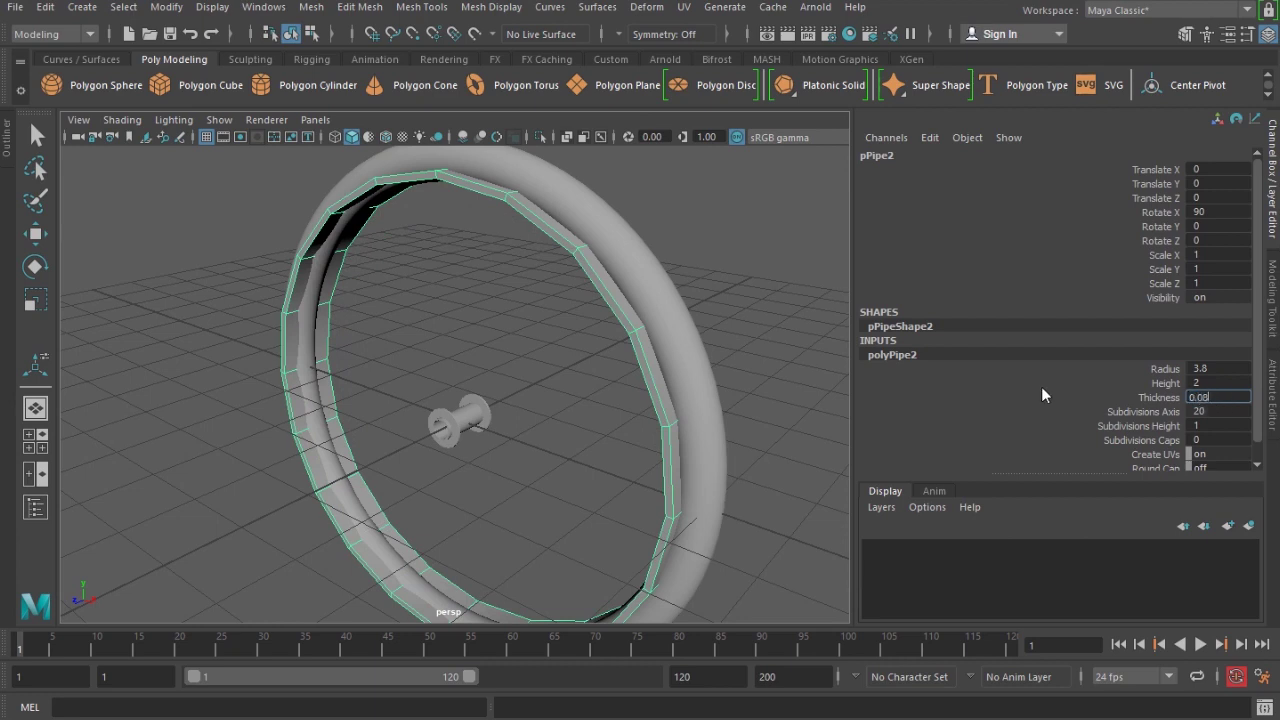
pyautogui.press('Return')
# - Set the new pipe's height to 1 and reduce its radius to 3.6 so it sits inside the torus
pyautogui.click(1212, 385)
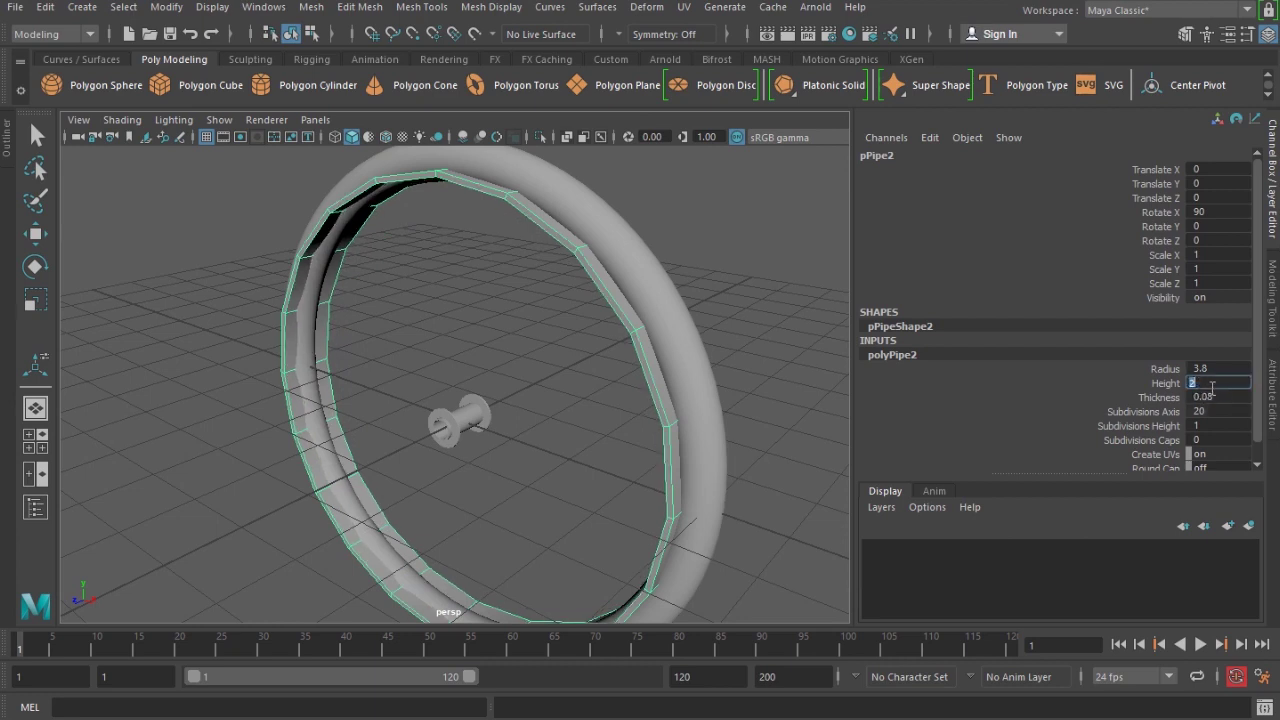
pyautogui.write('1')
pyautogui.press('Return')
pyautogui.keyDown('alt'); pyautogui.moveTo(544, 289); pyautogui.dragTo(548, 350); pyautogui.keyUp('alt')
pyautogui.keyDown('alt'); pyautogui.moveTo(548, 352); pyautogui.dragTo(534, 443, button='middle'); pyautogui.keyUp('alt')
pyautogui.scroll(5, 511, 389)
pyautogui.keyDown('alt'); pyautogui.moveTo(511, 389); pyautogui.dragTo(504, 459); pyautogui.keyUp('alt')
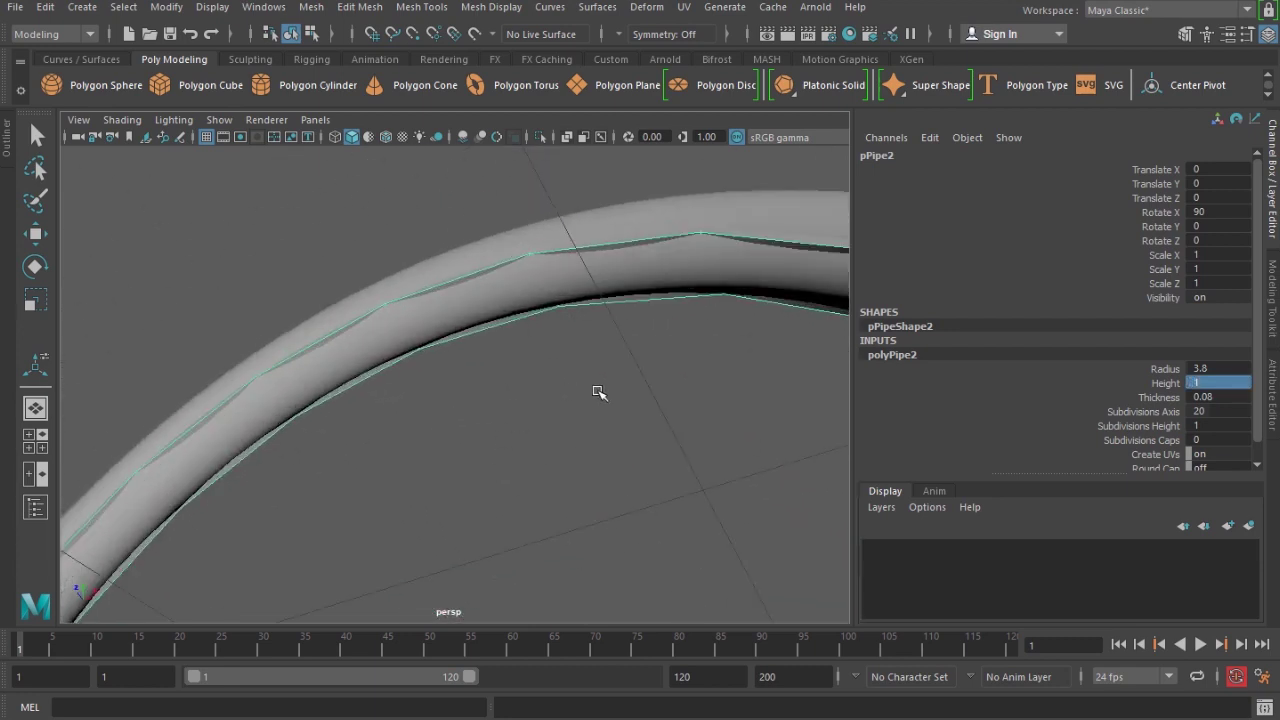
pyautogui.click(1212, 369)
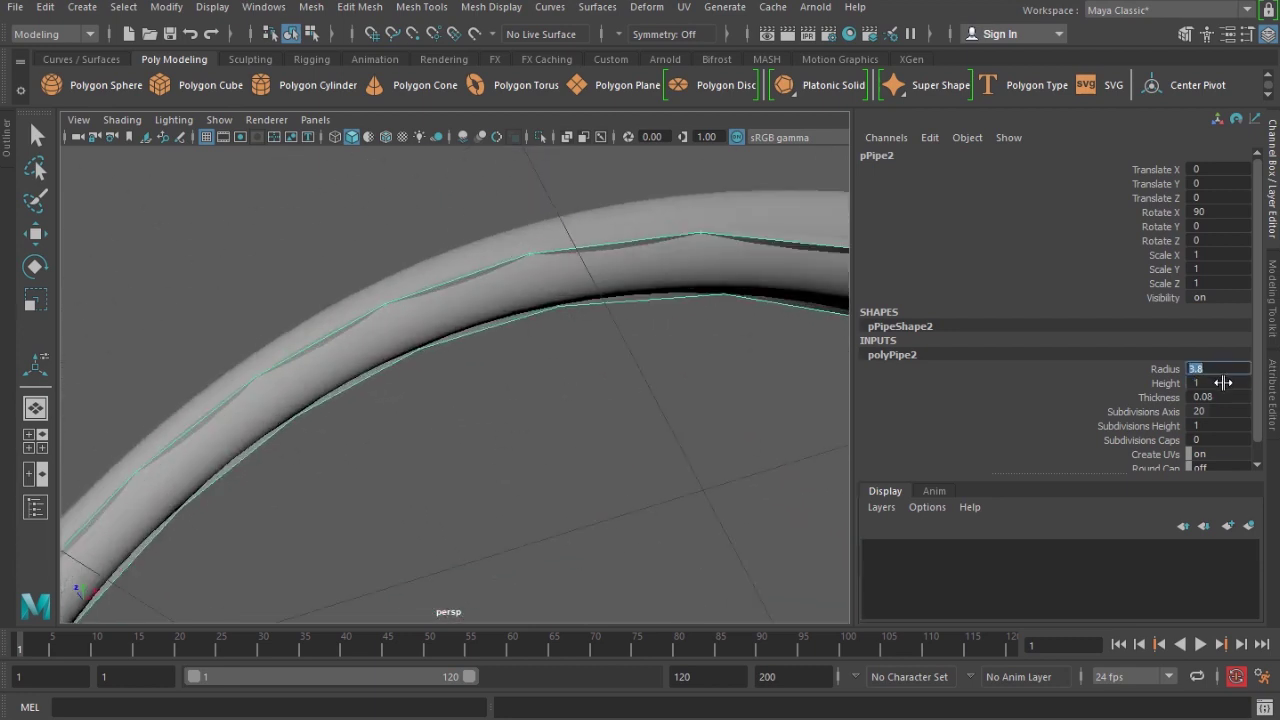
pyautogui.write('3.5')
pyautogui.press('Return')
pyautogui.keyDown('alt'); pyautogui.moveTo(667, 338); pyautogui.dragTo(676, 388); pyautogui.keyUp('alt')
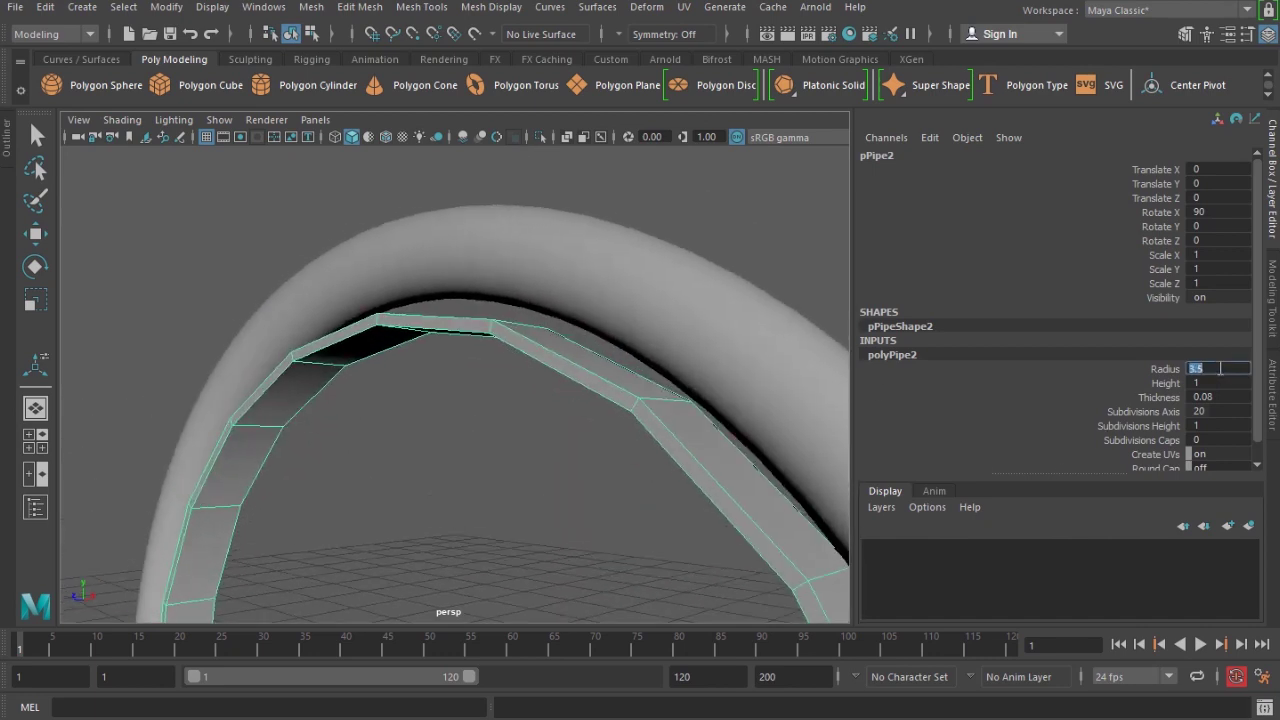
pyautogui.press('Return')
pyautogui.keyDown('alt'); pyautogui.moveTo(555, 391); pyautogui.dragTo(430, 467); pyautogui.keyUp('alt')
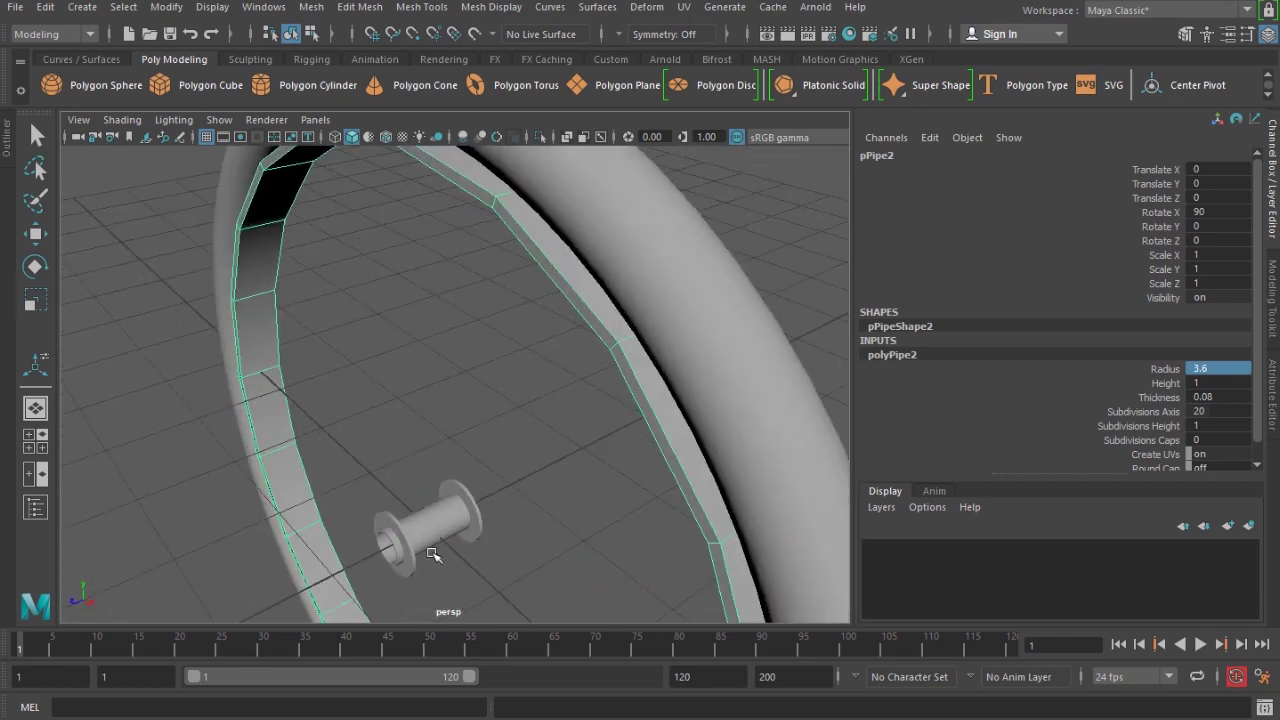
# - Narrow the inner pipe to a Y scale of 0.463 and set its radius to 3.65
pyautogui.press('r')
pyautogui.moveTo(284, 596); pyautogui.dragTo(378, 582)
pyautogui.keyDown('alt'); pyautogui.moveTo(378, 582); pyautogui.dragTo(558, 383); pyautogui.keyUp('alt')
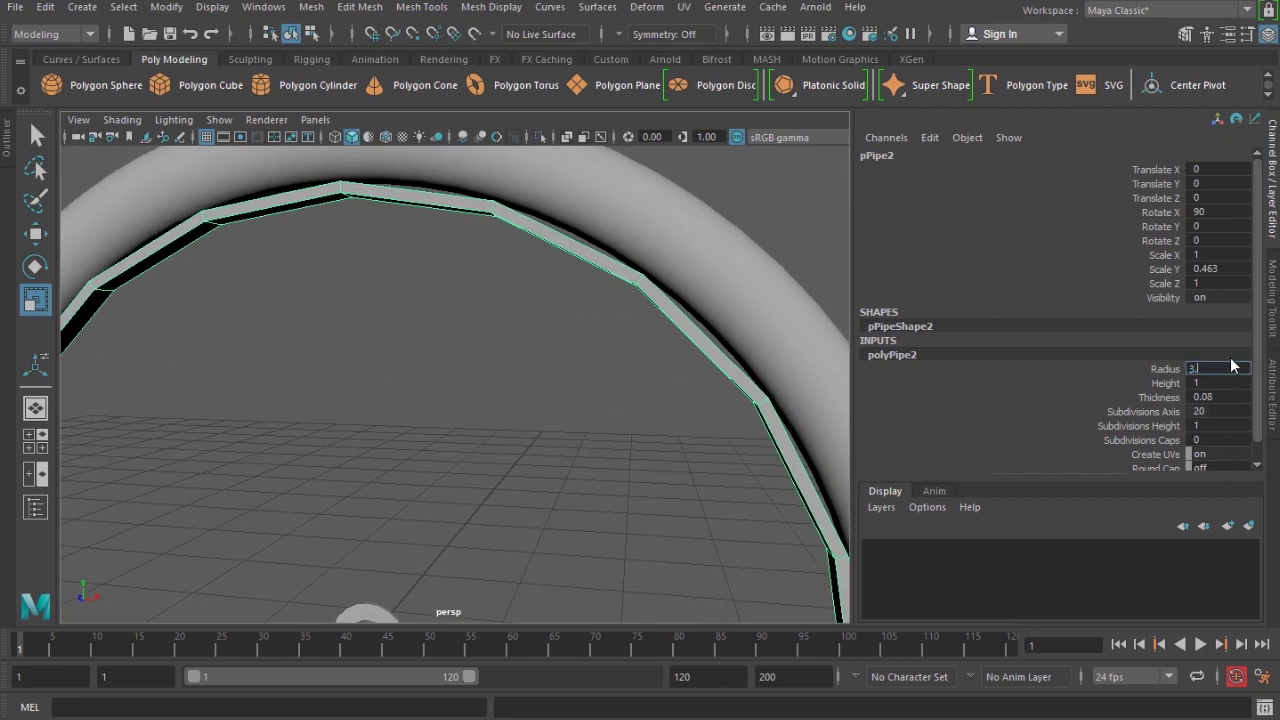
pyautogui.press('Return')
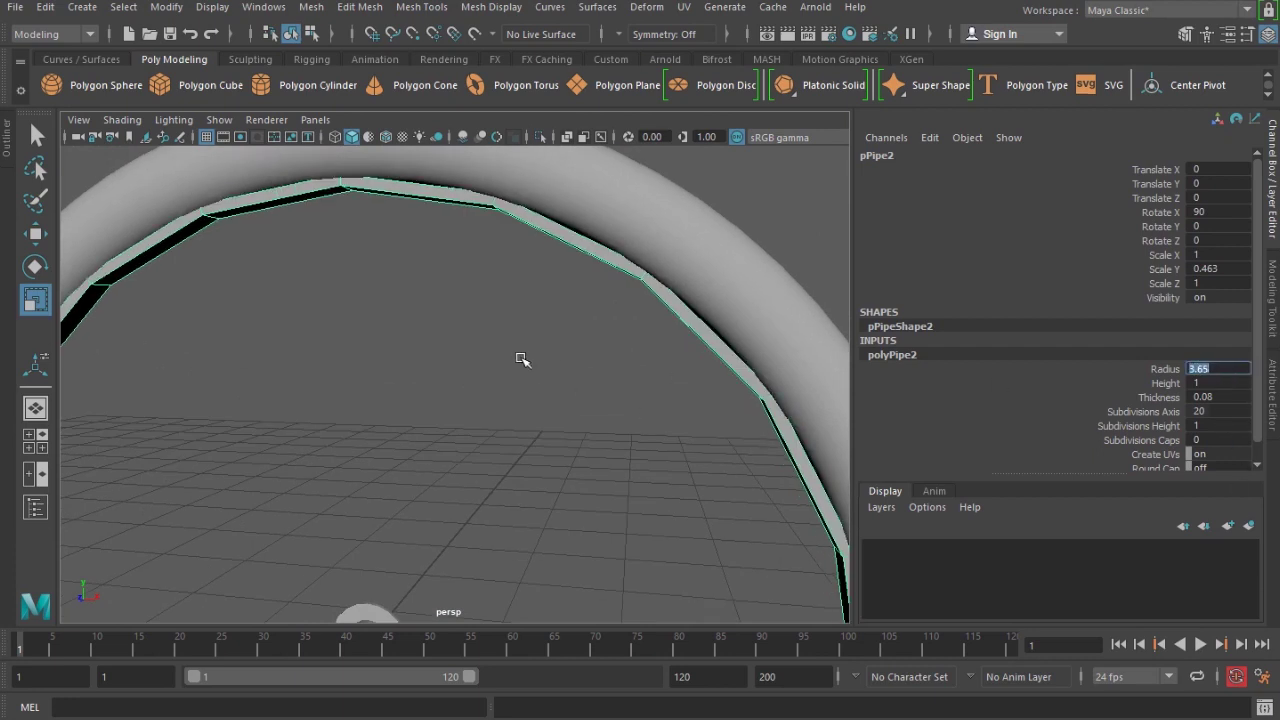
# - Check the torus's axis subdivisions and set the inner pipe's Subdivisions Axis to 80
pyautogui.keyDown('alt'); pyautogui.moveTo(520, 358); pyautogui.dragTo(591, 306); pyautogui.keyUp('alt')
pyautogui.click(663, 198)
pyautogui.click(893, 354)
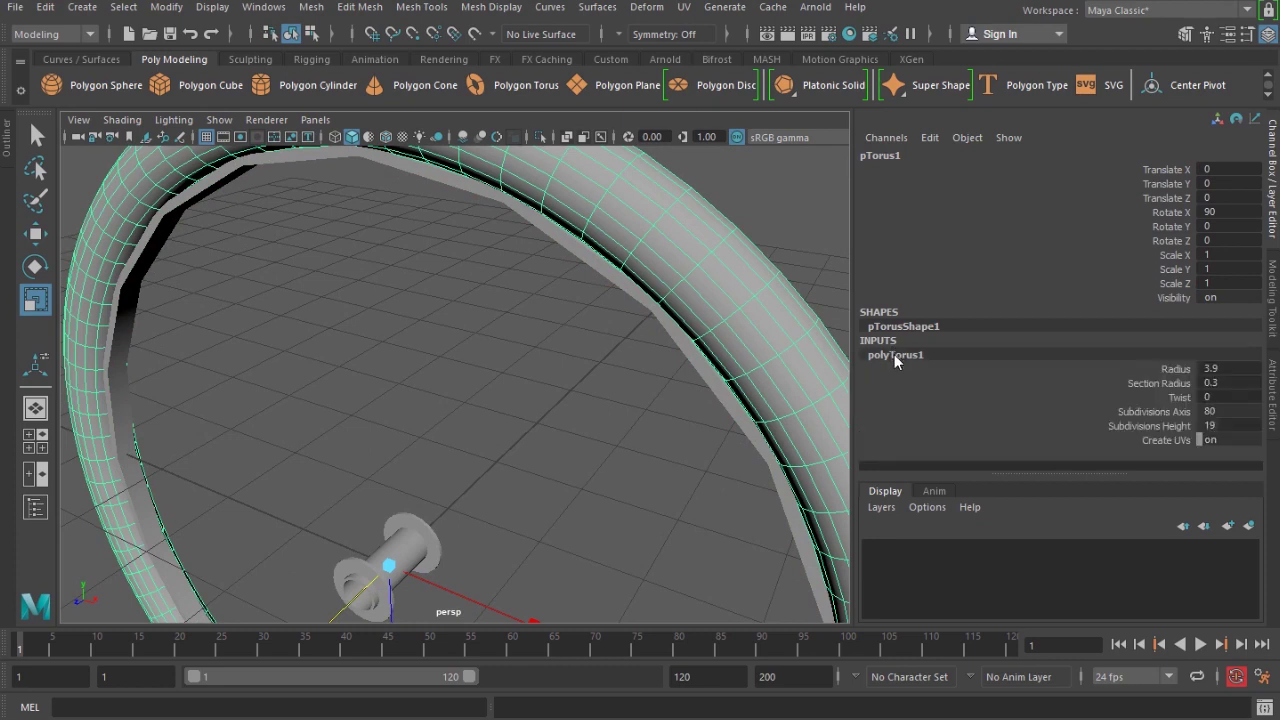
pyautogui.click(695, 365)
pyautogui.keyDown('alt'); pyautogui.moveTo(640, 410); pyautogui.dragTo(730, 350); pyautogui.keyUp('alt')
pyautogui.click(903, 356)
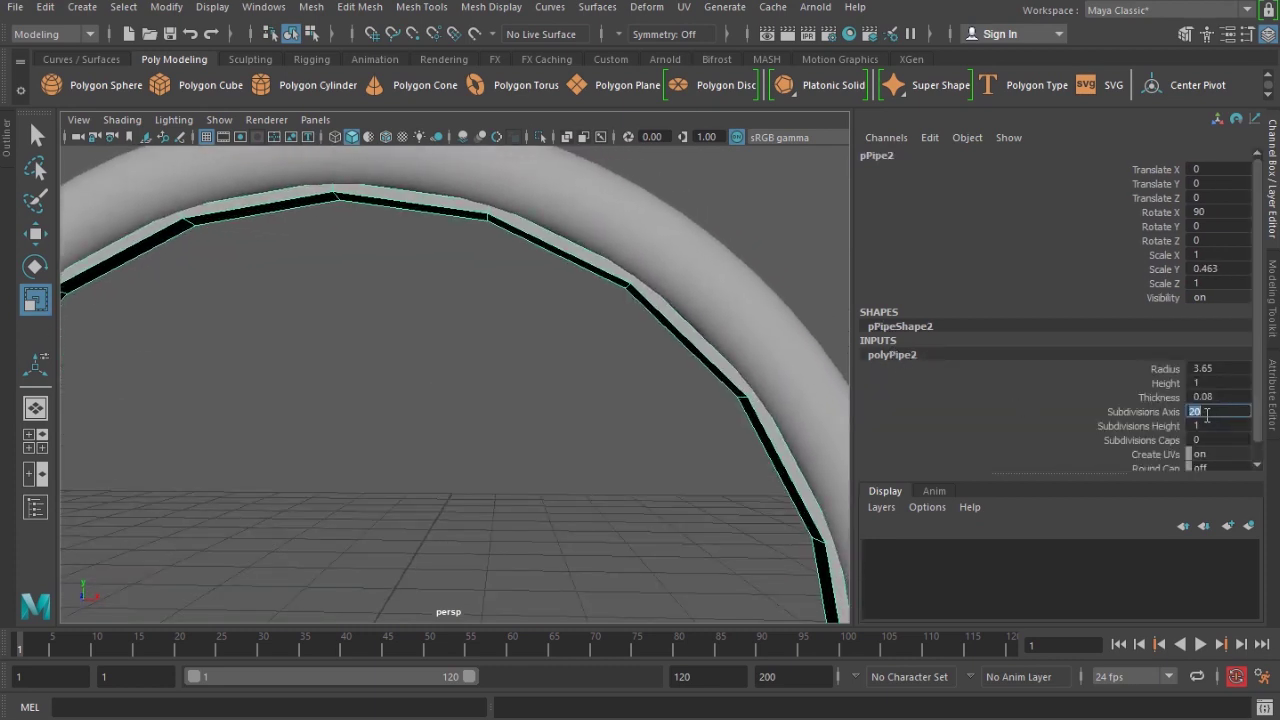
pyautogui.click(1197, 416)
pyautogui.write('80')
pyautogui.press('Return')
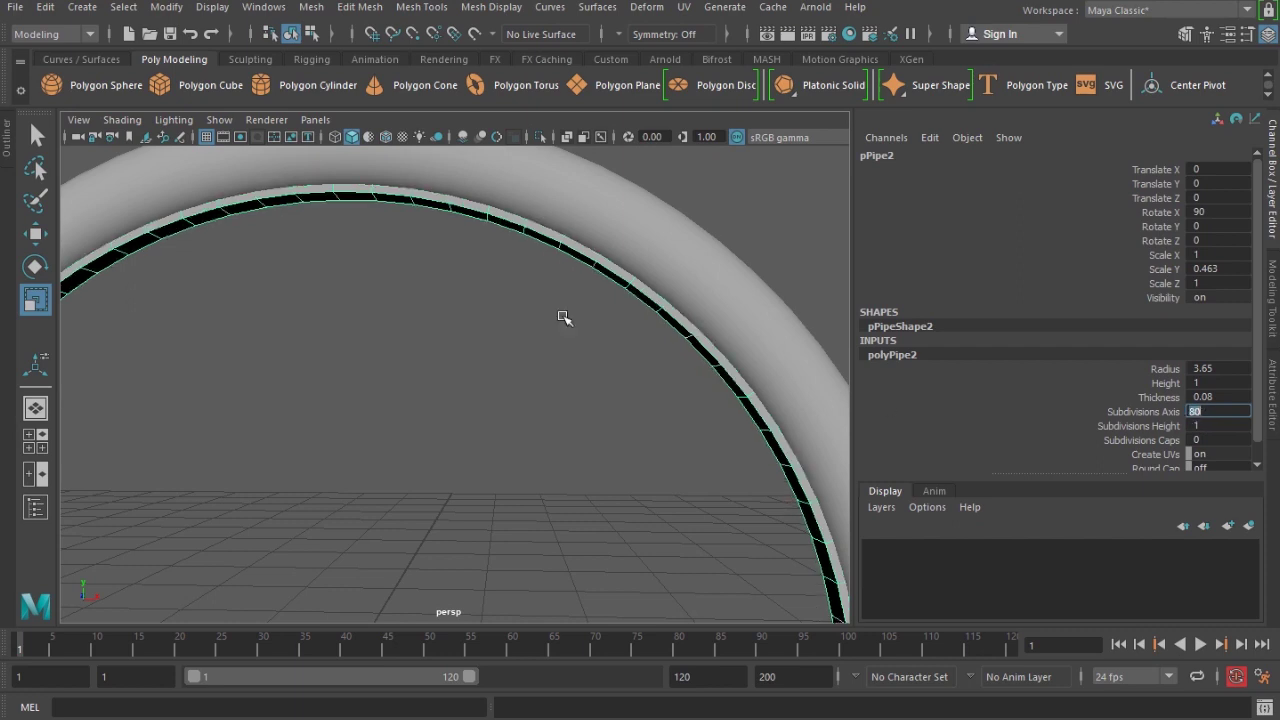
# - Turn on wireframe over the shaded objects and select the inner pipe for close-up editing
pyautogui.click(386, 141)
pyautogui.click(481, 379)
pyautogui.scroll(-2, 540, 300)
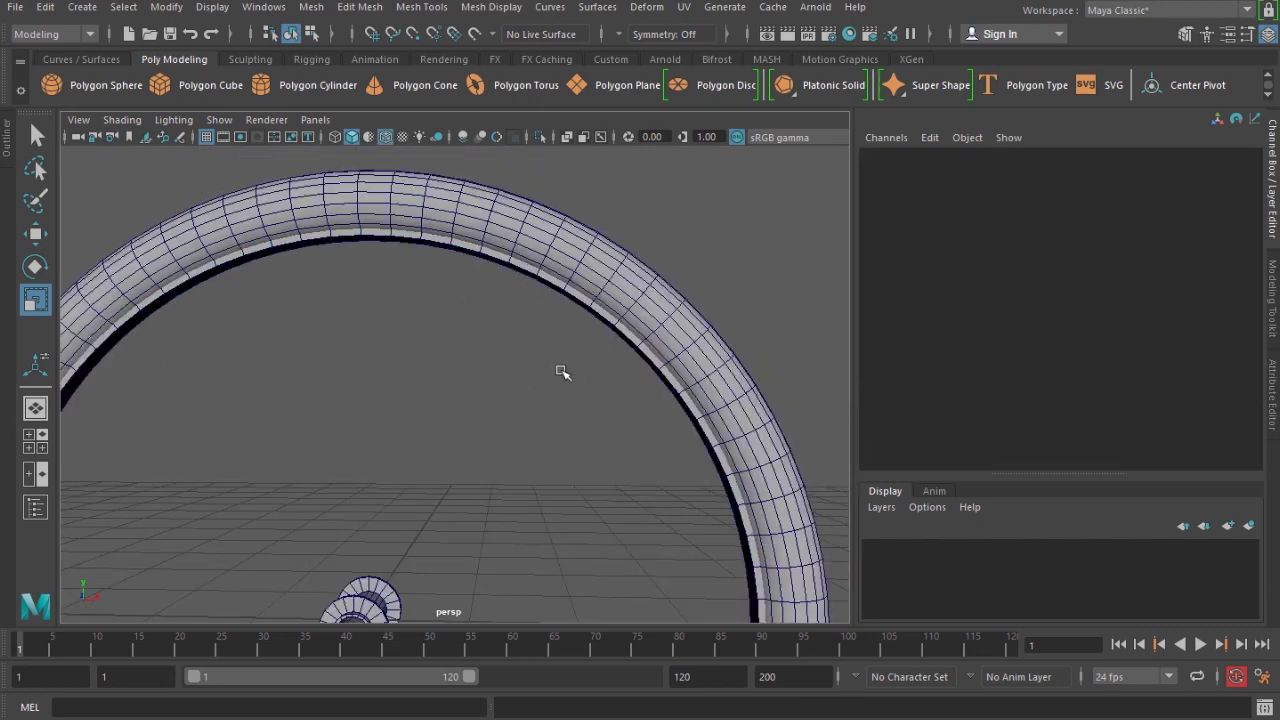
pyautogui.keyDown('alt'); pyautogui.moveTo(514, 387); pyautogui.dragTo(440, 345); pyautogui.keyUp('alt')
pyautogui.click(454, 318)
pyautogui.keyDown('alt'); pyautogui.moveTo(440, 345); pyautogui.dragTo(448, 547, button='middle'); pyautogui.keyUp('alt')
pyautogui.scroll(5, 449, 548)
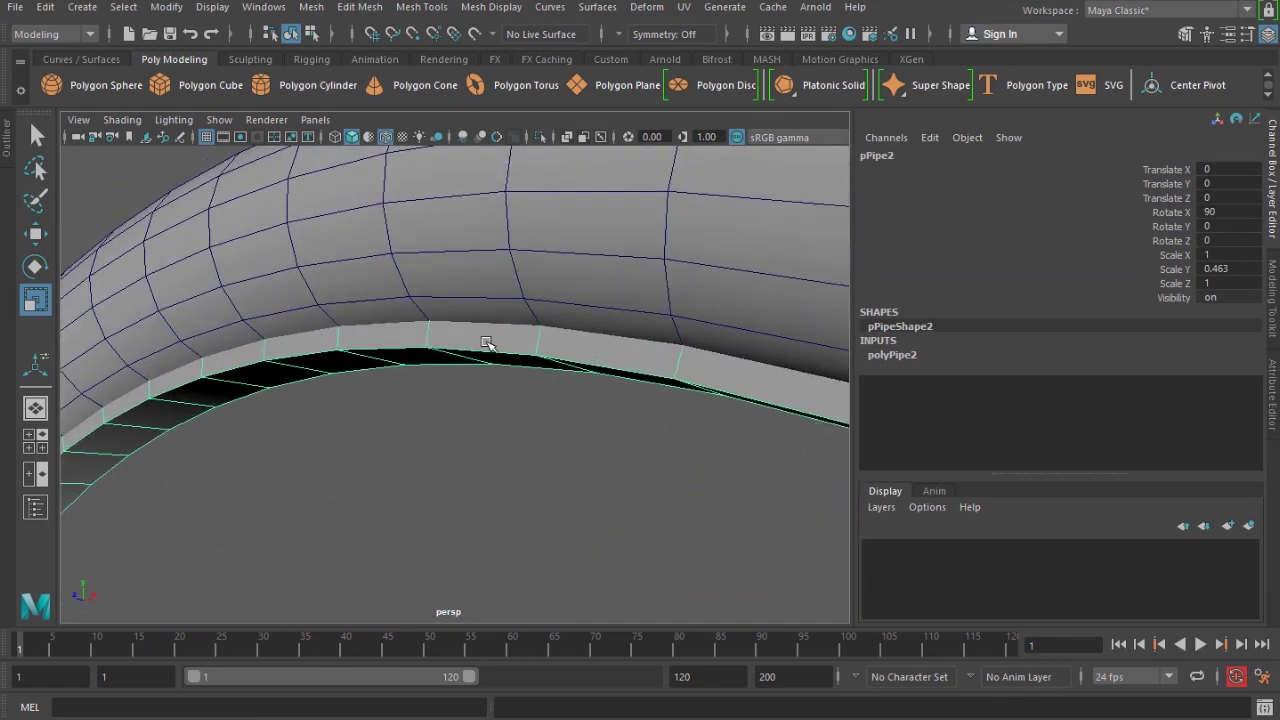
# - Select the edge rings around both side rims of the inner pipe and convert them to faces
pyautogui.moveTo(521, 334); pyautogui.dragTo(517, 382, button='right')
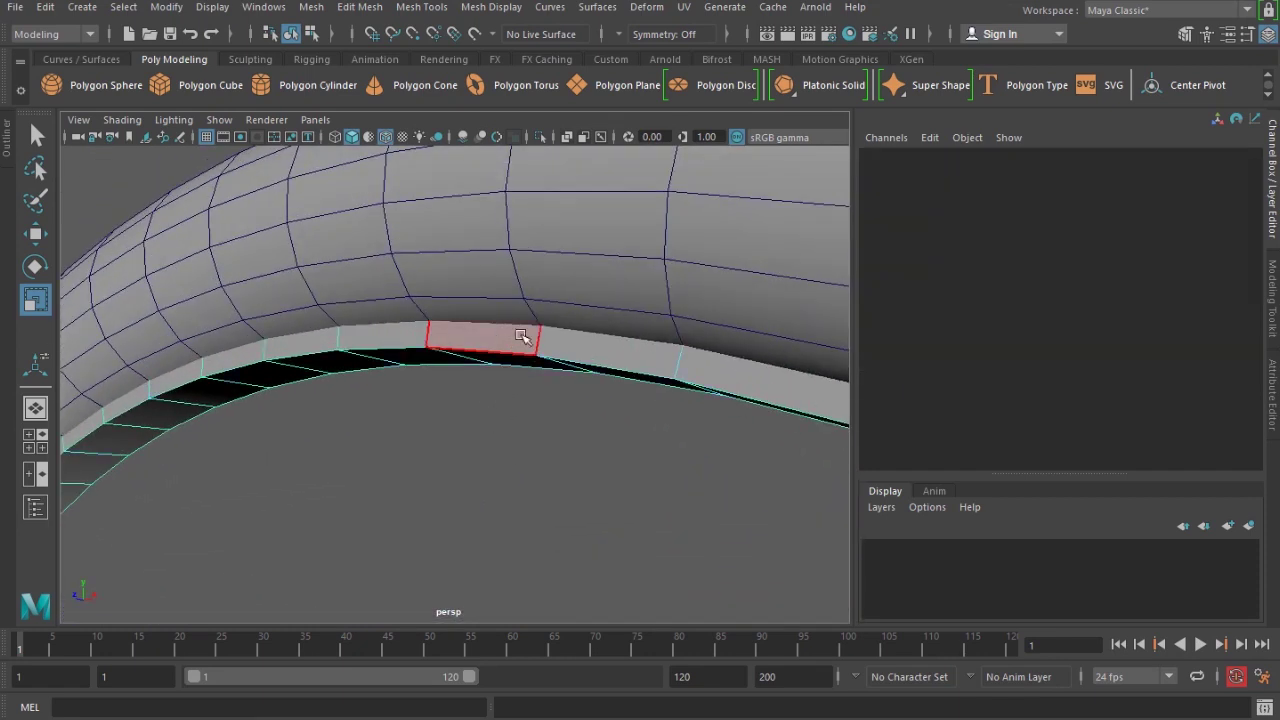
pyautogui.click(545, 342)
pyautogui.scroll(5, 694, 503)
pyautogui.keyDown('alt'); pyautogui.moveTo(694, 503); pyautogui.dragTo(392, 446); pyautogui.keyUp('alt')
pyautogui.keyDown('alt'); pyautogui.moveTo(392, 446); pyautogui.dragTo(300, 535, button='middle'); pyautogui.keyUp('alt')
pyautogui.keyDown('shift'); pyautogui.click(515, 288); pyautogui.keyUp('shift')
pyautogui.keyDown('alt'); pyautogui.moveTo(434, 374); pyautogui.dragTo(597, 389); pyautogui.keyUp('alt')
pyautogui.keyDown('ctrl'); pyautogui.rightClick(596, 381); pyautogui.keyUp('ctrl')
pyautogui.keyDown('ctrl'); pyautogui.moveTo(596, 381); pyautogui.dragTo(436, 465, button='right'); pyautogui.keyUp('ctrl')
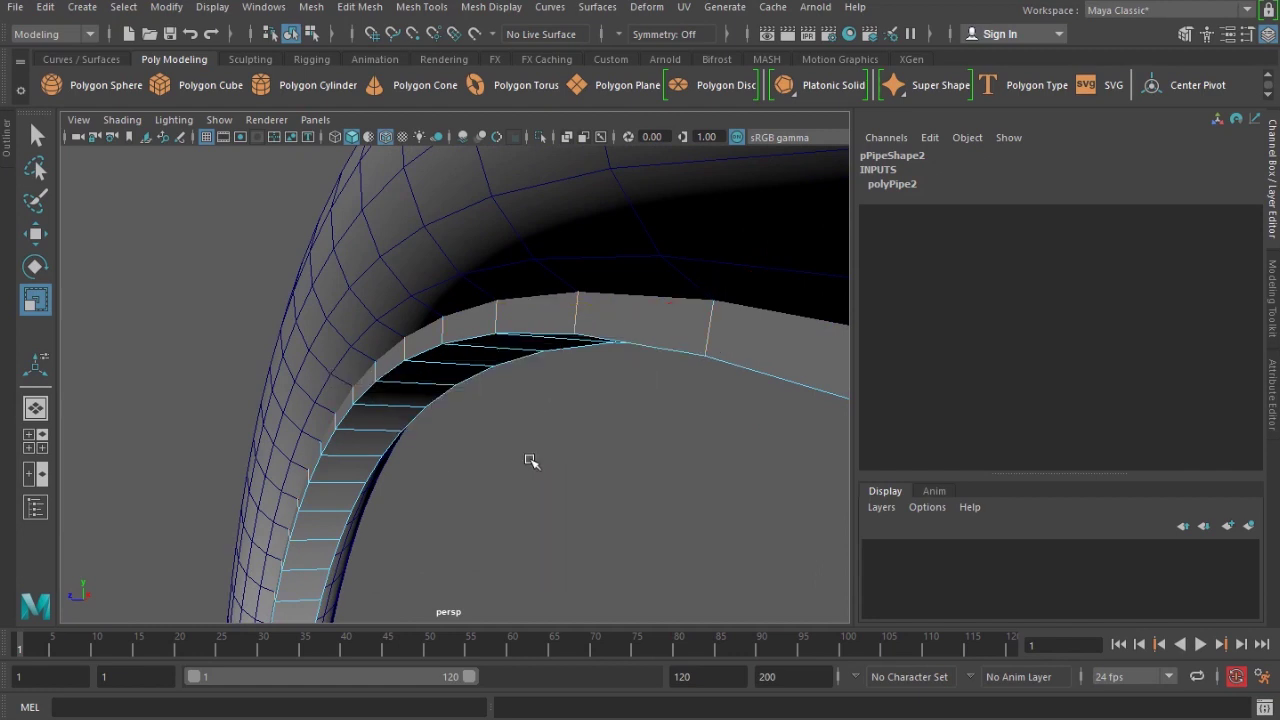
pyautogui.keyDown('ctrl'); pyautogui.rightClick(588, 387); pyautogui.keyUp('ctrl')
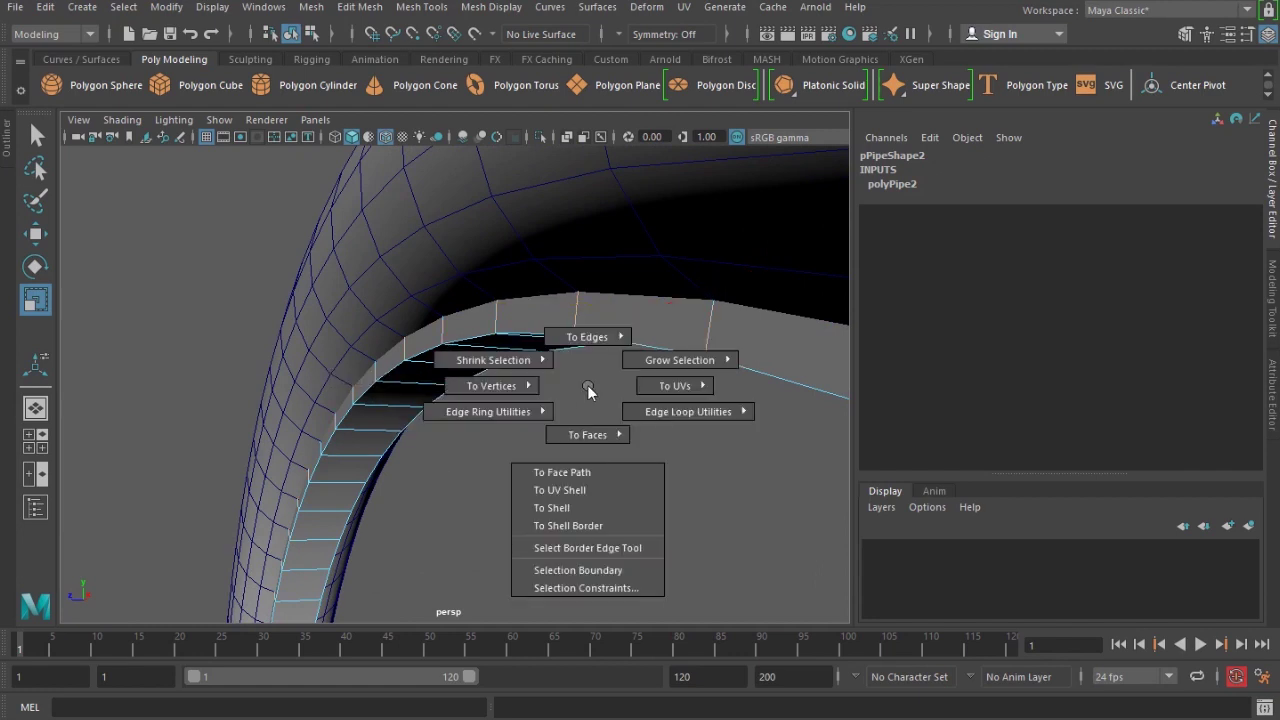
pyautogui.keyDown('ctrl'); pyautogui.moveTo(588, 390); pyautogui.dragTo(591, 466, button='right'); pyautogui.keyUp('ctrl')
# - Extrude the side face bands with Local Translate X 0.06 and Z 0.078, and return to object mode with smooth preview
pyautogui.keyDown('alt'); pyautogui.moveTo(591, 466); pyautogui.dragTo(456, 541); pyautogui.keyUp('alt')
pyautogui.hotkey('ctrl', 'e')
pyautogui.moveTo(404, 412); pyautogui.dragTo(440, 362)
pyautogui.press('w')
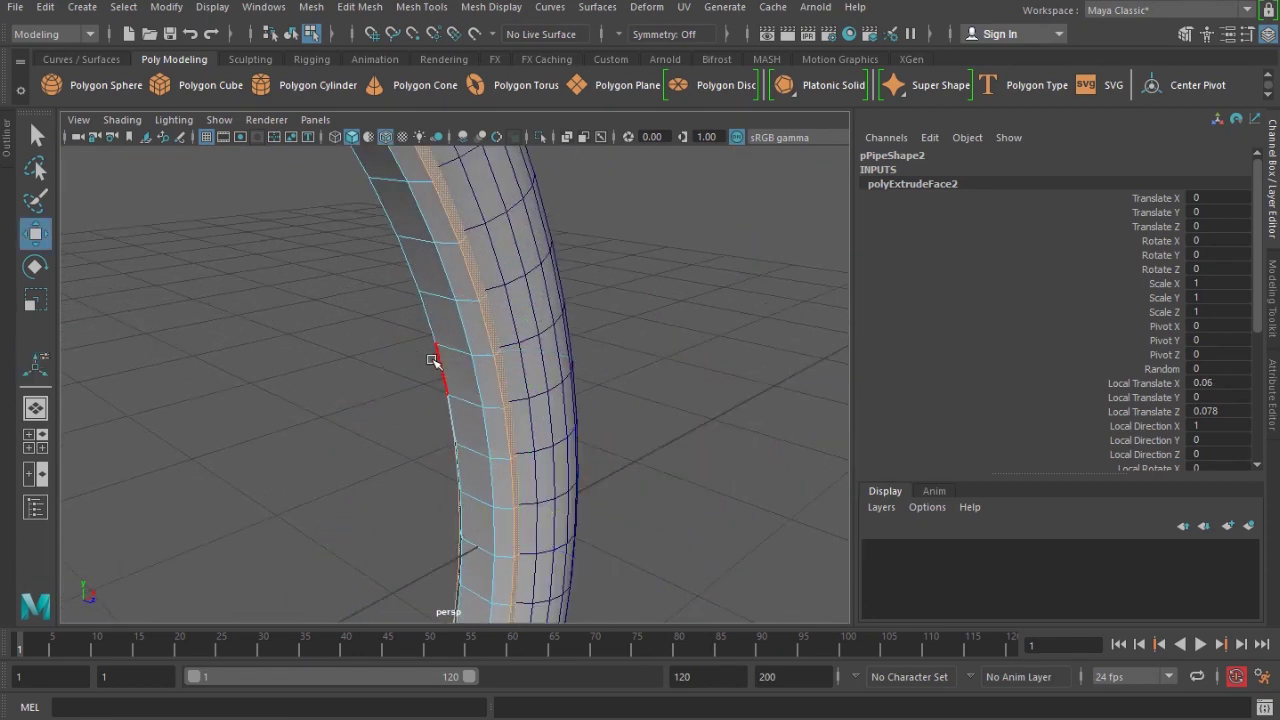
pyautogui.moveTo(437, 361); pyautogui.dragTo(460, 306, button='right')
pyautogui.keyDown('alt'); pyautogui.moveTo(460, 380); pyautogui.dragTo(500, 357); pyautogui.keyUp('alt')
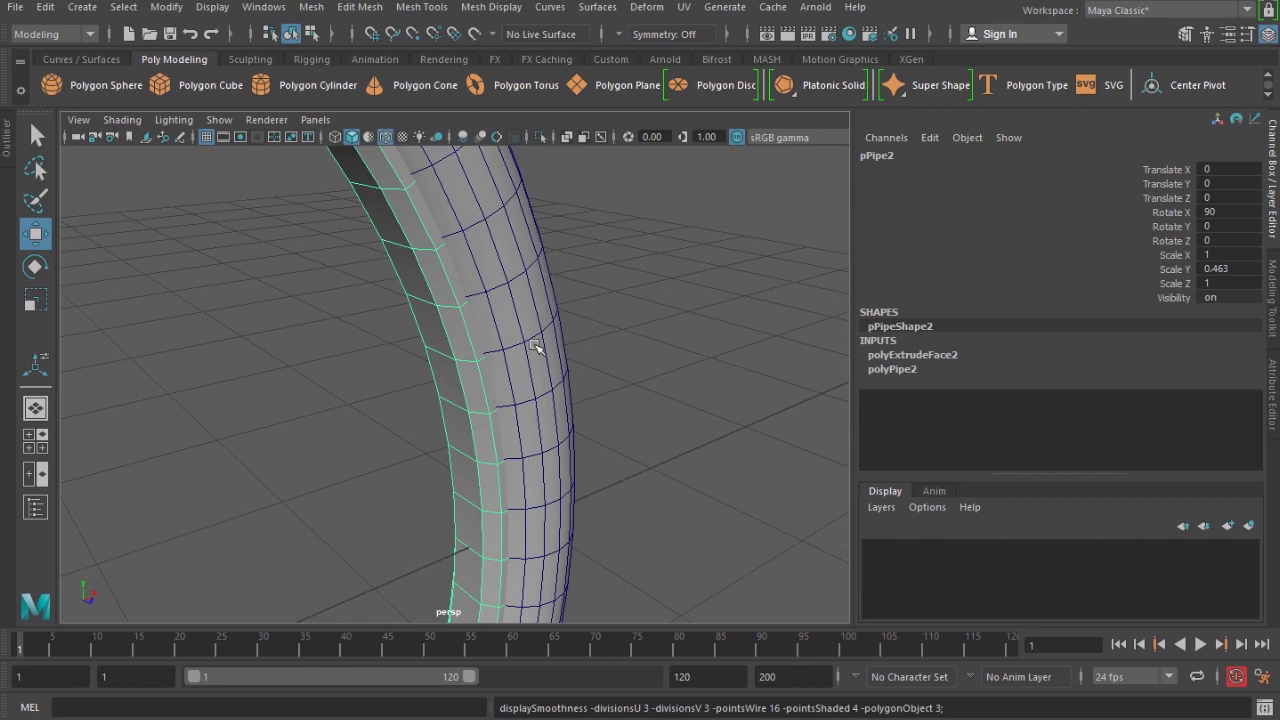
pyautogui.click(614, 337)
# - Assign a new Phong material to the torus
pyautogui.keyDown('alt'); pyautogui.moveTo(614, 337); pyautogui.dragTo(483, 446); pyautogui.keyUp('alt')
pyautogui.click(489, 487)
pyautogui.moveTo(542, 312); pyautogui.dragTo(562, 702, button='right')
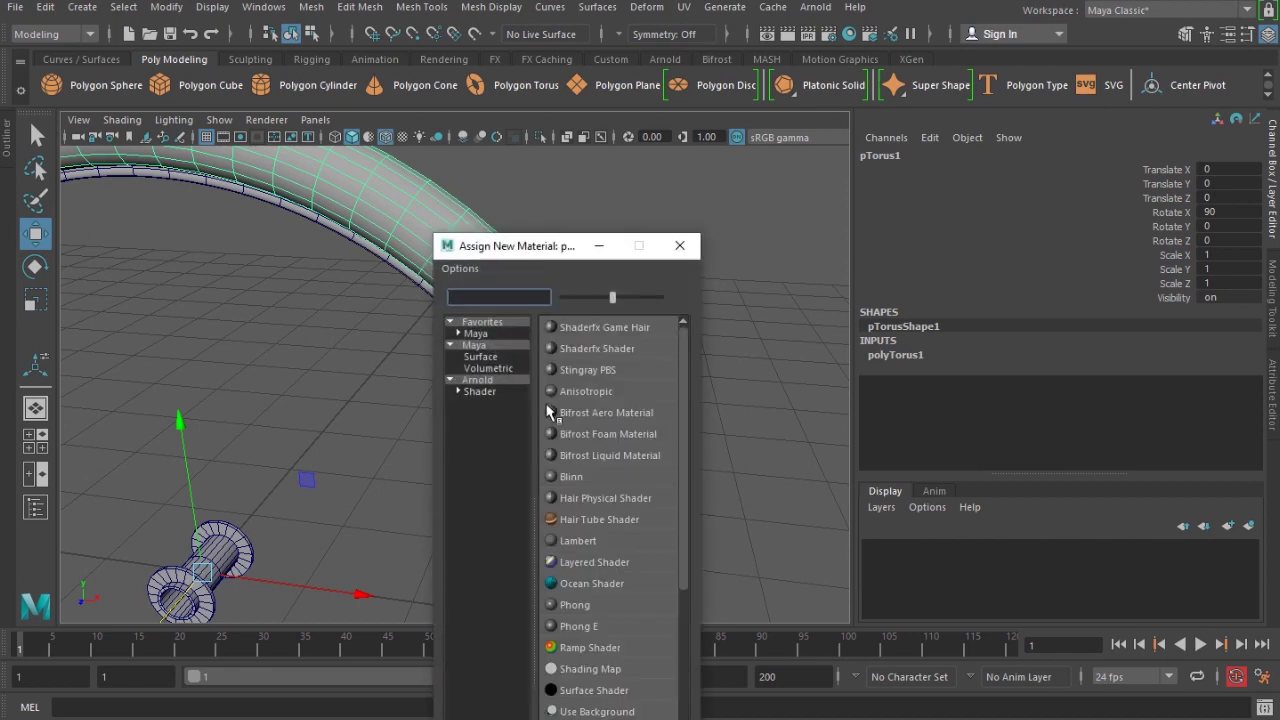
pyautogui.click(575, 606)
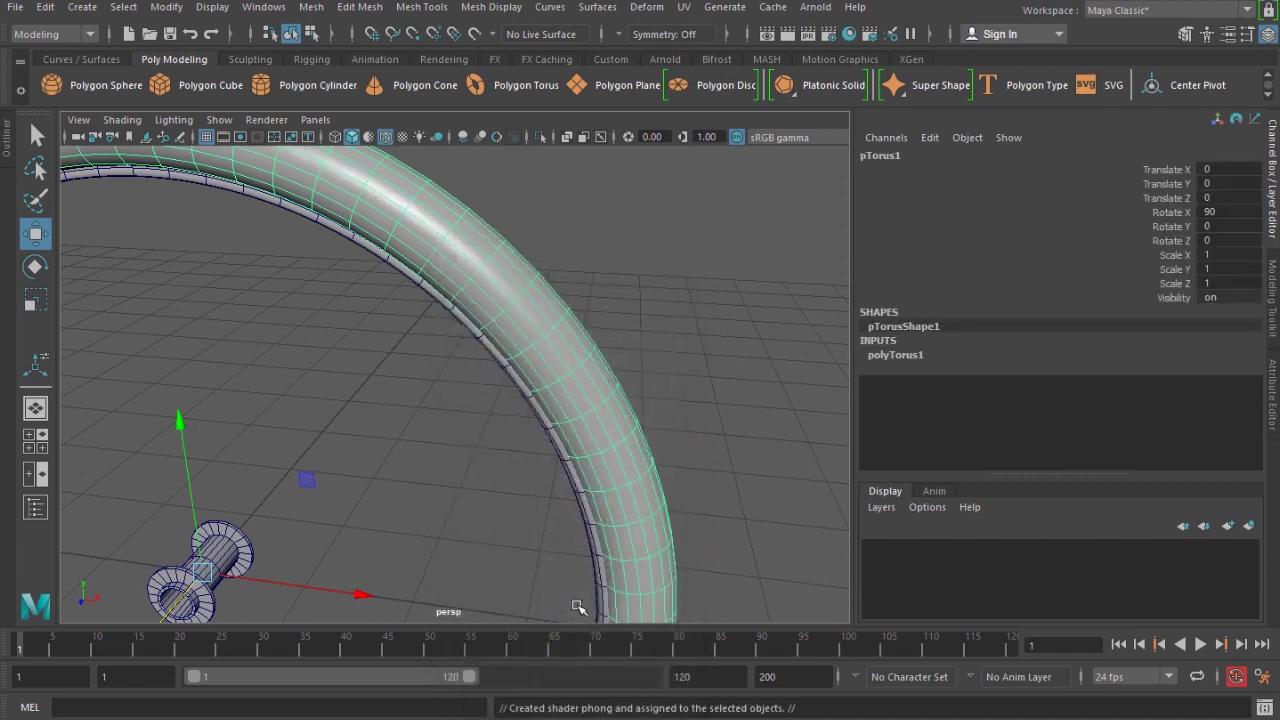
# - Set the torus's Phong color to black and adjust its Cosine Power
pyautogui.click(1105, 151)
pyautogui.moveTo(1119, 355); pyautogui.dragTo(1072, 360)
pyautogui.scroll(-3, 1080, 453)
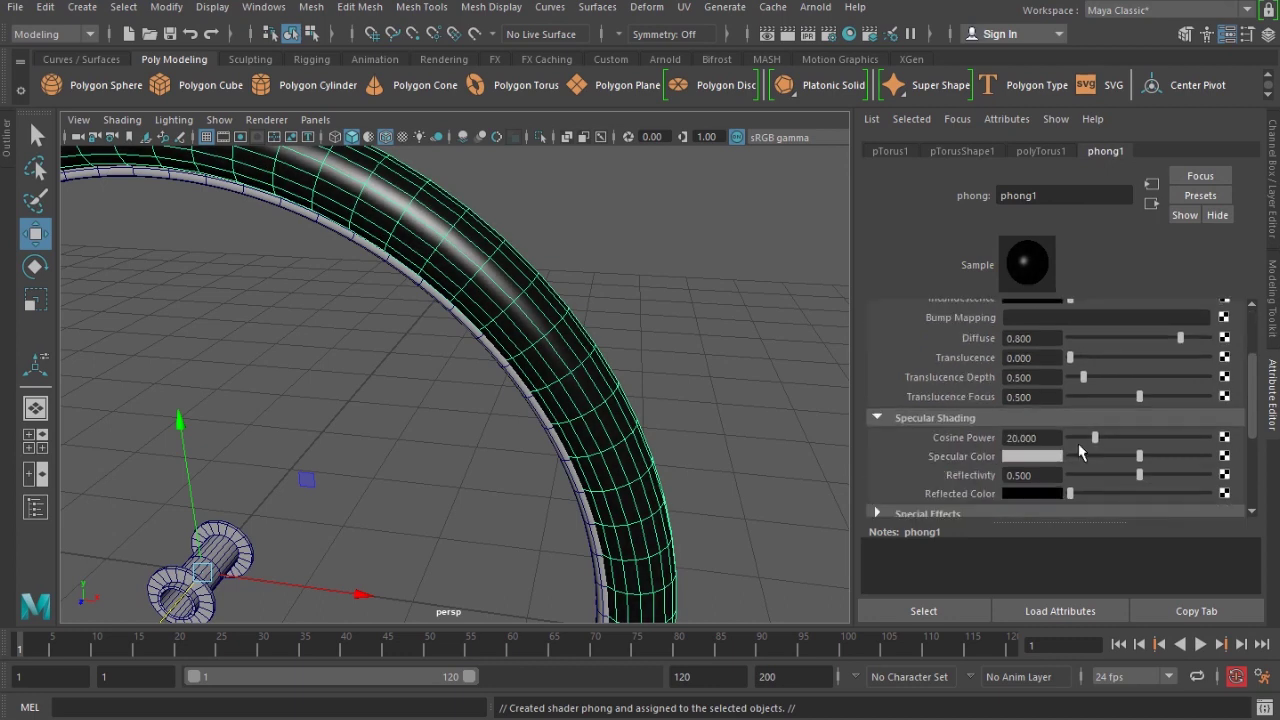
pyautogui.moveTo(1082, 439); pyautogui.dragTo(1099, 464)
pyautogui.click(743, 366)
# - Select the inner pipe together with the hub and assign a new Blinn material to both
pyautogui.scroll(-4, 620, 338)
pyautogui.keyDown('alt'); pyautogui.moveTo(452, 385); pyautogui.dragTo(591, 480); pyautogui.keyUp('alt')
pyautogui.scroll(5, 722, 438)
pyautogui.click(561, 398)
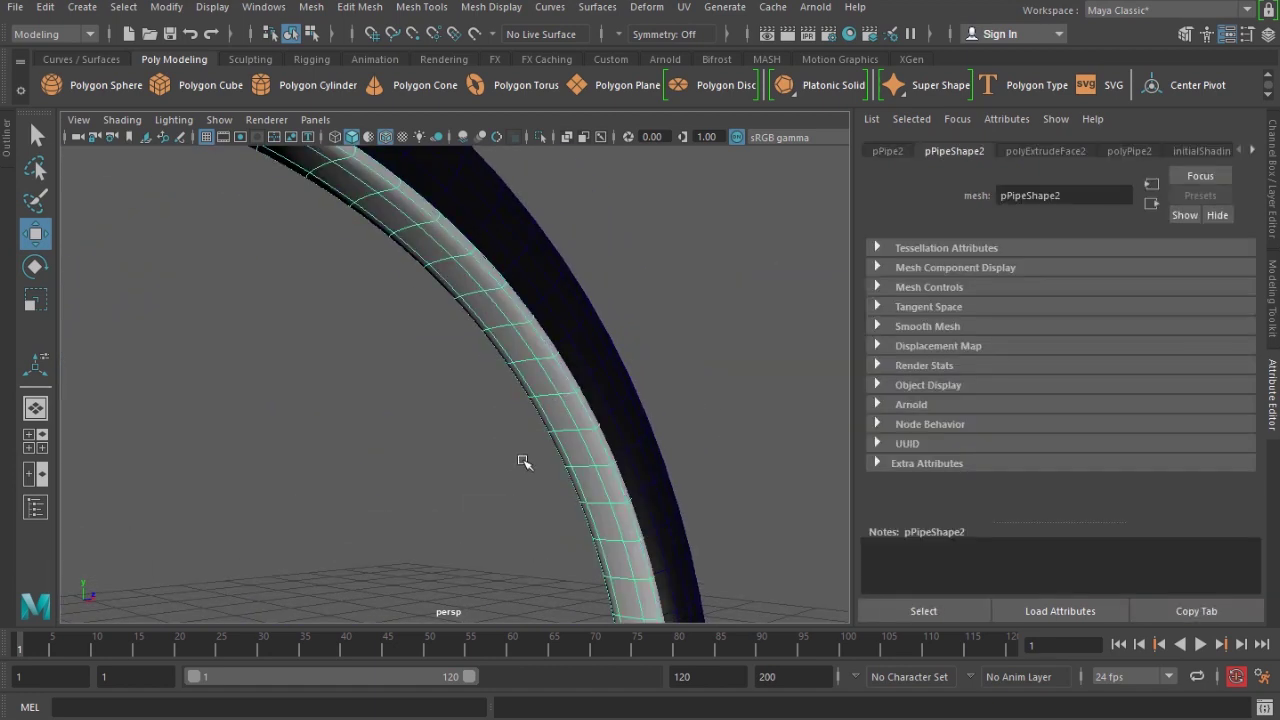
pyautogui.scroll(-5, 522, 461)
pyautogui.keyDown('alt'); pyautogui.moveTo(491, 498); pyautogui.dragTo(643, 171, button='middle'); pyautogui.keyUp('alt')
pyautogui.moveTo(545, 475)
pyautogui.keyDown('alt'); pyautogui.mouseDown()
pyautogui.moveTo(594, 451)
pyautogui.moveTo(524, 477)
pyautogui.mouseUp(); pyautogui.keyUp('alt')
pyautogui.keyDown('shift'); pyautogui.click(332, 514); pyautogui.keyUp('shift')
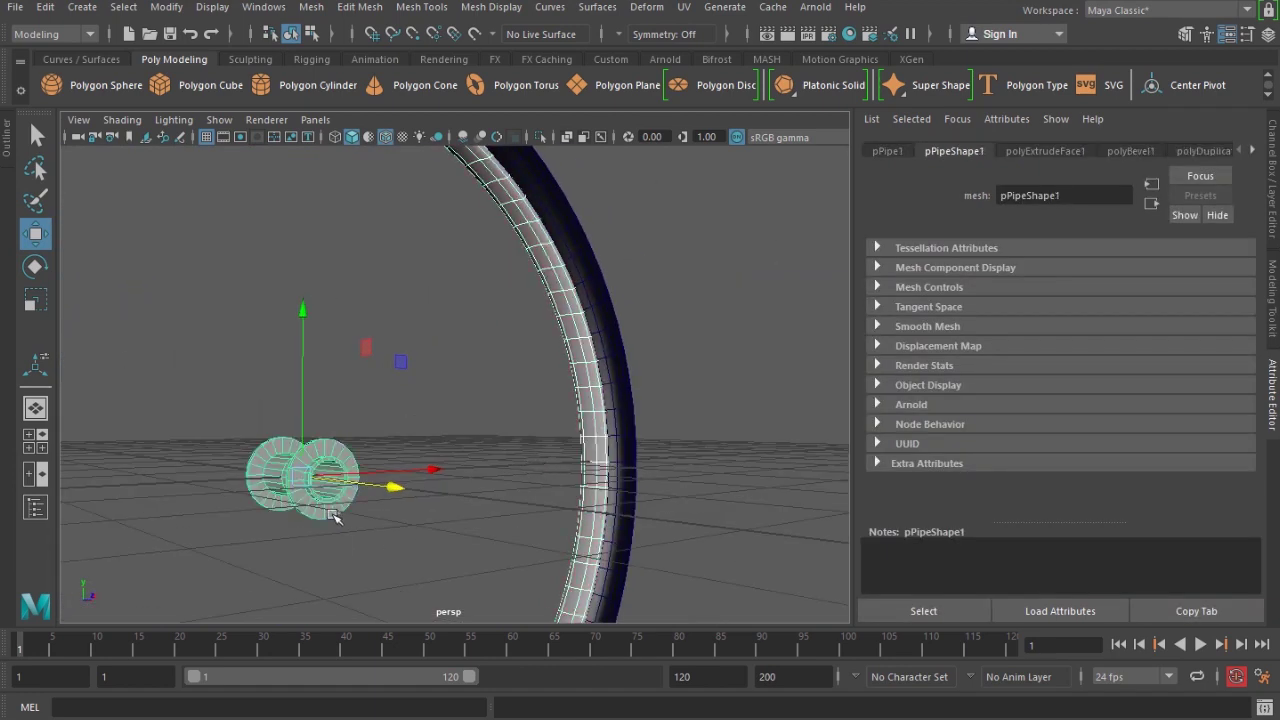
pyautogui.moveTo(553, 377); pyautogui.dragTo(548, 389, button='right')
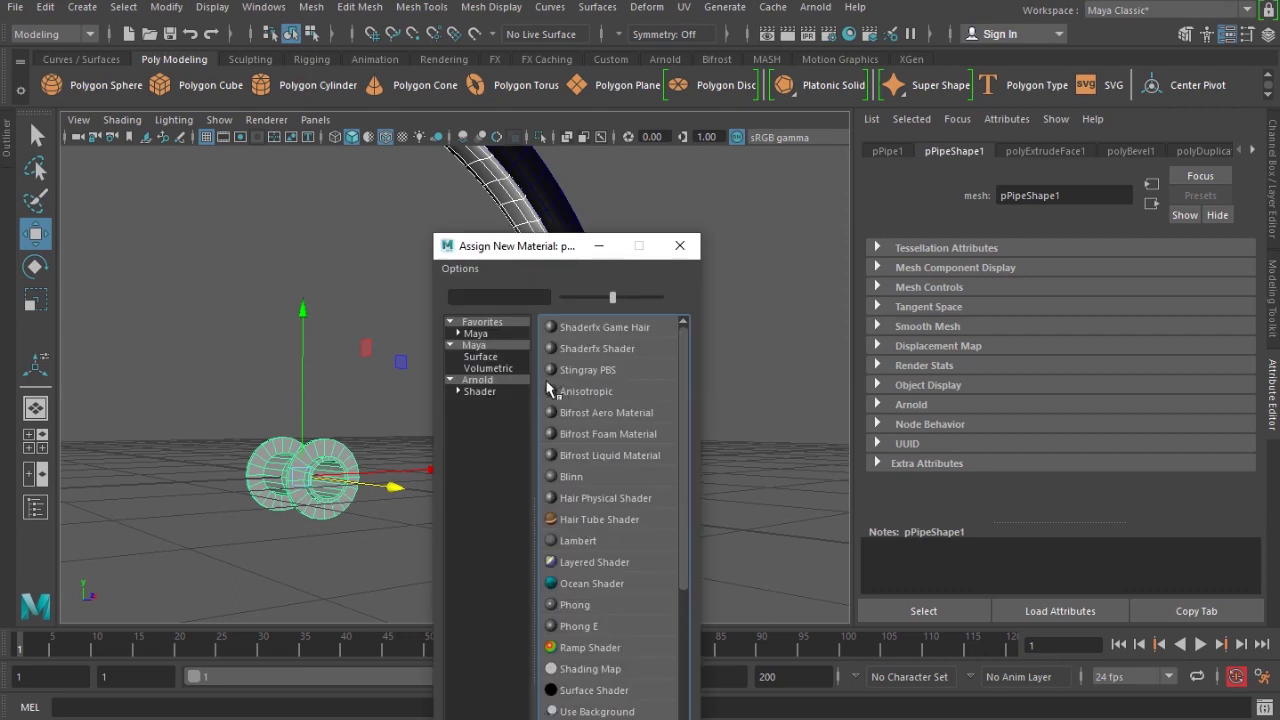
pyautogui.click(583, 478)
# - Darken the Blinn material's color to grey, brighten its specular color and increase its eccentricity
pyautogui.keyDown('alt'); pyautogui.moveTo(583, 481); pyautogui.dragTo(713, 483); pyautogui.keyUp('alt')
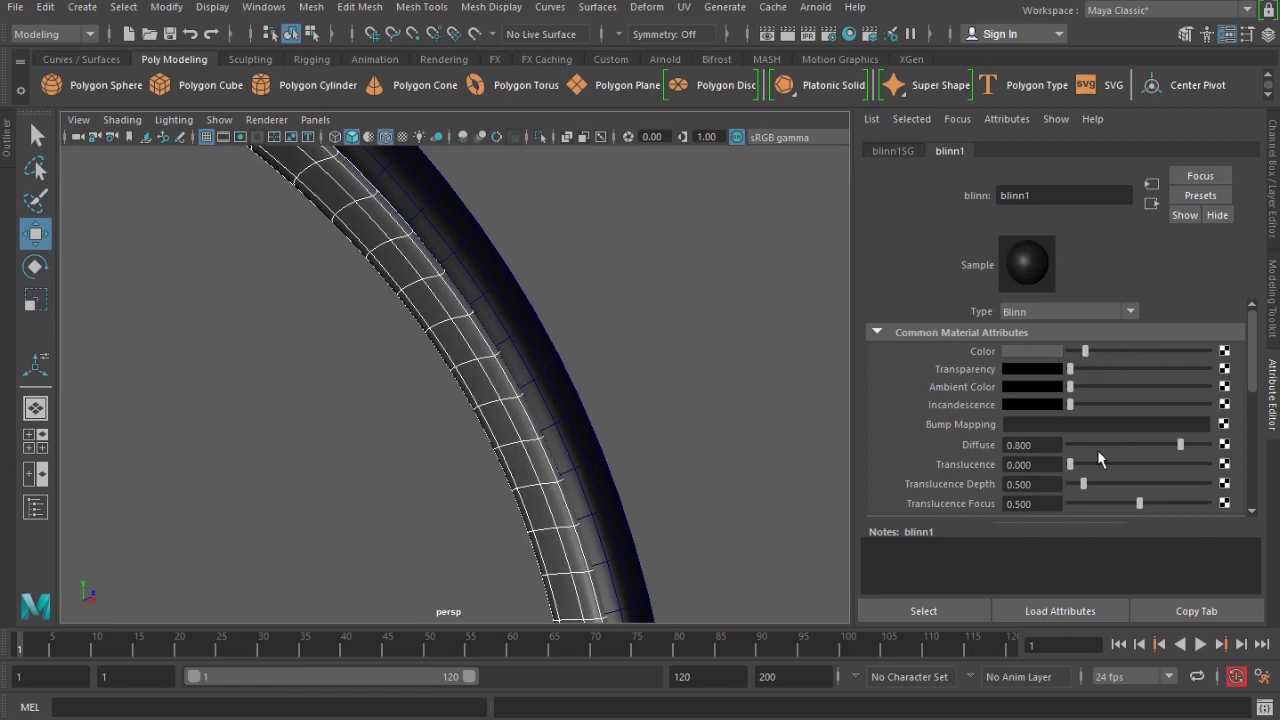
pyautogui.scroll(-3, 1095, 453)
pyautogui.moveTo(1139, 476)
pyautogui.mouseDown()
pyautogui.moveTo(1214, 476)
pyautogui.moveTo(1214, 457)
pyautogui.mouseUp()
pyautogui.moveTo(1110, 438); pyautogui.dragTo(1147, 443)
pyautogui.click(643, 316)
# - Select an edge ring running all the way around the inner pipe
pyautogui.scroll(-5, 640, 318)
pyautogui.keyDown('alt'); pyautogui.moveTo(610, 325); pyautogui.dragTo(531, 409); pyautogui.keyUp('alt')
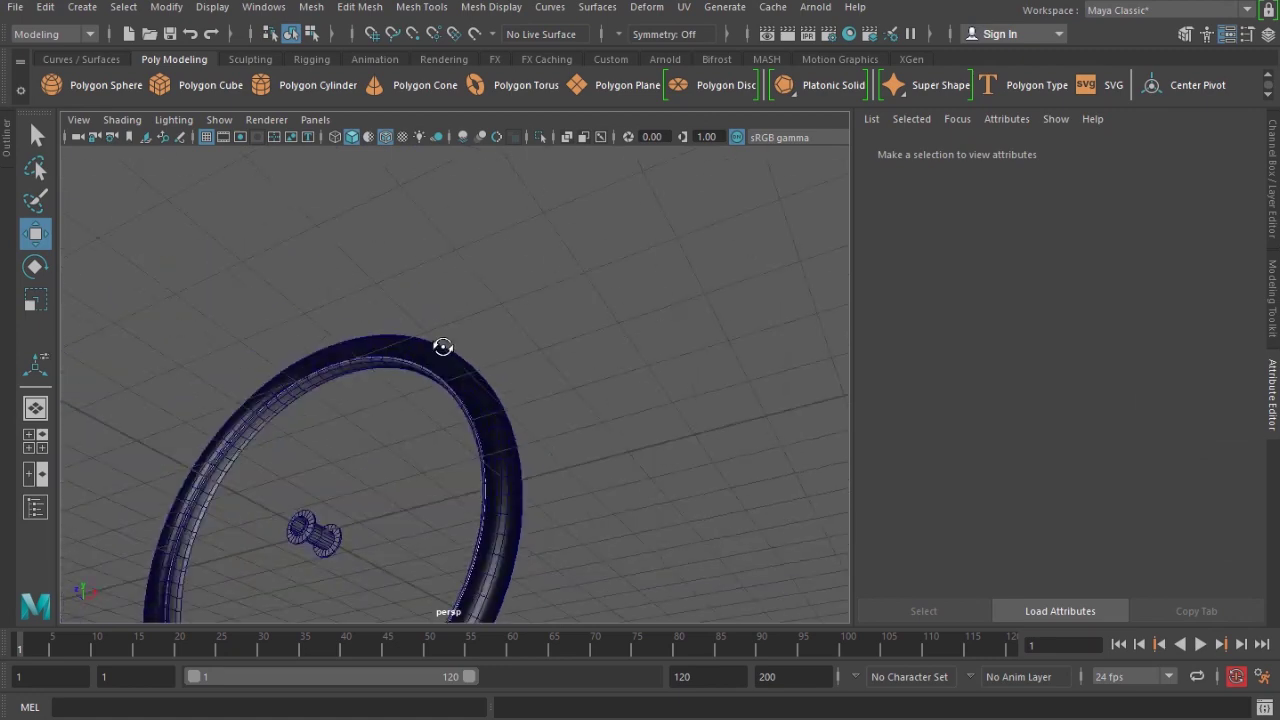
pyautogui.scroll(-5, 568, 414)
pyautogui.scroll(4, 512, 479)
pyautogui.scroll(3, 463, 406)
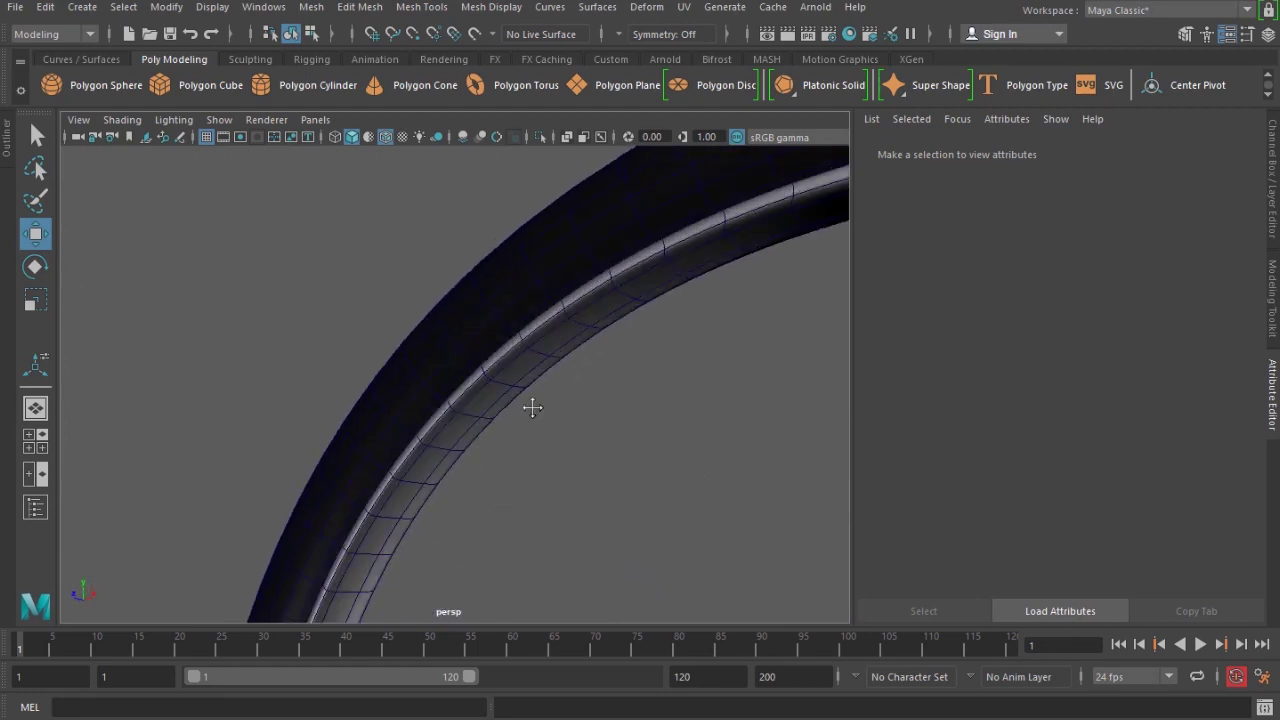
pyautogui.scroll(4, 531, 409)
pyautogui.click(458, 389)
pyautogui.click(440, 332)
pyautogui.keyDown('alt'); pyautogui.moveTo(417, 351); pyautogui.dragTo(571, 423); pyautogui.keyUp('alt')
pyautogui.keyDown('shift'); pyautogui.rightClick(603, 355); pyautogui.keyUp('shift')
pyautogui.keyDown('ctrl'); pyautogui.moveTo(603, 355); pyautogui.dragTo(450, 405, button='right'); pyautogui.keyUp('ctrl')
pyautogui.scroll(-8, 597, 450)
pyautogui.keyDown('alt'); pyautogui.moveTo(610, 479); pyautogui.dragTo(551, 477); pyautogui.keyUp('alt')
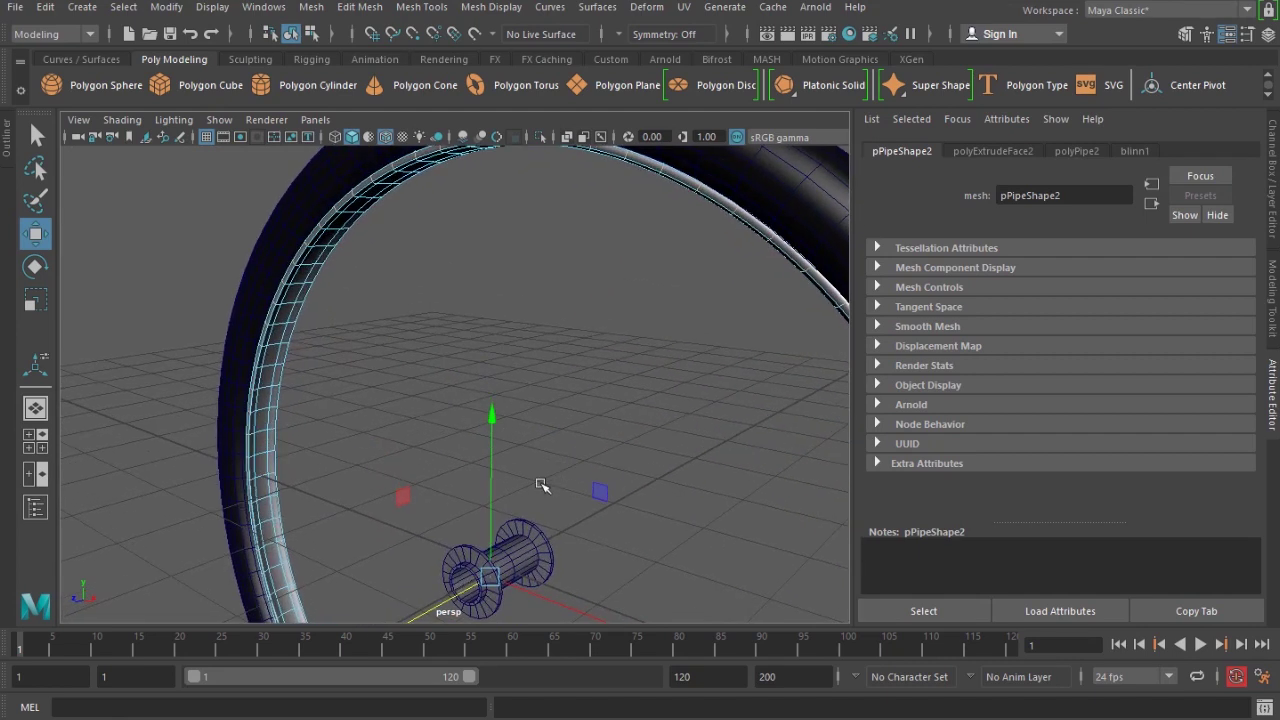
# - Convert the selected edge ring on the inner pipe, scale the resulting edges, and clear the selection
pyautogui.press('r')
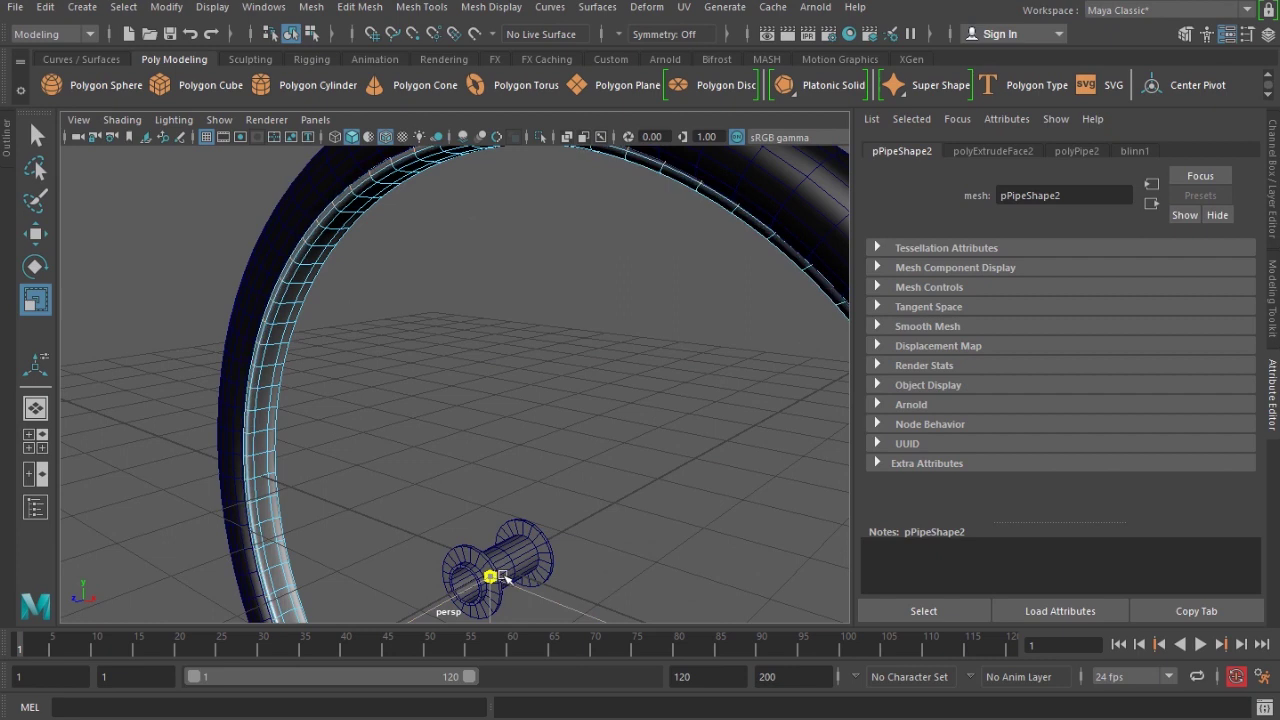
pyautogui.keyDown('alt'); pyautogui.moveTo(488, 577); pyautogui.dragTo(557, 383); pyautogui.keyUp('alt')
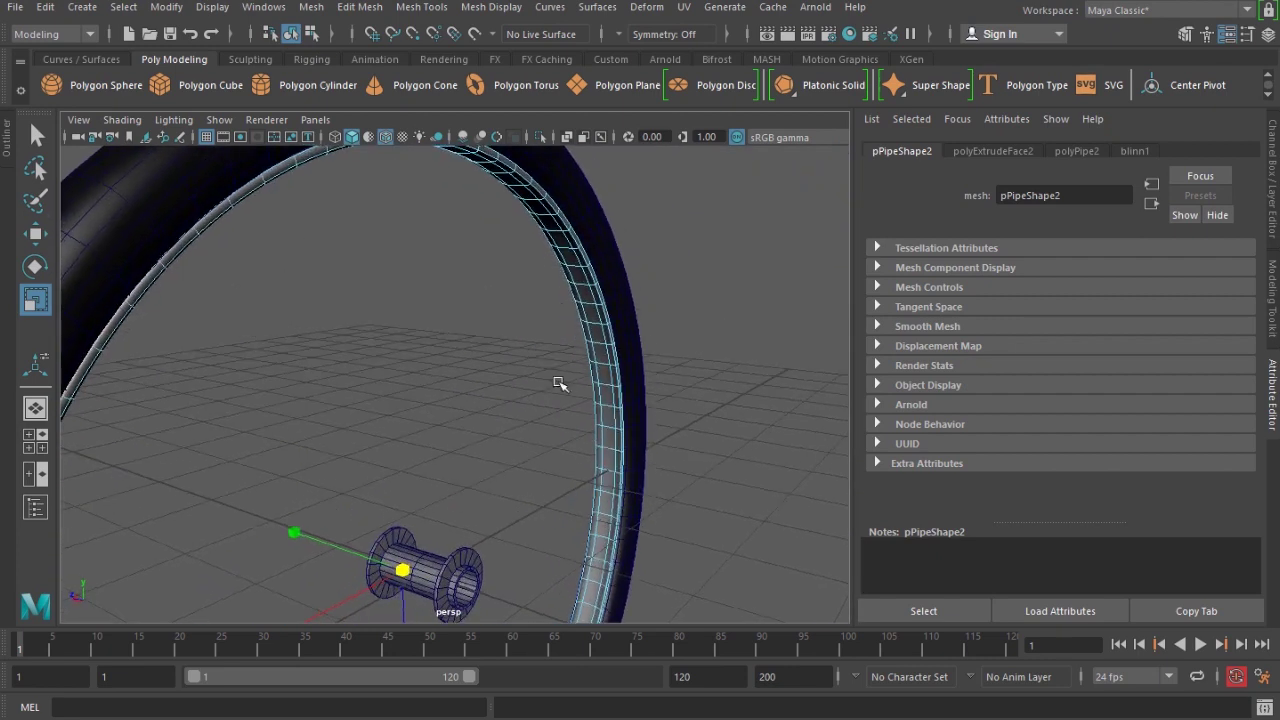
pyautogui.keyDown('alt'); pyautogui.moveTo(557, 383); pyautogui.dragTo(446, 446, button='middle'); pyautogui.keyUp('alt')
pyautogui.scroll(5, 446, 446)
pyautogui.keyDown('ctrl'); pyautogui.moveTo(635, 261); pyautogui.dragTo(470, 320, button='right'); pyautogui.keyUp('ctrl')
pyautogui.scroll(-6, 454, 424)
pyautogui.keyDown('alt'); pyautogui.moveTo(409, 483); pyautogui.dragTo(420, 384, button='middle'); pyautogui.keyUp('alt')
pyautogui.moveTo(374, 454); pyautogui.dragTo(568, 440)
pyautogui.scroll(6, 457, 403)
pyautogui.keyDown('alt'); pyautogui.moveTo(457, 404); pyautogui.dragTo(525, 482); pyautogui.keyUp('alt')
pyautogui.click(648, 300)
pyautogui.click(452, 353)
pyautogui.click(586, 404)
# - Create a polygon cylinder at the wheel's center and assign it the existing blinn1 material
pyautogui.scroll(-5, 497, 384)
pyautogui.moveTo(497, 424)
pyautogui.keyDown('alt'); pyautogui.mouseDown()
pyautogui.moveTo(587, 430)
pyautogui.moveTo(514, 346)
pyautogui.moveTo(503, 394)
pyautogui.moveTo(674, 369)
pyautogui.moveTo(540, 362)
pyautogui.moveTo(574, 397)
pyautogui.moveTo(419, 405)
pyautogui.moveTo(469, 437)
pyautogui.moveTo(522, 428)
pyautogui.mouseUp(); pyautogui.keyUp('alt')
pyautogui.click(262, 90)
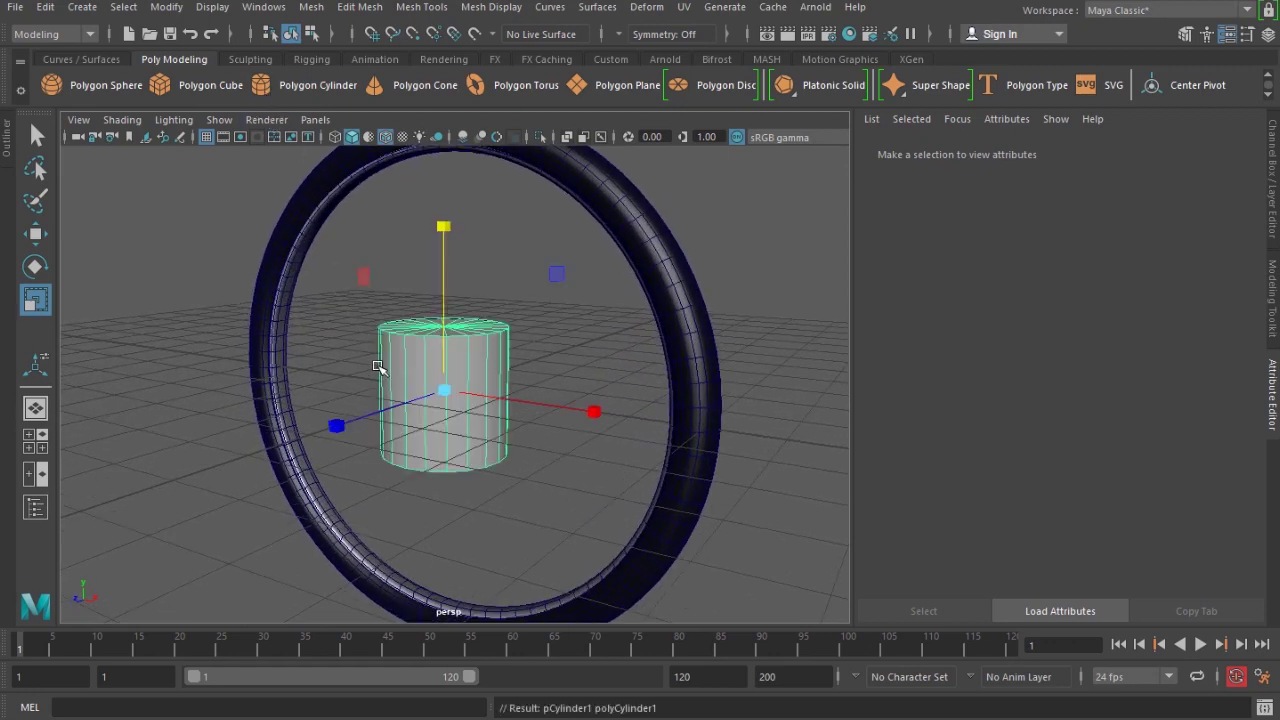
pyautogui.press('f')
pyautogui.rightClick(491, 290)
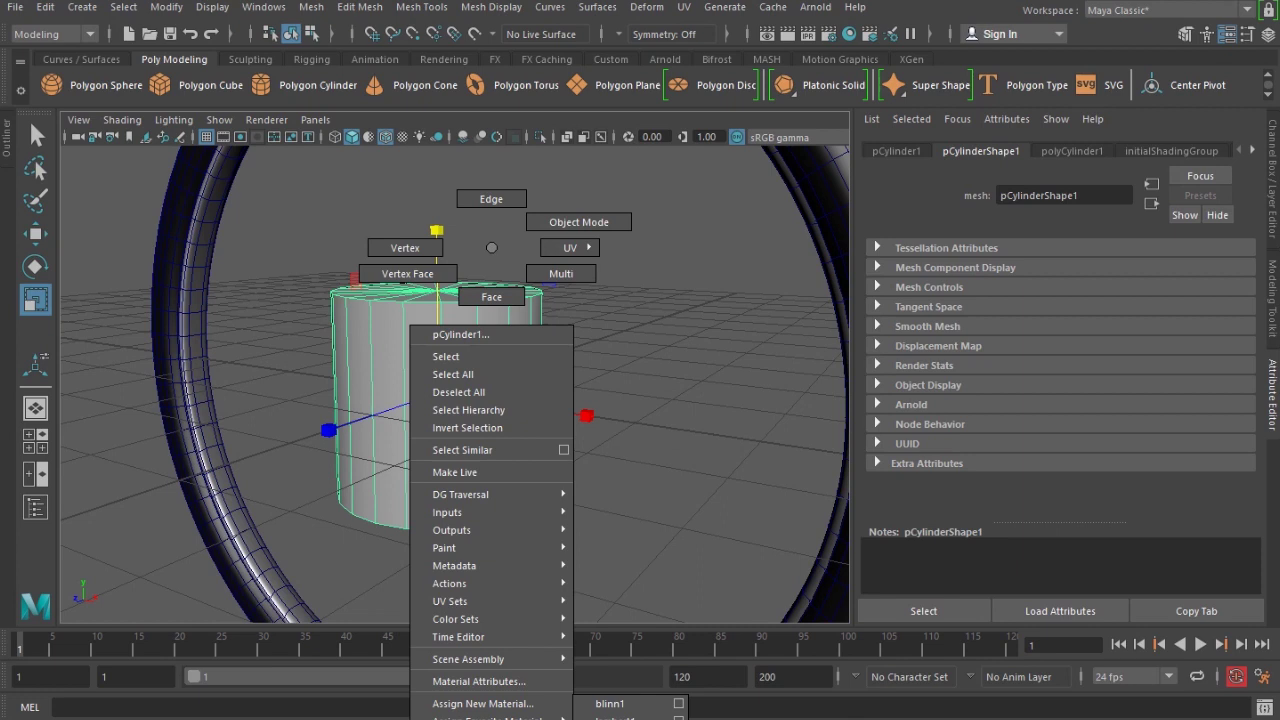
pyautogui.click(610, 703)
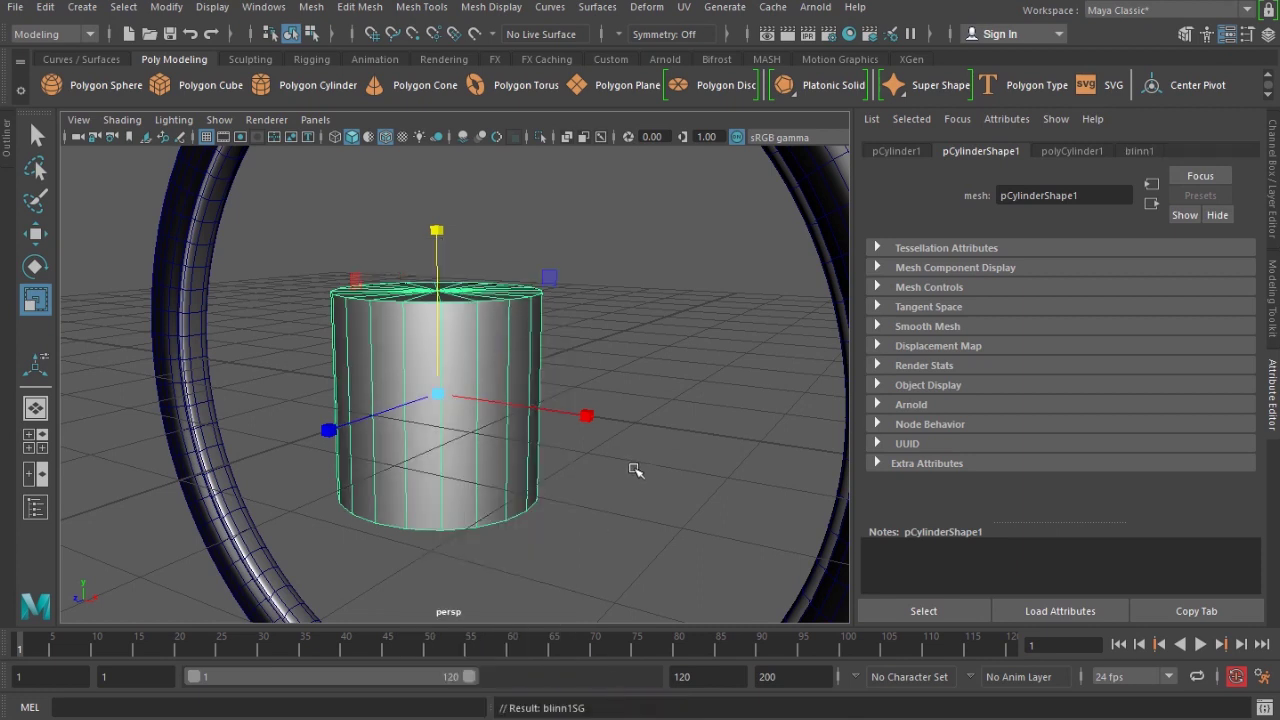
# - Set the cylinder's radius to 0.01 and change its Subdivisions Axis value
pyautogui.click(1270, 210)
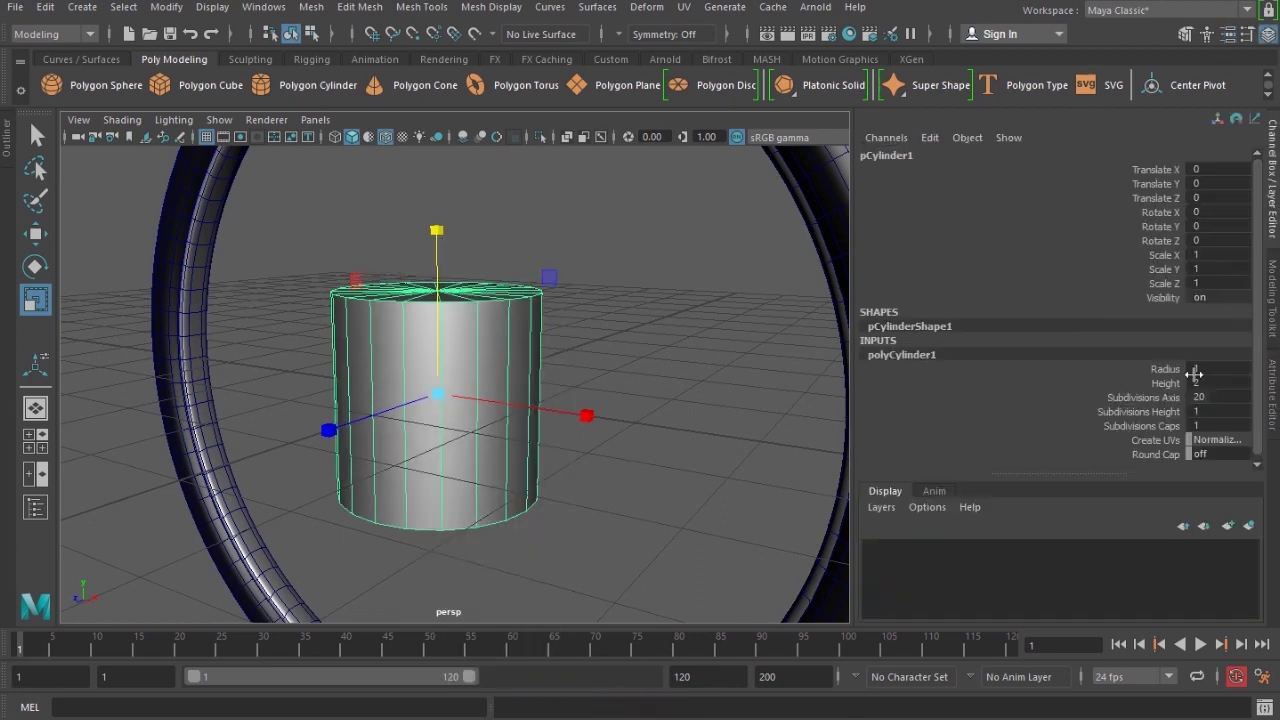
pyautogui.press('Return')
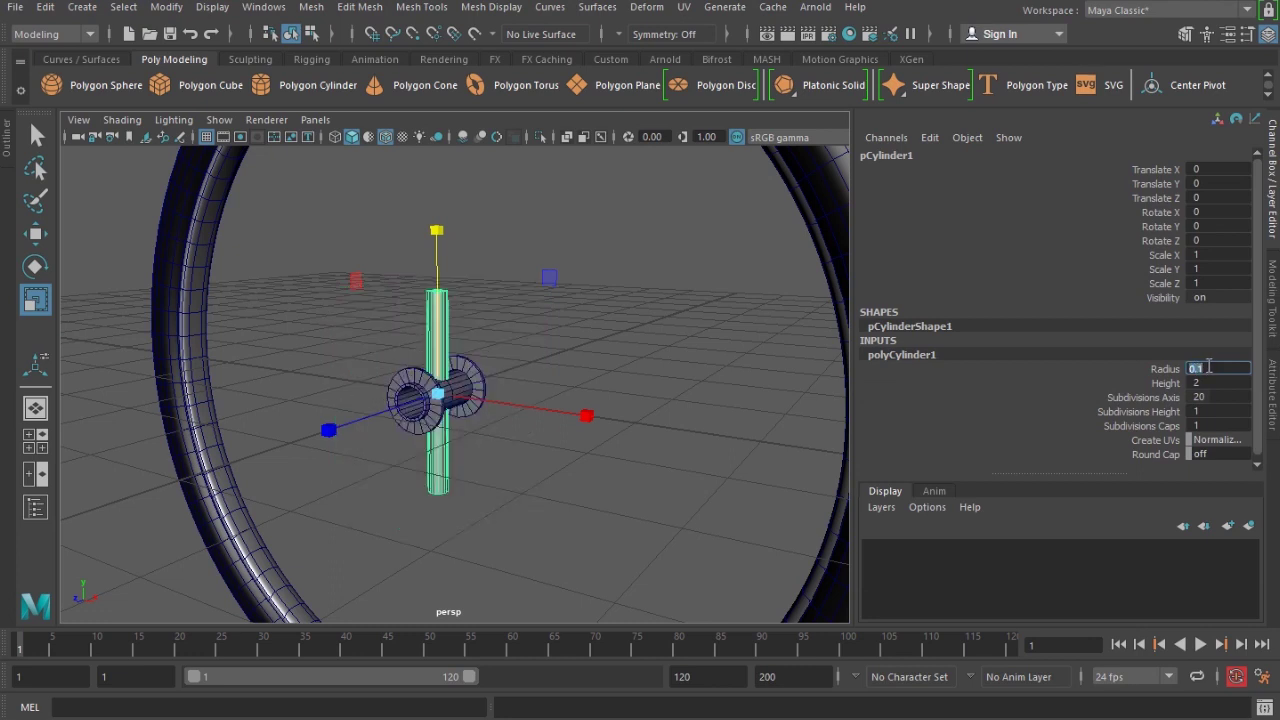
pyautogui.press('Return')
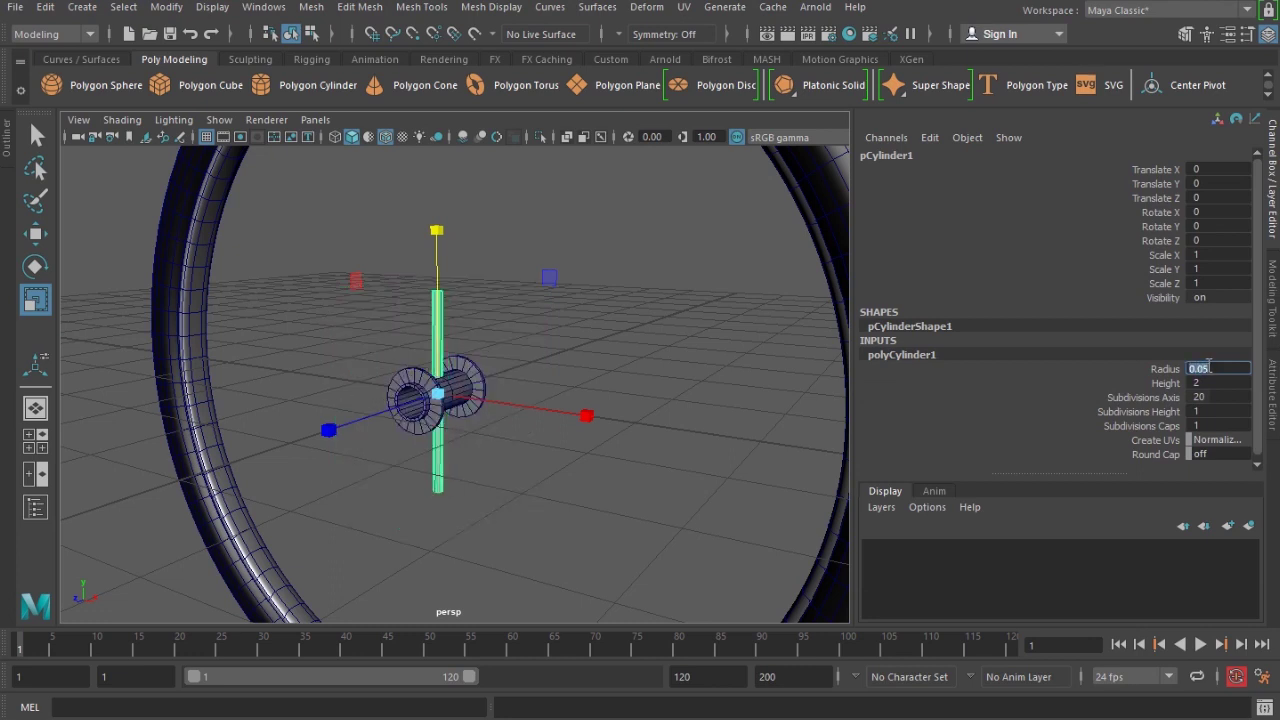
pyautogui.write('0.01')
pyautogui.press('Return')
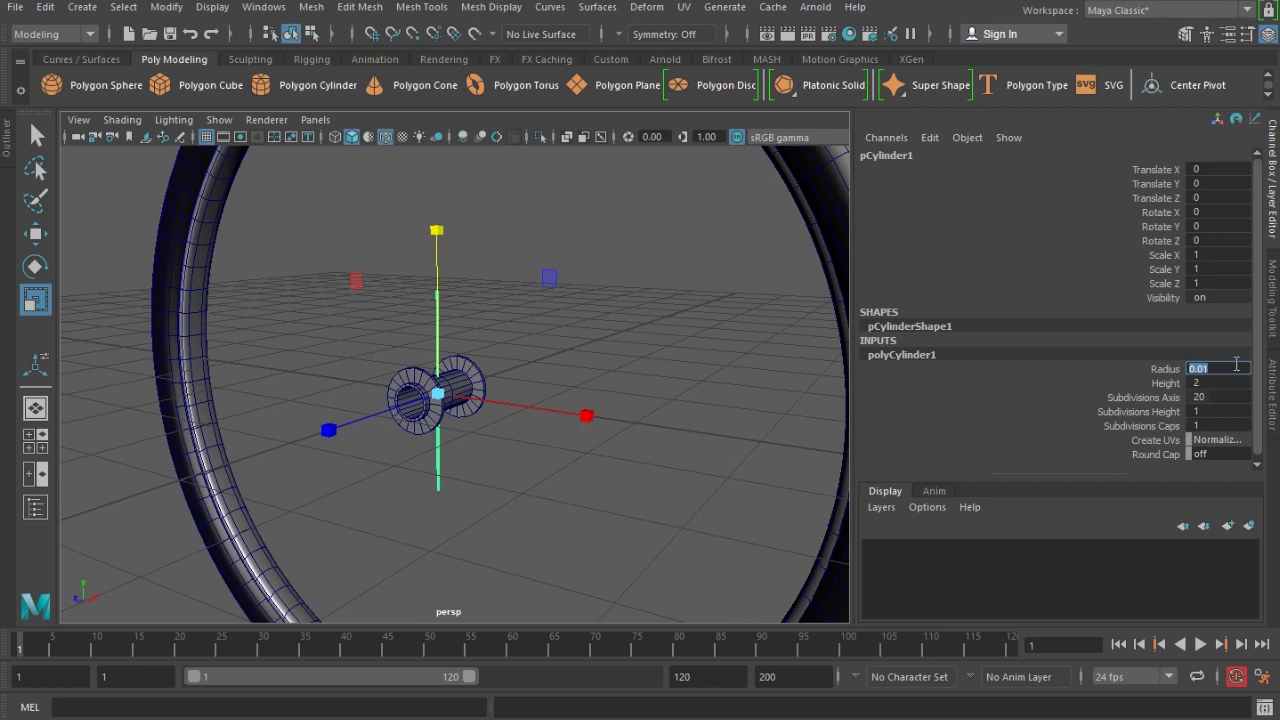
pyautogui.keyDown('alt'); pyautogui.moveTo(514, 390); pyautogui.dragTo(509, 434, button='middle'); pyautogui.keyUp('alt')
pyautogui.keyDown('alt'); pyautogui.moveTo(509, 434); pyautogui.dragTo(580, 383, button='right'); pyautogui.keyUp('alt')
pyautogui.keyDown('alt'); pyautogui.moveTo(580, 383); pyautogui.dragTo(498, 370, button='middle'); pyautogui.keyUp('alt')
pyautogui.keyDown('alt'); pyautogui.moveTo(498, 370); pyautogui.dragTo(543, 398, button='right'); pyautogui.keyUp('alt')
pyautogui.scroll(2, 542, 399)
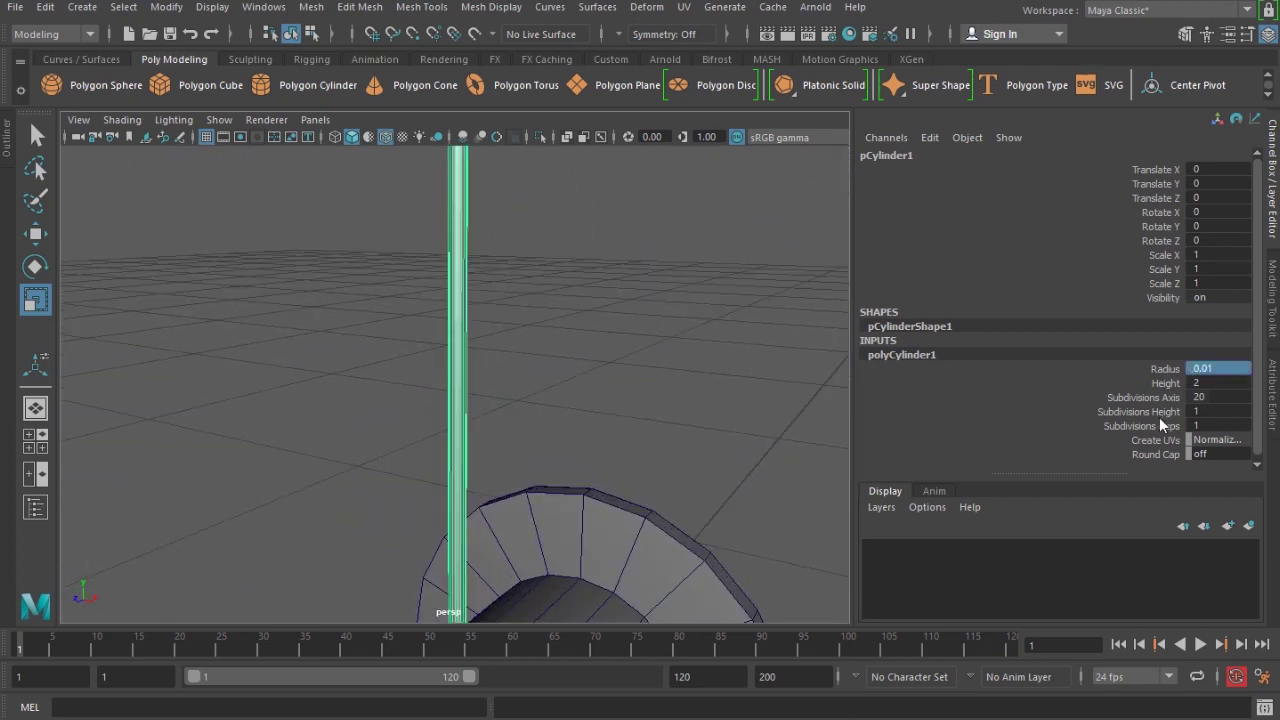
pyautogui.click(1236, 397)
pyautogui.press('Return')
# - Move the thin cylinder straight up above the hub to a Translate Y of about 1.64
pyautogui.click(500, 276)
pyautogui.scroll(-5, 496, 276)
pyautogui.keyDown('alt'); pyautogui.moveTo(450, 324); pyautogui.dragTo(414, 383, button='middle'); pyautogui.keyUp('alt')
pyautogui.scroll(-2, 416, 378)
pyautogui.click(438, 382)
pyautogui.keyDown('alt'); pyautogui.moveTo(438, 382); pyautogui.dragTo(449, 177); pyautogui.keyUp('alt')
pyautogui.press('w')
pyautogui.scroll(-3, 469, 220)
pyautogui.keyDown('alt'); pyautogui.moveTo(480, 350); pyautogui.dragTo(506, 457); pyautogui.keyUp('alt')
pyautogui.scroll(8, 506, 457)
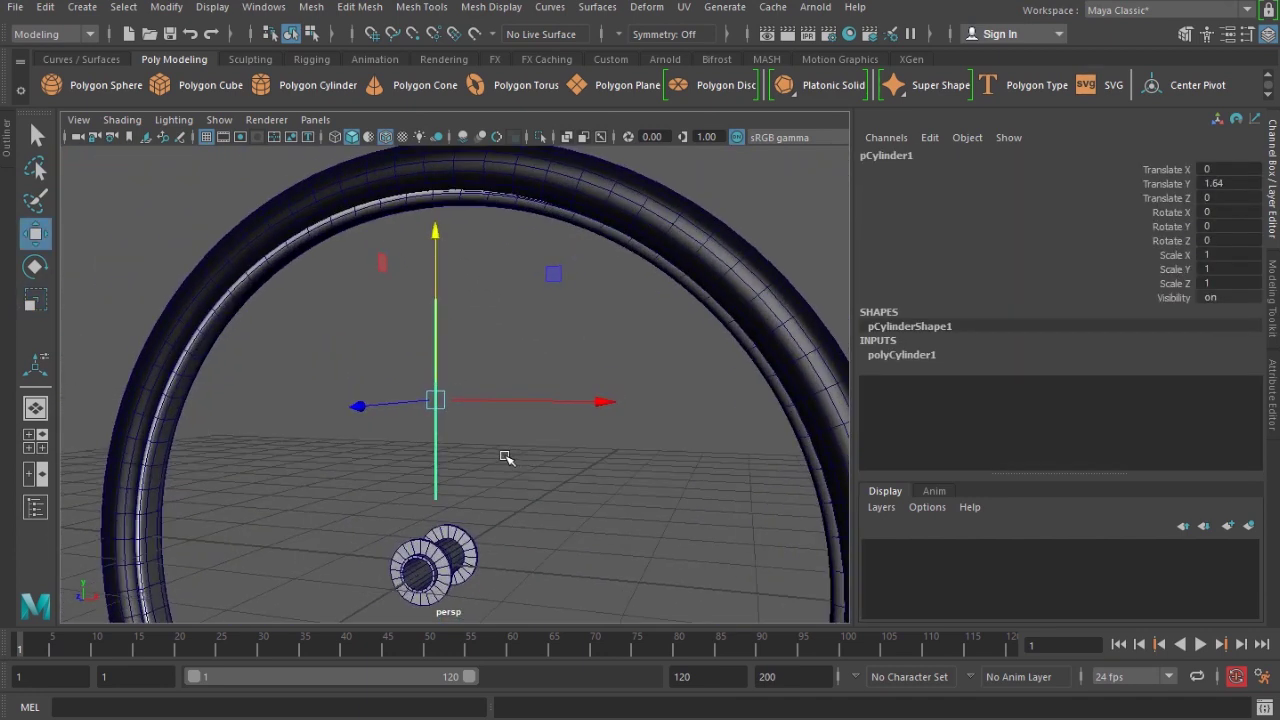
# - Select the vertices at the cylinder's upper end and raise them to reach the inner rim
pyautogui.keyDown('alt'); pyautogui.moveTo(468, 300); pyautogui.dragTo(476, 464, button='middle'); pyautogui.keyUp('alt')
pyautogui.press('F9')
pyautogui.moveTo(389, 349); pyautogui.dragTo(478, 446)
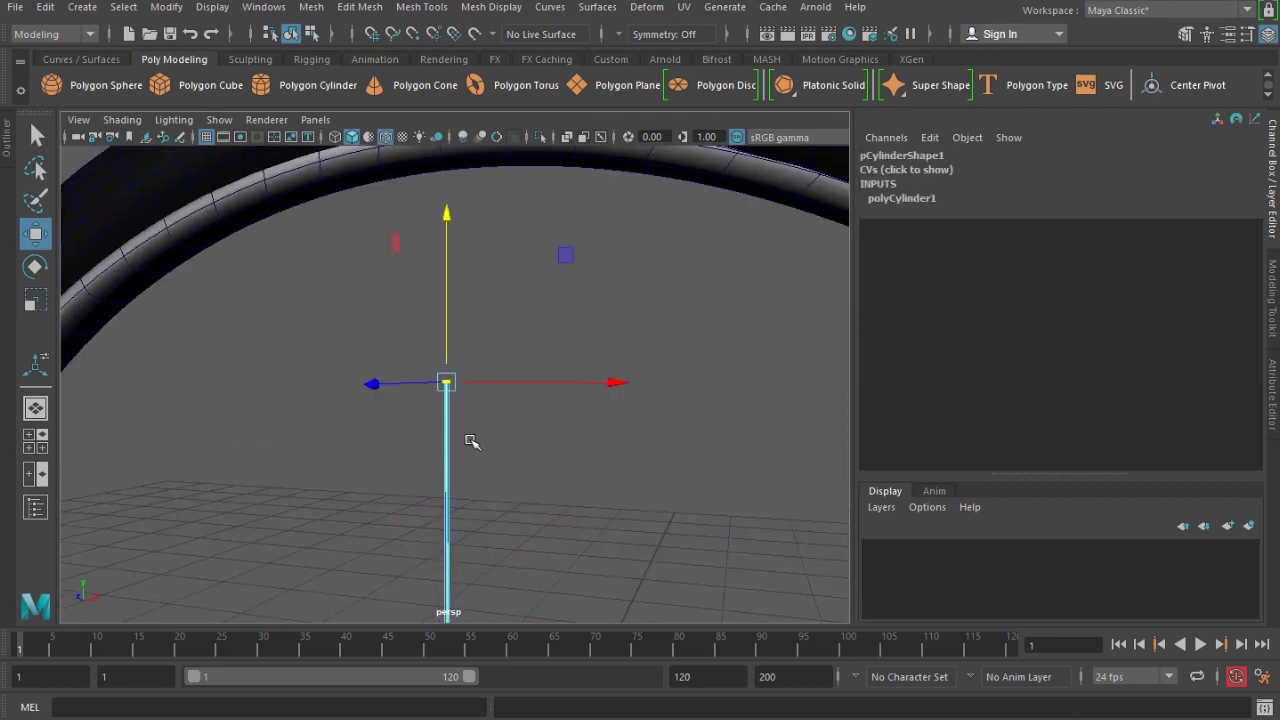
pyautogui.hotkey('ctrl', 'z')
pyautogui.moveTo(447, 418); pyautogui.dragTo(528, 226, button='right')
pyautogui.click(546, 481)
pyautogui.click(447, 438)
pyautogui.moveTo(449, 437); pyautogui.dragTo(322, 258, button='right')
pyautogui.moveTo(327, 291); pyautogui.dragTo(482, 430)
pyautogui.moveTo(456, 292); pyautogui.dragTo(458, 113)
pyautogui.moveTo(480, 32); pyautogui.dragTo(480, 28)
# - Lower the vertices at the cylinder's bottom end to the hub and return to object mode
pyautogui.keyDown('alt'); pyautogui.moveTo(480, 374); pyautogui.dragTo(494, 274, button='middle'); pyautogui.keyUp('alt')
pyautogui.keyDown('alt'); pyautogui.moveTo(494, 274); pyautogui.dragTo(470, 345); pyautogui.keyUp('alt')
pyautogui.moveTo(449, 385); pyautogui.dragTo(504, 416)
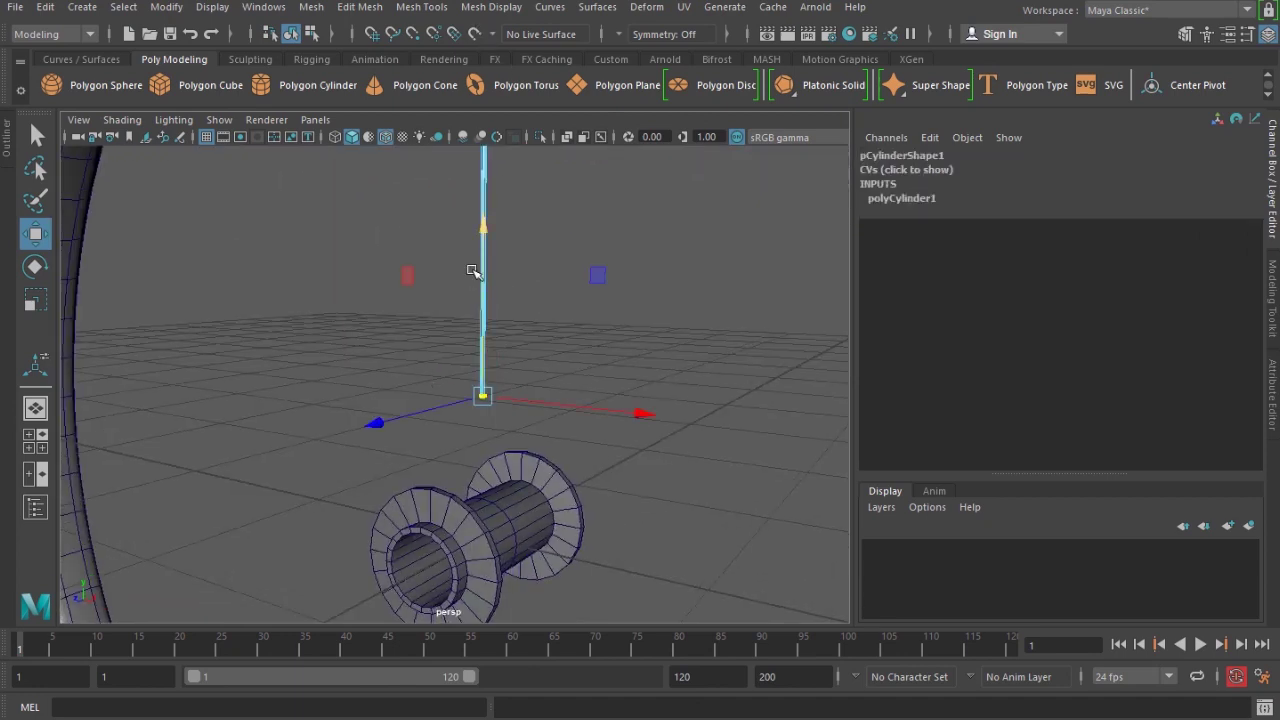
pyautogui.moveTo(482, 242); pyautogui.dragTo(489, 292)
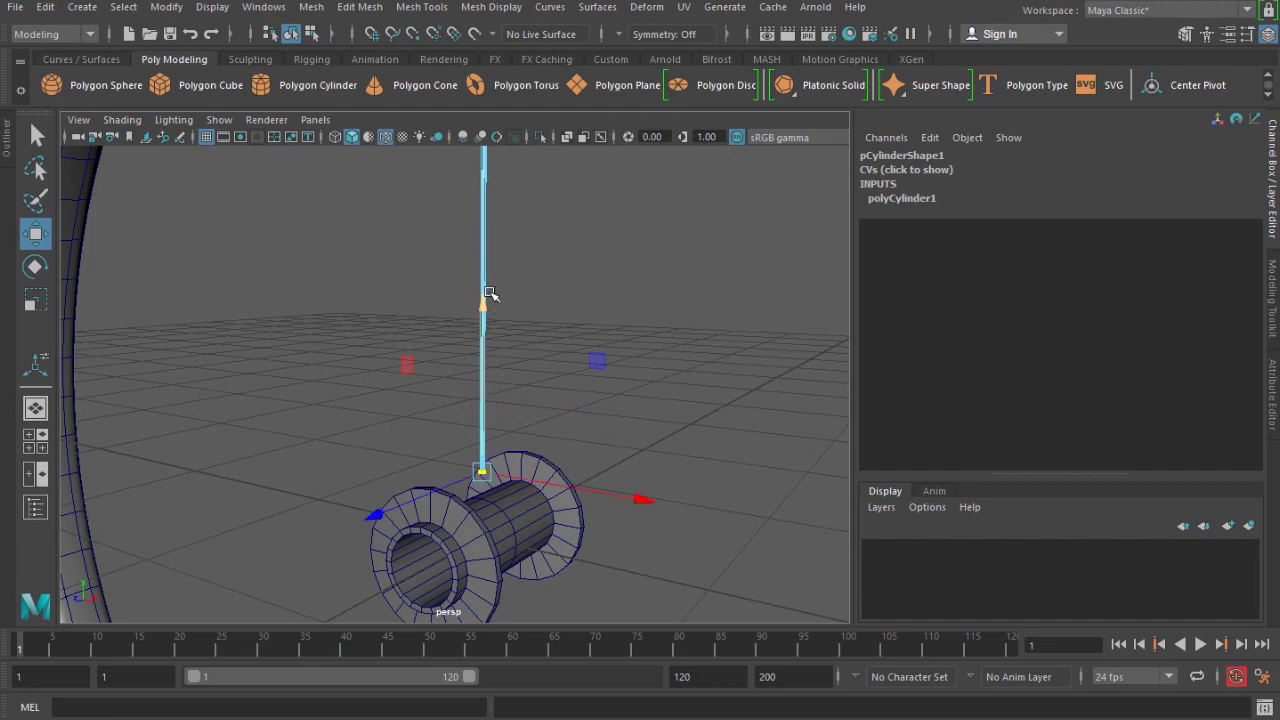
pyautogui.moveTo(480, 241); pyautogui.dragTo(537, 209, button='right')
# - In the front view, snap the spoke's pivot to the grid point at the hub's center
pyautogui.keyDown('alt'); pyautogui.moveTo(526, 371); pyautogui.dragTo(488, 450); pyautogui.keyUp('alt')
pyautogui.press('space')
pyautogui.press('space')
pyautogui.scroll(4, 488, 448)
pyautogui.keyDown('alt'); pyautogui.moveTo(493, 433); pyautogui.dragTo(496, 437, button='middle'); pyautogui.keyUp('alt')
pyautogui.scroll(3, 496, 436)
pyautogui.scroll(-4, 500, 449)
pyautogui.scroll(1, 491, 463)
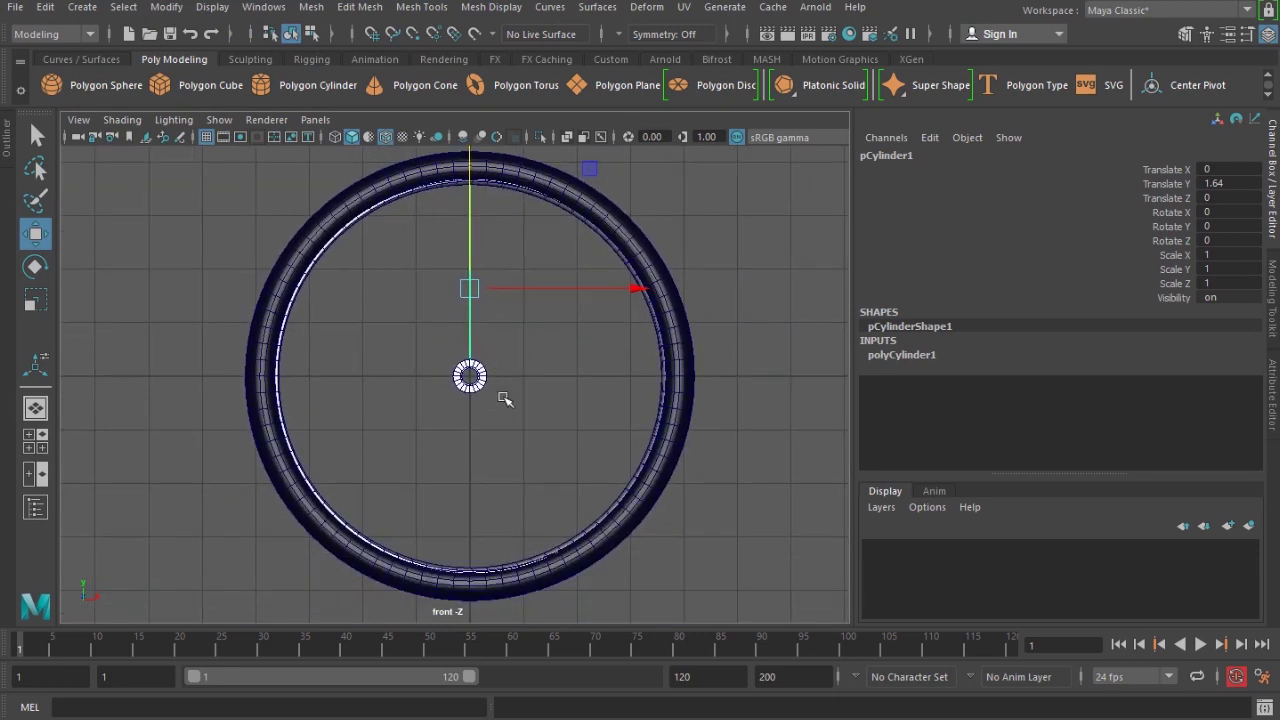
pyautogui.scroll(6, 514, 454)
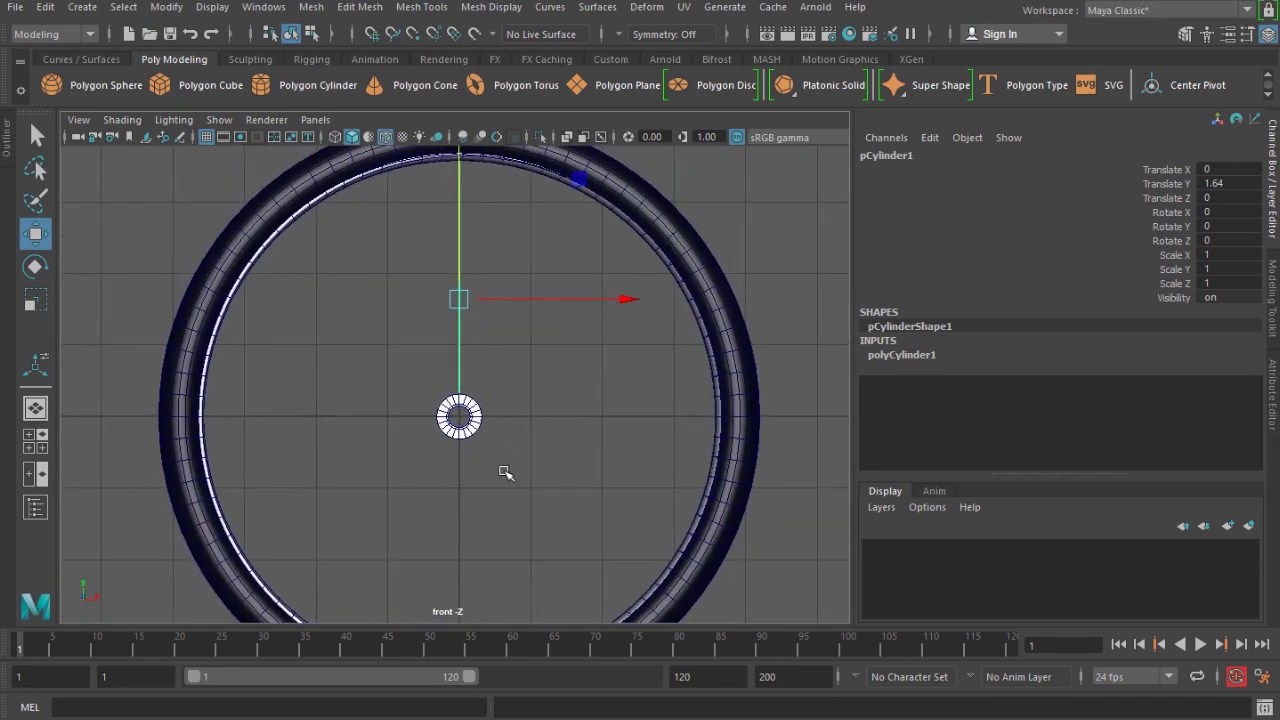
pyautogui.press('x')
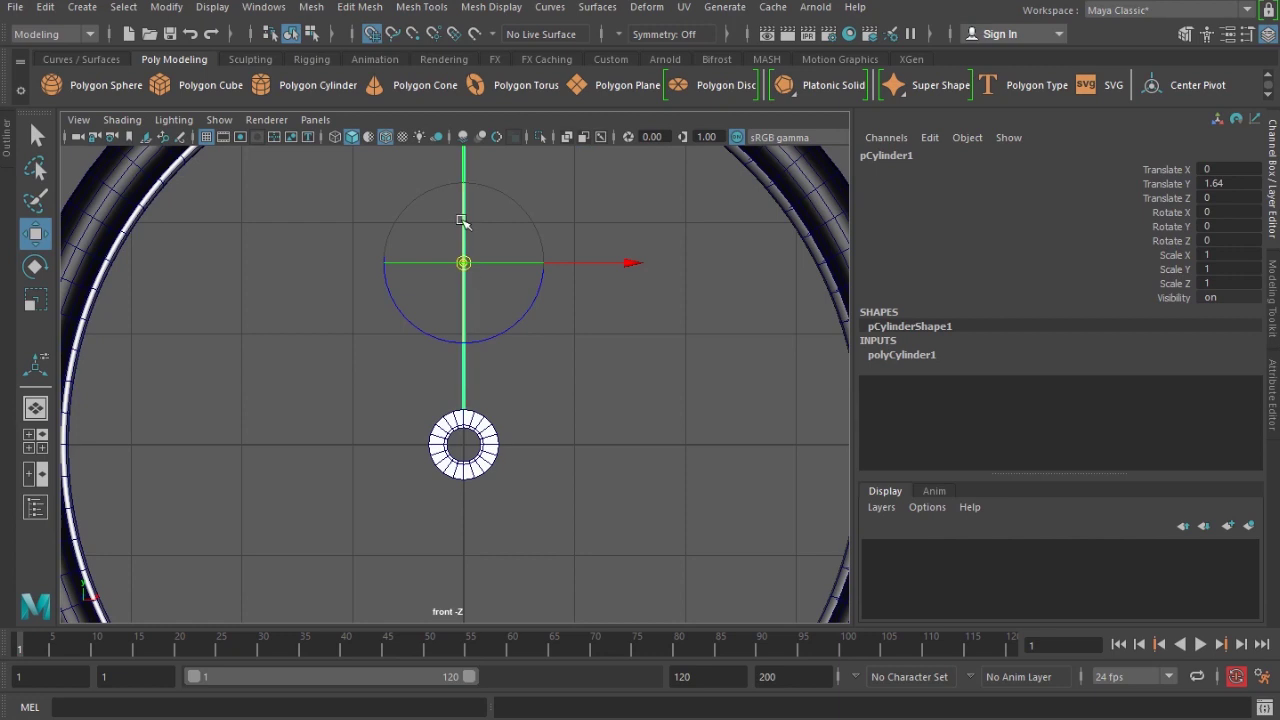
pyautogui.moveTo(462, 208); pyautogui.dragTo(465, 366)
pyautogui.hotkey('ctrl', 'z')
pyautogui.press('d')
pyautogui.press('x')
pyautogui.middleClick(462, 447)
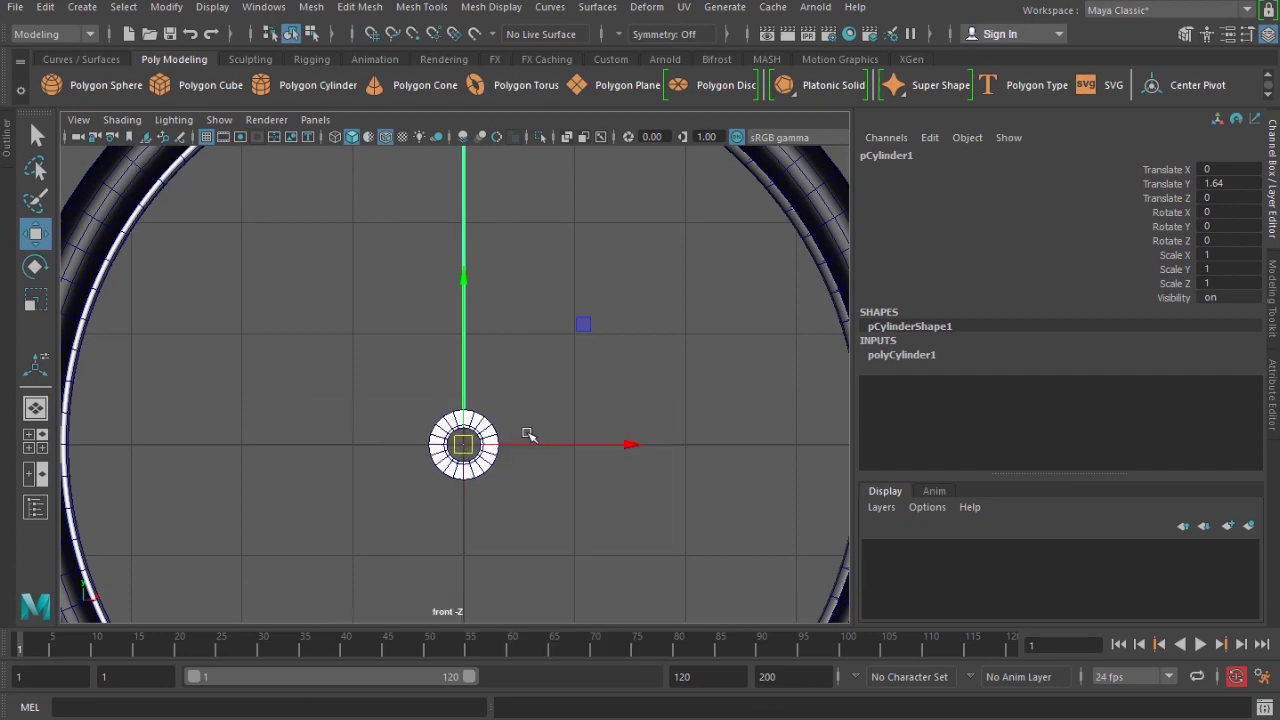
pyautogui.press('space')
pyautogui.moveTo(515, 456); pyautogui.dragTo(521, 402)
# - Freeze the spoke's transformations and delete its construction history
pyautogui.keyDown('alt'); pyautogui.moveTo(572, 474); pyautogui.dragTo(485, 490); pyautogui.keyUp('alt')
pyautogui.scroll(-5, 441, 485)
pyautogui.click(160, 7)
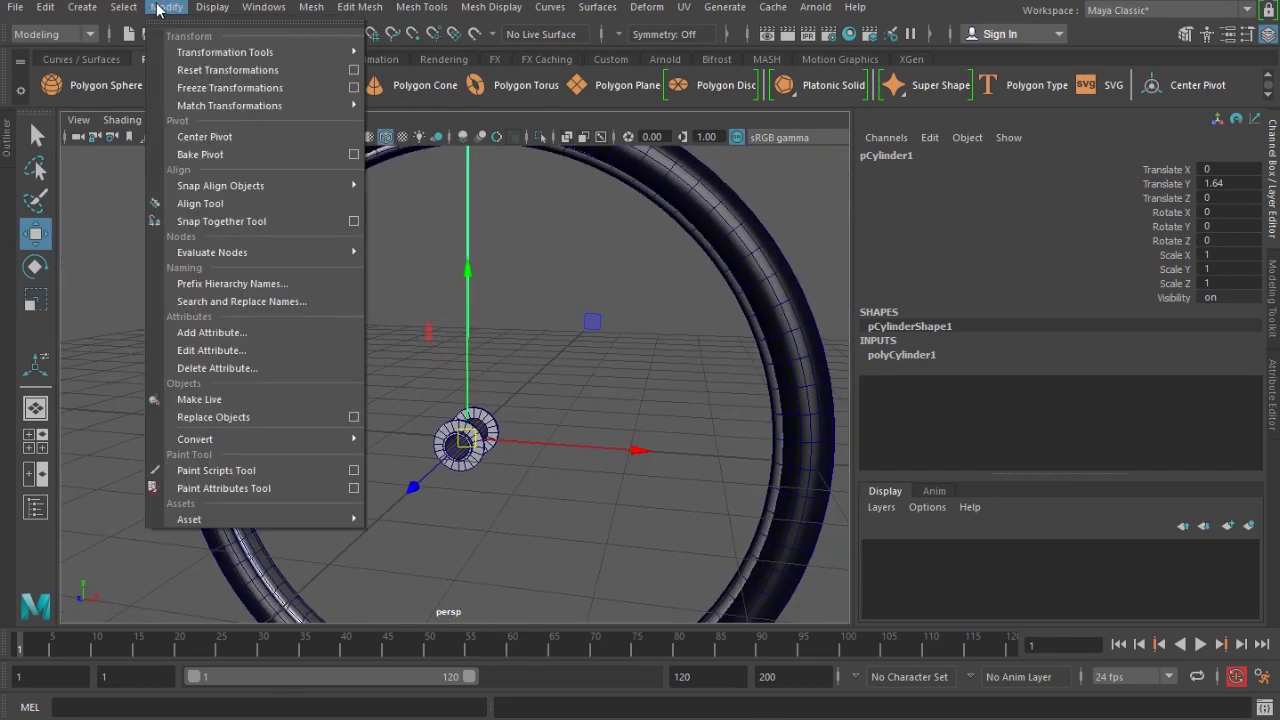
pyautogui.click(268, 89)
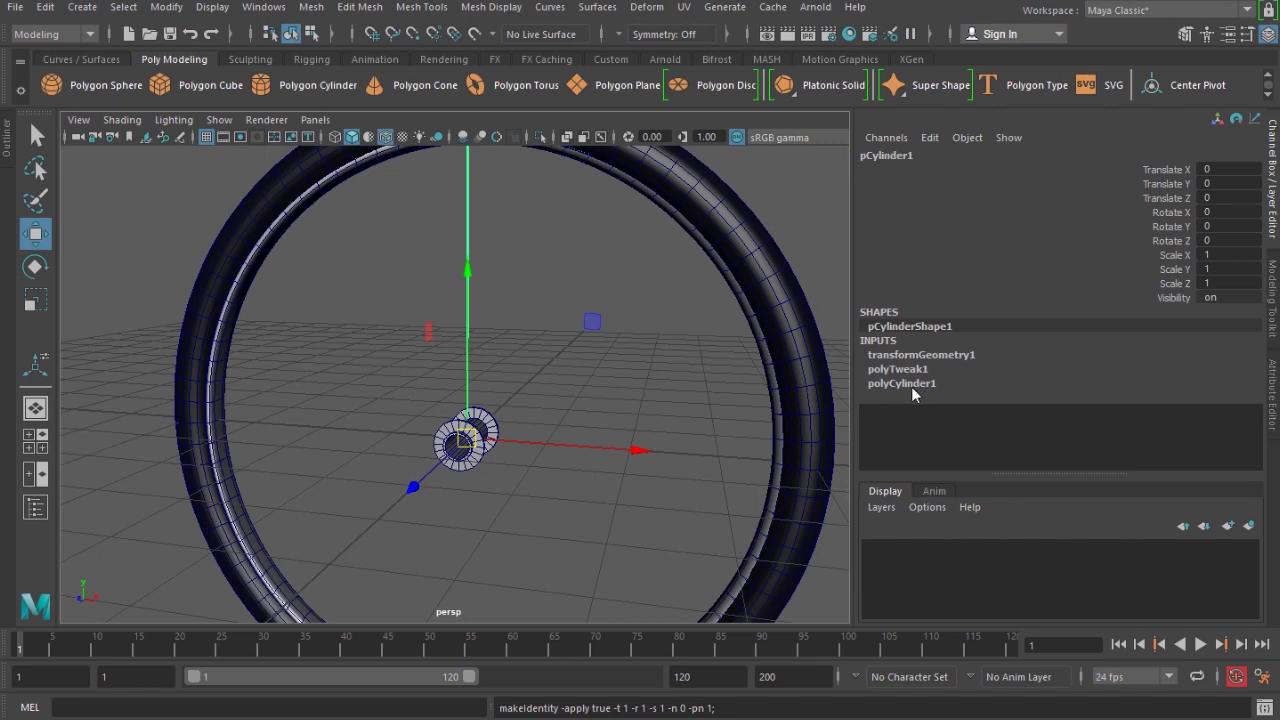
pyautogui.hotkey('alt', 'shift', 'd')
pyautogui.keyDown('alt'); pyautogui.moveTo(531, 414); pyautogui.dragTo(582, 482); pyautogui.keyUp('alt')
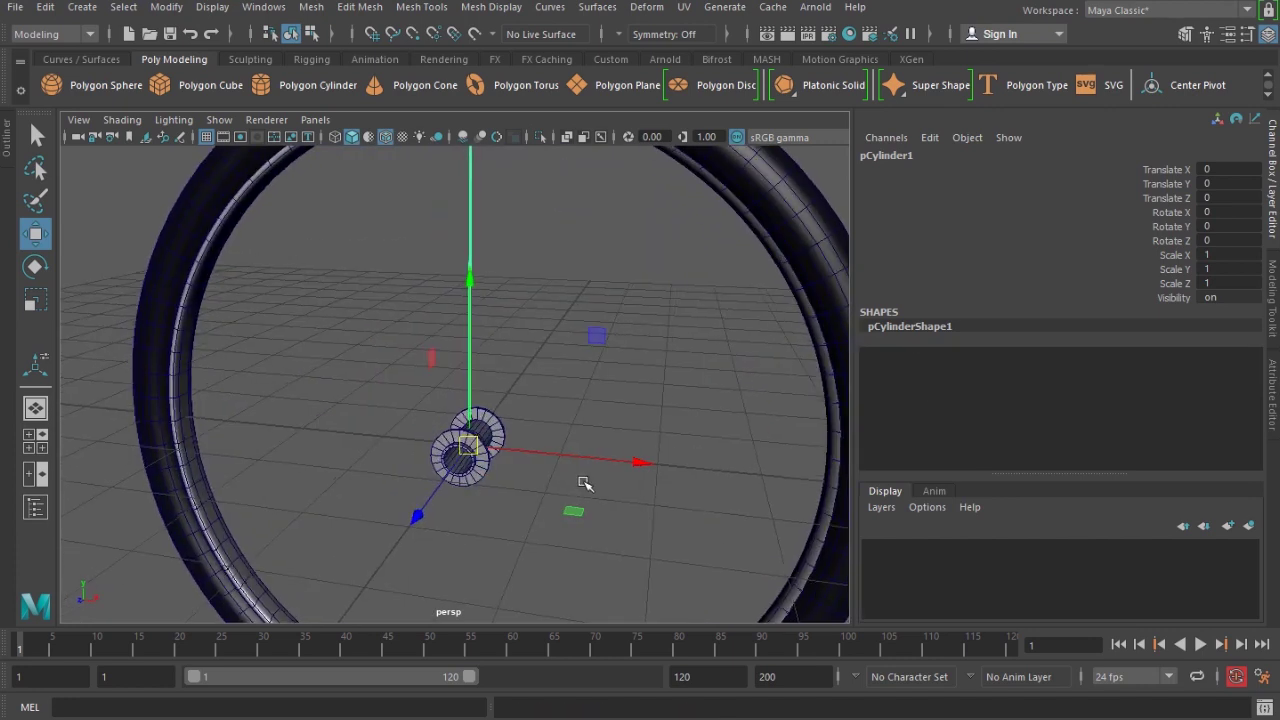
pyautogui.press('e')
pyautogui.moveTo(578, 332); pyautogui.dragTo(548, 461)
pyautogui.hotkey('ctrl', 'z')
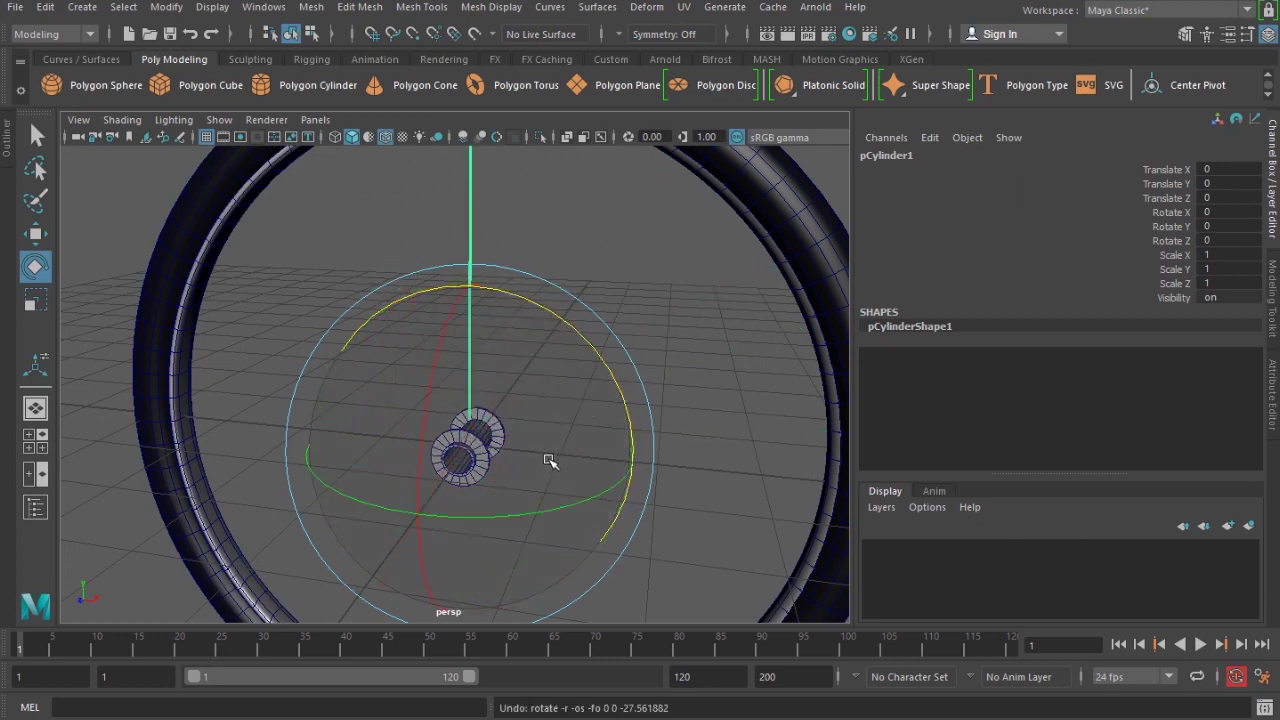
# - Open the Duplicate Special options for the spoke and set the geometry type to Instance
pyautogui.scroll(-2, 548, 461)
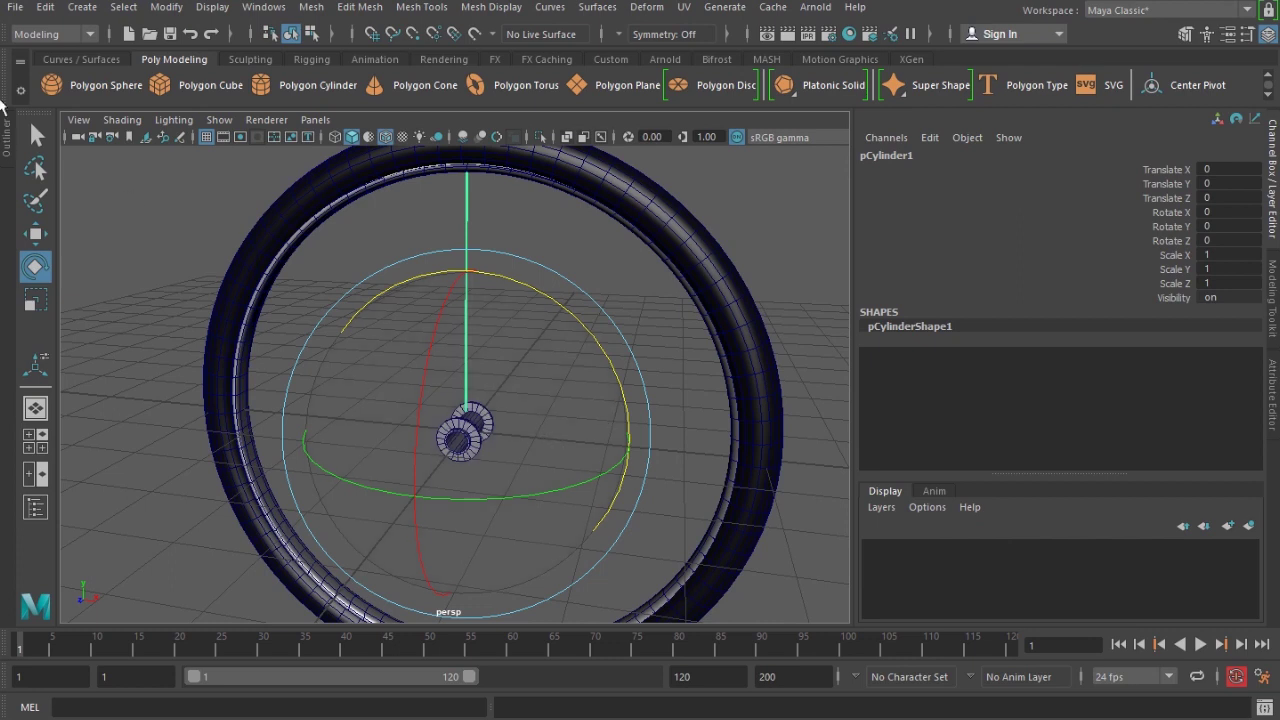
pyautogui.click(46, 8)
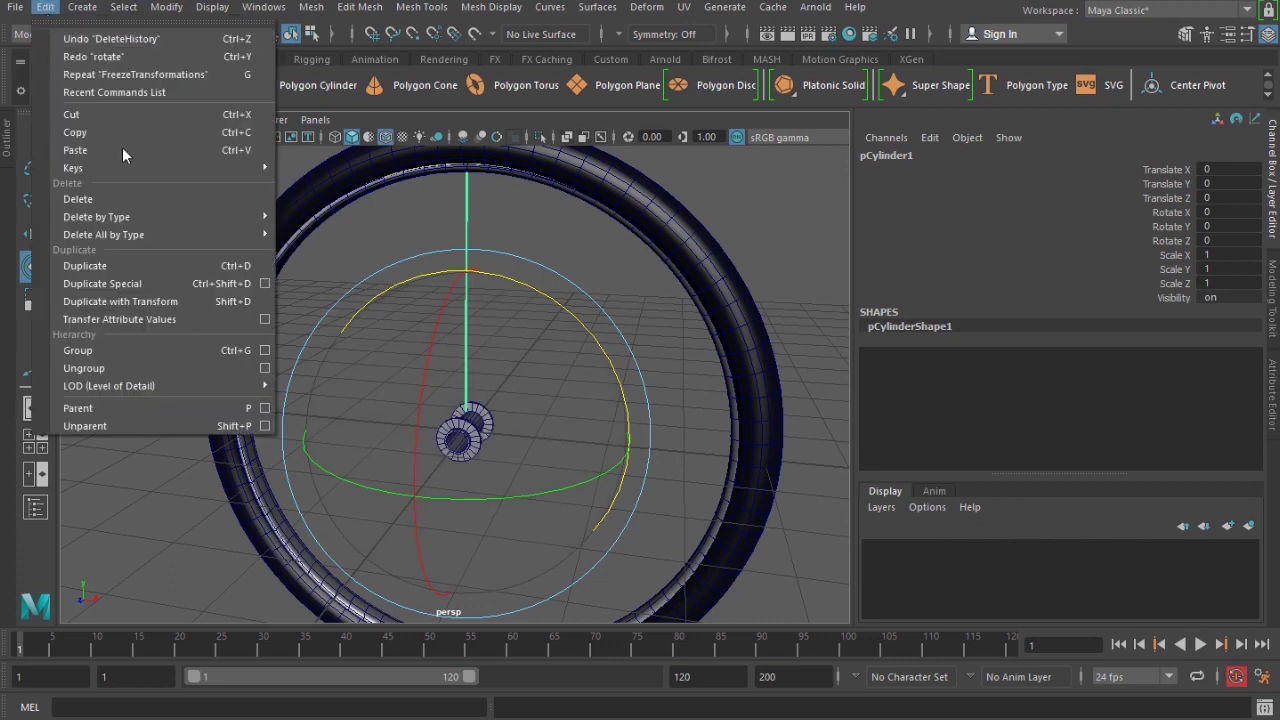
pyautogui.click(267, 283)
pyautogui.moveTo(534, 288); pyautogui.dragTo(515, 320)
pyautogui.hotkey('ctrl', 'z')
pyautogui.click(858, 164)
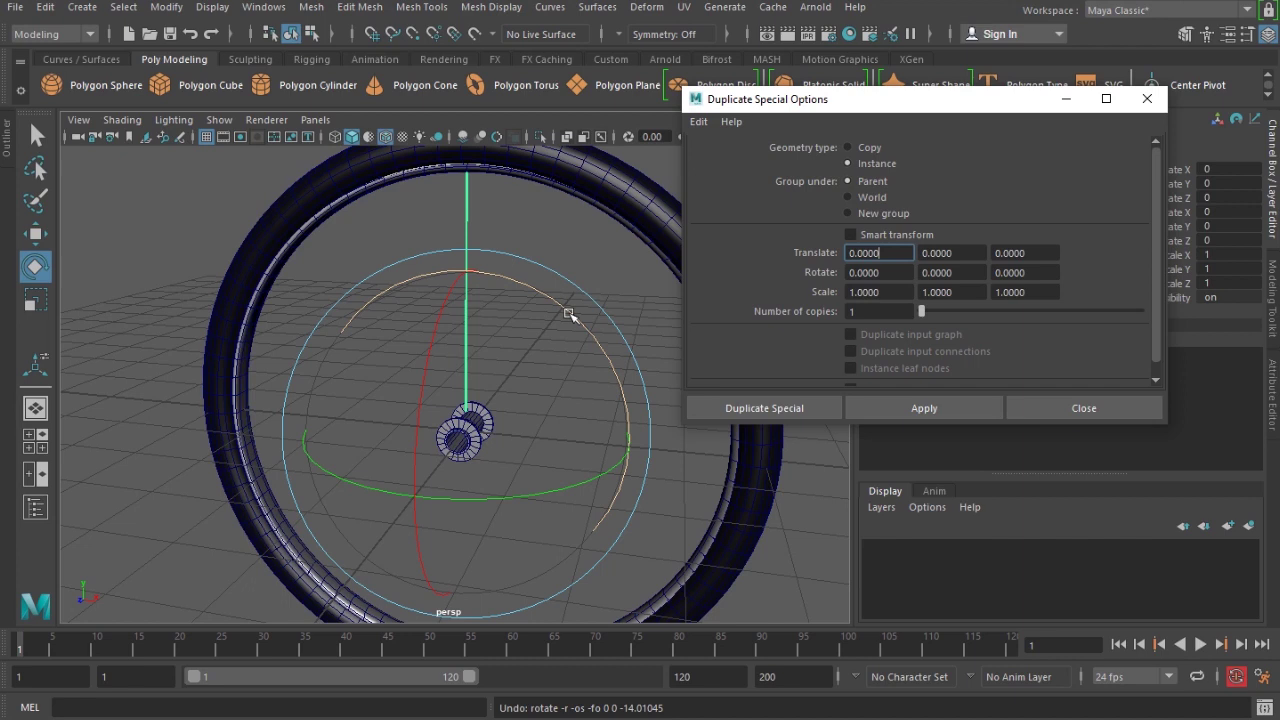
# - Switch to Calculator and divide 360 by 18 to get the angle between spokes
pyautogui.press('super+r')
pyautogui.write('calc')
pyautogui.press('Return')
pyautogui.press('Return')
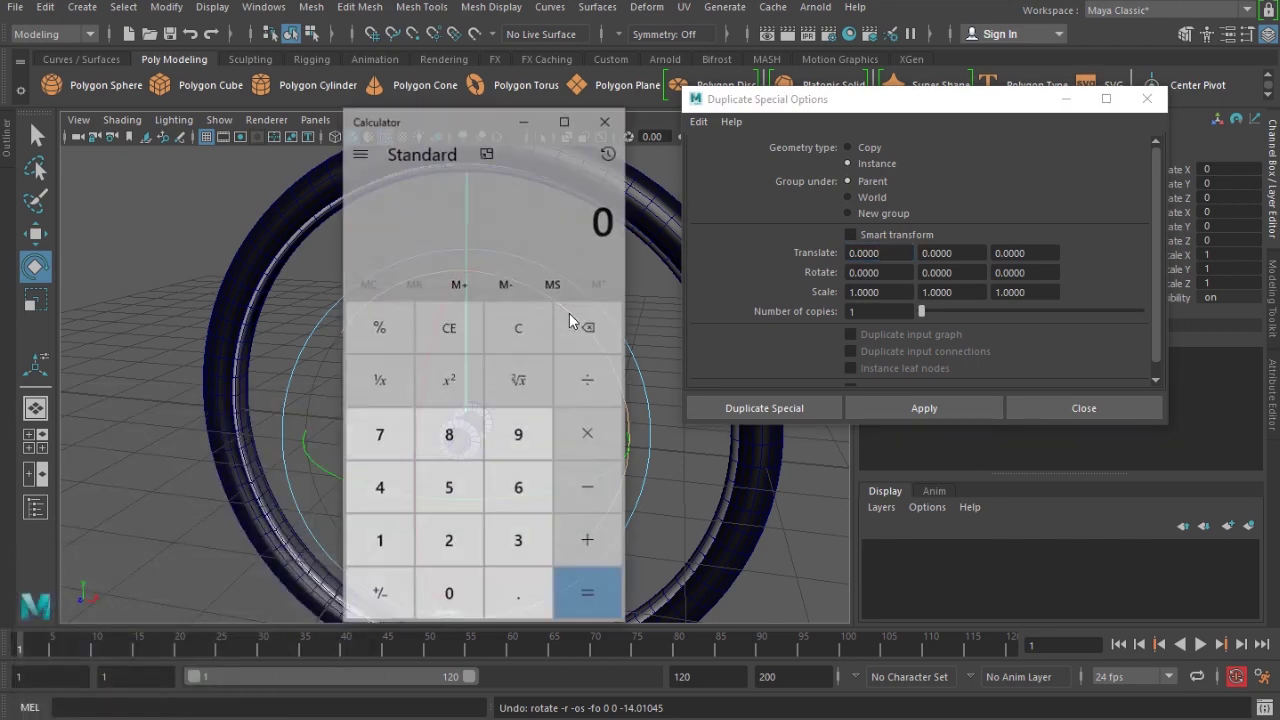
pyautogui.write('360/1')
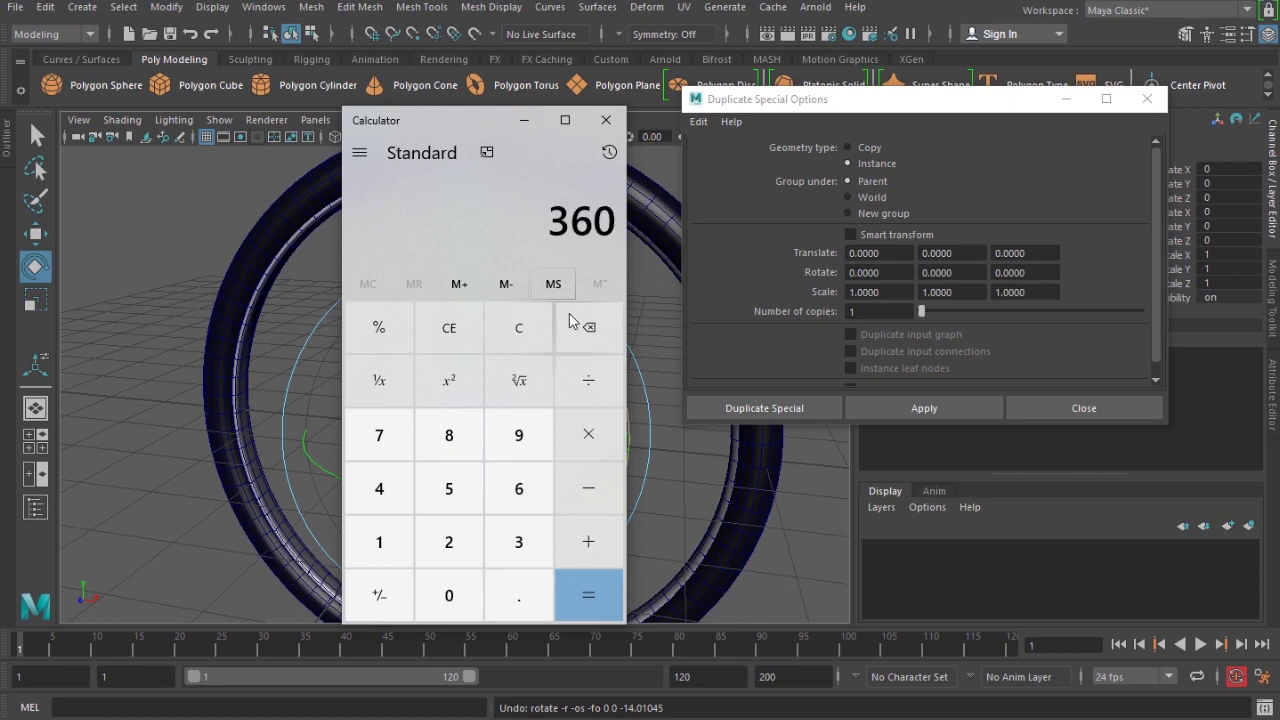
pyautogui.write('8')
pyautogui.press('Return')
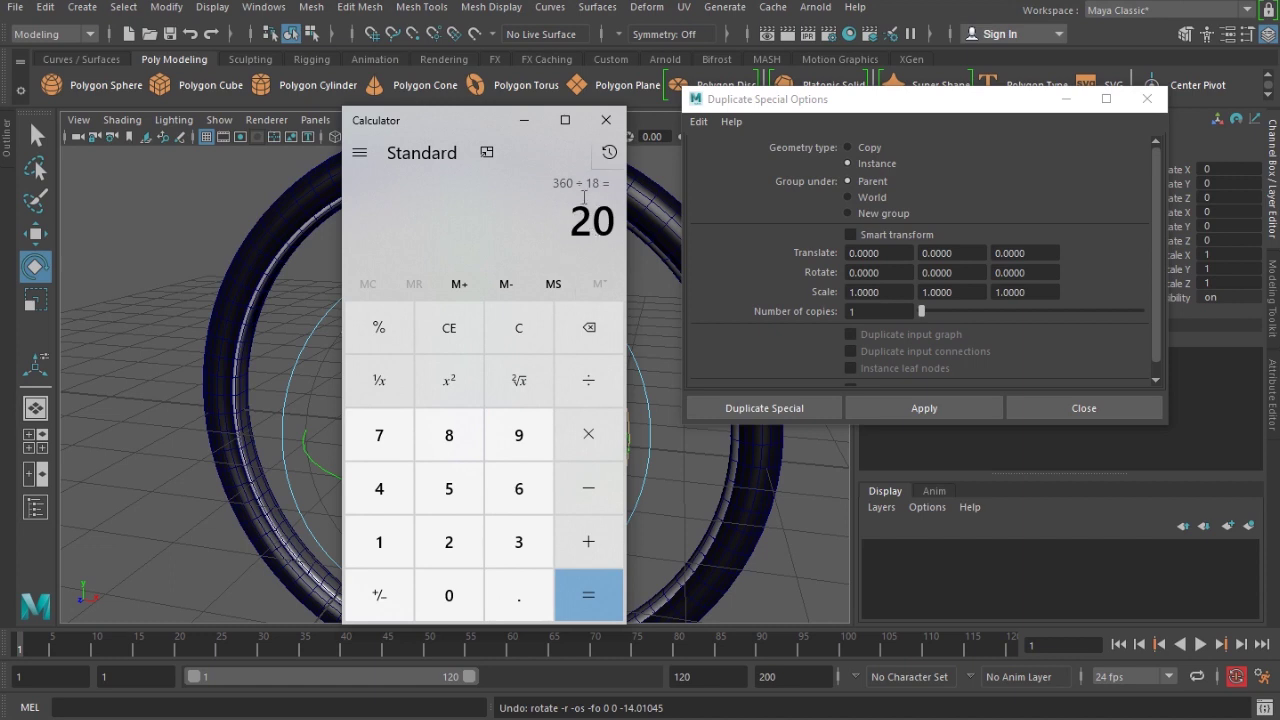
pyautogui.click(527, 120)
# - Duplicate the spoke as 17 instances, each rotated 20 degrees about Z
pyautogui.click(1020, 275)
pyautogui.write('20')
pyautogui.click(870, 311)
pyautogui.write('18')
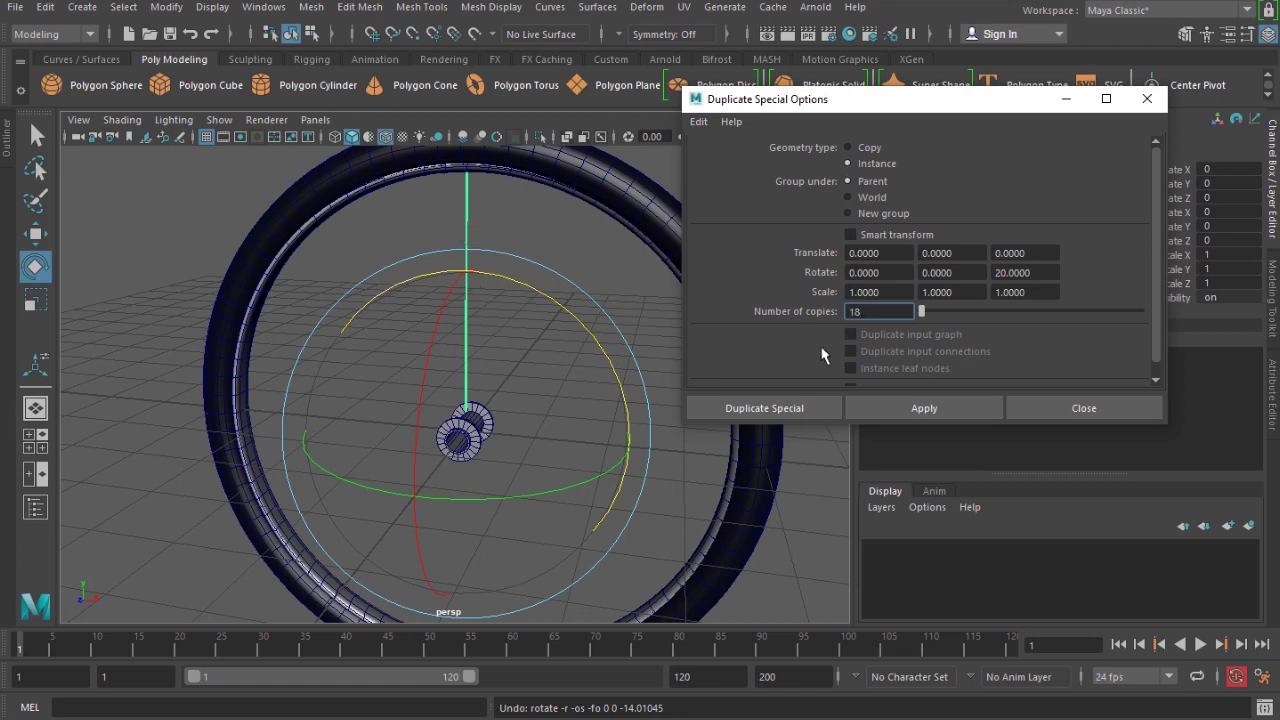
pyautogui.write('17')
pyautogui.press('Return')
pyautogui.click(1042, 277)
pyautogui.click(883, 311)
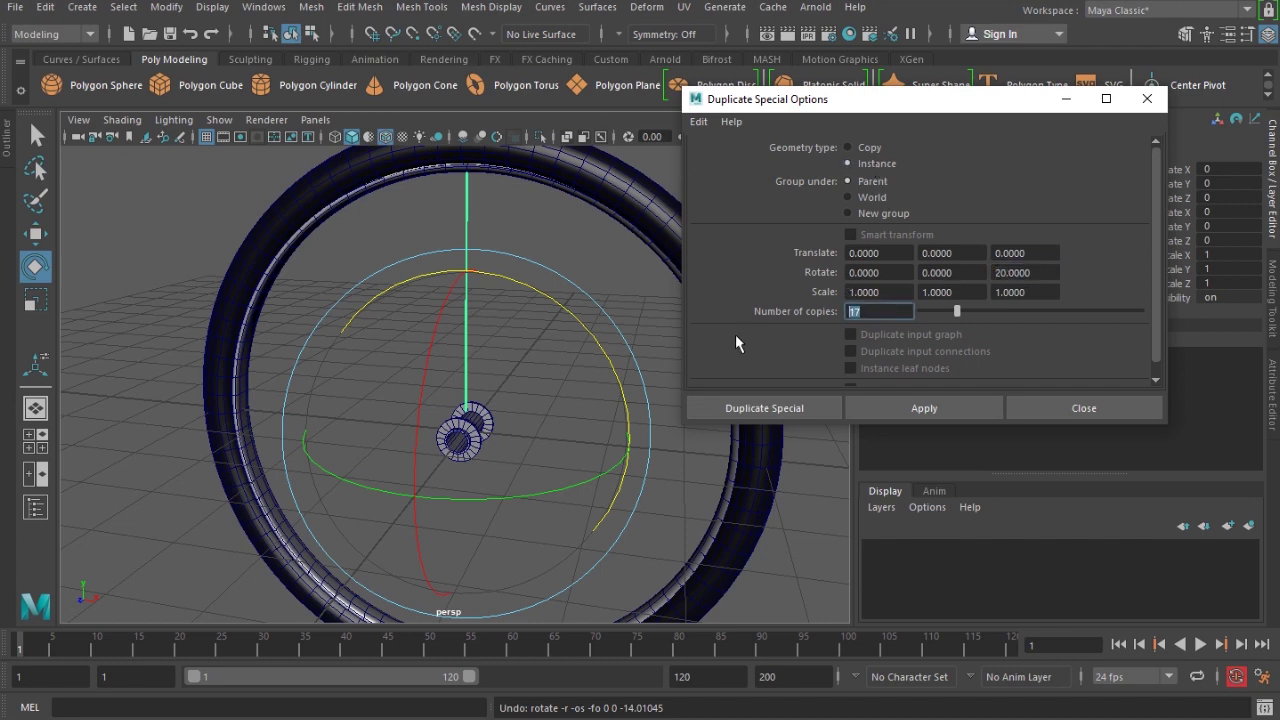
pyautogui.click(772, 406)
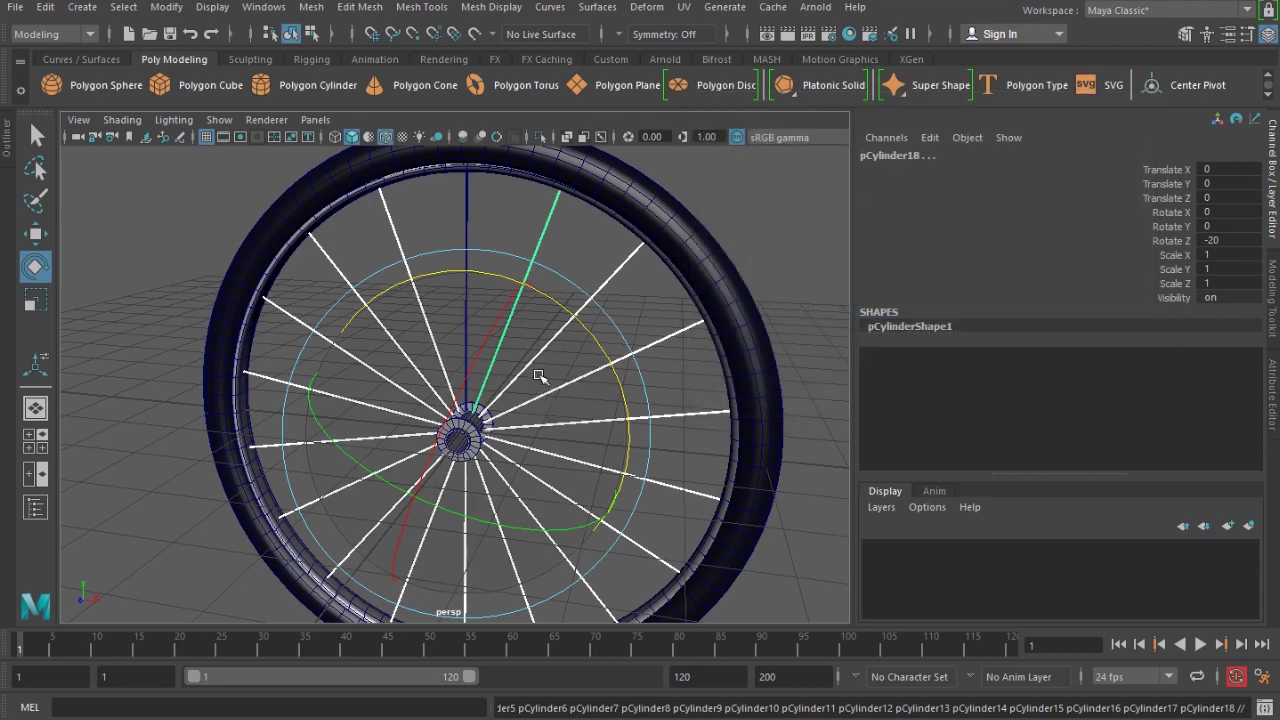
# - Add the original vertical spoke to the selection of instanced spokes
pyautogui.keyDown('alt'); pyautogui.moveTo(540, 371); pyautogui.dragTo(456, 358); pyautogui.keyUp('alt')
pyautogui.scroll(3, 456, 358)
pyautogui.keyDown('alt'); pyautogui.moveTo(456, 358); pyautogui.dragTo(460, 440, button='middle'); pyautogui.keyUp('alt')
pyautogui.keyDown('shift'); pyautogui.click(478, 278); pyautogui.keyUp('shift')
pyautogui.keyDown('alt'); pyautogui.moveTo(472, 388); pyautogui.dragTo(540, 354); pyautogui.keyUp('alt')
pyautogui.scroll(3, 456, 398)
pyautogui.scroll(8, 523, 469)
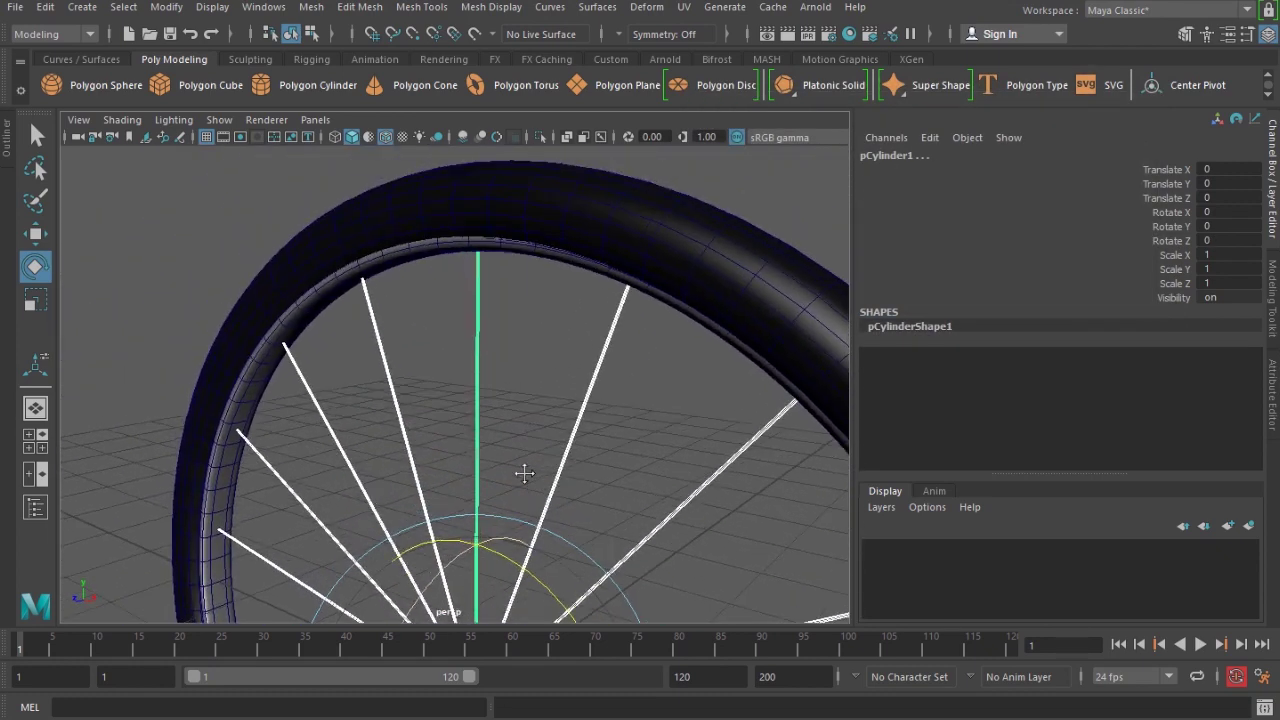
# - Insert an edge loop around the vertical spoke just below its rim end
pyautogui.keyDown('alt'); pyautogui.moveTo(463, 452); pyautogui.dragTo(594, 497); pyautogui.keyUp('alt')
pyautogui.scroll(4, 594, 497)
pyautogui.keyDown('alt'); pyautogui.moveTo(594, 497); pyautogui.dragTo(631, 590, button='middle'); pyautogui.keyUp('alt')
pyautogui.keyDown('alt'); pyautogui.moveTo(560, 392); pyautogui.dragTo(506, 469); pyautogui.keyUp('alt')
pyautogui.keyDown('shift'); pyautogui.moveTo(428, 323); pyautogui.dragTo(383, 351, button='right'); pyautogui.keyUp('shift')
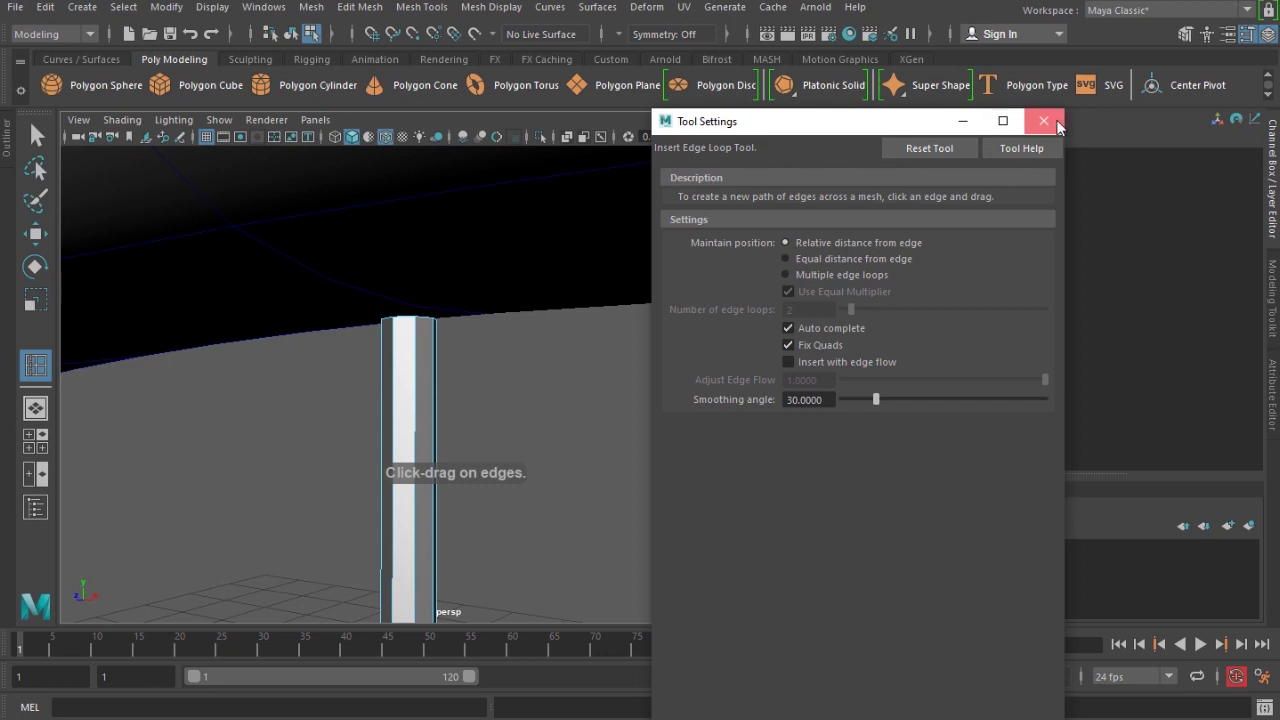
pyautogui.click(1044, 121)
pyautogui.keyDown('alt'); pyautogui.moveTo(478, 358); pyautogui.dragTo(491, 315, button='right'); pyautogui.keyUp('alt')
pyautogui.keyDown('alt'); pyautogui.moveTo(613, 320); pyautogui.dragTo(548, 503, button='right'); pyautogui.keyUp('alt')
pyautogui.keyDown('alt'); pyautogui.moveTo(466, 471); pyautogui.dragTo(460, 425, button='middle'); pyautogui.keyUp('alt')
pyautogui.keyDown('alt'); pyautogui.moveTo(460, 425); pyautogui.dragTo(458, 474, button='right'); pyautogui.keyUp('alt')
pyautogui.moveTo(451, 393); pyautogui.dragTo(452, 429)
# - Extrude the faces around the spoke's rim end outward by a Local Translate Z of about 0.005
pyautogui.press('w')
pyautogui.press('F11')
pyautogui.moveTo(395, 384); pyautogui.dragTo(513, 396)
pyautogui.hotkey('ctrl', 'e')
pyautogui.keyDown('alt'); pyautogui.moveTo(484, 398); pyautogui.dragTo(377, 429); pyautogui.keyUp('alt')
pyautogui.keyDown('alt'); pyautogui.moveTo(354, 434); pyautogui.dragTo(401, 446, button='middle'); pyautogui.keyUp('alt')
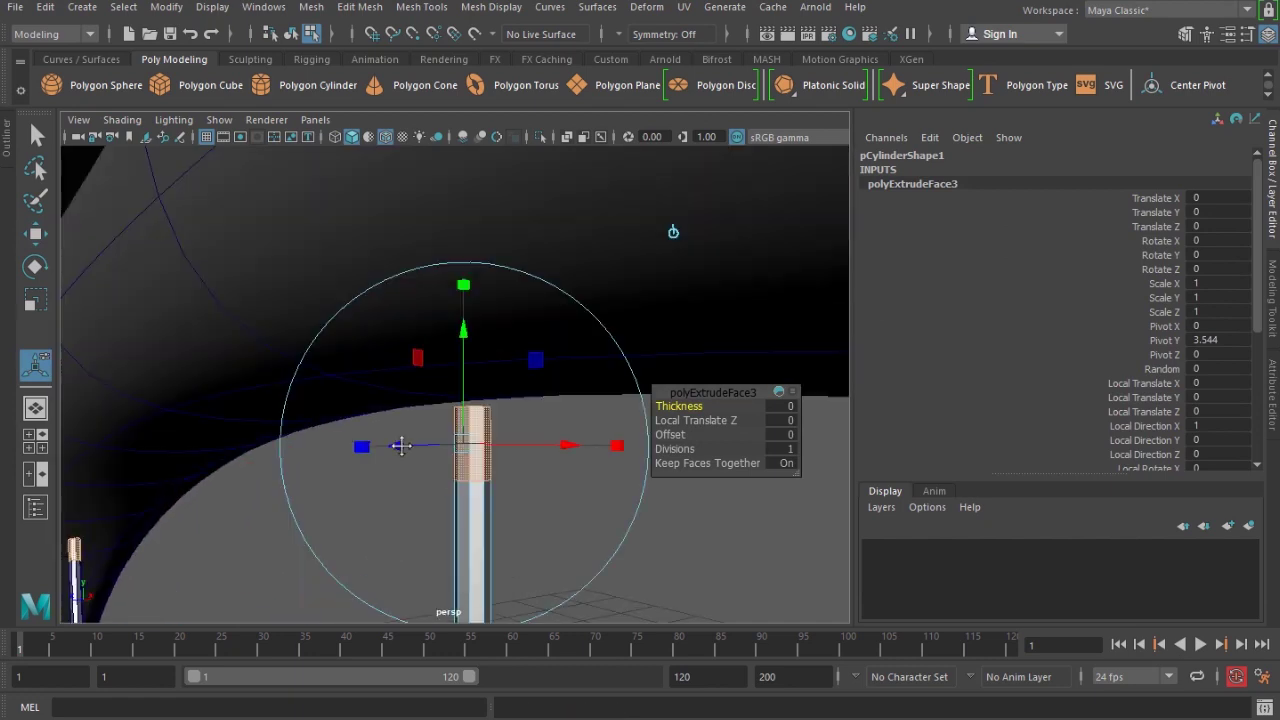
pyautogui.moveTo(400, 446); pyautogui.dragTo(418, 448)
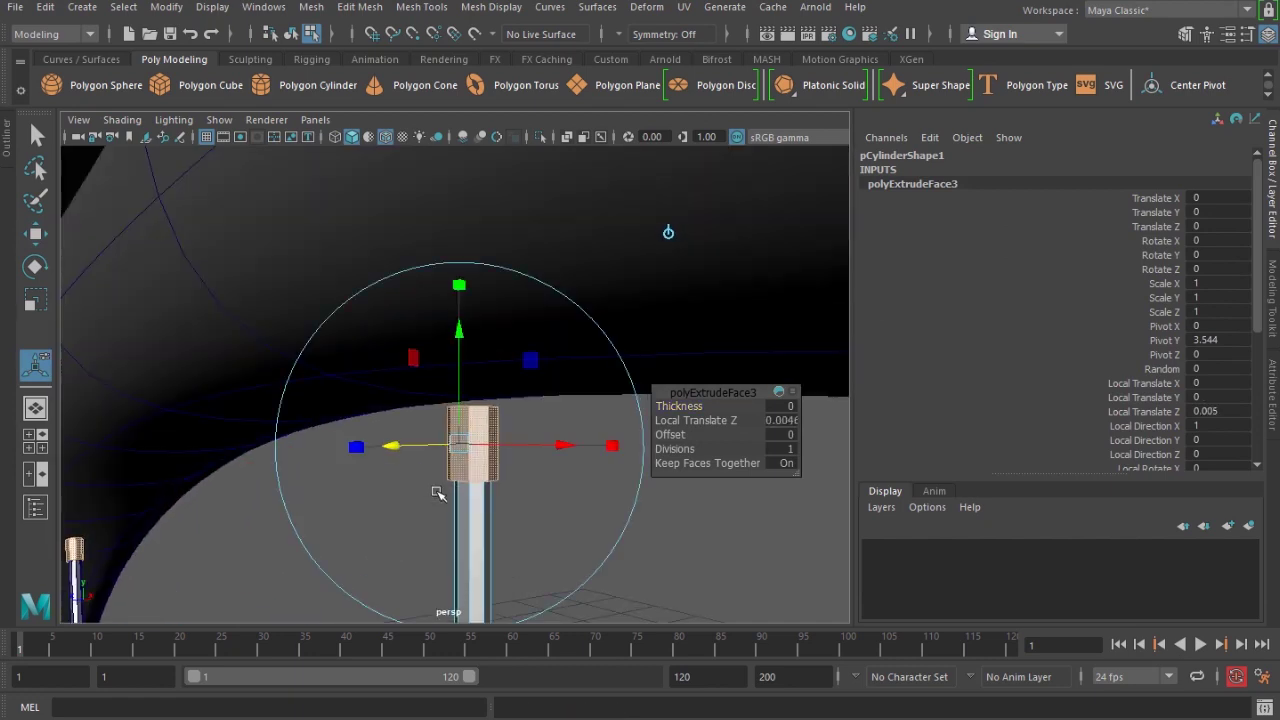
# - Select the end vertices of the vertical spoke's thickened rim end and move them up along Y into the rim
pyautogui.press('w')
pyautogui.press('F9')
pyautogui.moveTo(394, 354); pyautogui.dragTo(551, 437)
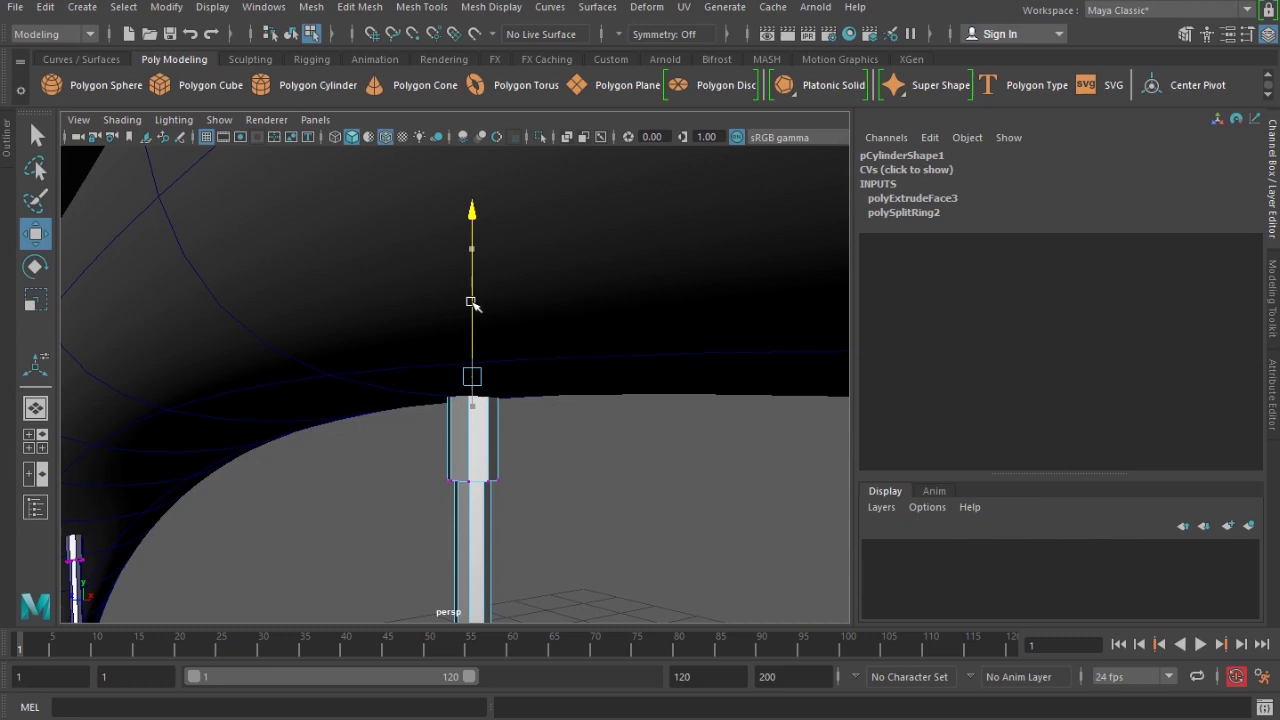
pyautogui.moveTo(477, 306); pyautogui.dragTo(477, 305)
pyautogui.moveTo(458, 472); pyautogui.dragTo(520, 425, button='right')
pyautogui.click(526, 497)
# - Select the vertices at the hub end of the vertical spoke, beside the hub flange
pyautogui.scroll(-8, 526, 497)
pyautogui.keyDown('alt'); pyautogui.moveTo(526, 497); pyautogui.dragTo(560, 290, button='middle'); pyautogui.keyUp('alt')
pyautogui.scroll(-2, 472, 274)
pyautogui.keyDown('alt'); pyautogui.moveTo(490, 390); pyautogui.dragTo(508, 170, button='middle'); pyautogui.keyUp('alt')
pyautogui.scroll(4, 569, 334)
pyautogui.keyDown('alt'); pyautogui.moveTo(569, 334); pyautogui.dragTo(550, 420, button='middle'); pyautogui.keyUp('alt')
pyautogui.click(503, 317)
pyautogui.moveTo(503, 314); pyautogui.dragTo(441, 312, button='right')
pyautogui.keyDown('alt'); pyautogui.moveTo(529, 383); pyautogui.dragTo(465, 394); pyautogui.keyUp('alt')
pyautogui.moveTo(355, 371); pyautogui.dragTo(480, 498)
pyautogui.scroll(8, 480, 500)
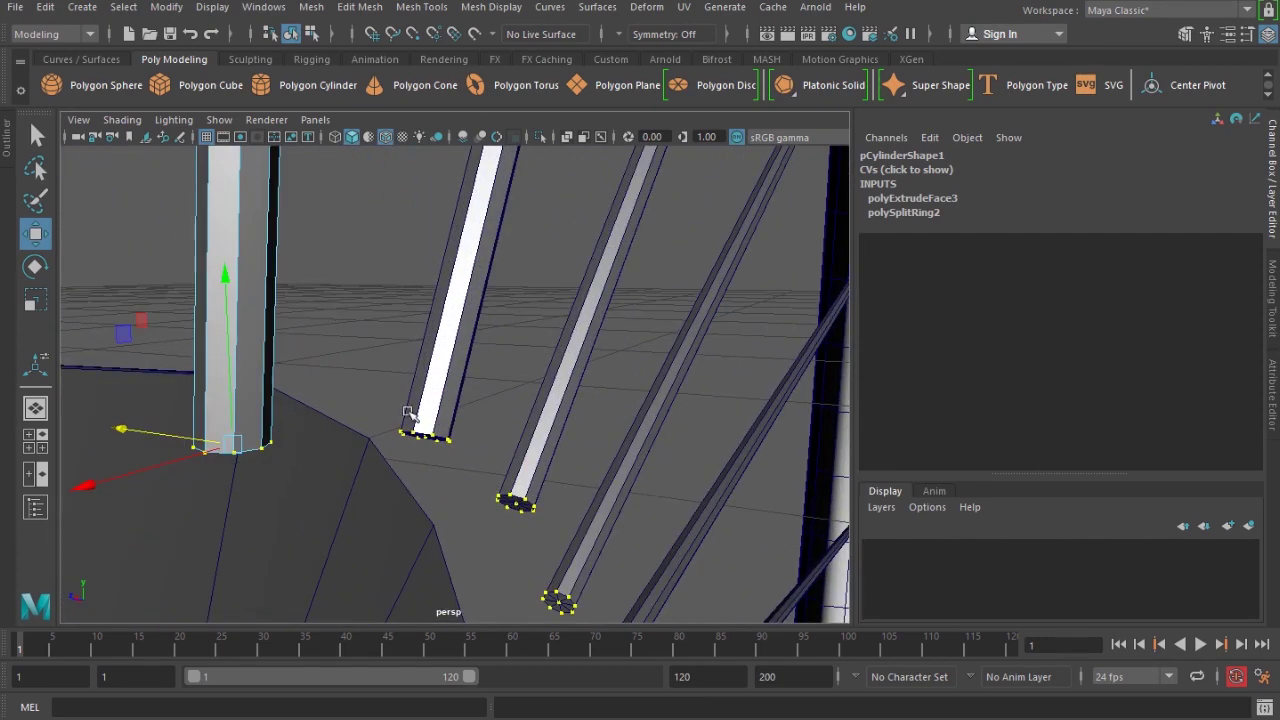
pyautogui.keyDown('alt'); pyautogui.moveTo(233, 290); pyautogui.dragTo(300, 380); pyautogui.keyUp('alt')
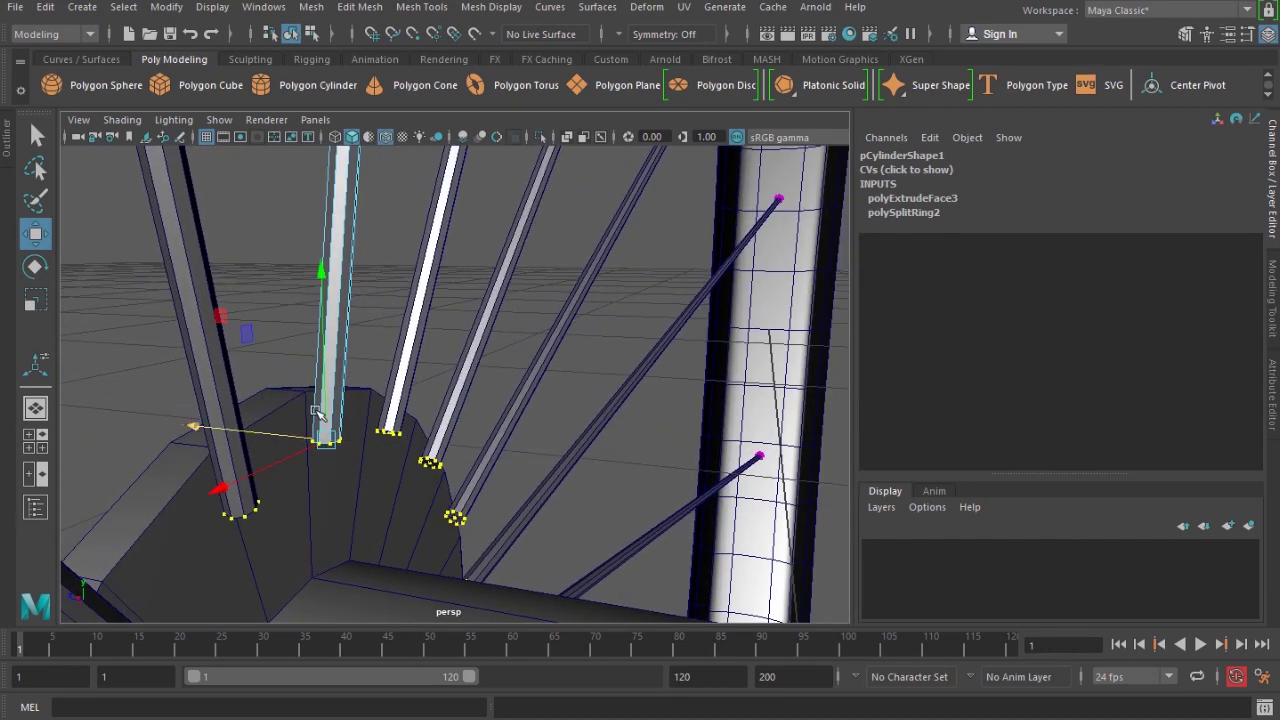
pyautogui.moveTo(320, 327)
pyautogui.keyDown('alt'); pyautogui.mouseDown()
pyautogui.moveTo(295, 405)
pyautogui.moveTo(240, 286)
pyautogui.moveTo(305, 333)
pyautogui.mouseUp(); pyautogui.keyUp('alt')
# - Select only the faces of the vertical spoke's hub-end cap, excluding the faces along its shaft
pyautogui.moveTo(313, 249); pyautogui.dragTo(315, 296, button='right')
pyautogui.moveTo(390, 454); pyautogui.dragTo(240, 346)
pyautogui.keyDown('ctrl'); pyautogui.moveTo(235, 254); pyautogui.dragTo(365, 300); pyautogui.keyUp('ctrl')
pyautogui.keyDown('alt'); pyautogui.moveTo(372, 372); pyautogui.dragTo(411, 369, button='middle'); pyautogui.keyUp('alt')
pyautogui.keyDown('alt'); pyautogui.moveTo(411, 369); pyautogui.dragTo(460, 331); pyautogui.keyUp('alt')
pyautogui.keyDown('alt'); pyautogui.moveTo(460, 331); pyautogui.dragTo(430, 411, button='middle'); pyautogui.keyUp('alt')
pyautogui.keyDown('alt'); pyautogui.moveTo(430, 411); pyautogui.dragTo(512, 416, button='right'); pyautogui.keyUp('alt')
# - Extrude the hub-end cap by a Local Translate Z of about 0.013 and rotate it to start a bend toward the flange
pyautogui.hotkey('ctrl', 'e')
pyautogui.moveTo(510, 372); pyautogui.dragTo(505, 420)
pyautogui.press('w')
pyautogui.keyDown('alt'); pyautogui.moveTo(420, 345); pyautogui.dragTo(452, 378); pyautogui.keyUp('alt')
pyautogui.press('e')
pyautogui.moveTo(590, 260); pyautogui.dragTo(605, 402)
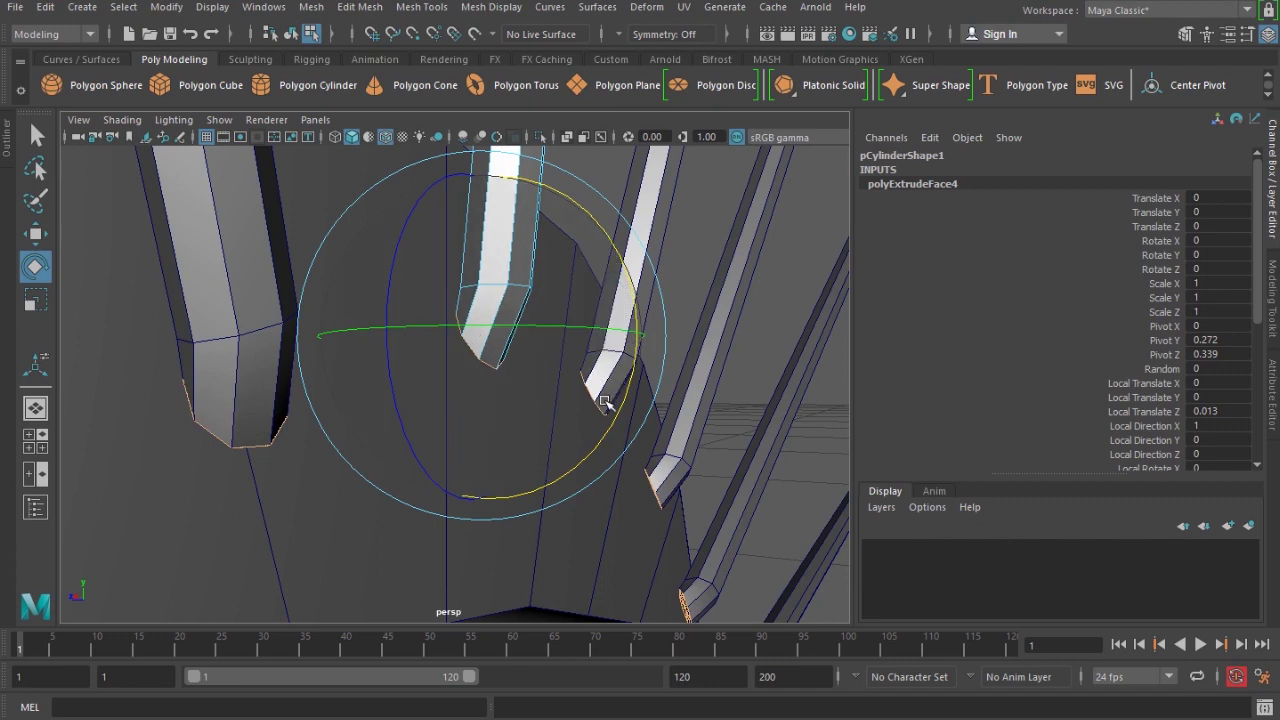
# - Extrude the bent spoke end again toward the flange, scaling its face flat along Z and adjusting its height
pyautogui.hotkey('ctrl', 'e')
pyautogui.press('w')
pyautogui.moveTo(463, 363)
pyautogui.mouseDown()
pyautogui.moveTo(371, 337)
pyautogui.moveTo(354, 349)
pyautogui.moveTo(443, 355)
pyautogui.mouseUp()
pyautogui.press('r')
pyautogui.press('w')
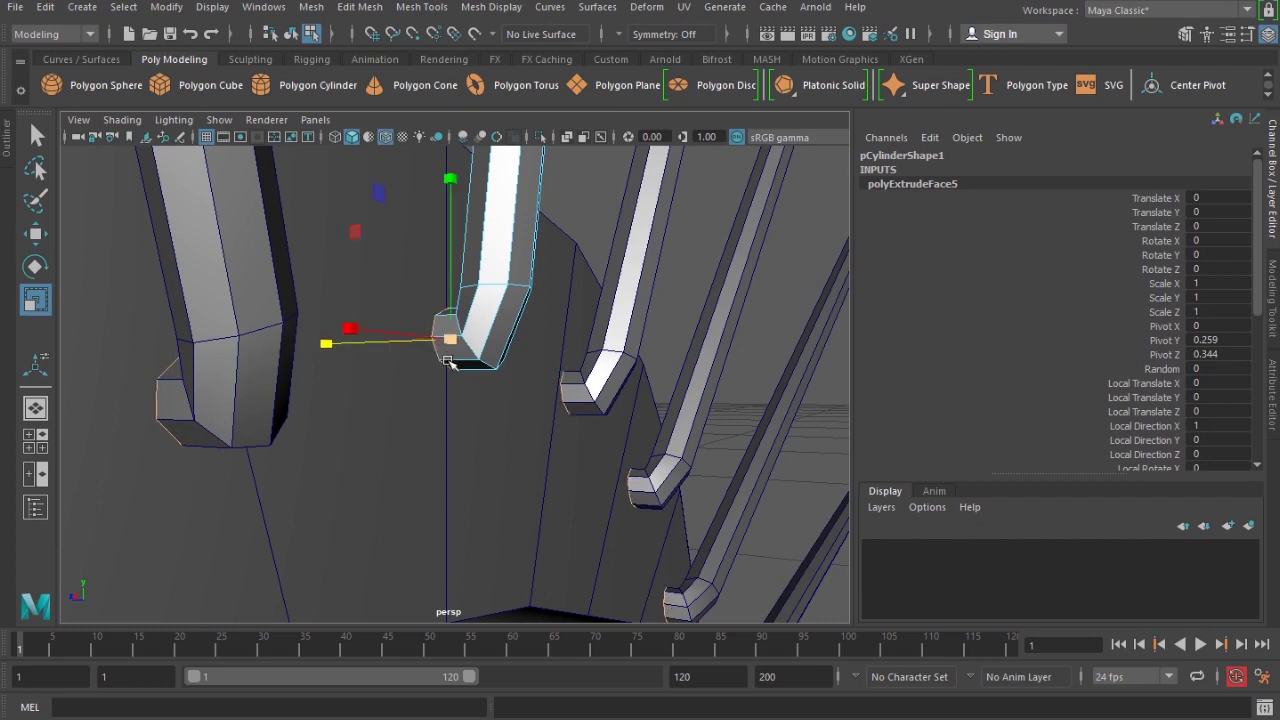
pyautogui.moveTo(446, 243); pyautogui.dragTo(452, 272)
pyautogui.scroll(-5, 440, 375)
pyautogui.keyDown('alt'); pyautogui.moveTo(437, 383); pyautogui.dragTo(574, 480); pyautogui.keyUp('alt')
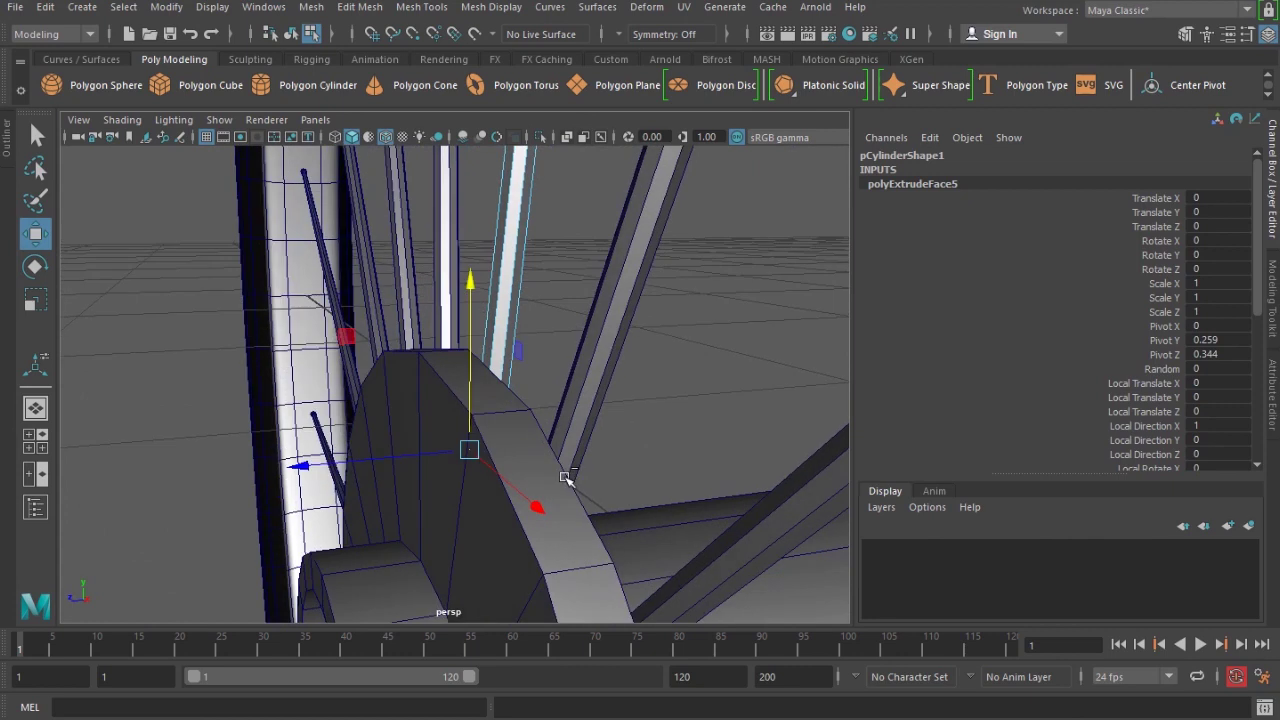
# - Extrude the spoke end through the hub flange along Z and flatten its outer face
pyautogui.hotkey('ctrl', 'e')
pyautogui.press('w')
pyautogui.moveTo(397, 459); pyautogui.dragTo(362, 477)
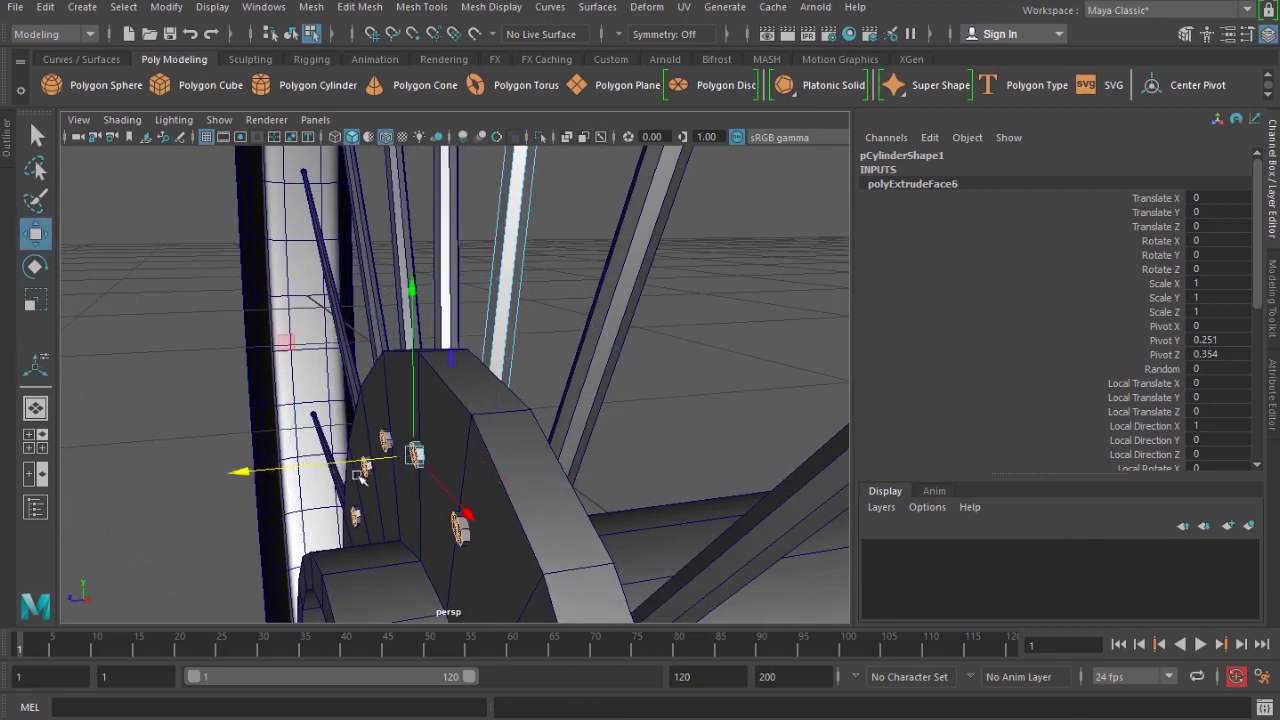
pyautogui.press('r')
pyautogui.moveTo(250, 471); pyautogui.dragTo(415, 473)
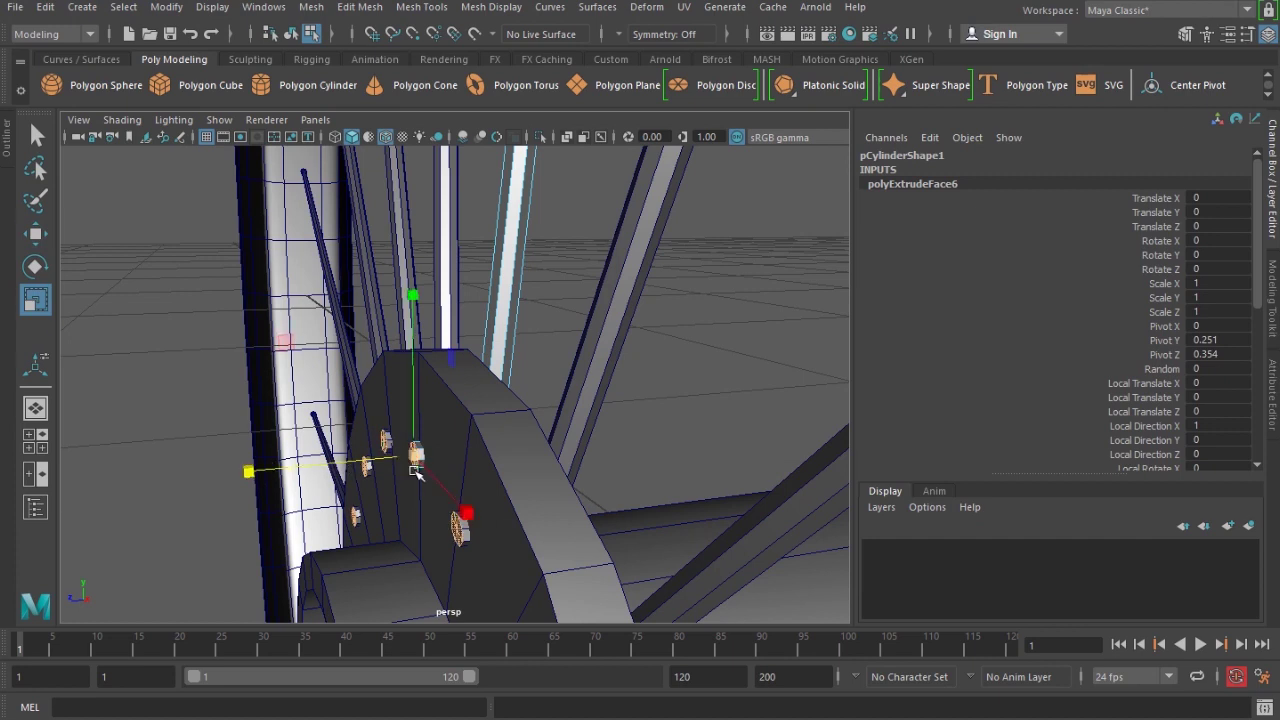
# - Form a wider head on the protruding spoke end by scaling up one new extrusion and adding another
pyautogui.press('w')
pyautogui.hotkey('ctrl', 'e')
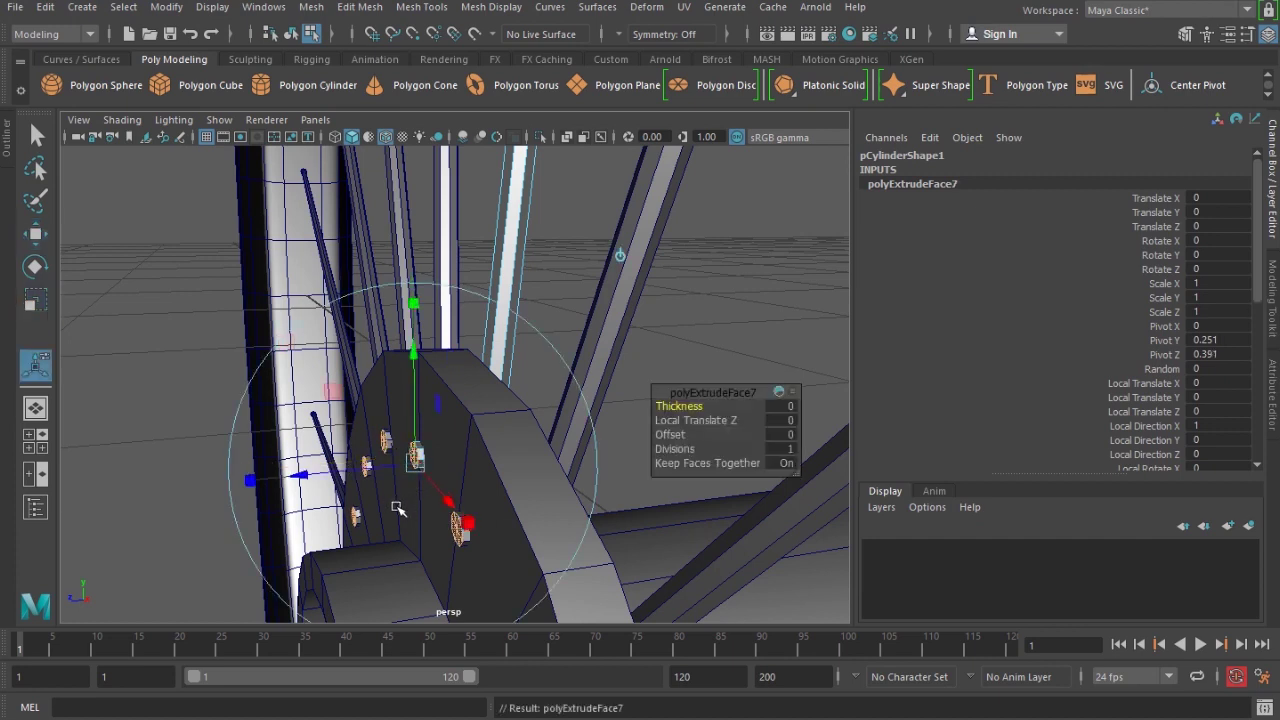
pyautogui.press('r')
pyautogui.moveTo(415, 458); pyautogui.dragTo(432, 468)
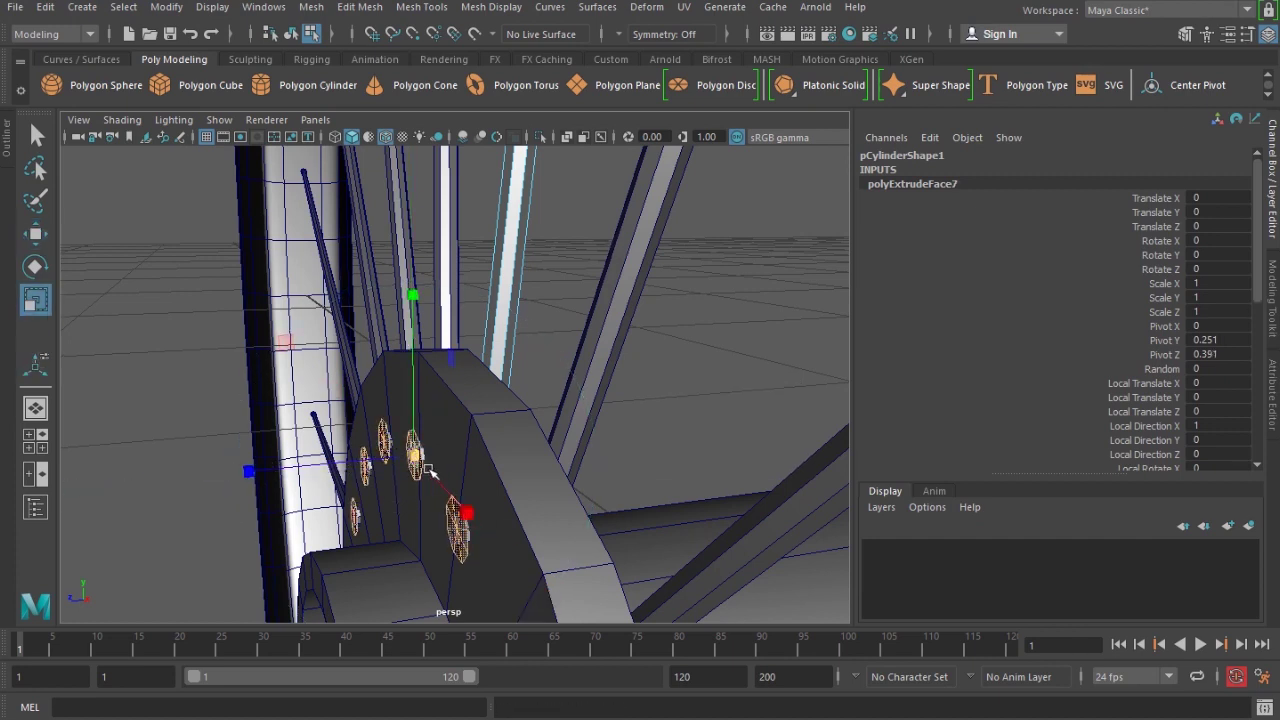
pyautogui.hotkey('ctrl', 'e')
pyautogui.press('w')
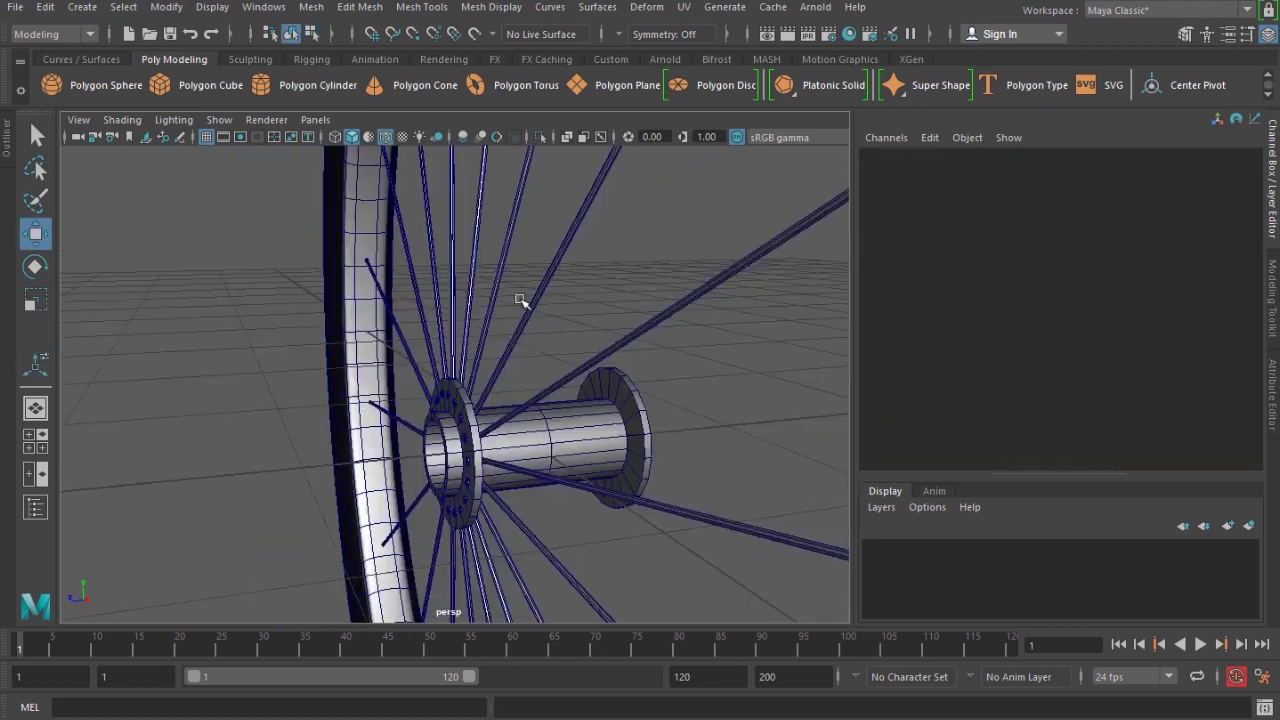
# - Show the Outliner and select all the spokes from pCylinder1 to pCylinder18
pyautogui.scroll(-6, 520, 300)
pyautogui.keyDown('alt'); pyautogui.moveTo(520, 300); pyautogui.dragTo(577, 391); pyautogui.keyUp('alt')
pyautogui.scroll(4, 583, 406)
pyautogui.scroll(-4, 577, 391)
pyautogui.keyDown('alt'); pyautogui.moveTo(577, 391); pyautogui.dragTo(564, 456, button='middle'); pyautogui.keyUp('alt')
pyautogui.keyDown('alt'); pyautogui.moveTo(564, 456); pyautogui.dragTo(554, 462); pyautogui.keyUp('alt')
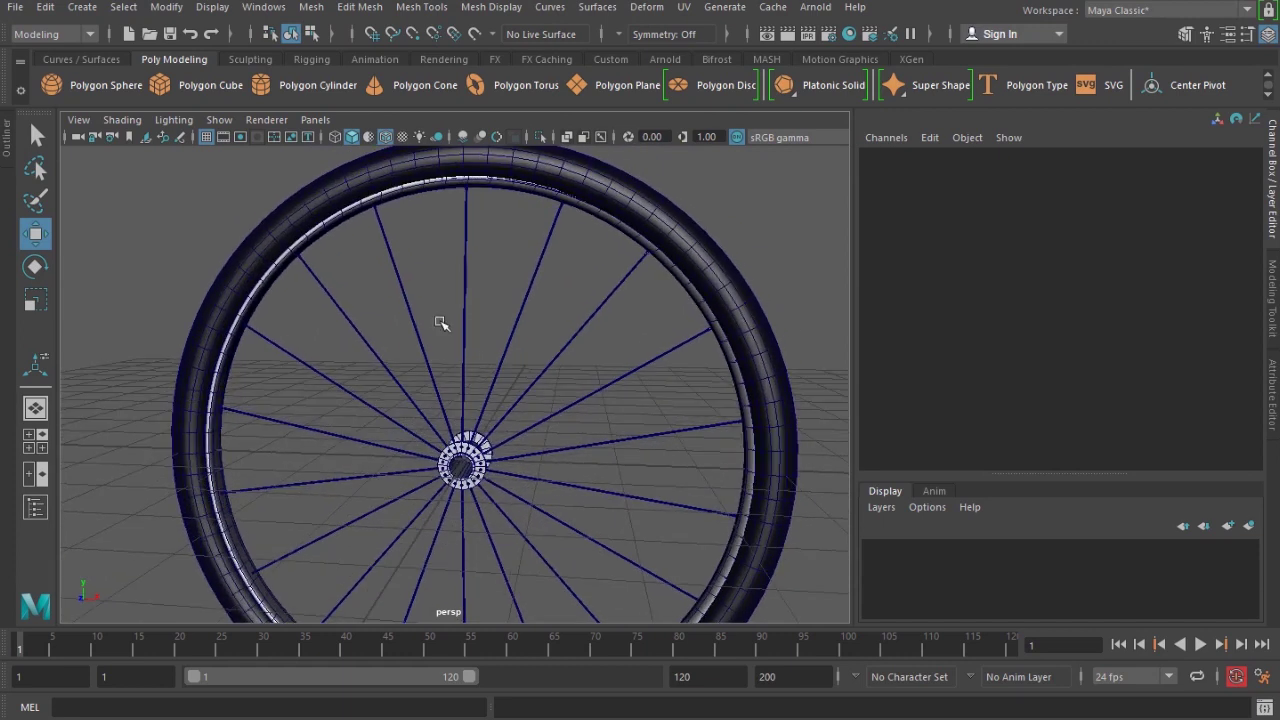
pyautogui.scroll(1, 440, 322)
pyautogui.click(260, 8)
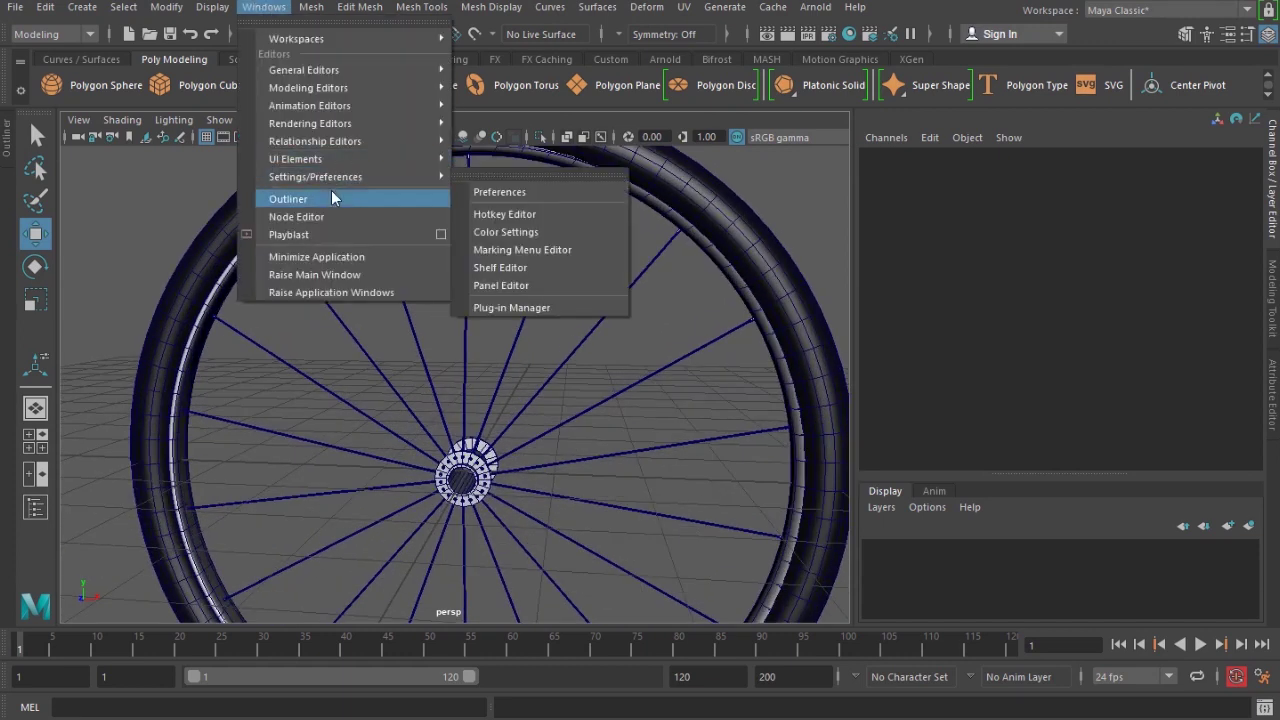
pyautogui.click(333, 198)
pyautogui.click(103, 299)
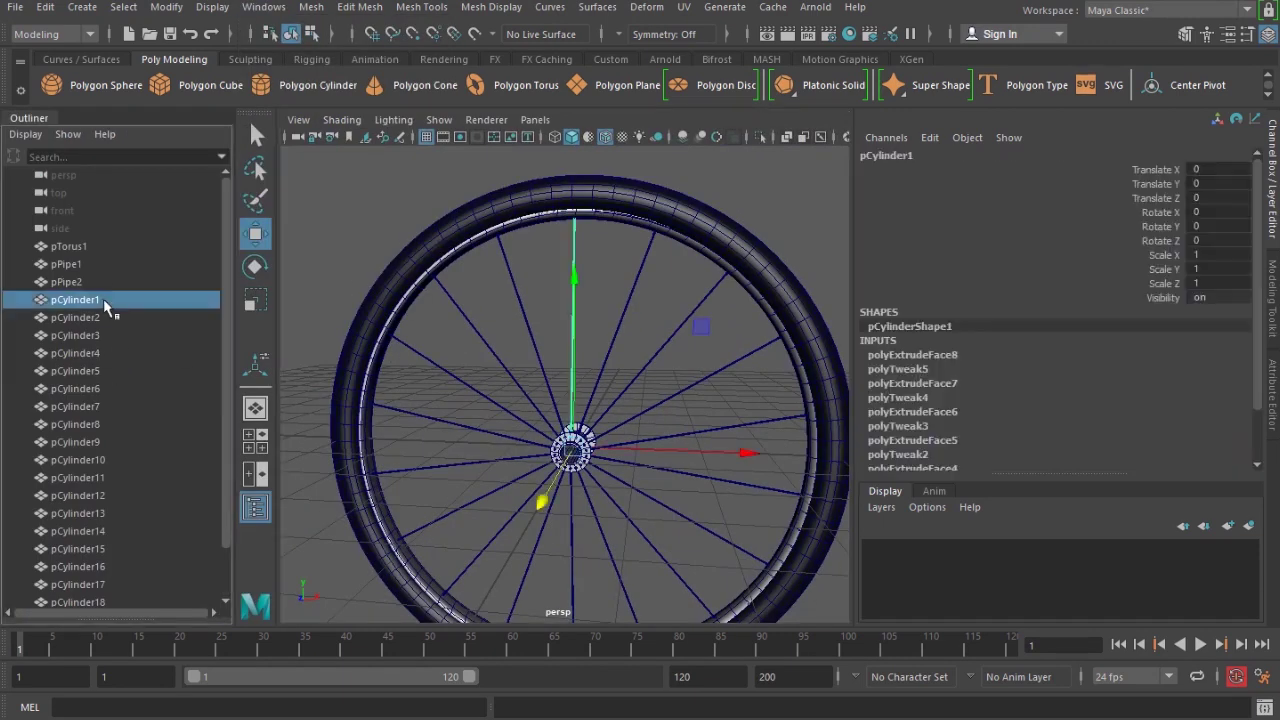
pyautogui.scroll(-1, 126, 387)
pyautogui.keyDown('shift'); pyautogui.click(104, 548); pyautogui.keyUp('shift')
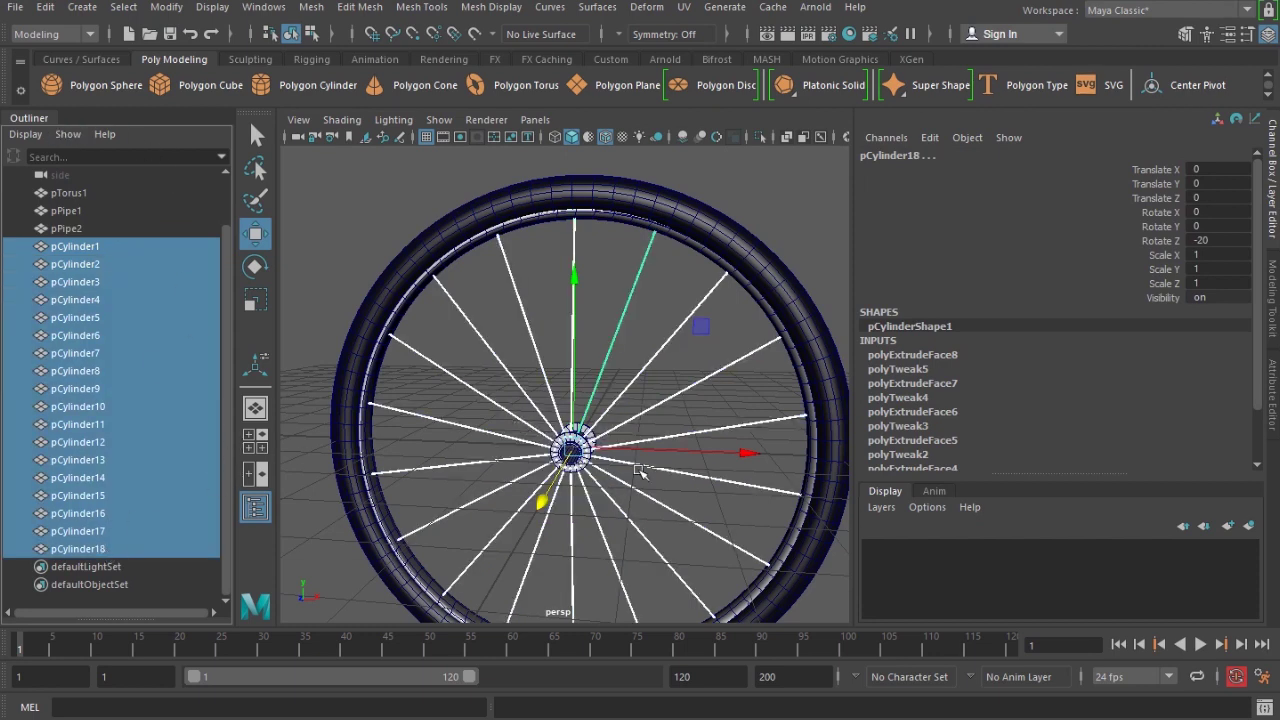
# - Combine the 18 selected spokes into one mesh and delete its construction history
pyautogui.keyDown('alt'); pyautogui.moveTo(636, 470); pyautogui.dragTo(592, 474); pyautogui.keyUp('alt')
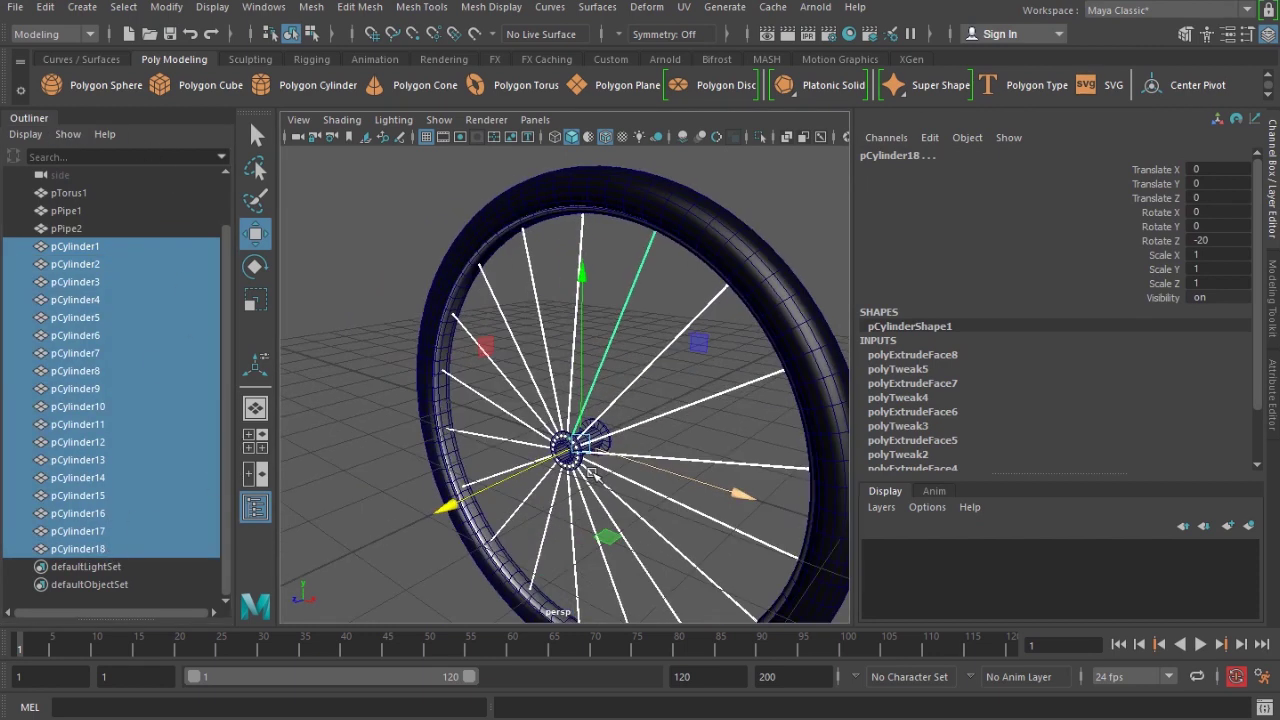
pyautogui.keyDown('alt'); pyautogui.moveTo(592, 474); pyautogui.dragTo(587, 512, button='right'); pyautogui.keyUp('alt')
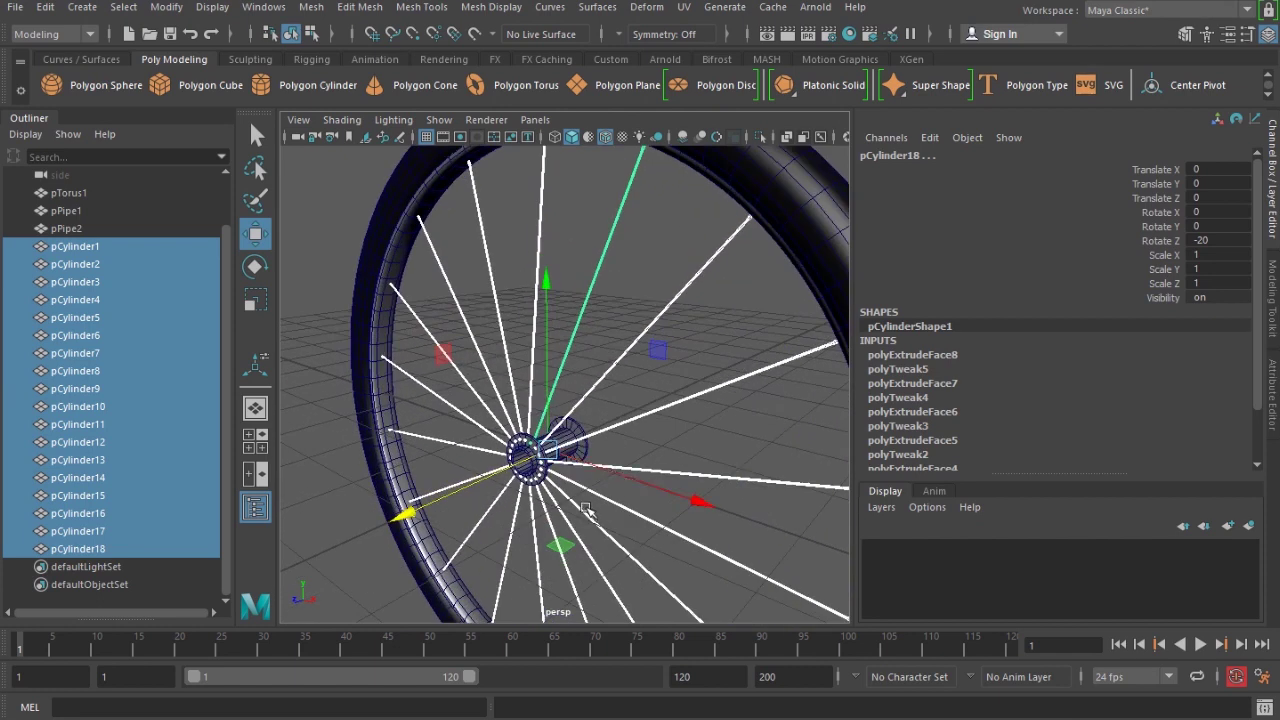
pyautogui.click(311, 7)
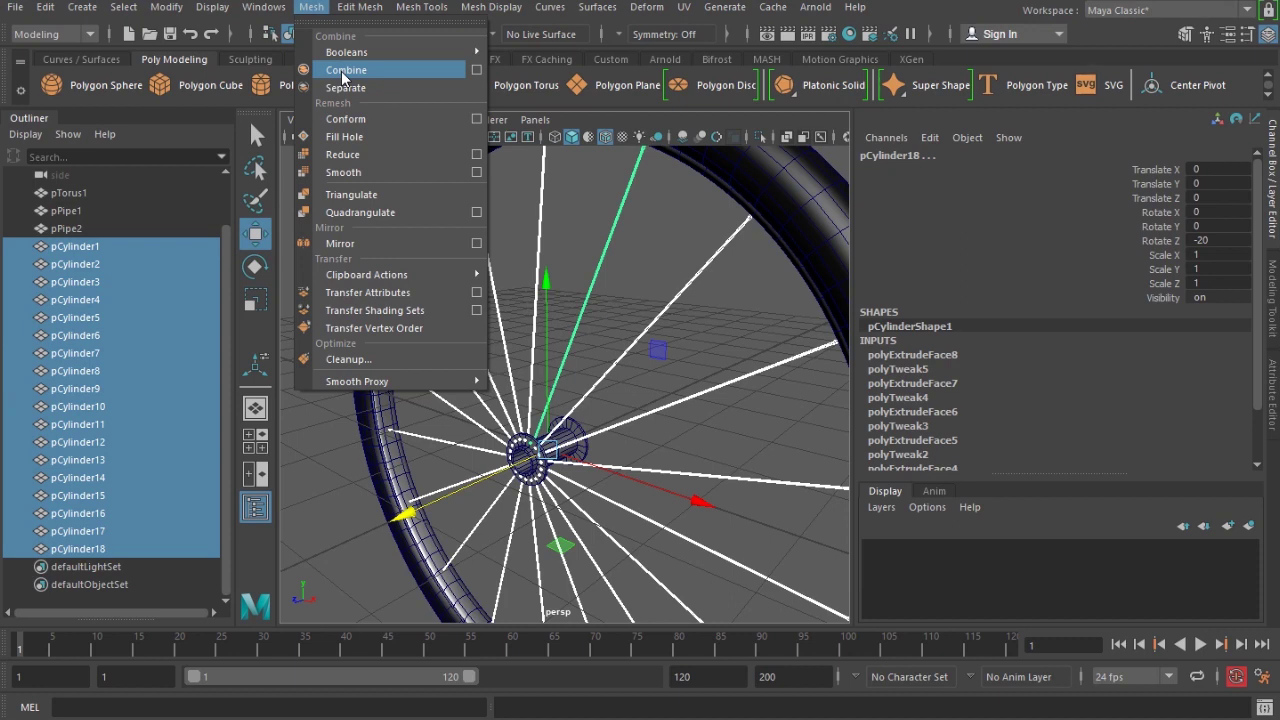
pyautogui.click(344, 70)
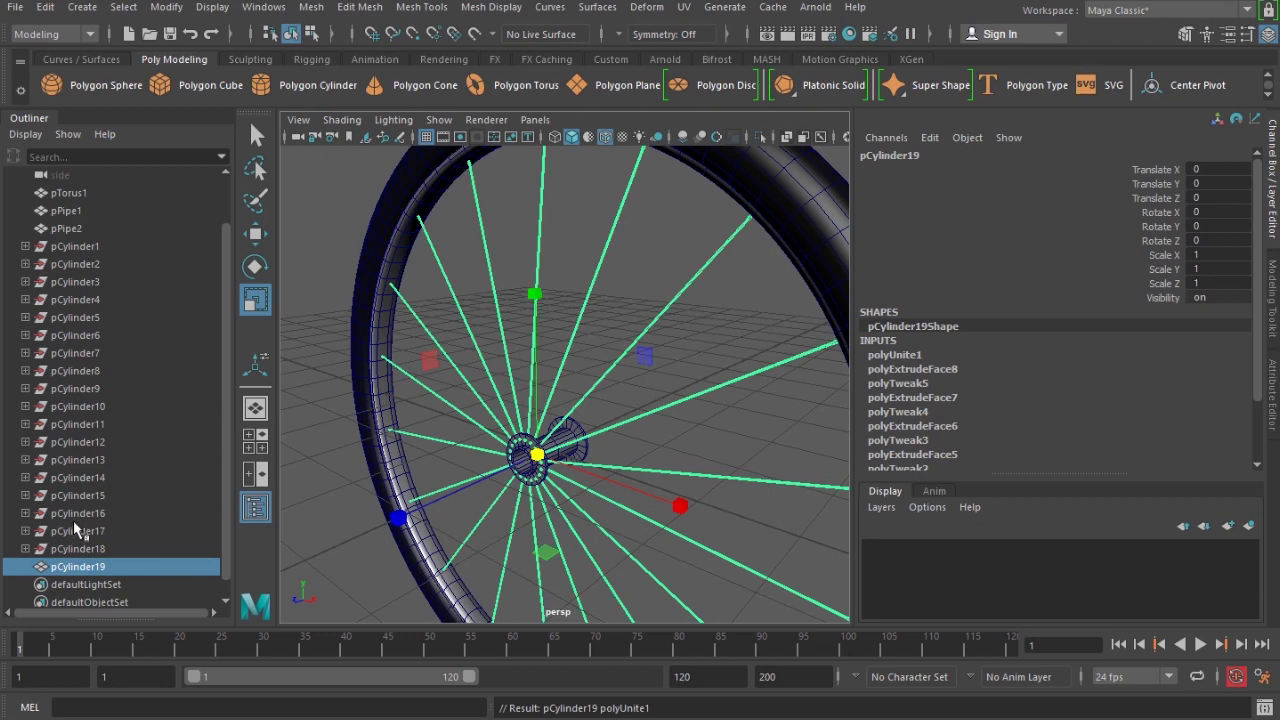
pyautogui.hotkey('alt', 'shift', 'd')
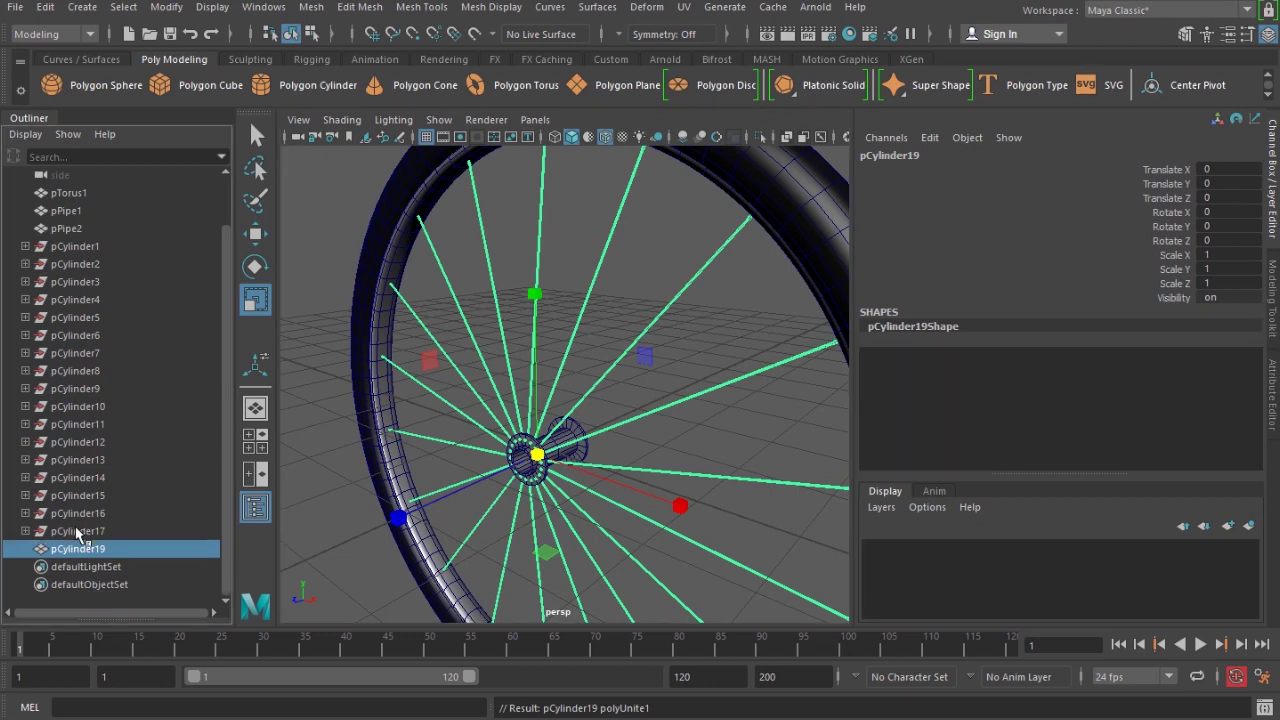
# - Delete the leftover groups pCylinder1 to pCylinder17 and select the combined spoke mesh pCylinder19 for moving
pyautogui.moveTo(75, 534); pyautogui.dragTo(101, 250)
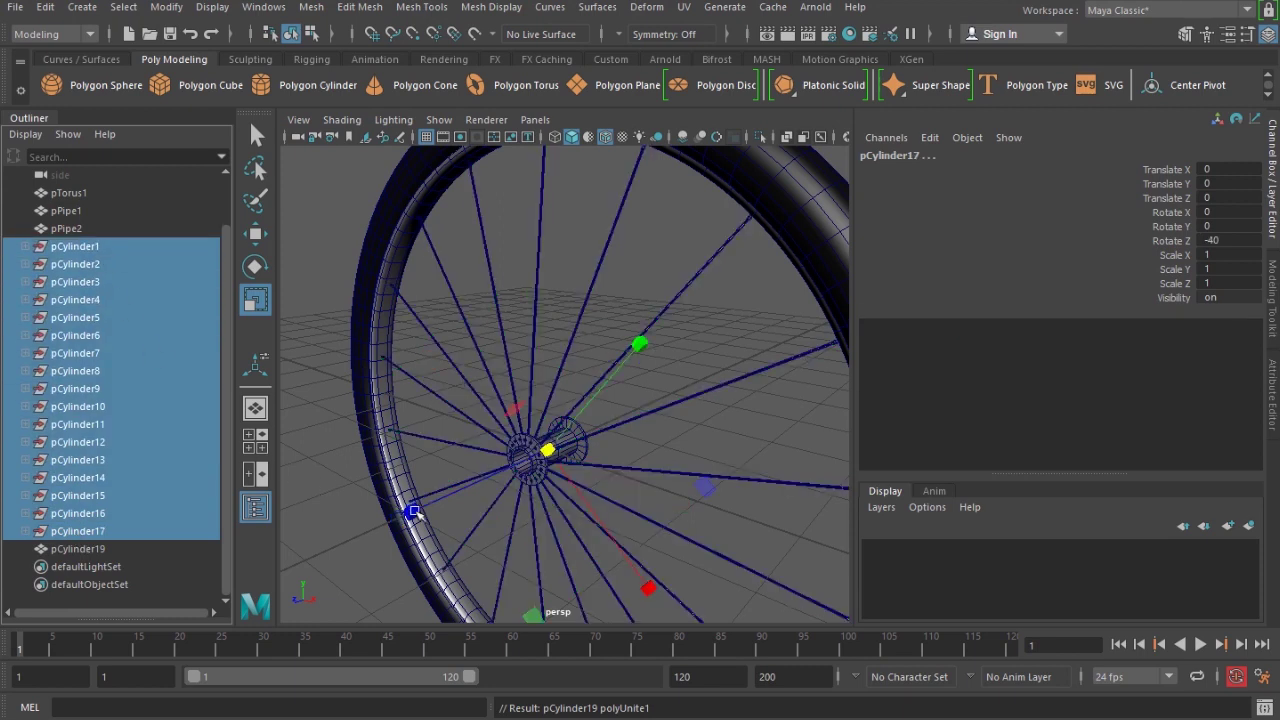
pyautogui.press('Delete')
pyautogui.click(80, 300)
pyautogui.keyDown('alt'); pyautogui.moveTo(437, 429); pyautogui.dragTo(553, 425); pyautogui.keyUp('alt')
pyautogui.press('w')
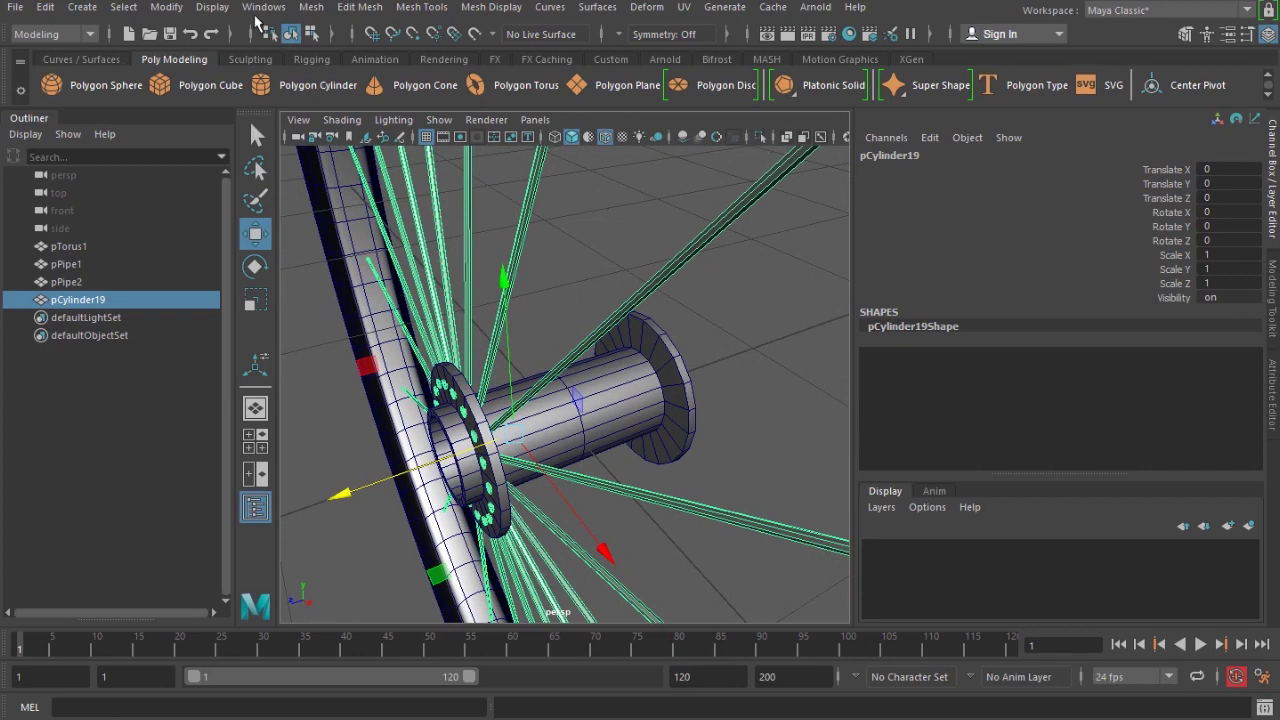
# - Examine the pivot position setting in the Combine options
pyautogui.click(311, 7)
pyautogui.click(475, 70)
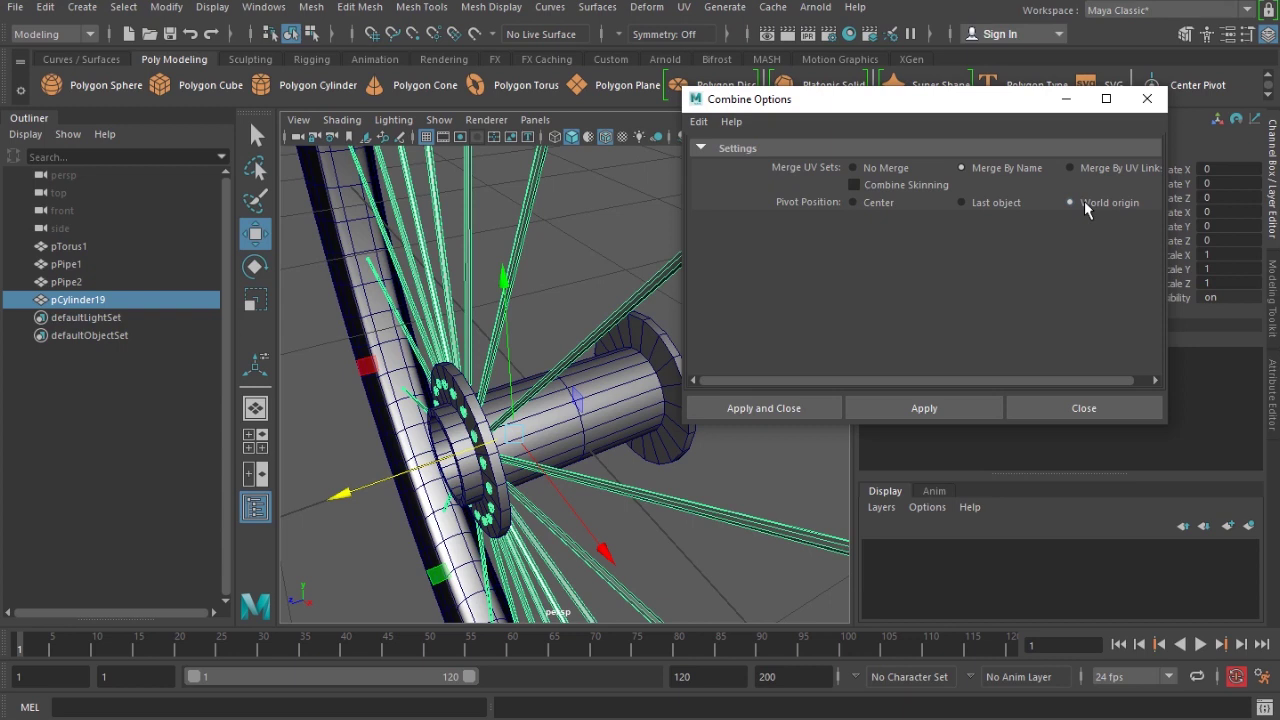
pyautogui.click(1147, 99)
# - Isolate the combined spokes and snap their pivot to the world origin on the grid
pyautogui.click(759, 137)
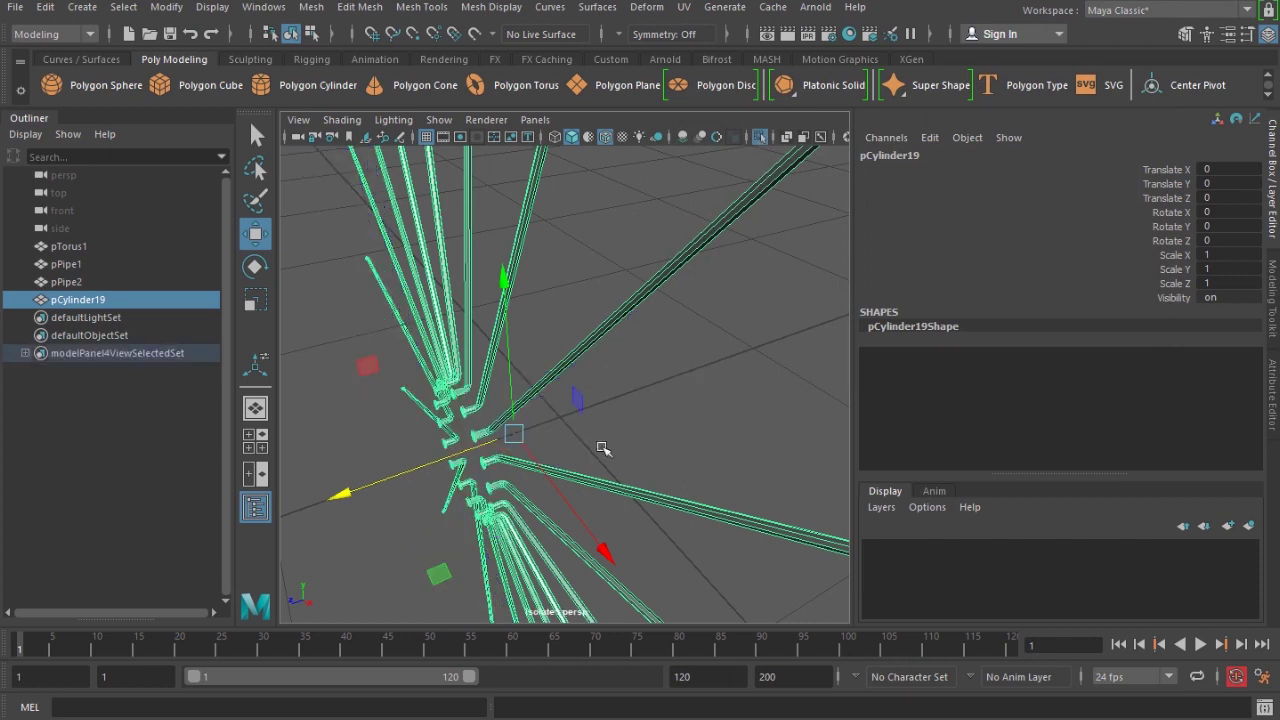
pyautogui.press('d')
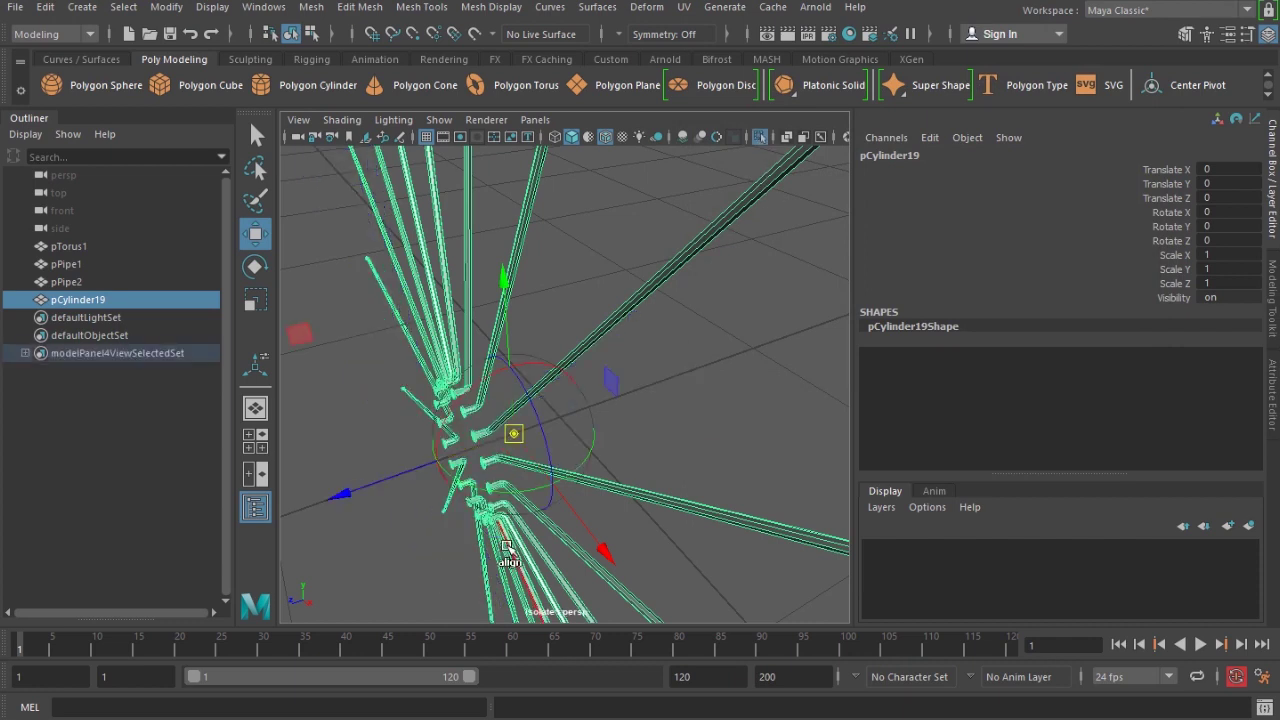
pyautogui.press('x')
pyautogui.moveTo(563, 423); pyautogui.dragTo(570, 420, button='middle')
pyautogui.press('d')
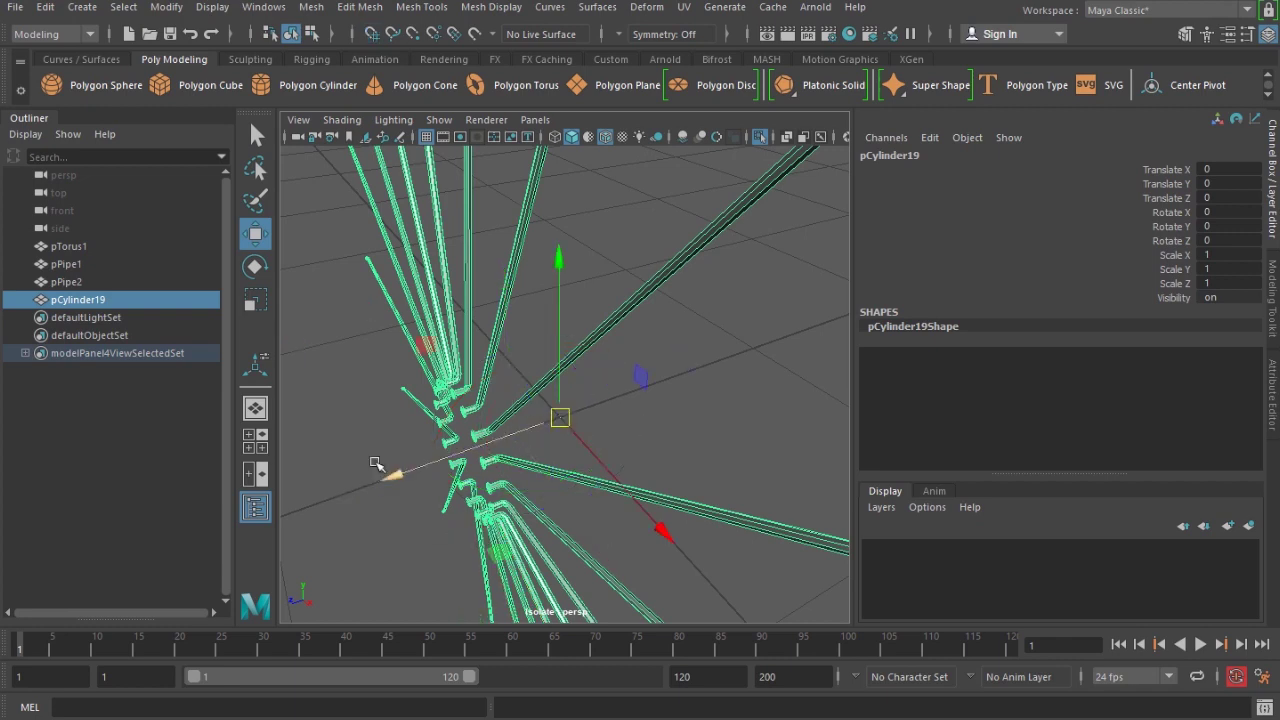
# - Collapse the Outliner and end the isolation to show the whole wheel again
pyautogui.doubleClick(30, 118)
pyautogui.scroll(-5, 560, 411)
pyautogui.keyDown('alt'); pyautogui.moveTo(560, 411); pyautogui.dragTo(610, 400); pyautogui.keyUp('alt')
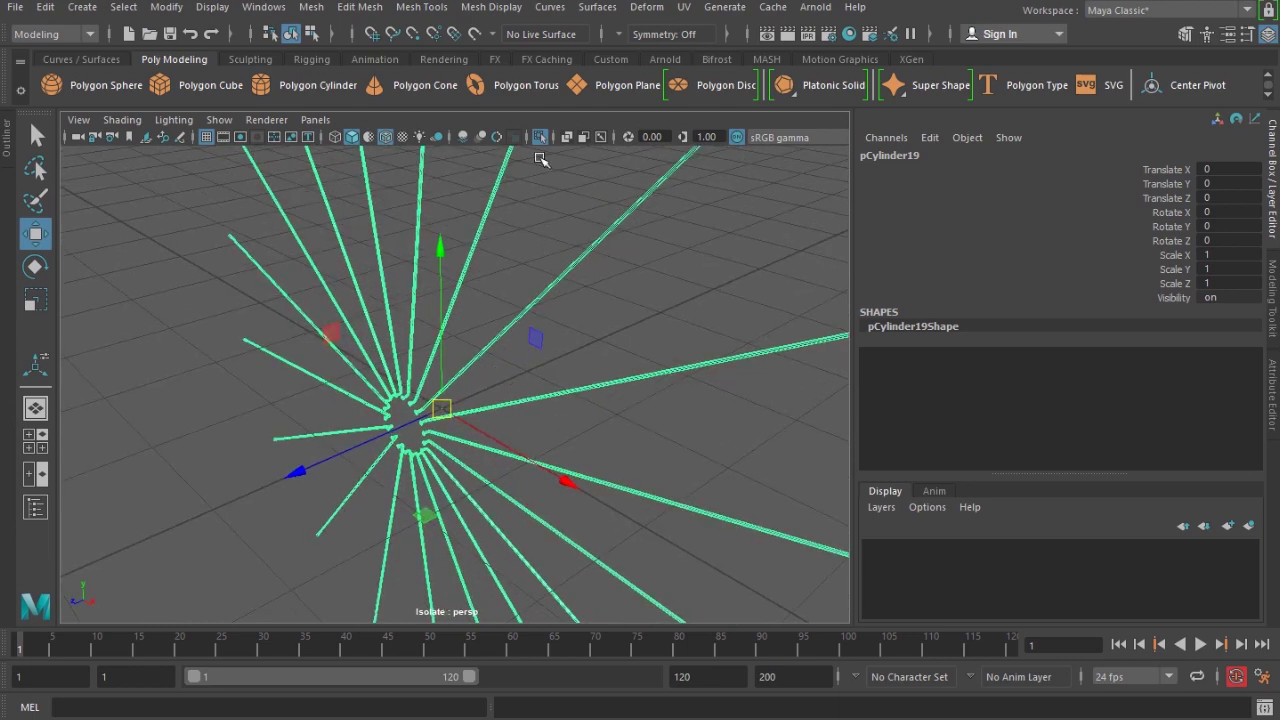
pyautogui.click(540, 138)
pyautogui.scroll(4, 600, 553)
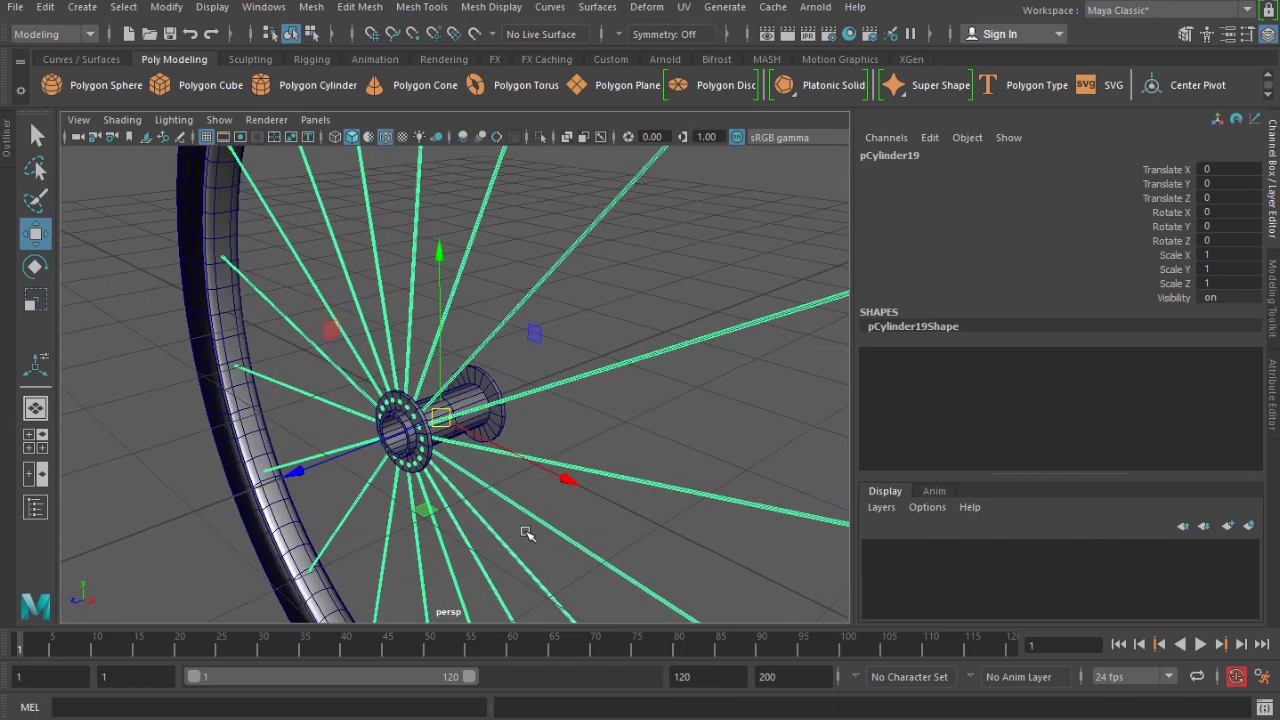
# - Duplicate the combined spokes and mirror the copy to the opposite hub flange with a Scale Z of -1
pyautogui.keyDown('alt'); pyautogui.moveTo(493, 510); pyautogui.dragTo(472, 517); pyautogui.keyUp('alt')
pyautogui.press('r')
pyautogui.moveTo(293, 467); pyautogui.dragTo(560, 443)
pyautogui.hotkey('ctrl', 'z')
pyautogui.click(1246, 286)
pyautogui.write('-1')
pyautogui.press('Return')
pyautogui.keyDown('alt'); pyautogui.moveTo(757, 371); pyautogui.dragTo(545, 434); pyautogui.keyUp('alt')
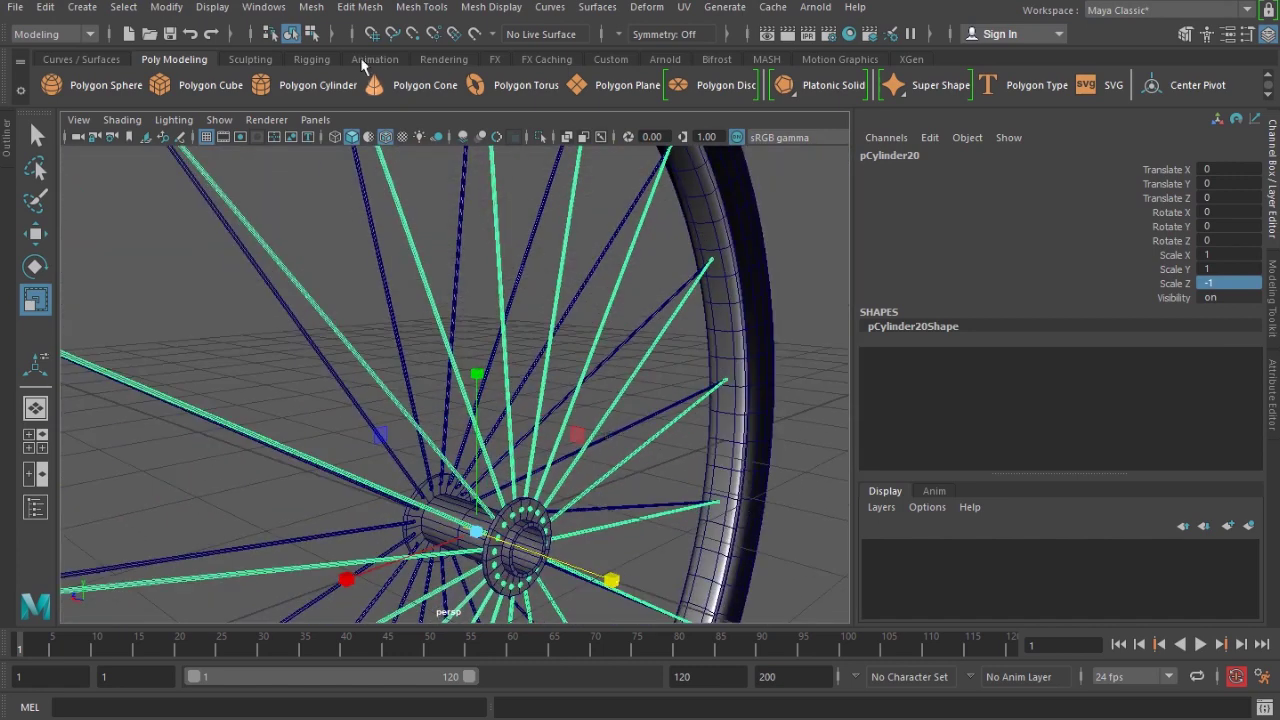
# - Freeze the mirrored spokes' transformations and set their Rotate Z to 10
pyautogui.click(150, 9)
pyautogui.click(290, 88)
pyautogui.keyDown('alt'); pyautogui.moveTo(513, 381); pyautogui.dragTo(479, 329); pyautogui.keyUp('alt')
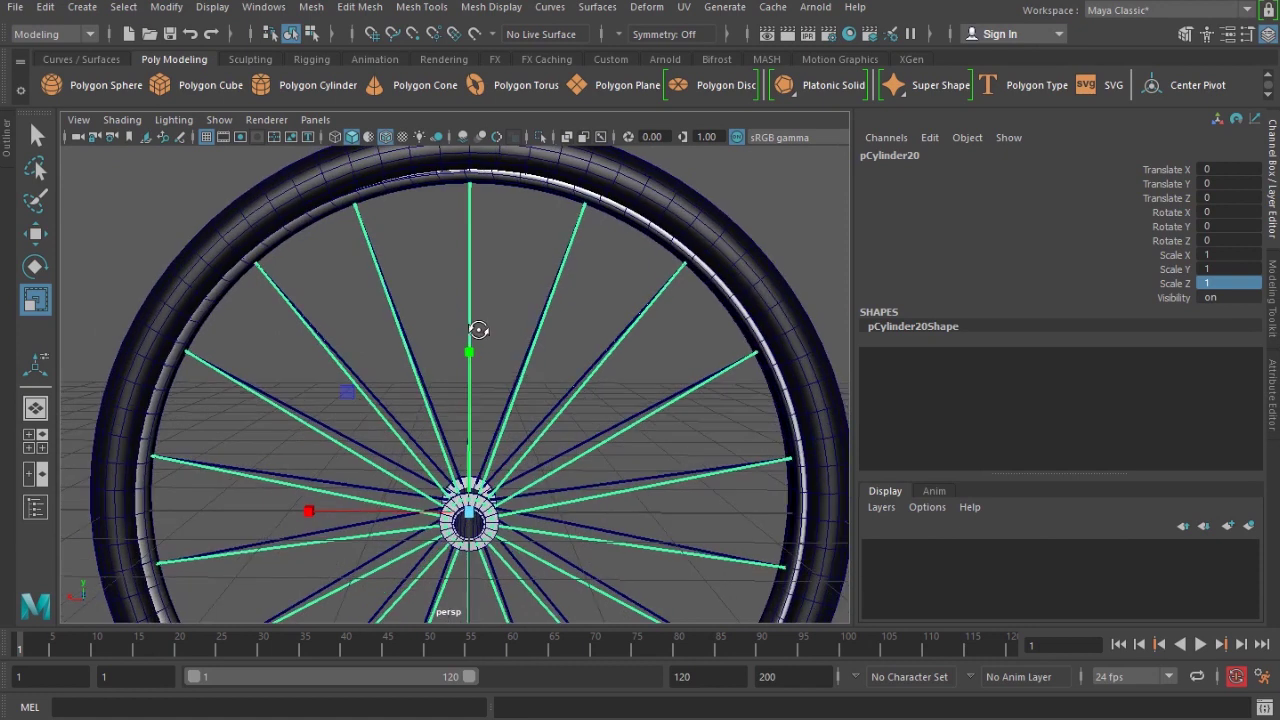
pyautogui.press('e')
pyautogui.doubleClick(1236, 238)
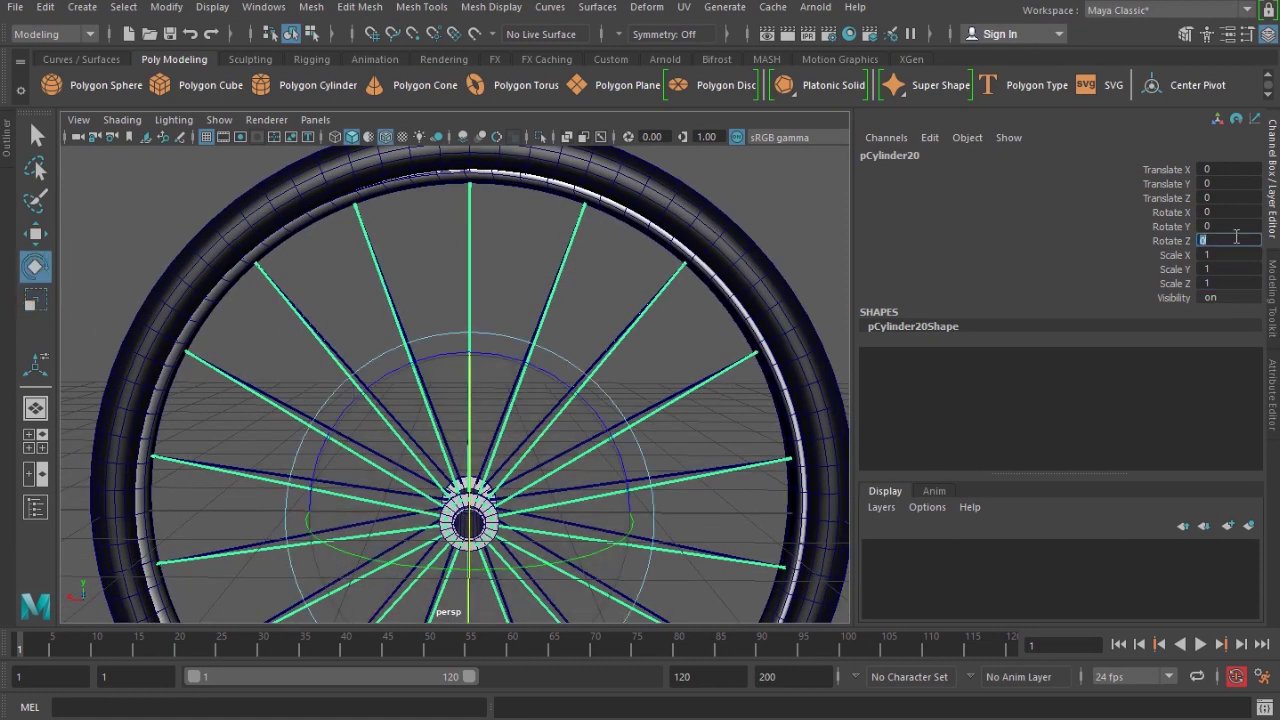
pyautogui.press('Return')
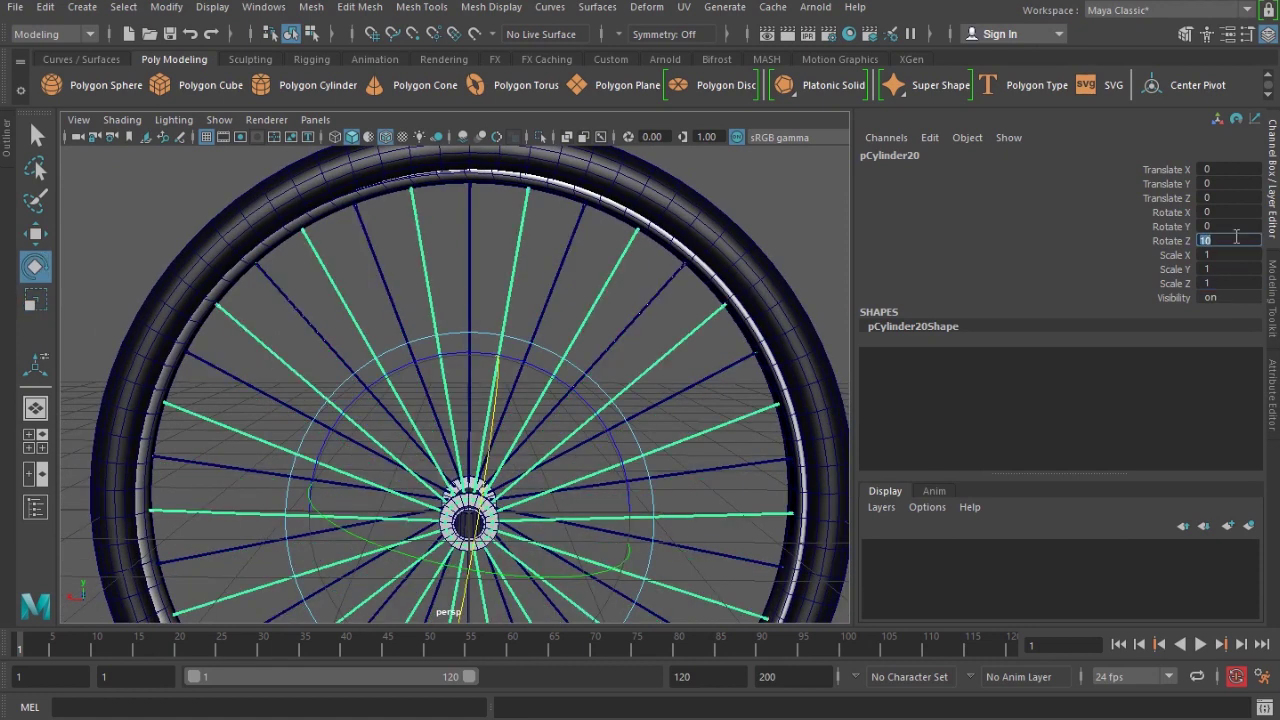
# - Deselect the spokes and turn off the wireframe overlay on the shaded wheel
pyautogui.keyDown('alt'); pyautogui.moveTo(397, 226); pyautogui.dragTo(453, 206); pyautogui.keyUp('alt')
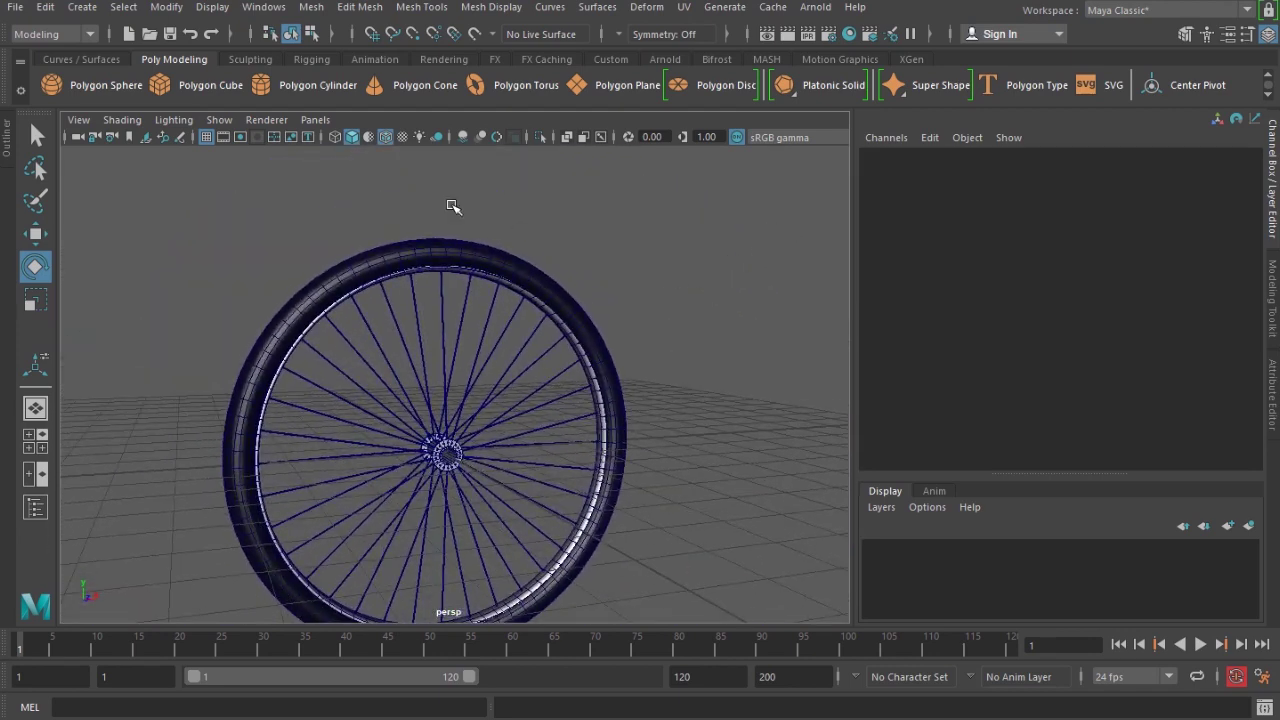
pyautogui.click(386, 137)
pyautogui.moveTo(590, 300)
pyautogui.keyDown('alt'); pyautogui.mouseDown()
pyautogui.moveTo(617, 334)
pyautogui.moveTo(574, 357)
pyautogui.moveTo(771, 354)
pyautogui.moveTo(459, 357)
pyautogui.moveTo(548, 361)
pyautogui.mouseUp(); pyautogui.keyUp('alt')
pyautogui.keyDown('alt'); pyautogui.moveTo(577, 430); pyautogui.dragTo(491, 429); pyautogui.keyUp('alt')
pyautogui.keyDown('alt'); pyautogui.moveTo(491, 429); pyautogui.dragTo(450, 503, button='middle'); pyautogui.keyUp('alt')
pyautogui.keyDown('alt'); pyautogui.moveTo(450, 503); pyautogui.dragTo(418, 387, button='right'); pyautogui.keyUp('alt')
# - Create a polygon cube and raise it over the top of the tire to a Translate Y of about 4.008
pyautogui.click(163, 87)
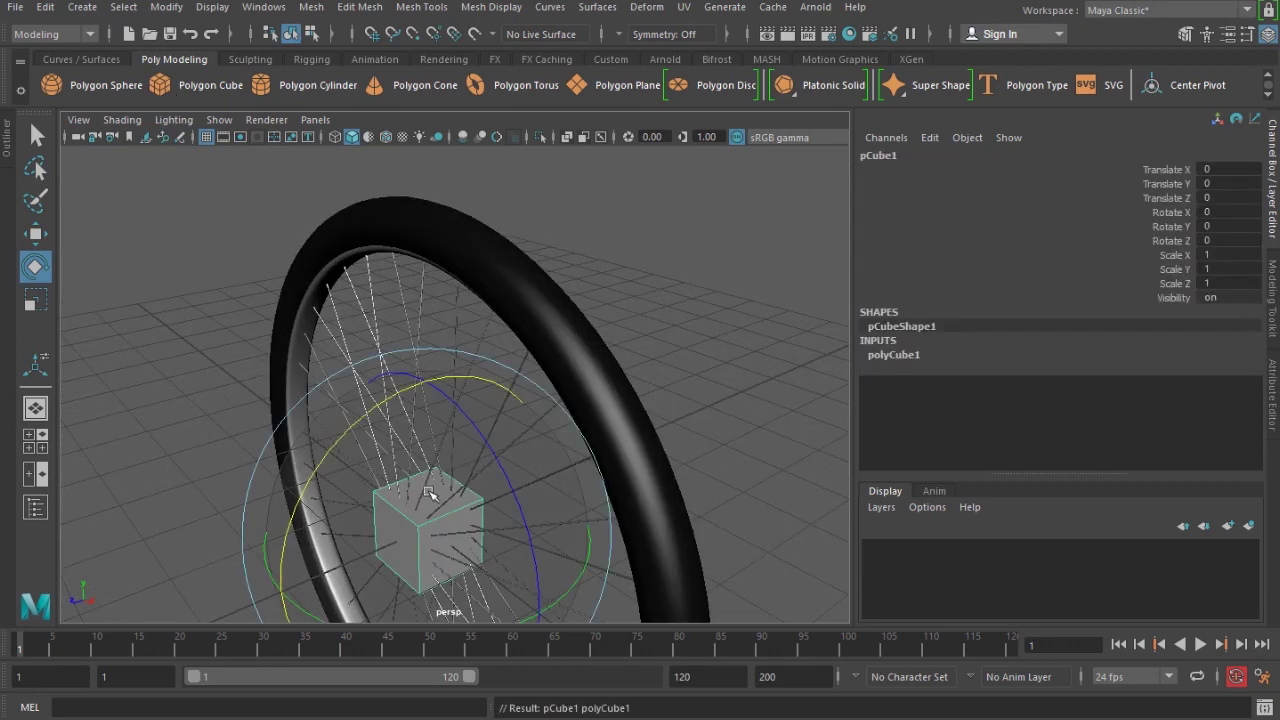
pyautogui.press('w')
pyautogui.moveTo(423, 450); pyautogui.dragTo(470, 140)
pyautogui.press('f')
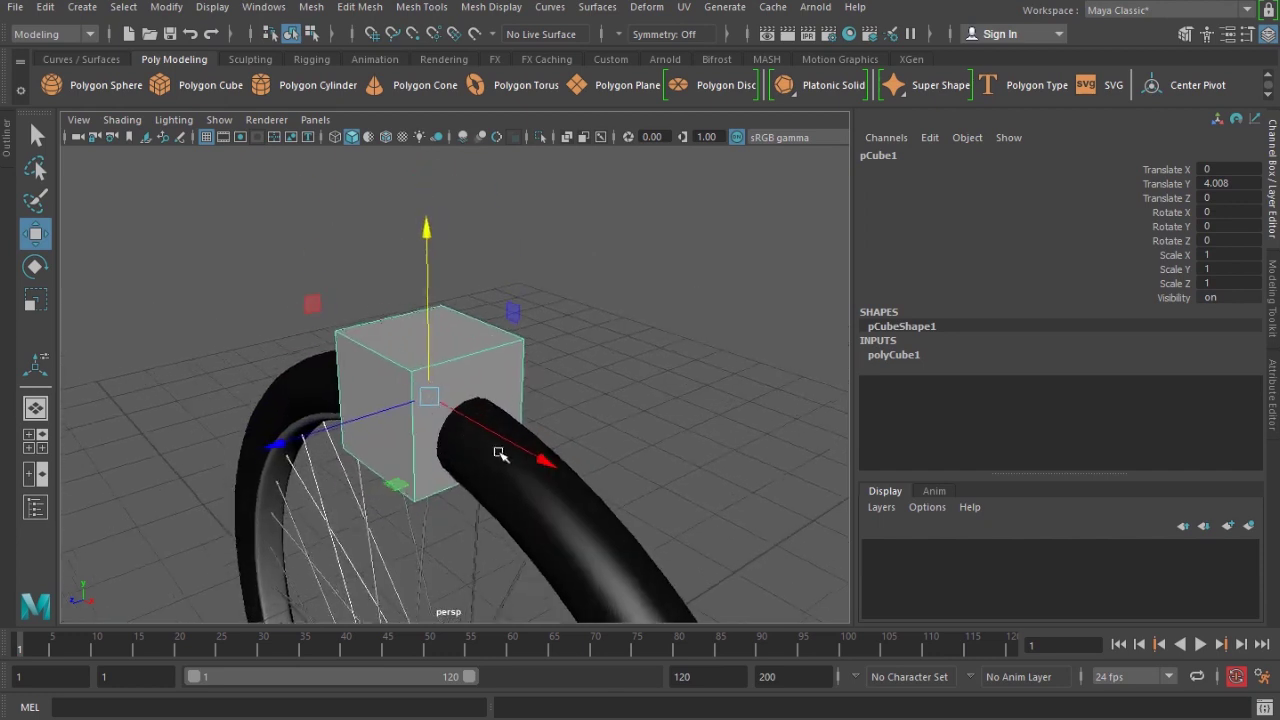
# - Shrink and flatten the cube into a small block scaled about 0.067 × 0.028 × 0.067, raised to a Translate Y of about 4.208
pyautogui.press('r')
pyautogui.moveTo(409, 406); pyautogui.dragTo(355, 412)
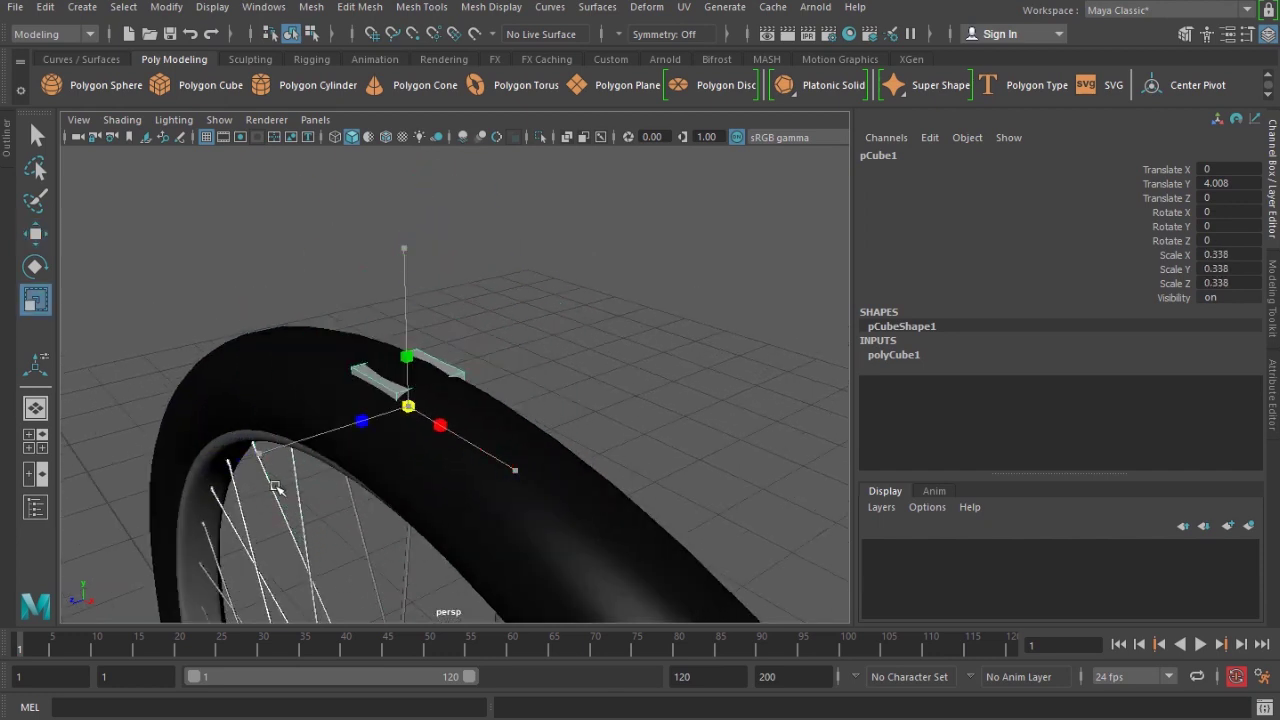
pyautogui.press('w')
pyautogui.moveTo(420, 289); pyautogui.dragTo(412, 234)
pyautogui.press('r')
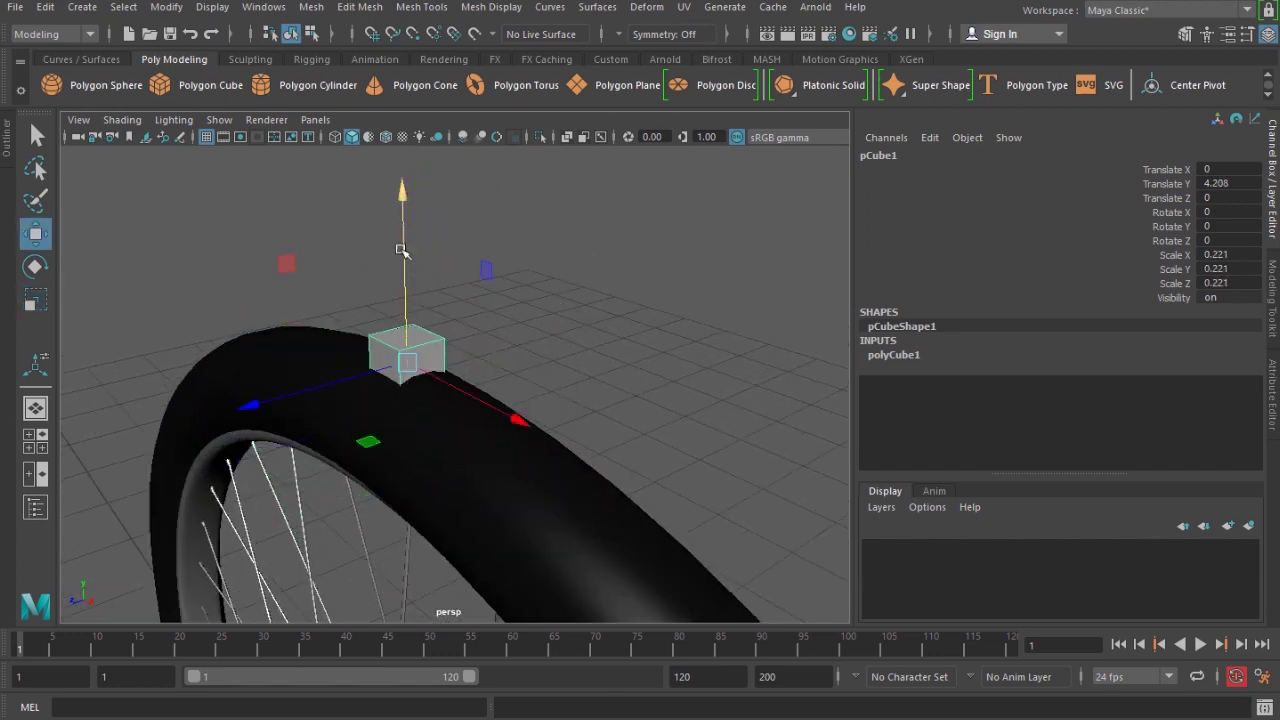
pyautogui.moveTo(405, 360); pyautogui.dragTo(389, 391)
pyautogui.moveTo(403, 200); pyautogui.dragTo(370, 346)
pyautogui.scroll(5, 404, 378)
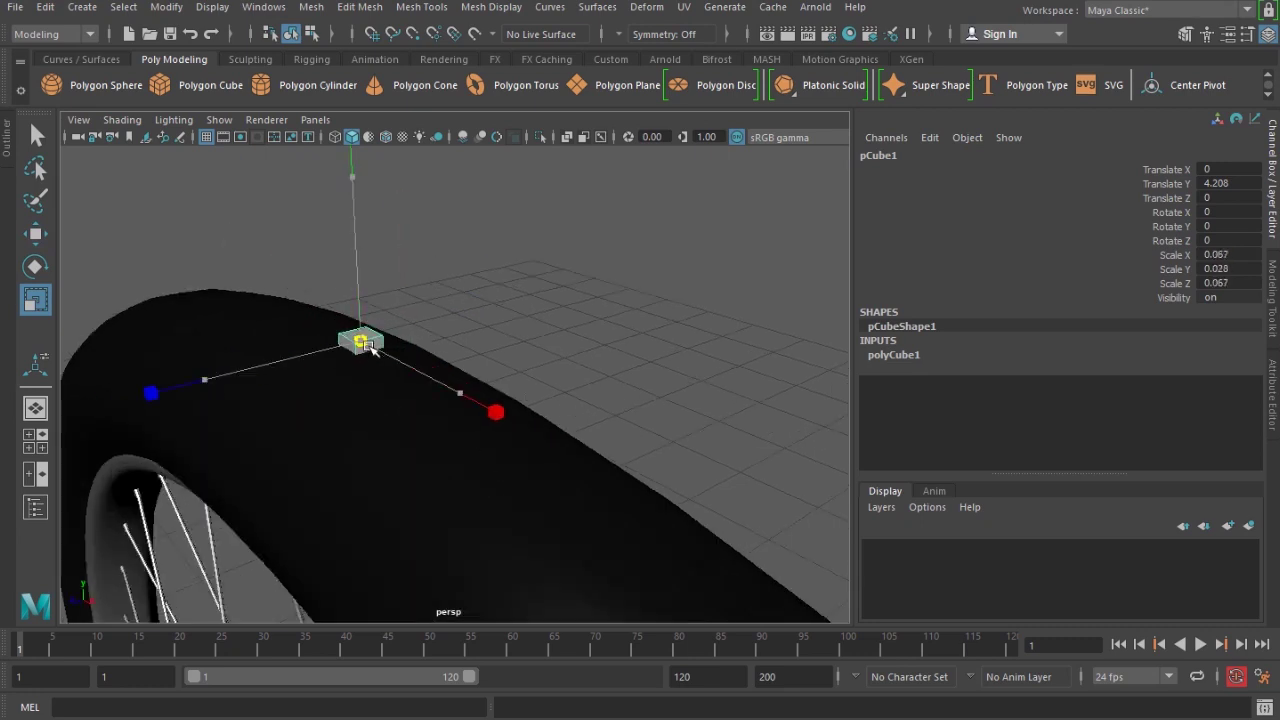
# - Lower the tread block to a Translate Y of about 4.2 and enlarge it uniformly to a scale of about 0.087 × 0.036 × 0.087
pyautogui.press('w')
pyautogui.moveTo(352, 264)
pyautogui.mouseDown()
pyautogui.moveTo(362, 244)
pyautogui.moveTo(363, 259)
pyautogui.mouseUp()
pyautogui.click(639, 417)
pyautogui.keyDown('alt'); pyautogui.moveTo(640, 418); pyautogui.dragTo(545, 388); pyautogui.keyUp('alt')
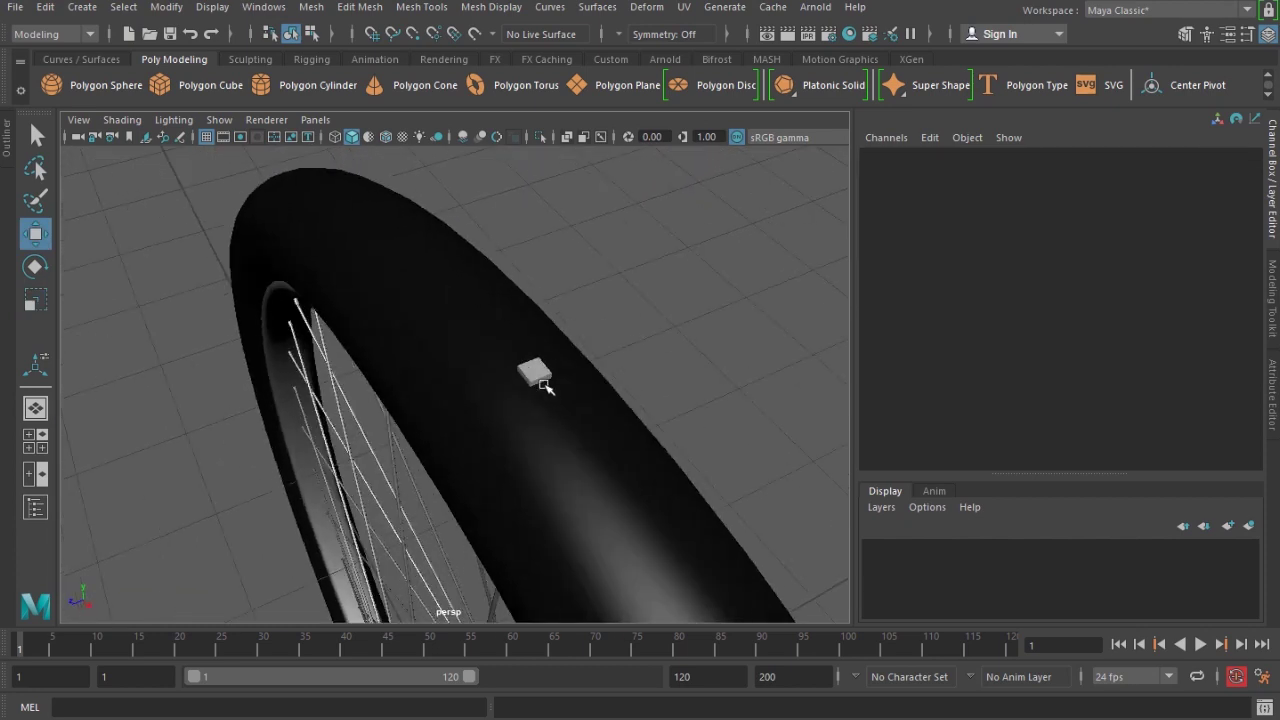
pyautogui.click(545, 388)
pyautogui.keyDown('alt'); pyautogui.moveTo(531, 443); pyautogui.dragTo(568, 481); pyautogui.keyUp('alt')
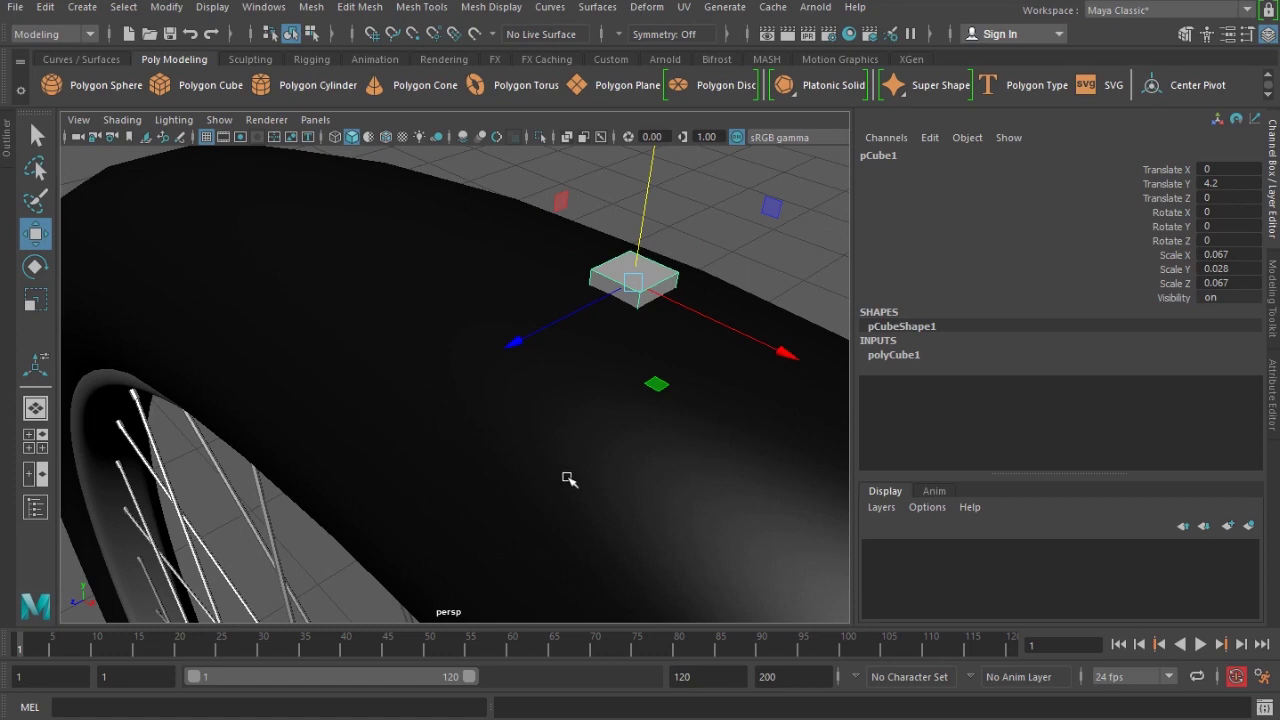
pyautogui.press('r')
pyautogui.moveTo(633, 283); pyautogui.dragTo(534, 363)
pyautogui.scroll(-5, 648, 320)
# - In the side view, duplicate the tread block, move the copy to about Y 4.167, Z -0.175, and tilt it about -40 degrees in X
pyautogui.press('space')
pyautogui.keyDown('alt'); pyautogui.moveTo(561, 326); pyautogui.dragTo(528, 510, button='middle'); pyautogui.keyUp('alt')
pyautogui.press('space')
pyautogui.moveTo(468, 440); pyautogui.dragTo(528, 440)
pyautogui.scroll(6, 557, 531)
pyautogui.moveTo(528, 440)
pyautogui.keyDown('alt'); pyautogui.mouseDown(button='middle')
pyautogui.moveTo(557, 531)
pyautogui.moveTo(514, 426)
pyautogui.mouseUp(button='middle'); pyautogui.keyUp('alt')
pyautogui.scroll(6, 516, 424)
pyautogui.press('w')
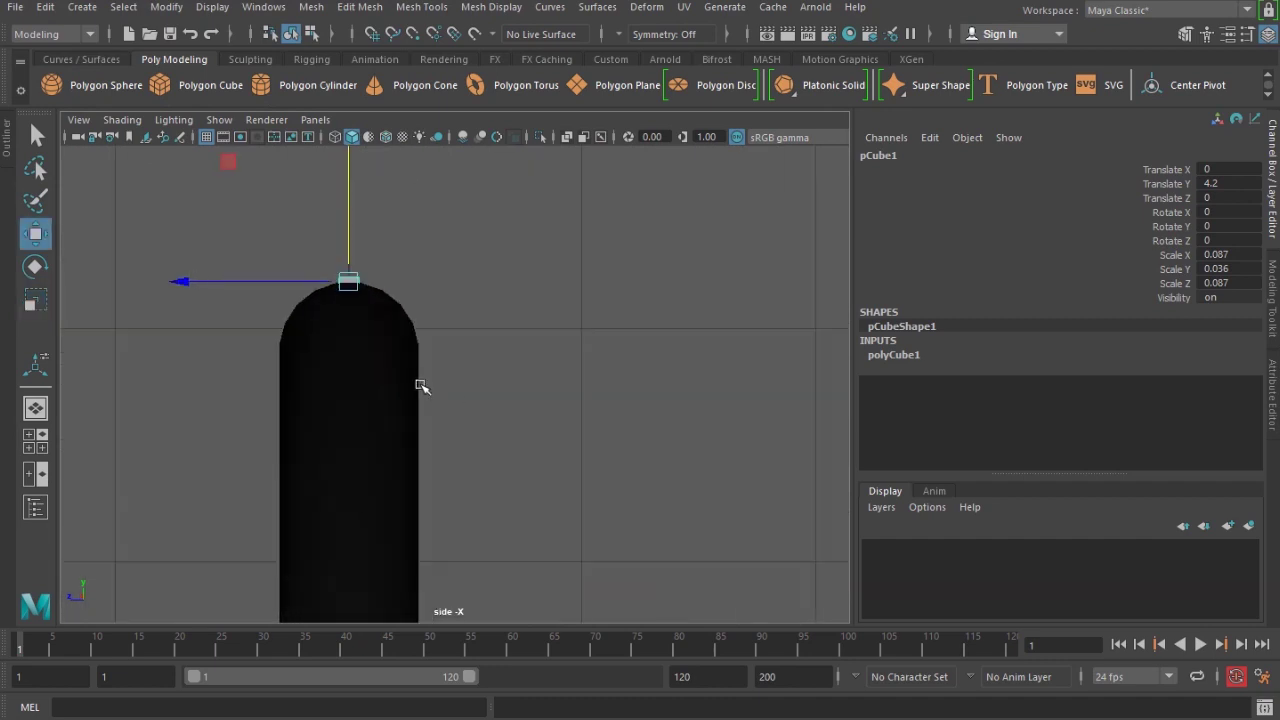
pyautogui.keyDown('alt'); pyautogui.moveTo(420, 386); pyautogui.dragTo(492, 432, button='middle'); pyautogui.keyUp('alt')
pyautogui.scroll(6, 508, 383)
pyautogui.keyDown('alt'); pyautogui.moveTo(508, 380); pyautogui.dragTo(550, 471, button='middle'); pyautogui.keyUp('alt')
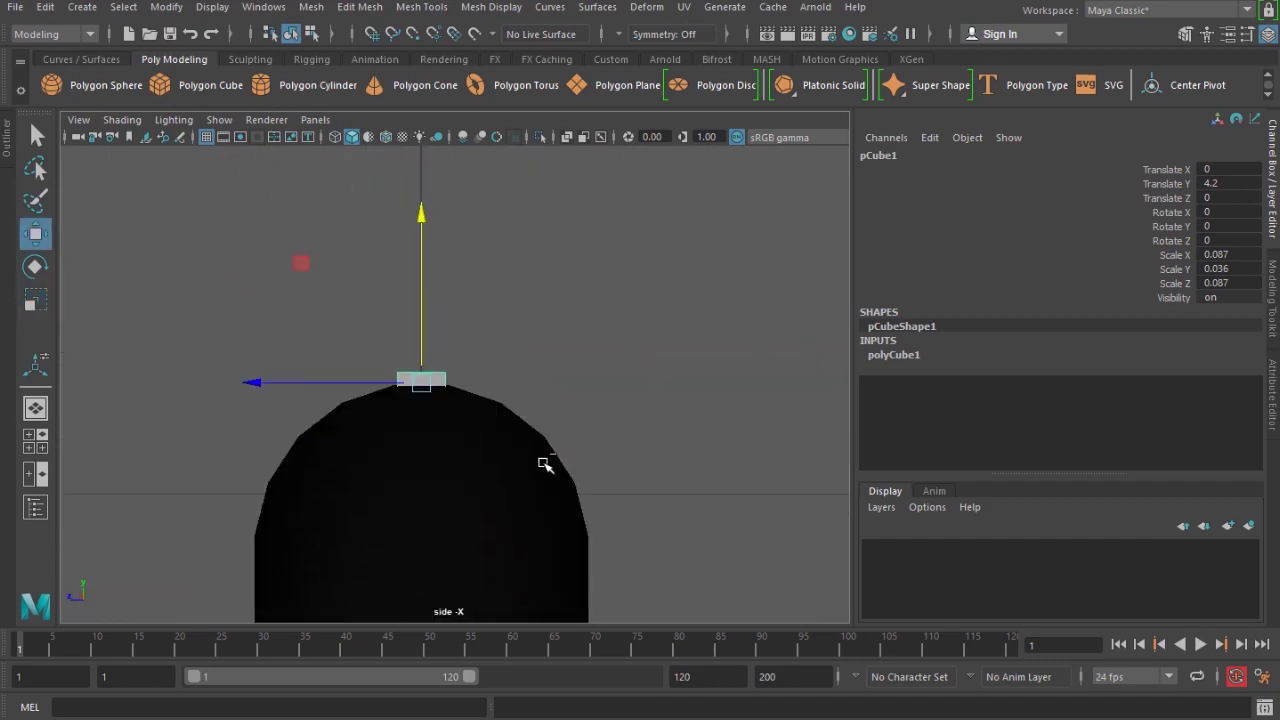
pyautogui.hotkey('ctrl', 'd')
pyautogui.moveTo(425, 381); pyautogui.dragTo(525, 404)
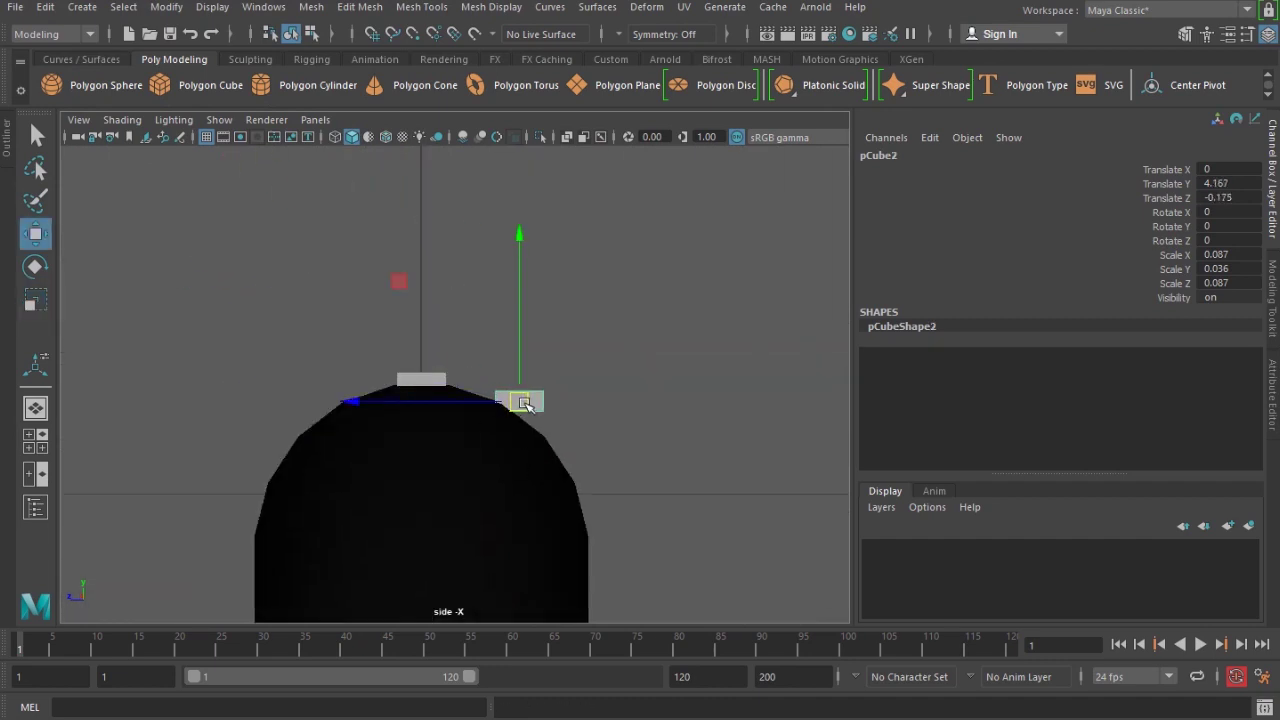
pyautogui.press('e')
pyautogui.moveTo(489, 251); pyautogui.dragTo(603, 248)
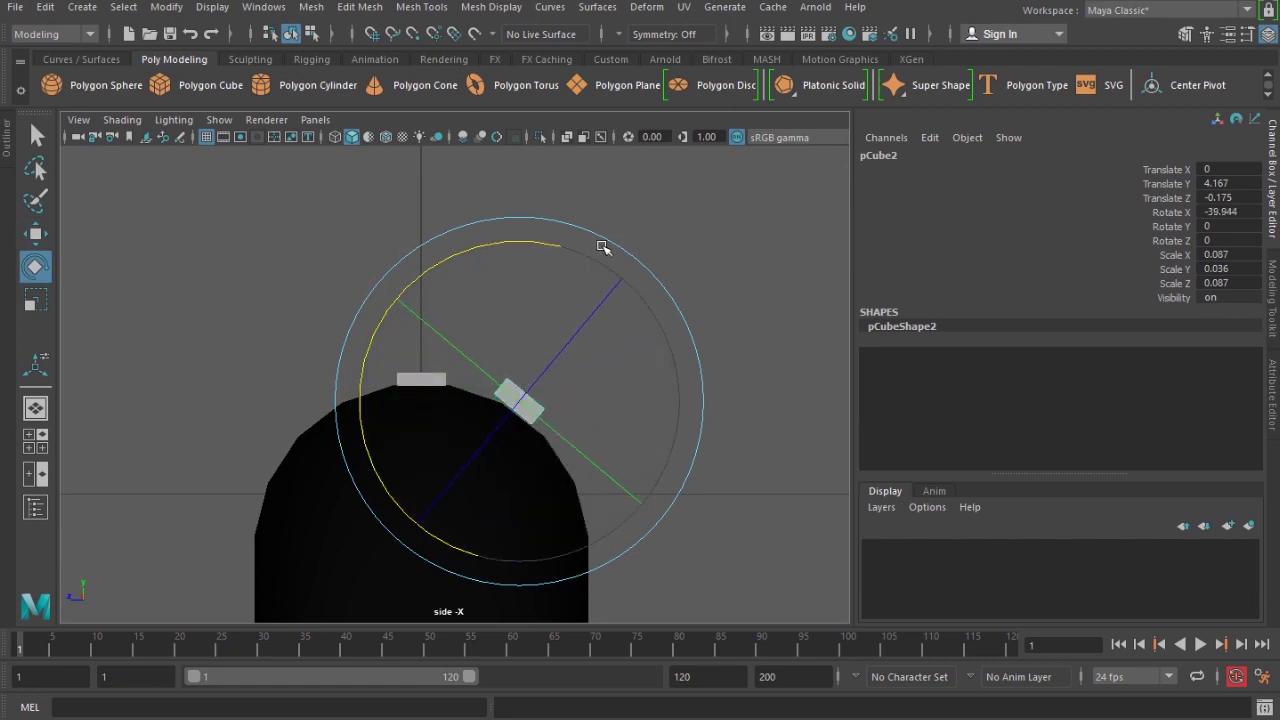
# - Fit the tilted block against the tire at about Translate Y 4.158 and Z -0.156 with a Rotate X of about -38.194
pyautogui.press('w')
pyautogui.moveTo(512, 400); pyautogui.dragTo(443, 387)
pyautogui.click(516, 411)
pyautogui.moveTo(582, 321); pyautogui.dragTo(579, 325)
pyautogui.press('e')
pyautogui.moveTo(474, 264); pyautogui.dragTo(475, 258)
# - Place another block copy farther down the tire's shoulder at about Y 4.068, Z -0.253, tilted to a Rotate X of about -58
pyautogui.press('w')
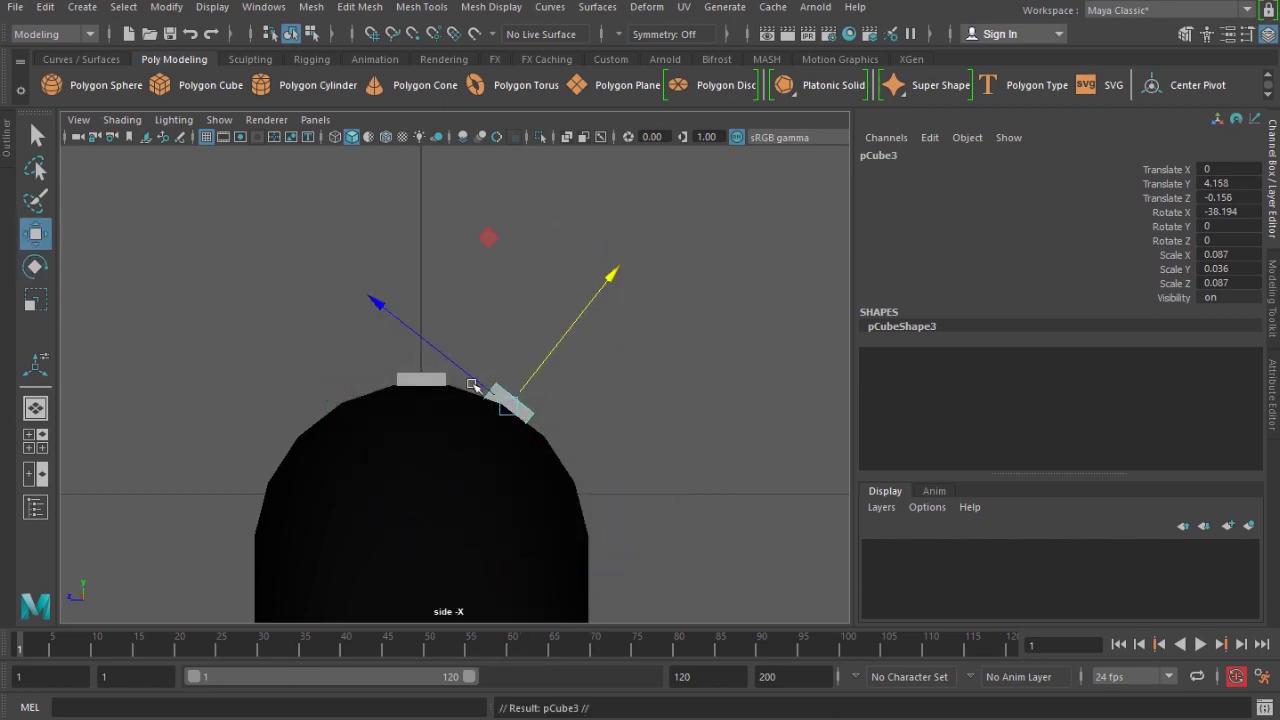
pyautogui.moveTo(473, 386); pyautogui.dragTo(528, 436)
pyautogui.press('r')
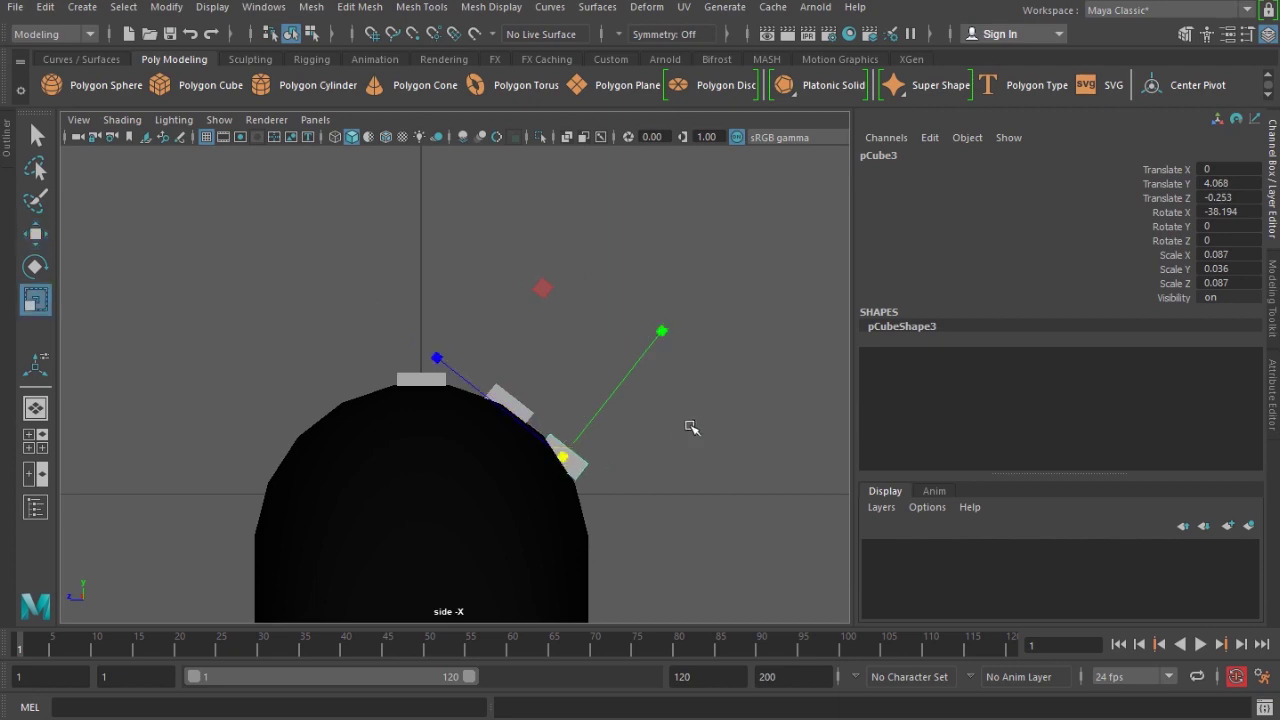
pyautogui.press('e')
pyautogui.moveTo(603, 363); pyautogui.dragTo(640, 343)
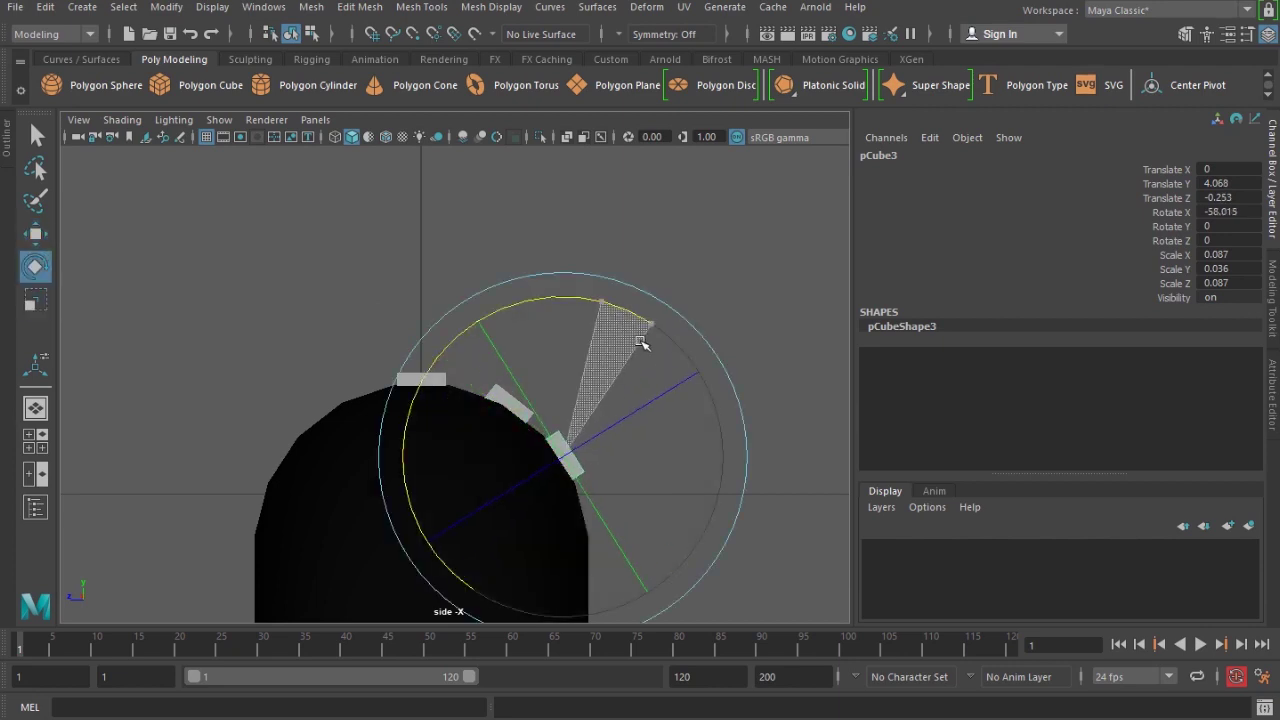
pyautogui.press('w')
pyautogui.moveTo(563, 457); pyautogui.dragTo(567, 467)
# - Combine the two tilted shoulder blocks into one mesh with the pivot position at World origin
pyautogui.click(619, 380)
pyautogui.click(577, 472)
pyautogui.click(514, 420)
pyautogui.scroll(-5, 571, 463)
pyautogui.scroll(6, 578, 418)
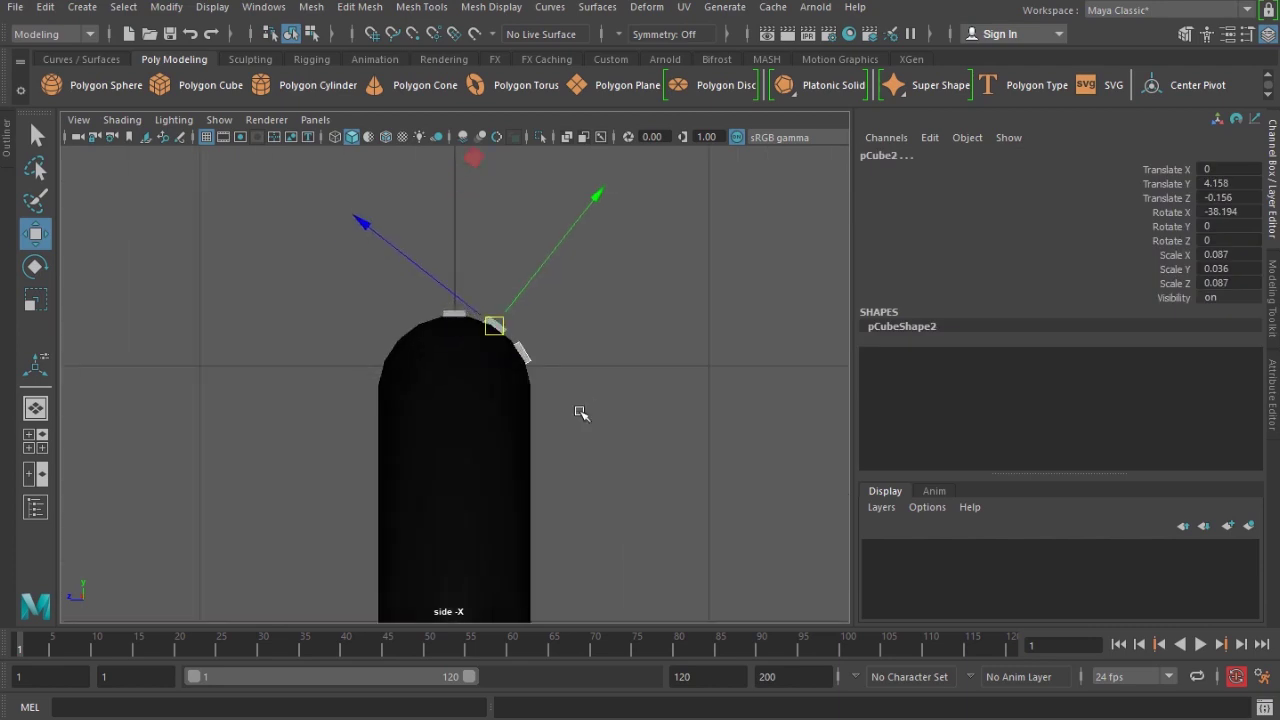
pyautogui.click(311, 7)
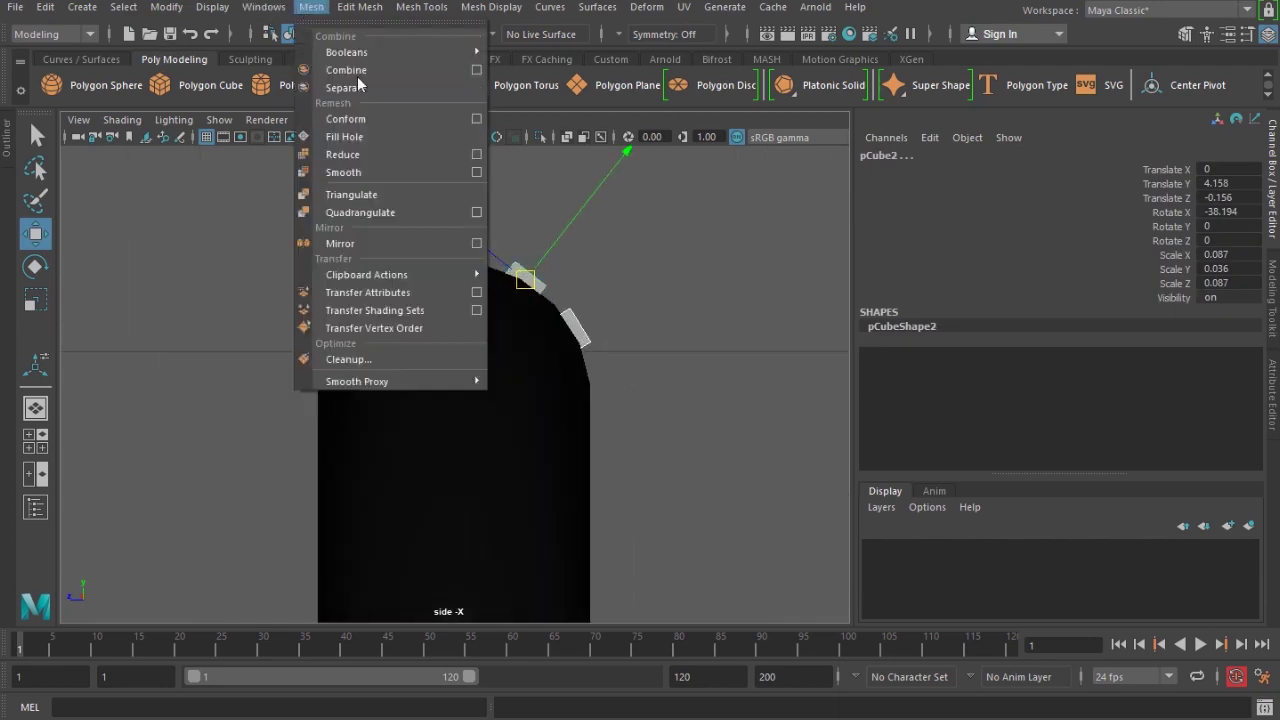
pyautogui.click(477, 71)
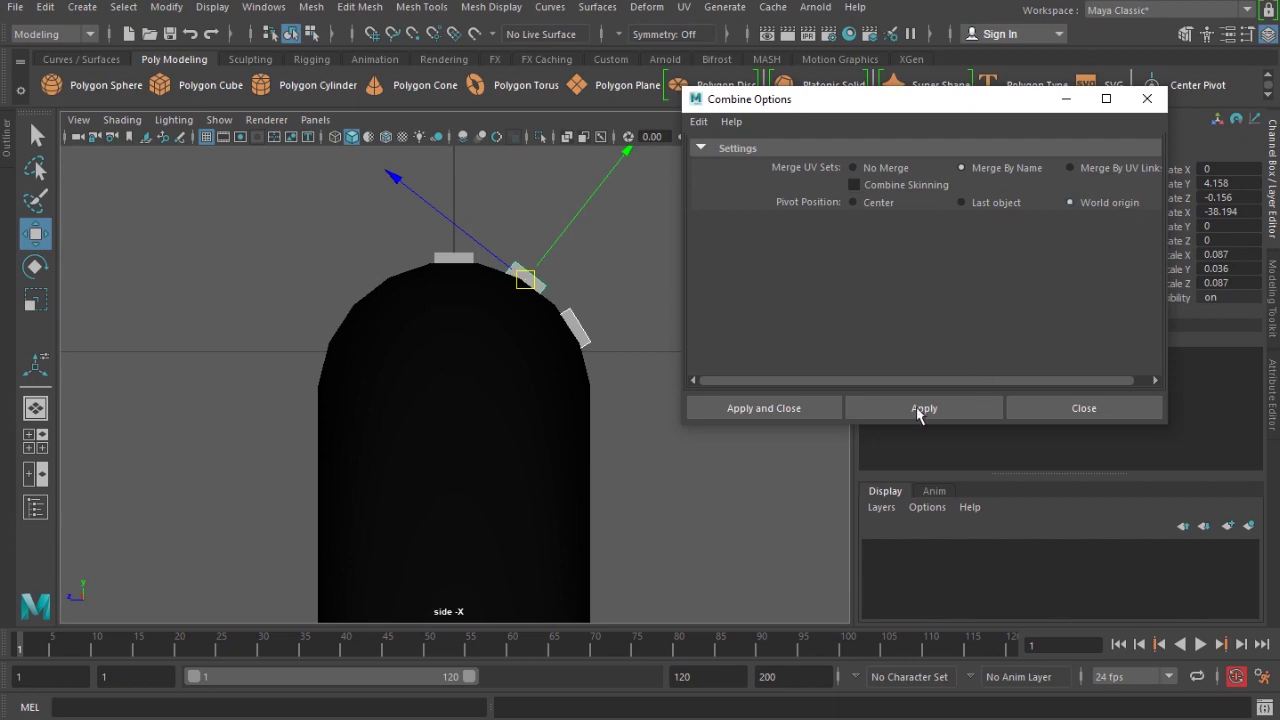
pyautogui.click(768, 406)
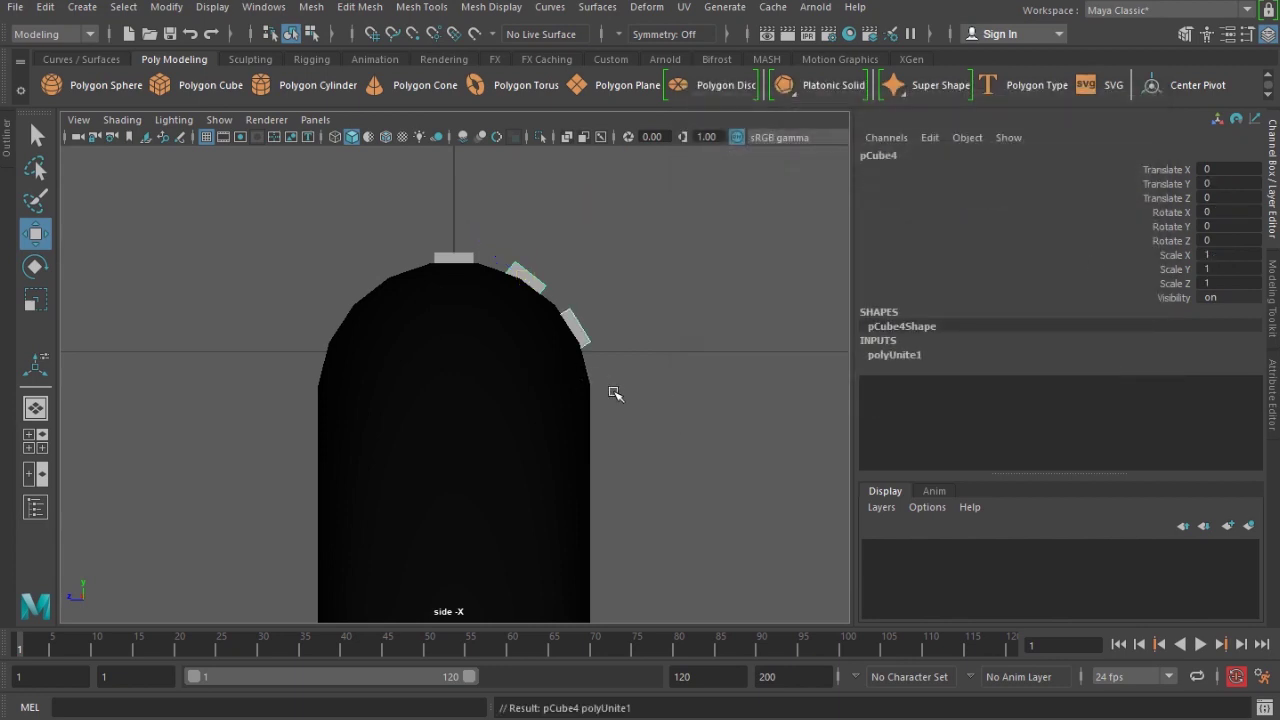
# - Duplicate the combined shoulder blocks and mirror the copy to the tire's other side with a Scale Z of -1
pyautogui.hotkey('ctrl', 'd')
pyautogui.scroll(-4, 617, 475)
pyautogui.click(1213, 284)
pyautogui.write('-1')
pyautogui.press('Return')
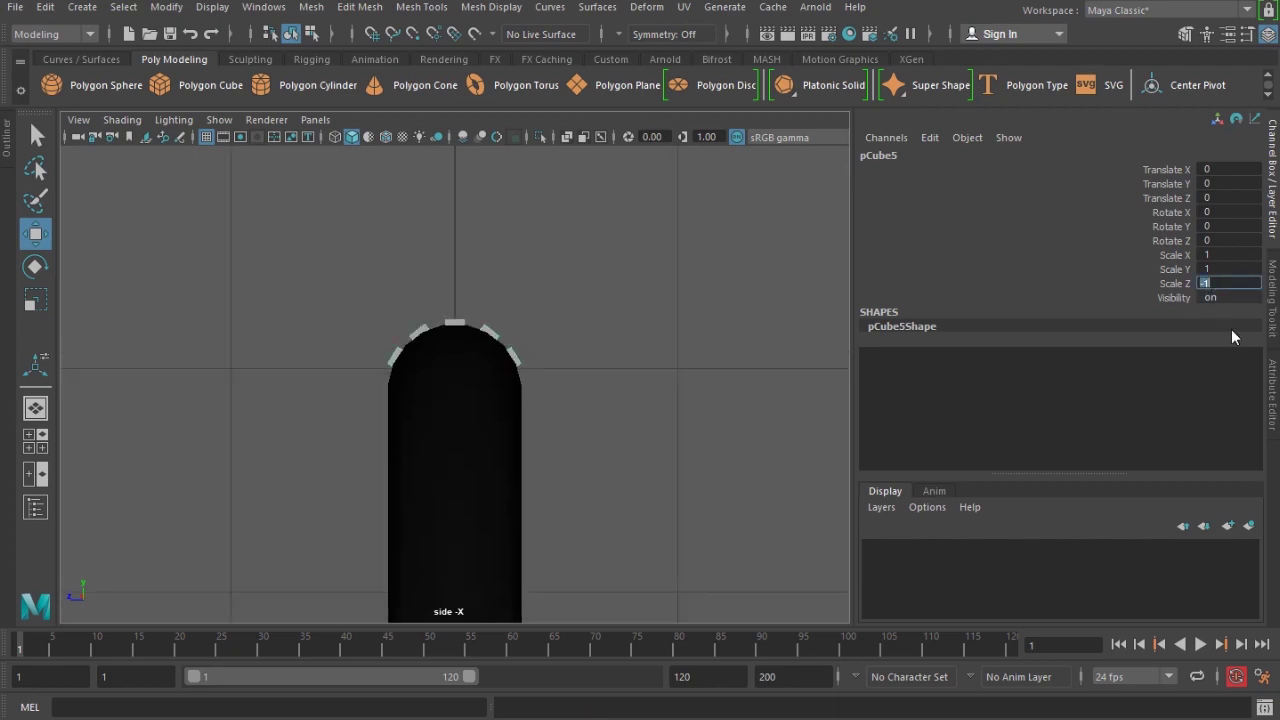
pyautogui.scroll(5, 554, 457)
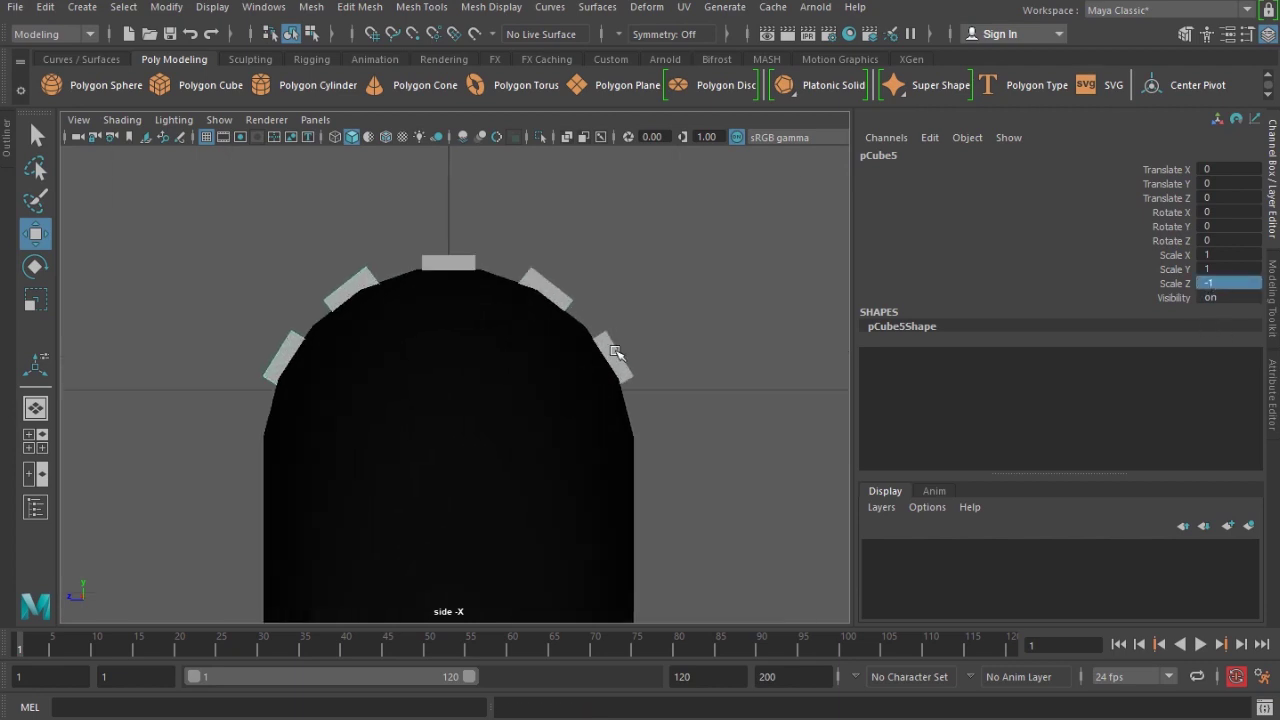
# - Select both pairs of shoulder blocks and, in the perspective view, offset them from the centre block with a Rotate Z of about 1.132
pyautogui.click(593, 332)
pyautogui.keyDown('shift'); pyautogui.click(353, 290); pyautogui.keyUp('shift')
pyautogui.press('space')
pyautogui.moveTo(383, 357); pyautogui.dragTo(385, 312)
pyautogui.keyDown('alt'); pyautogui.moveTo(445, 350); pyautogui.dragTo(414, 374); pyautogui.keyUp('alt')
pyautogui.press('e')
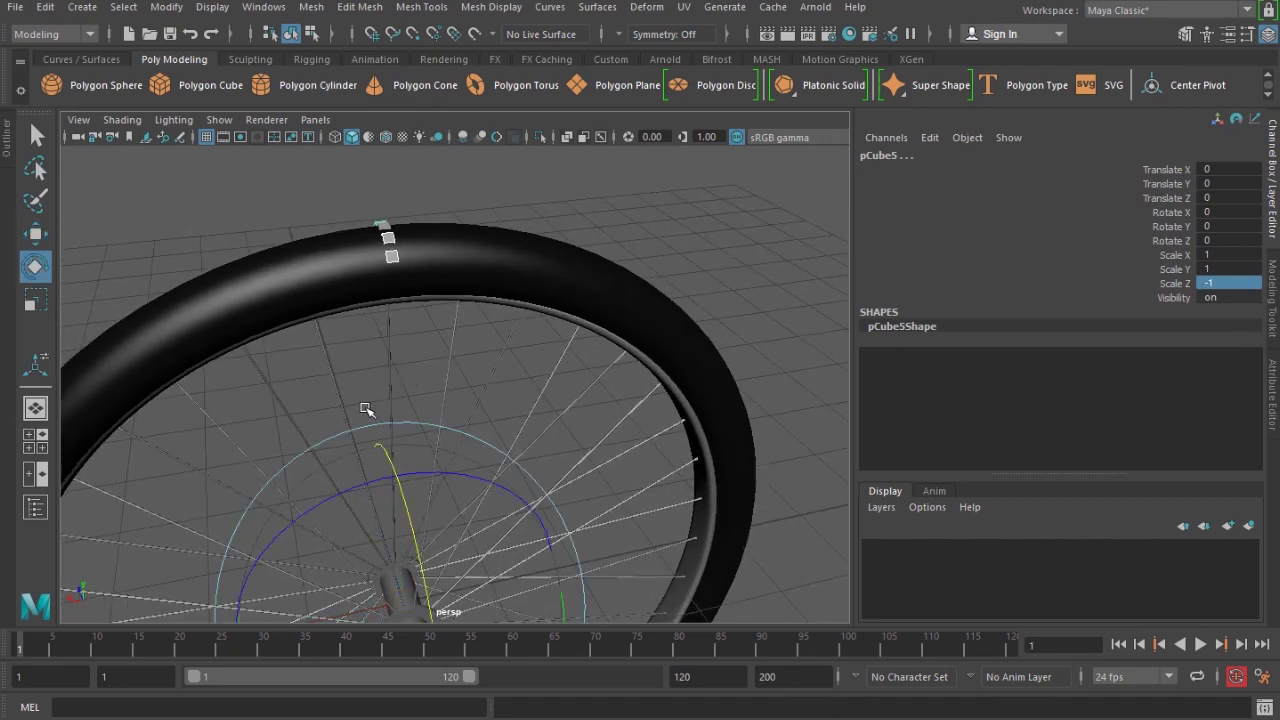
pyautogui.moveTo(343, 486); pyautogui.dragTo(350, 491)
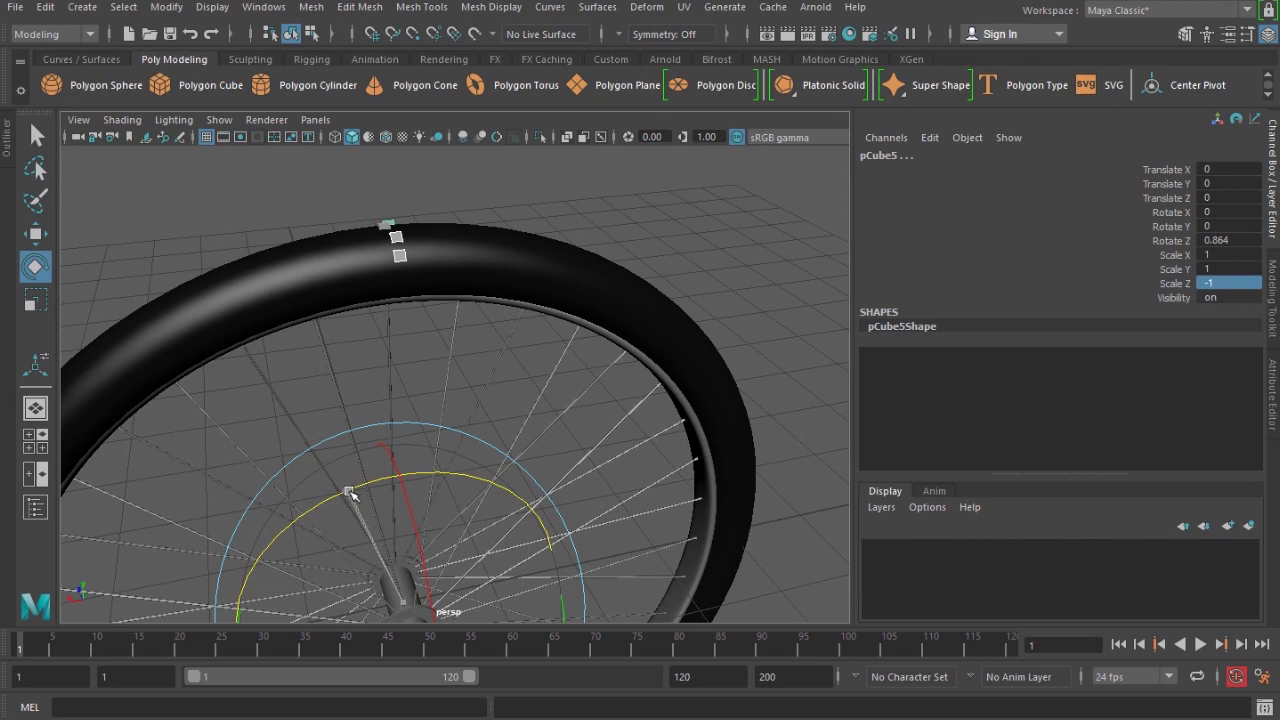
pyautogui.keyDown('alt'); pyautogui.moveTo(555, 193); pyautogui.dragTo(500, 486); pyautogui.keyUp('alt')
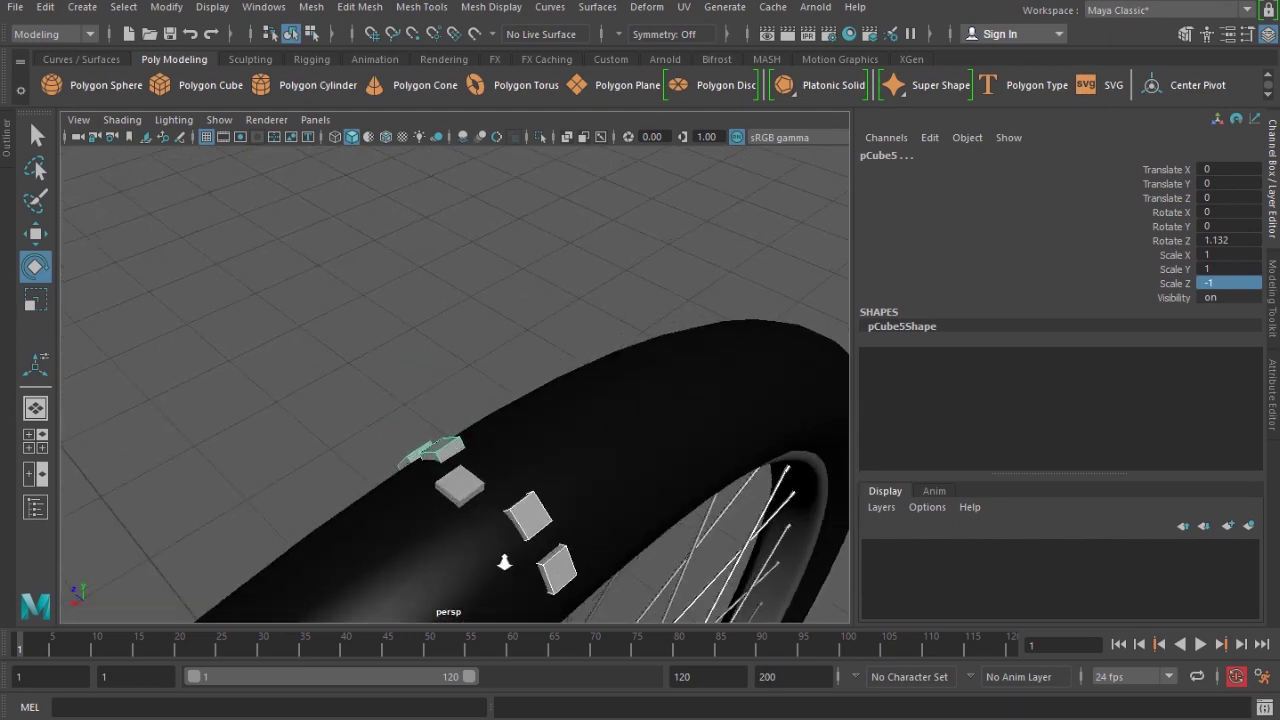
# - Combine the centre block and both shoulder pairs into one history-free tread row, and check it in the Outliner
pyautogui.click(460, 490)
pyautogui.click(311, 8)
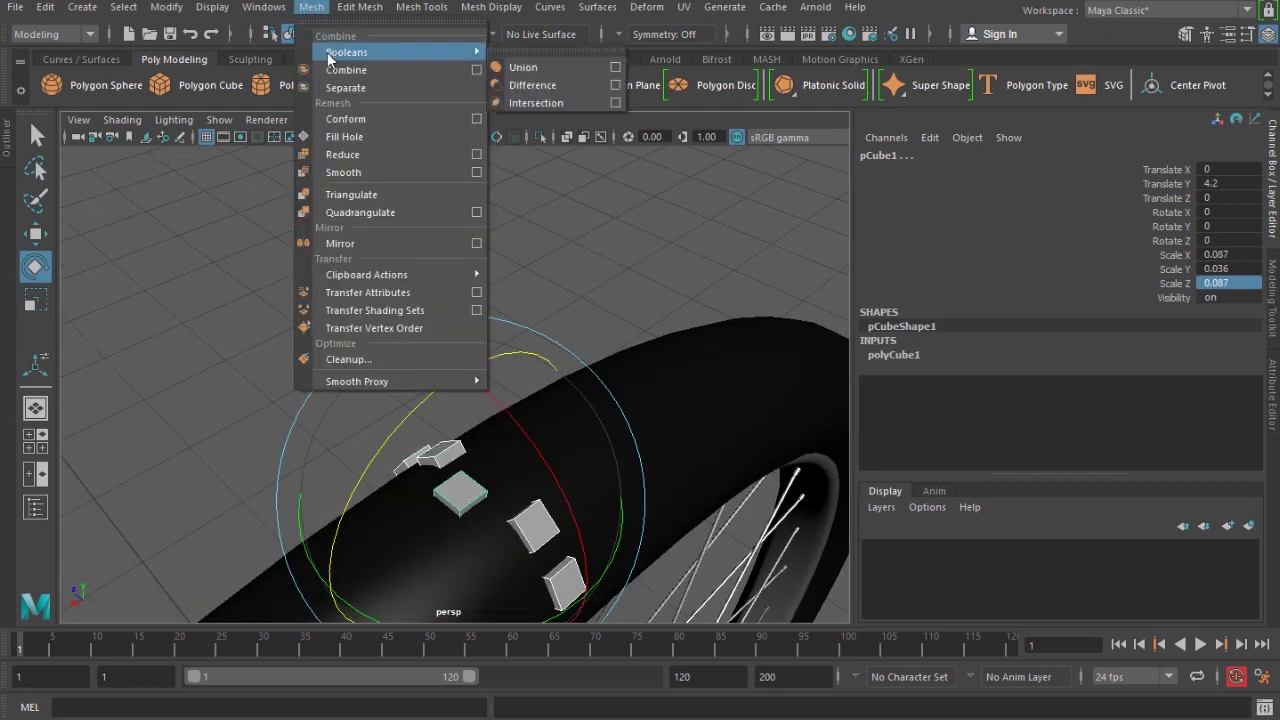
pyautogui.click(330, 77)
pyautogui.hotkey('alt', 'shift', 'd')
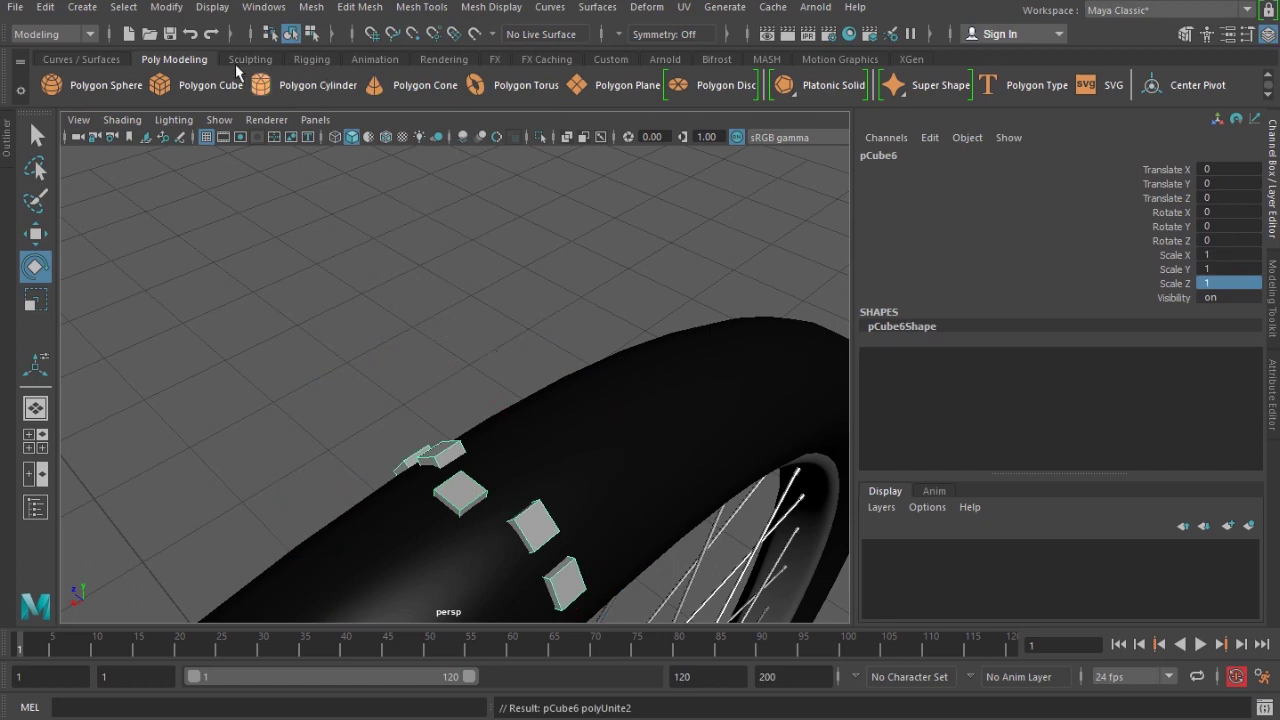
pyautogui.click(263, 7)
pyautogui.click(289, 199)
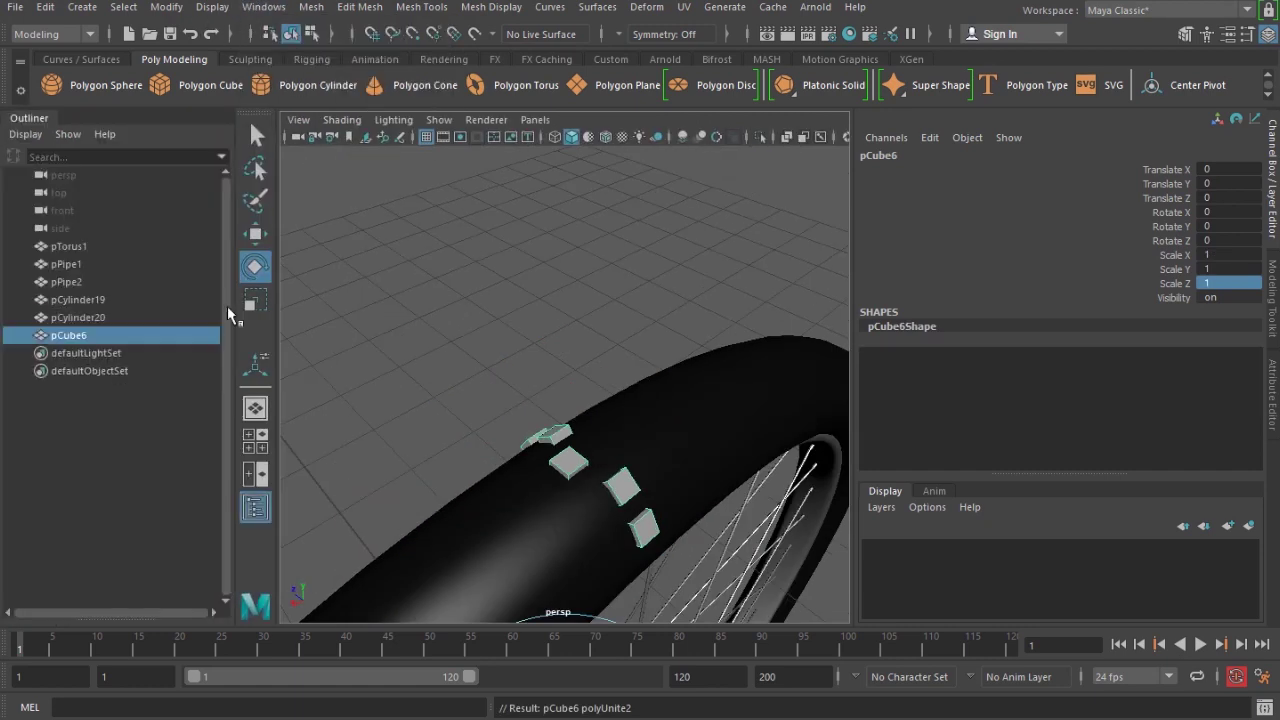
pyautogui.click(27, 118)
pyautogui.scroll(-4, 543, 465)
pyautogui.keyDown('alt'); pyautogui.moveTo(543, 465); pyautogui.dragTo(457, 401); pyautogui.keyUp('alt')
pyautogui.hotkey('ctrl', 'd')
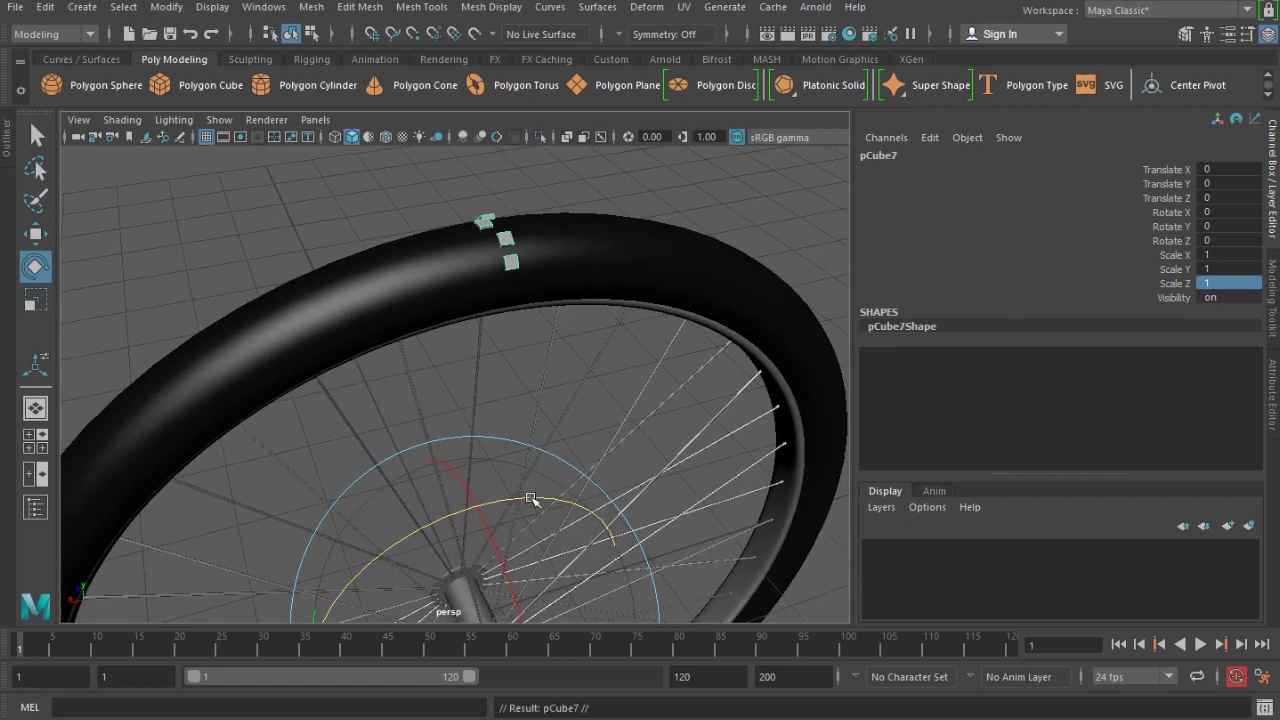
pyautogui.moveTo(531, 503); pyautogui.dragTo(523, 509)
pyautogui.keyDown('alt'); pyautogui.moveTo(514, 420); pyautogui.dragTo(489, 426); pyautogui.keyUp('alt')
pyautogui.hotkey('ctrl', 'z')
# - Assign the existing phong1 material to the tread row
pyautogui.keyDown('alt'); pyautogui.moveTo(495, 366); pyautogui.dragTo(482, 415, button='middle'); pyautogui.keyUp('alt')
pyautogui.scroll(5, 482, 415)
pyautogui.moveTo(543, 219); pyautogui.dragTo(662, 719, button='right')
pyautogui.scroll(-5, 517, 494)
# - Test the tread spacing with a duplicate row at a Rotate Z of -2, and delete that duplicate
pyautogui.hotkey('ctrl', 'd')
pyautogui.moveTo(446, 583); pyautogui.dragTo(478, 432)
pyautogui.keyDown('alt'); pyautogui.moveTo(478, 432); pyautogui.dragTo(518, 422, button='right'); pyautogui.keyUp('alt')
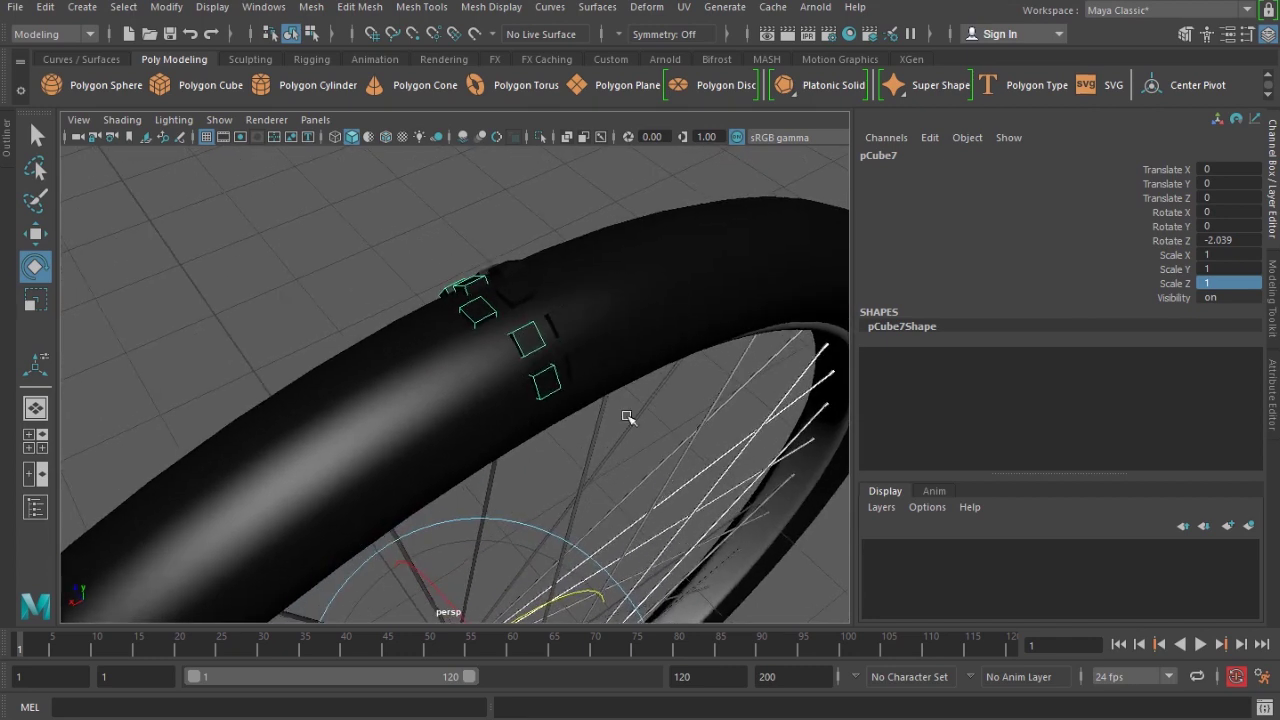
pyautogui.doubleClick(1244, 240)
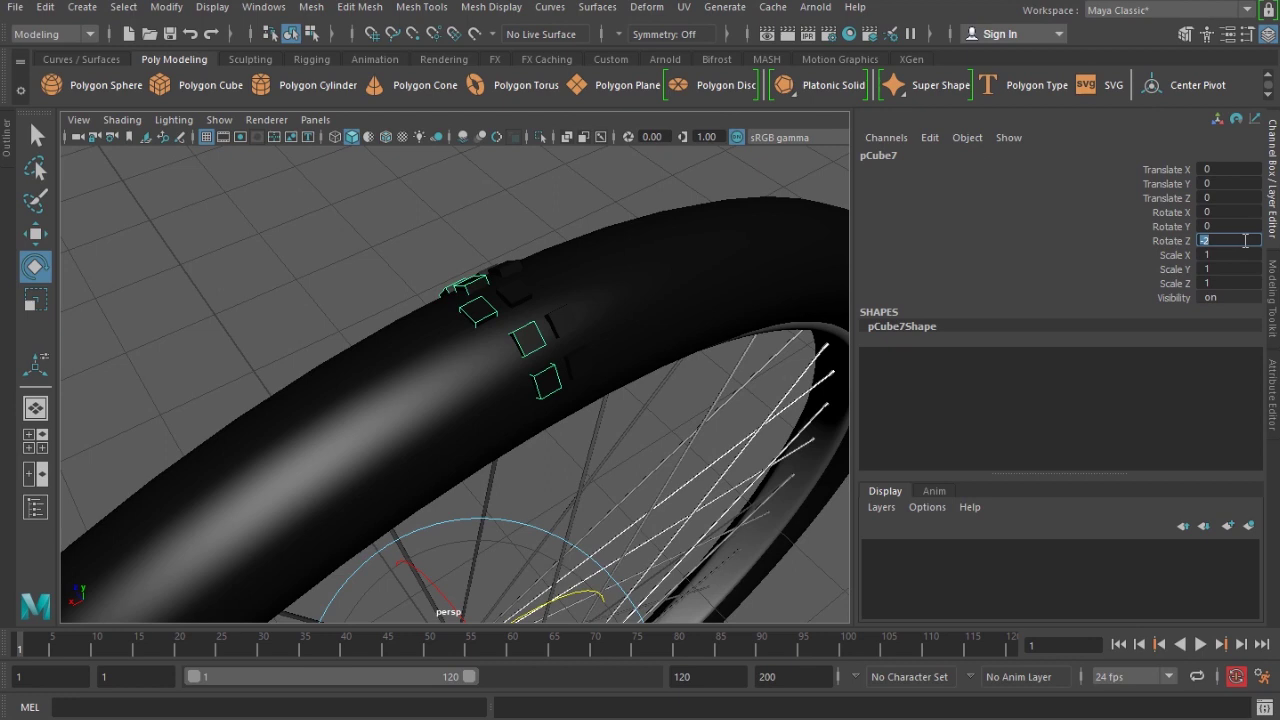
pyautogui.keyDown('alt'); pyautogui.moveTo(498, 370); pyautogui.dragTo(510, 370); pyautogui.keyUp('alt')
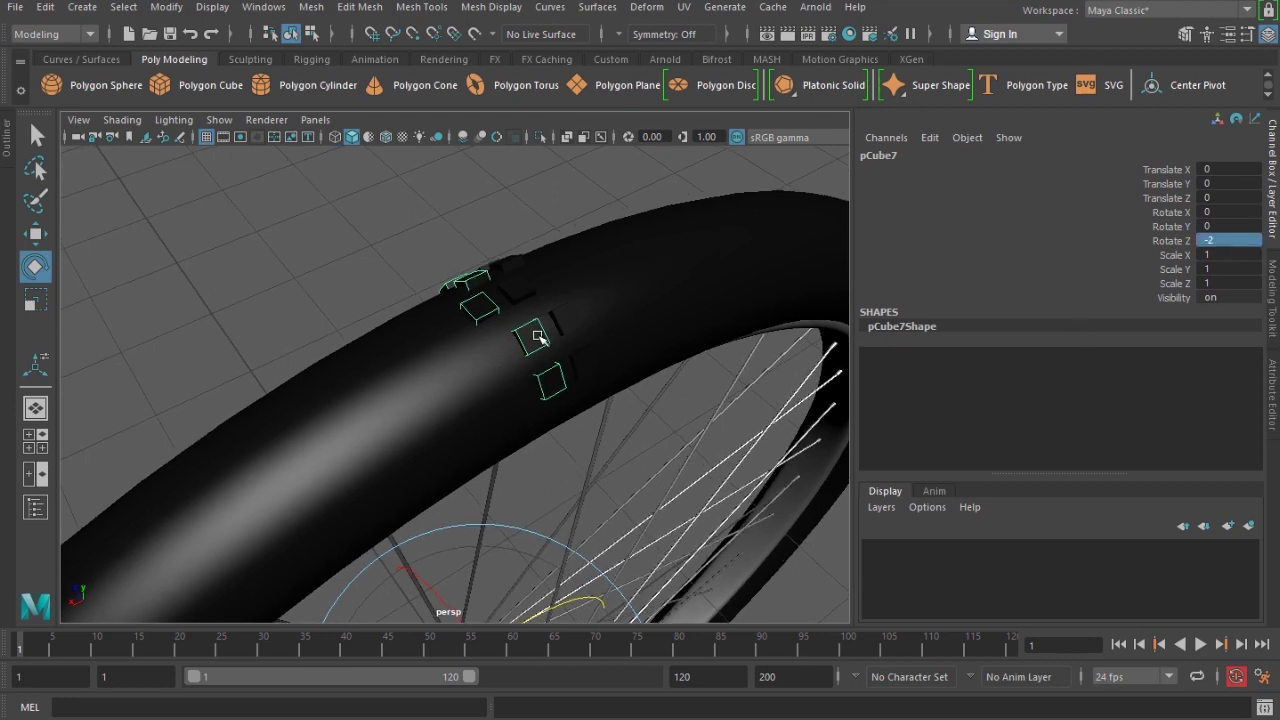
pyautogui.press('Delete')
# - Select the original tread row, open the Duplicate Special options, and reset them to their defaults
pyautogui.click(564, 318)
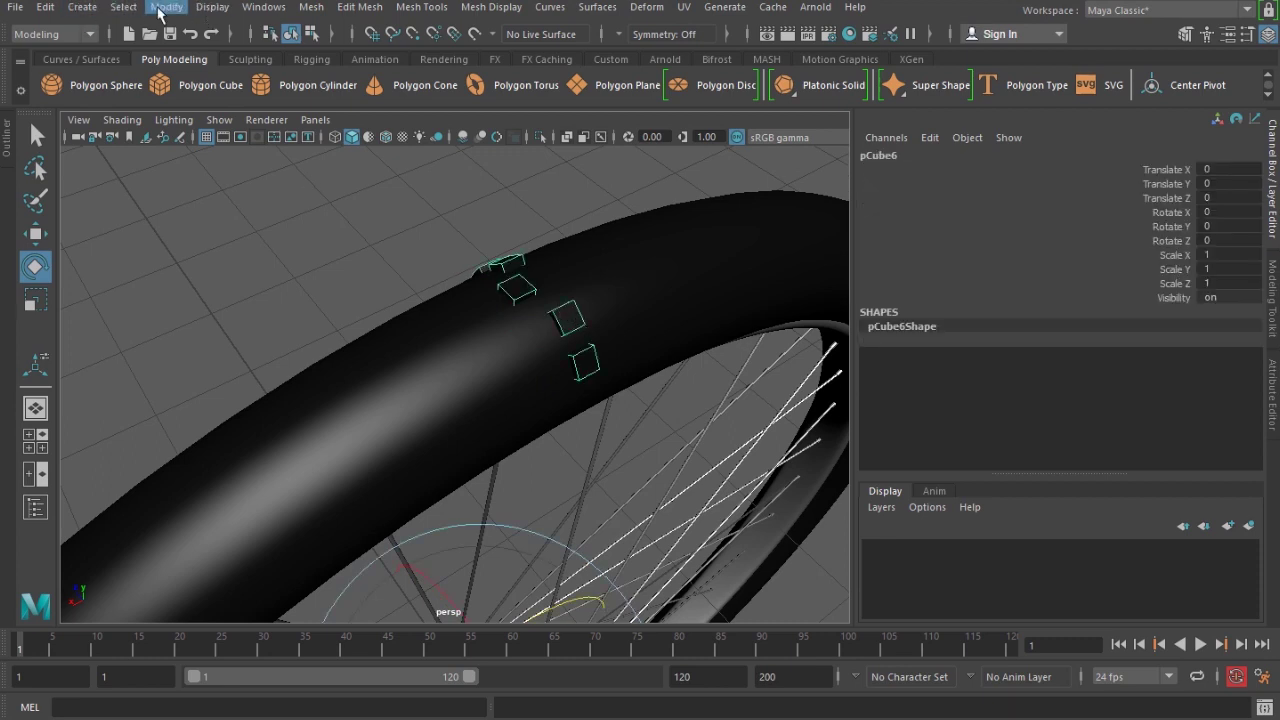
pyautogui.click(45, 7)
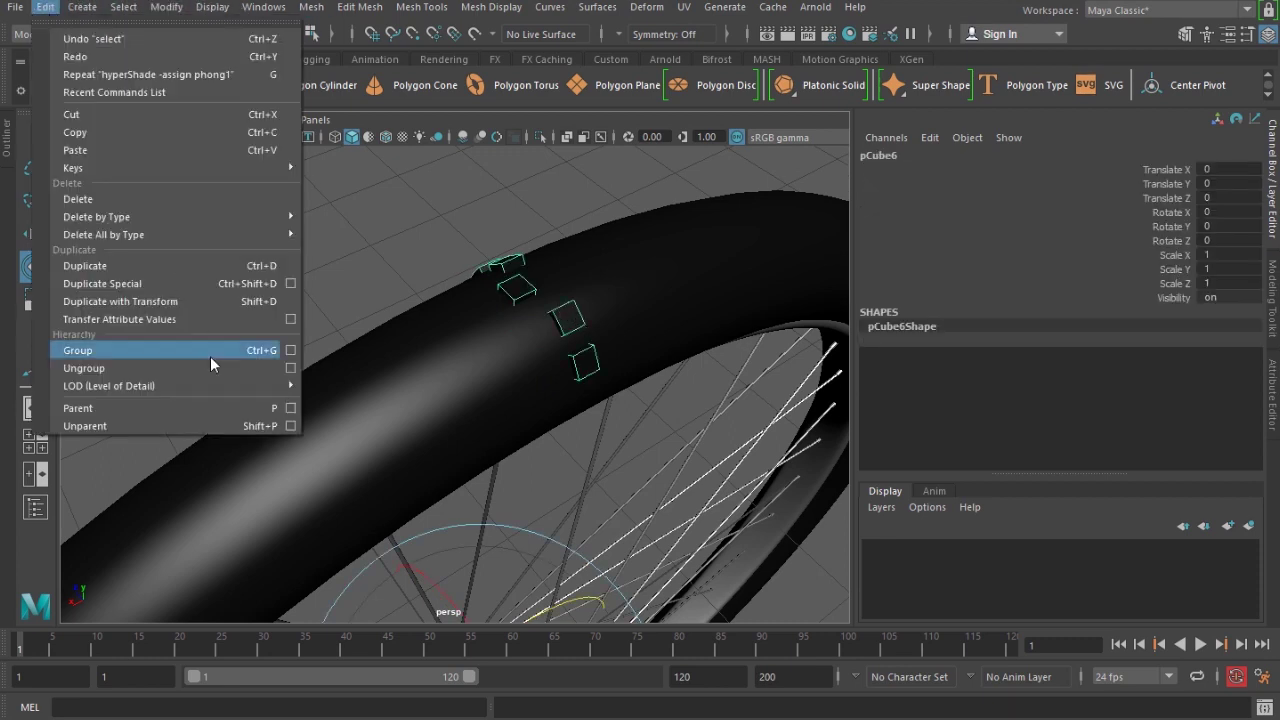
pyautogui.click(291, 284)
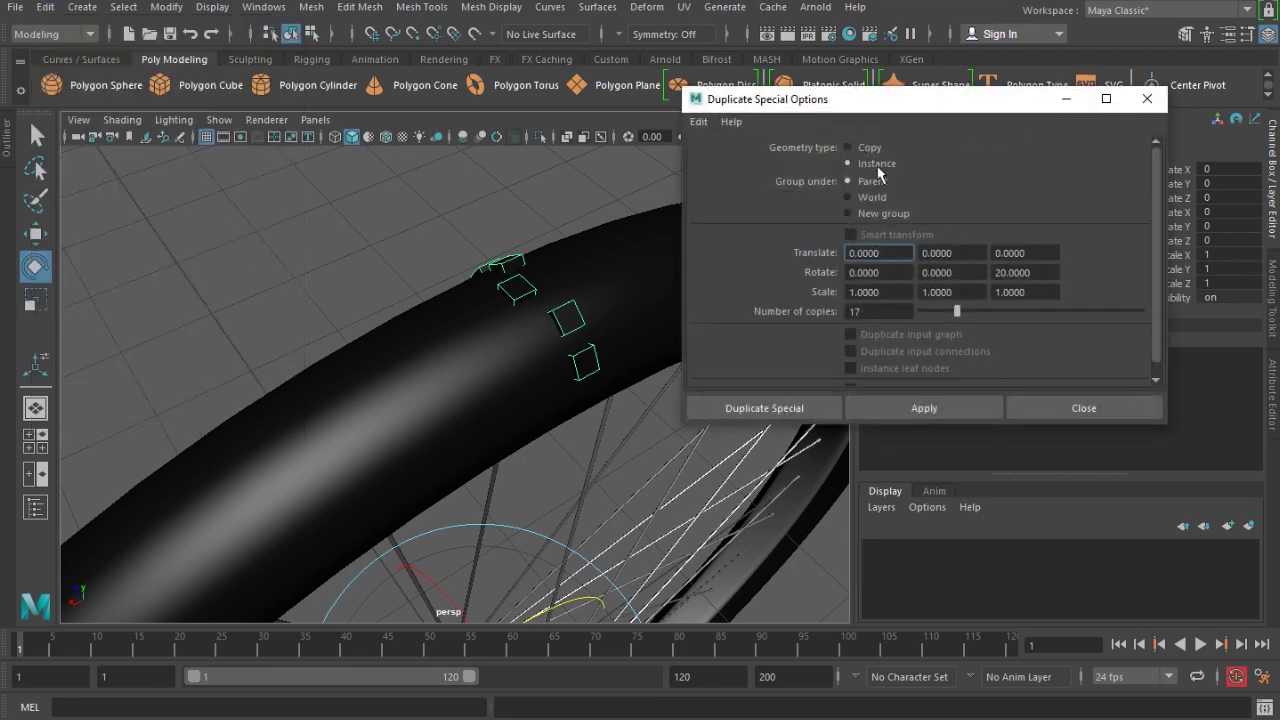
pyautogui.click(698, 121)
pyautogui.click(737, 157)
# - Array the tread row around the tire with 179 instanced copies, each rotated 2 in Z
pyautogui.keyDown('alt'); pyautogui.moveTo(546, 503); pyautogui.dragTo(456, 458); pyautogui.keyUp('alt')
pyautogui.scroll(-3, 455, 458)
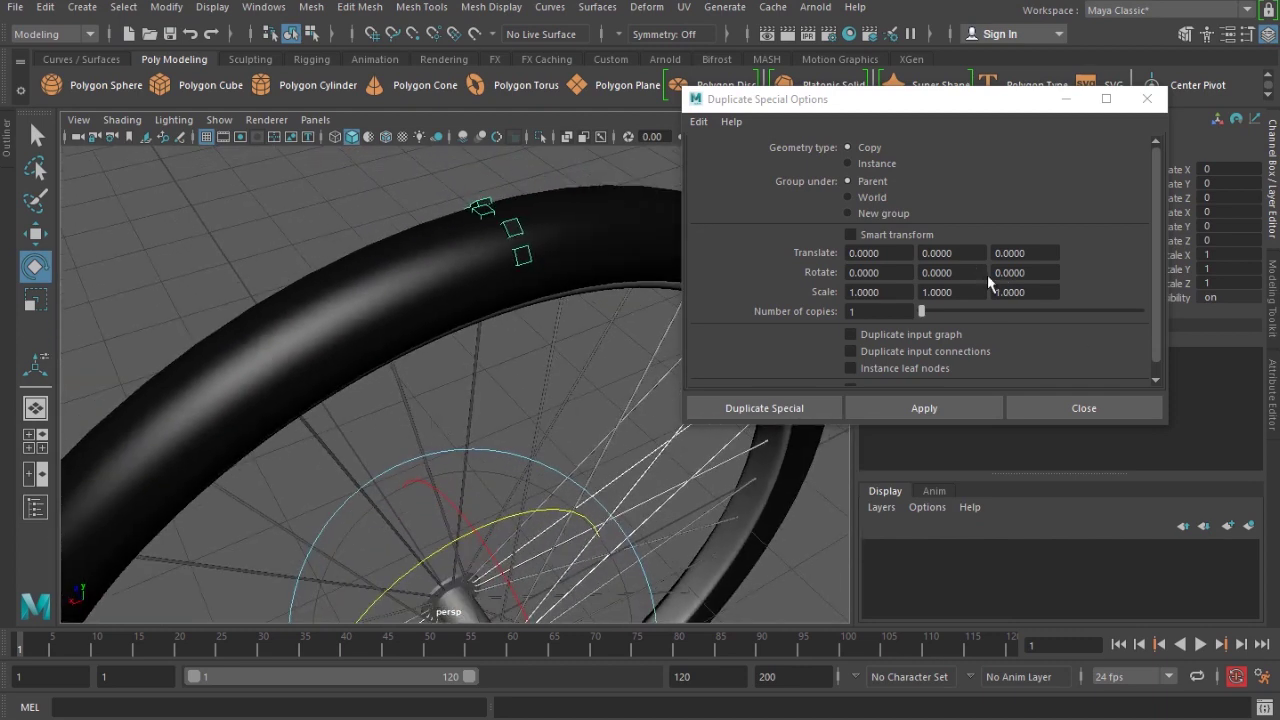
pyautogui.click(1033, 273)
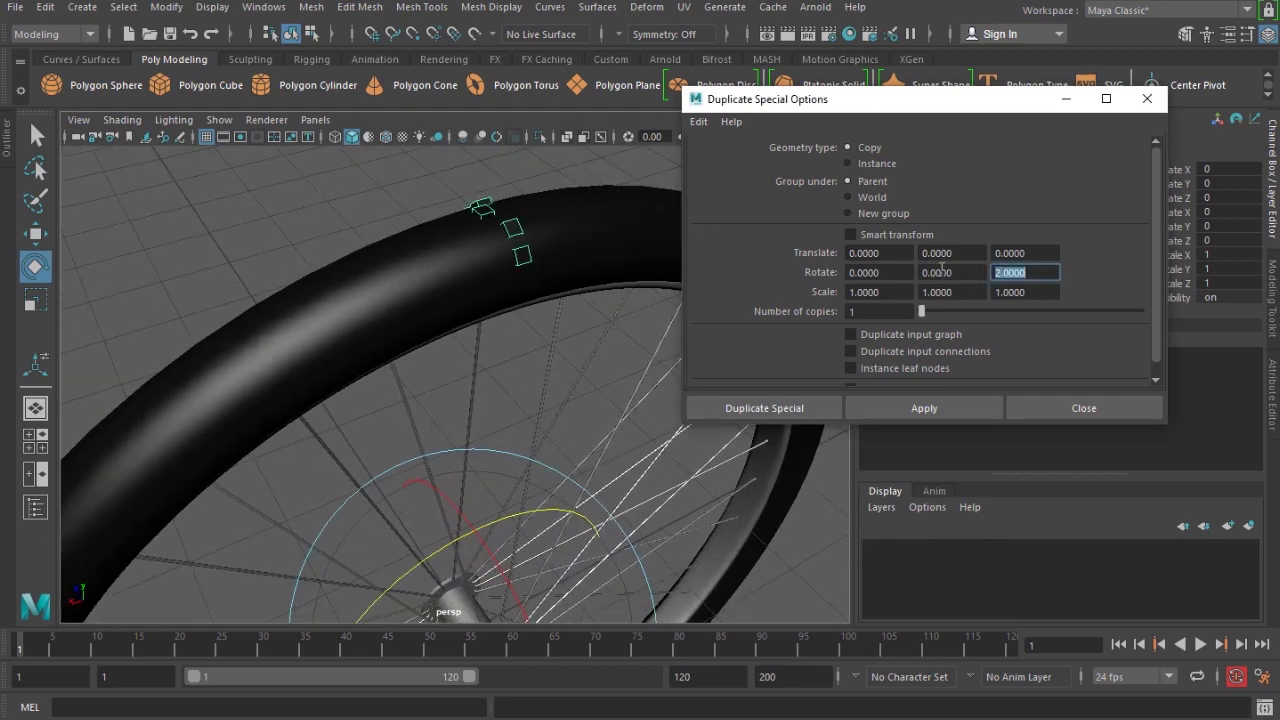
pyautogui.click(871, 312)
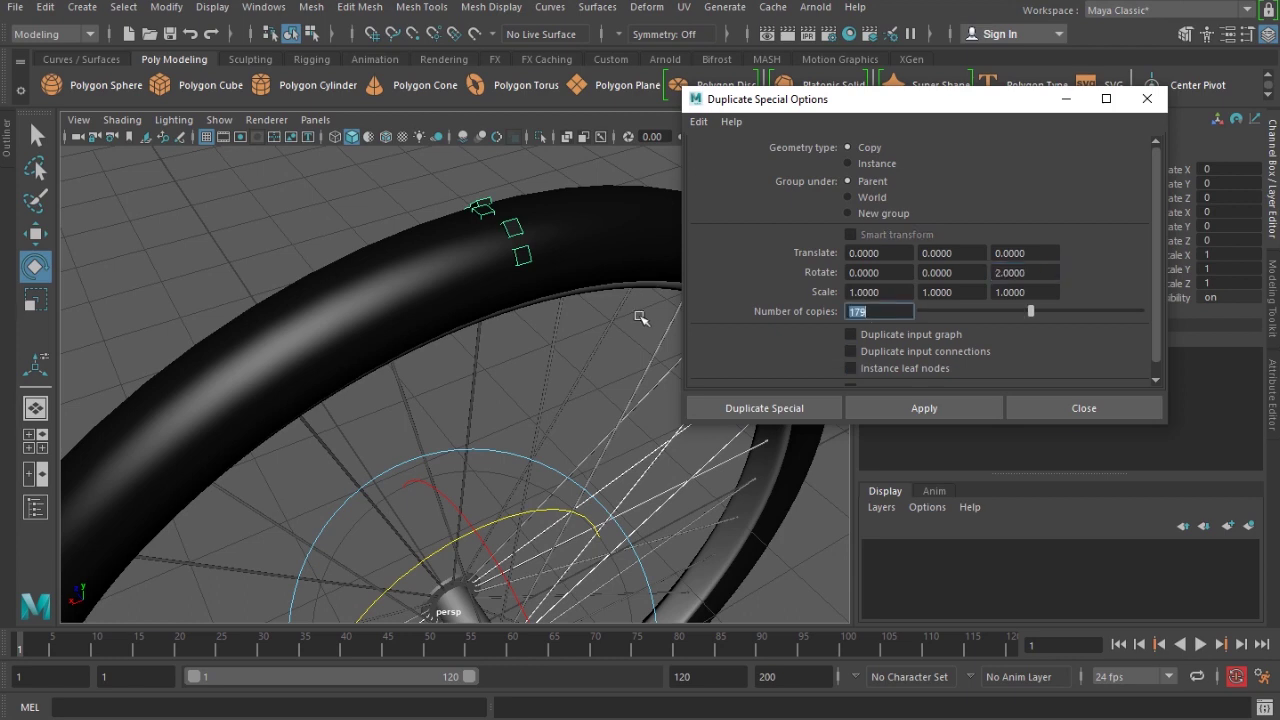
pyautogui.click(866, 164)
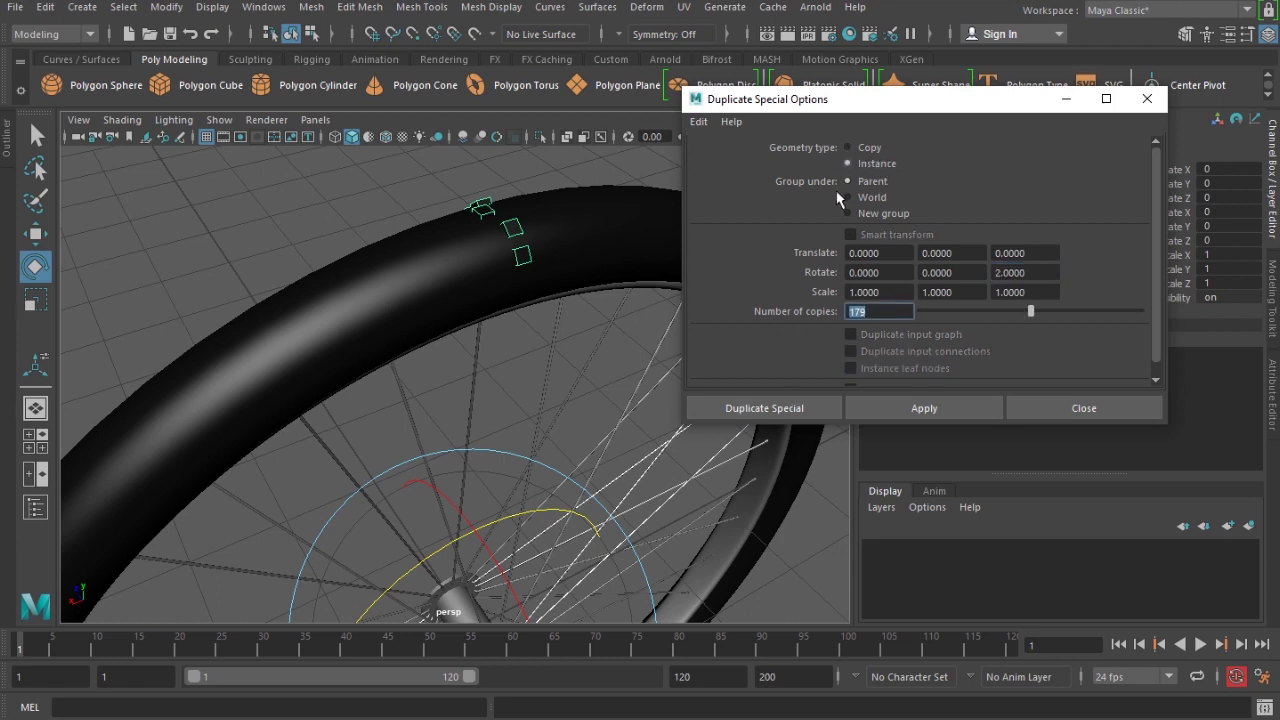
pyautogui.click(745, 408)
pyautogui.keyDown('alt'); pyautogui.moveTo(608, 414); pyautogui.dragTo(408, 429); pyautogui.keyUp('alt')
pyautogui.keyDown('alt'); pyautogui.moveTo(408, 429); pyautogui.dragTo(808, 503, button='right'); pyautogui.keyUp('alt')
pyautogui.keyDown('alt'); pyautogui.moveTo(808, 503); pyautogui.dragTo(543, 334); pyautogui.keyUp('alt')
pyautogui.keyDown('alt'); pyautogui.moveTo(543, 334); pyautogui.dragTo(570, 470, button='middle'); pyautogui.keyUp('alt')
pyautogui.keyDown('alt'); pyautogui.moveTo(570, 470); pyautogui.dragTo(575, 484); pyautogui.keyUp('alt')
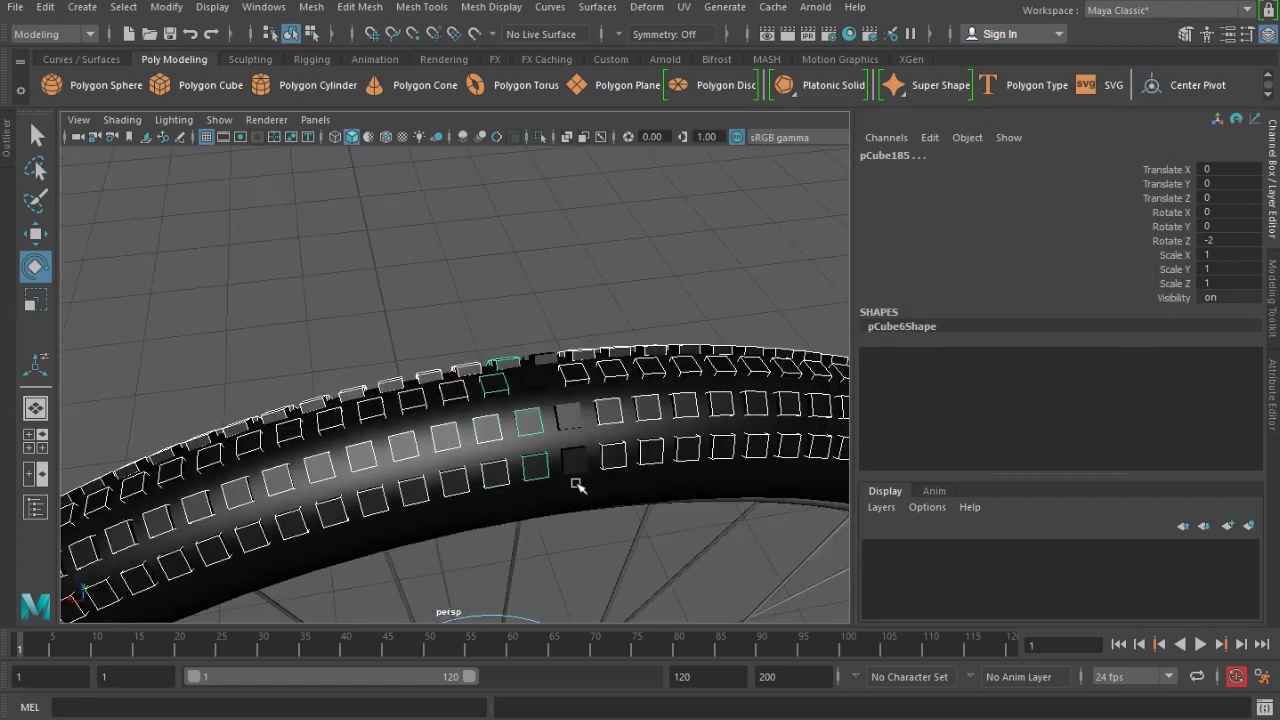
# - Select the top edges of all blocks in the original tread row and bevel them
pyautogui.scroll(5, 600, 482)
pyautogui.click(505, 454)
pyautogui.moveTo(512, 450); pyautogui.dragTo(500, 200, button='right')
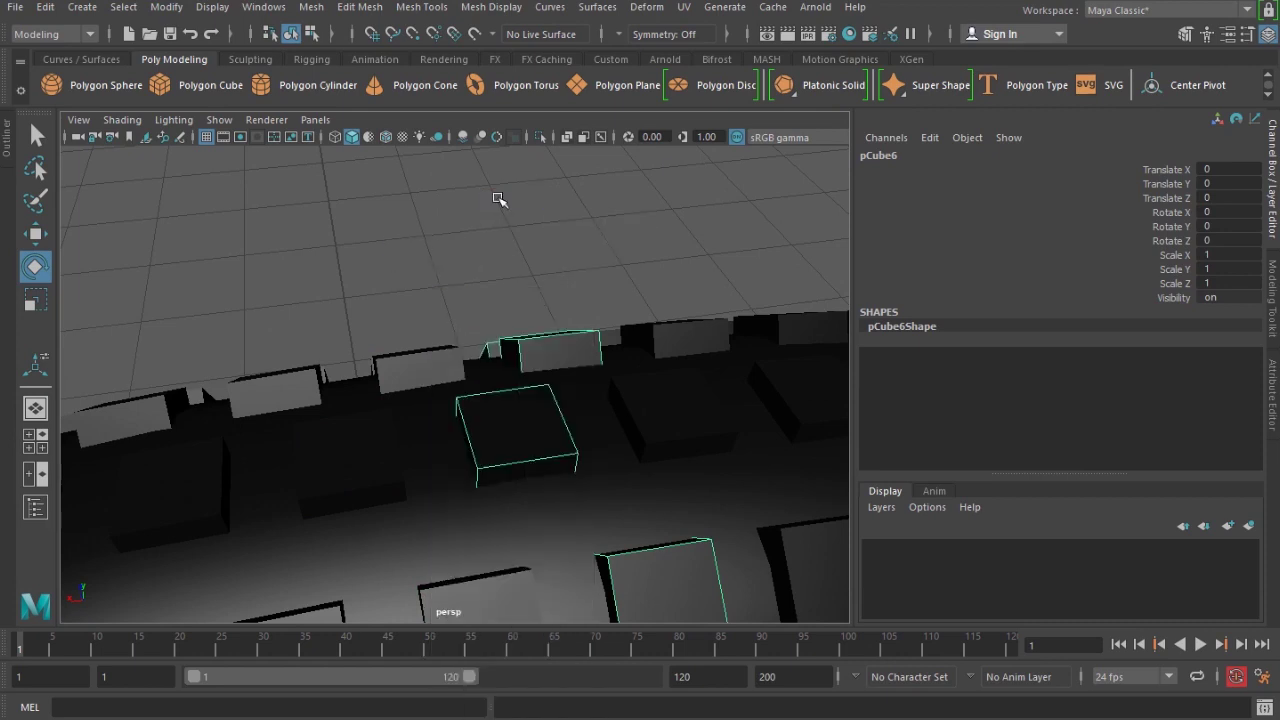
pyautogui.click(524, 465)
pyautogui.press('q')
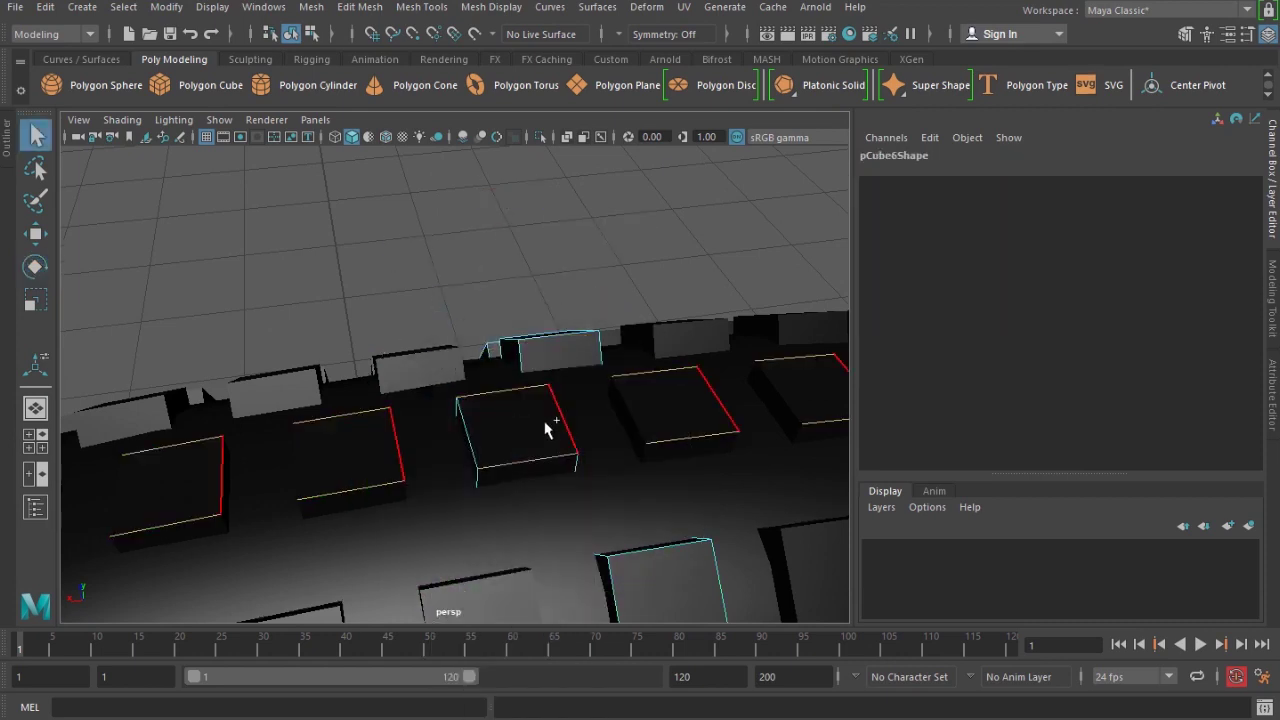
pyautogui.keyDown('alt'); pyautogui.moveTo(557, 349); pyautogui.dragTo(543, 457); pyautogui.keyUp('alt')
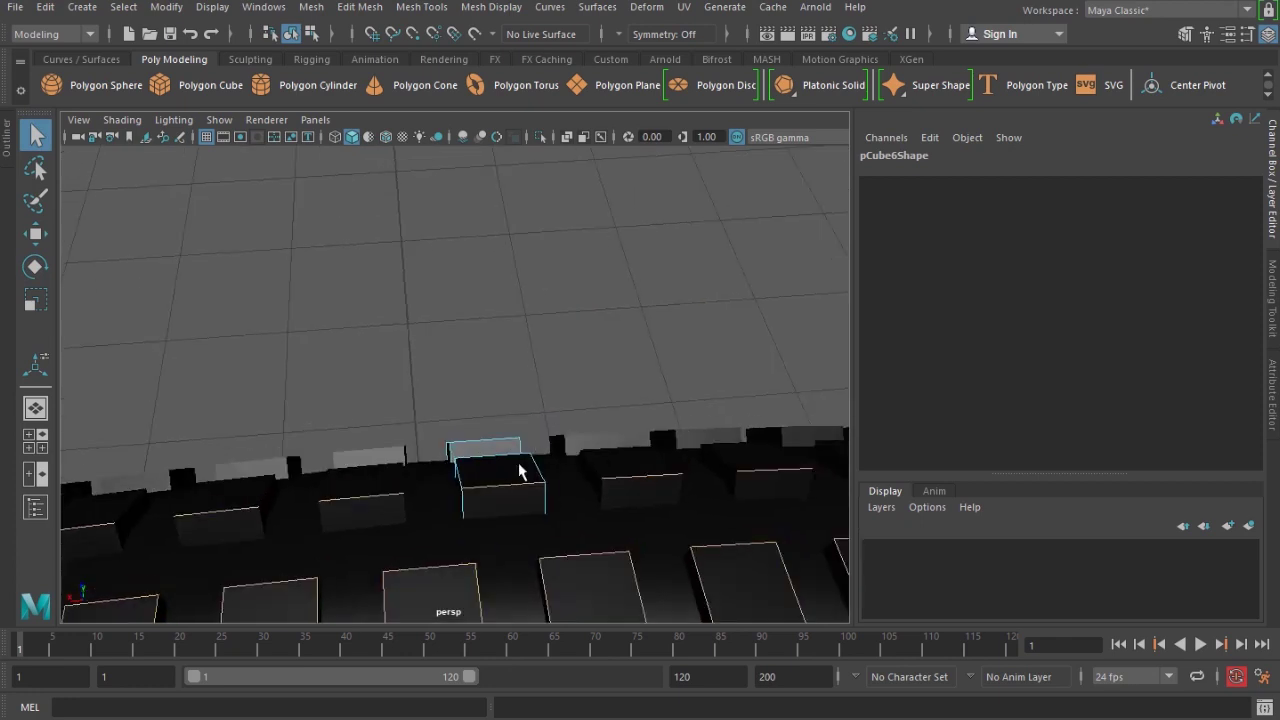
pyautogui.keyDown('alt'); pyautogui.moveTo(494, 443); pyautogui.dragTo(491, 515); pyautogui.keyUp('alt')
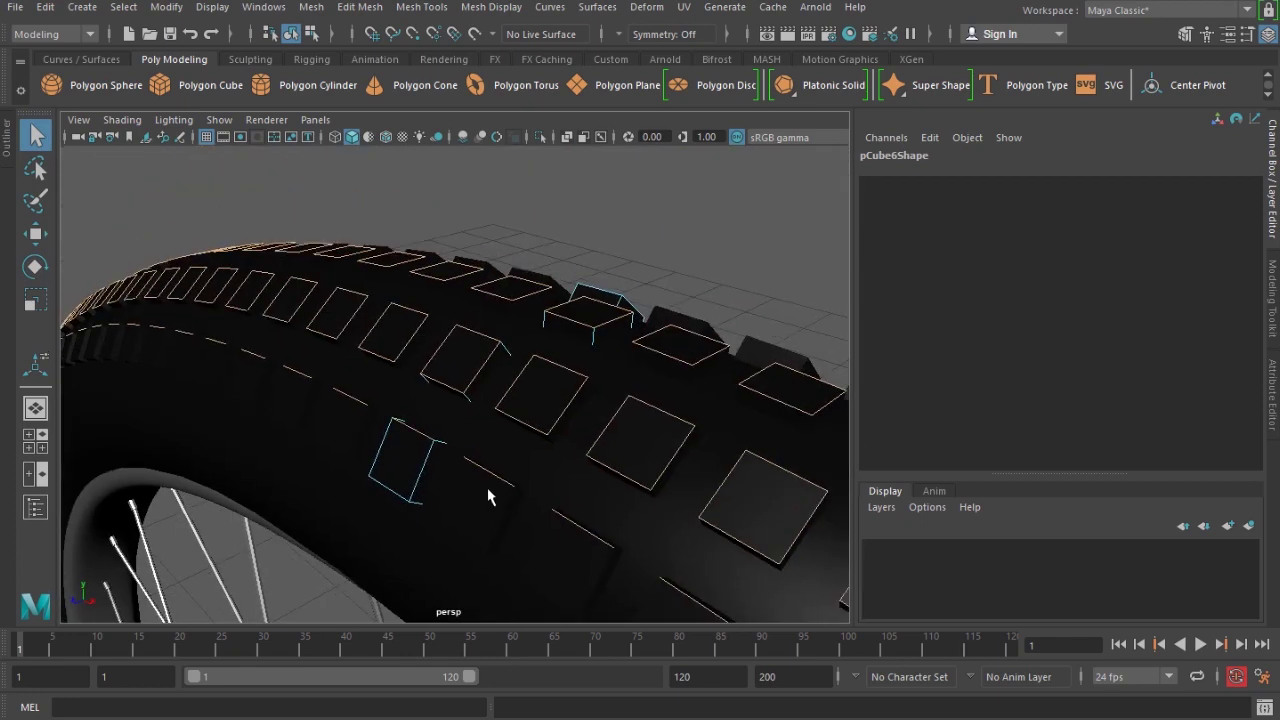
pyautogui.keyDown('alt'); pyautogui.moveTo(389, 491); pyautogui.dragTo(471, 443); pyautogui.keyUp('alt')
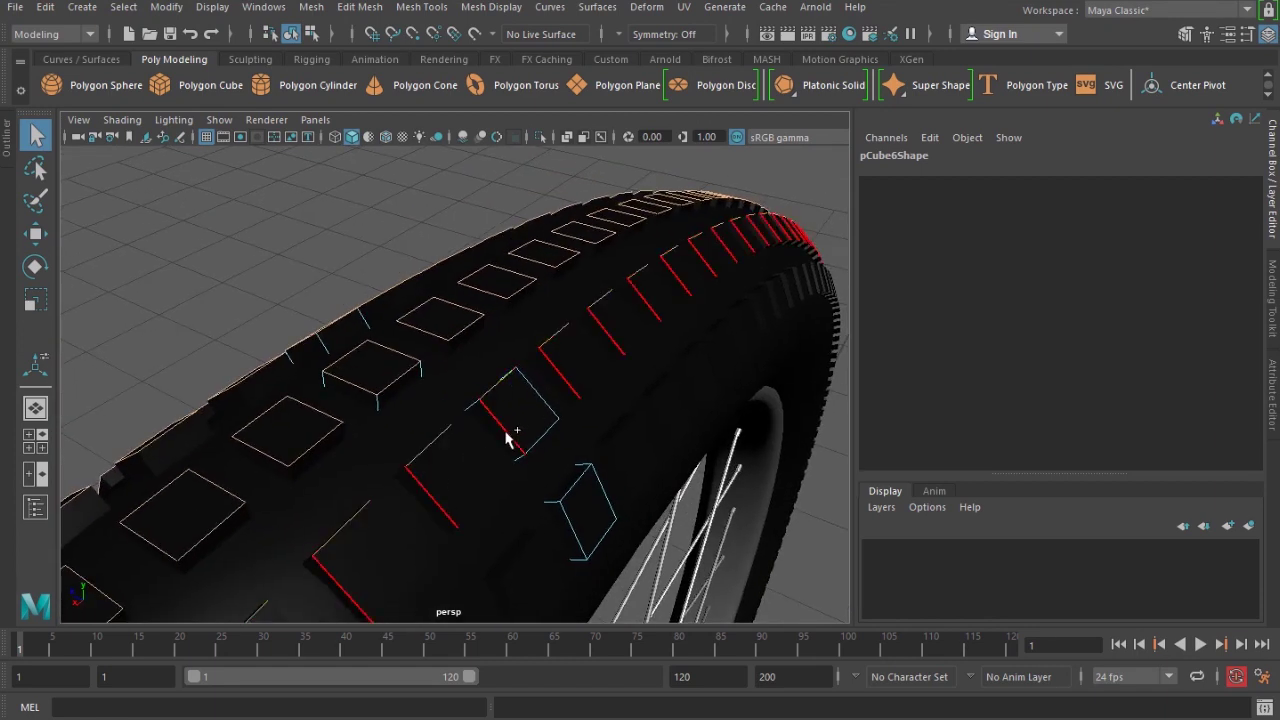
pyautogui.doubleClick(592, 545)
pyautogui.moveTo(538, 382)
pyautogui.keyDown('shift'); pyautogui.mouseDown(button='right')
pyautogui.moveTo(450, 390)
pyautogui.moveTo(452, 406)
pyautogui.moveTo(425, 357)
pyautogui.moveTo(535, 334)
pyautogui.moveTo(538, 490)
pyautogui.moveTo(535, 431)
pyautogui.moveTo(612, 386)
pyautogui.mouseUp(button='right'); pyautogui.keyUp('shift')
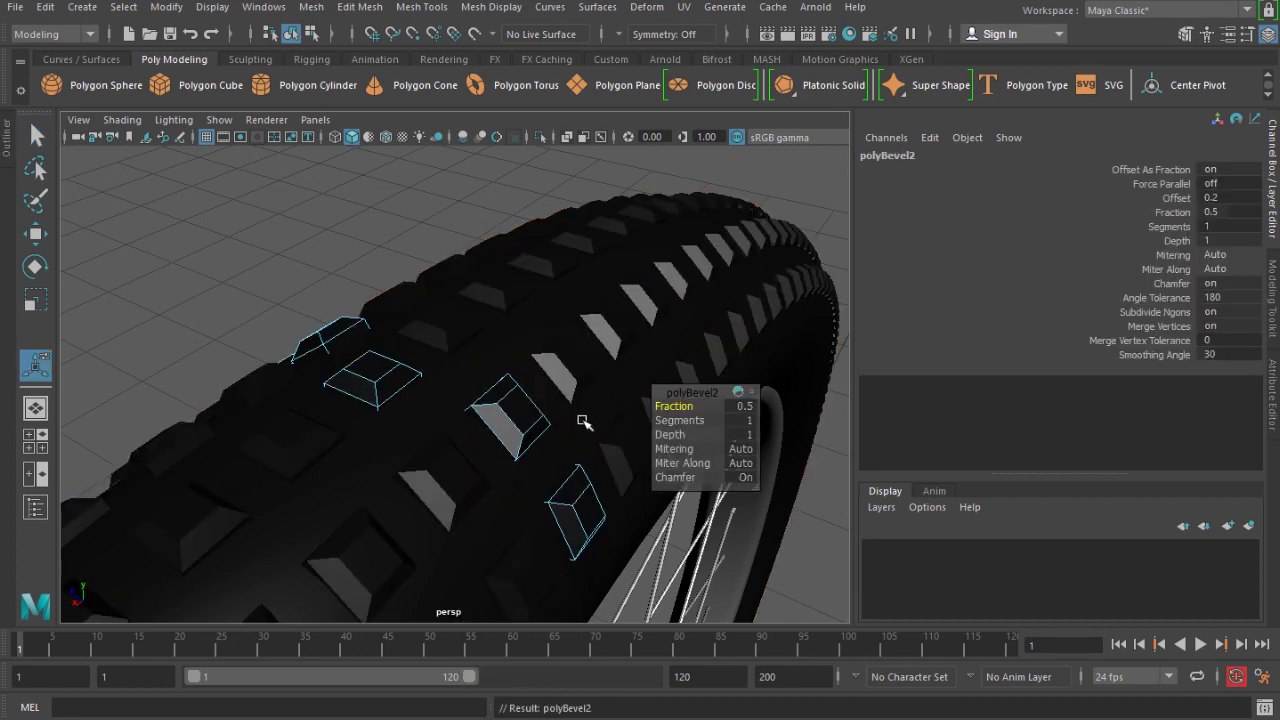
# - Set the tread bevel's Fraction to 0.2, Depth to 2 and Segments to 2
pyautogui.click(739, 406)
pyautogui.write('0.1')
pyautogui.press('Return')
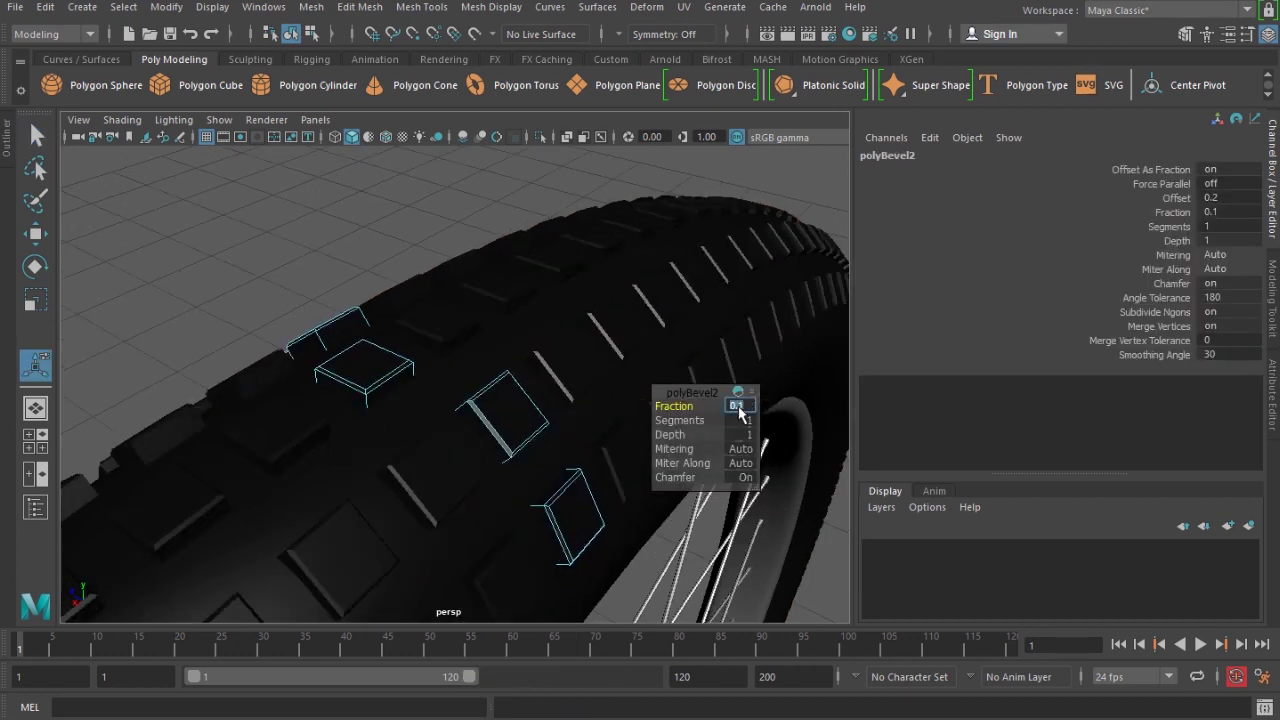
pyautogui.press('Return')
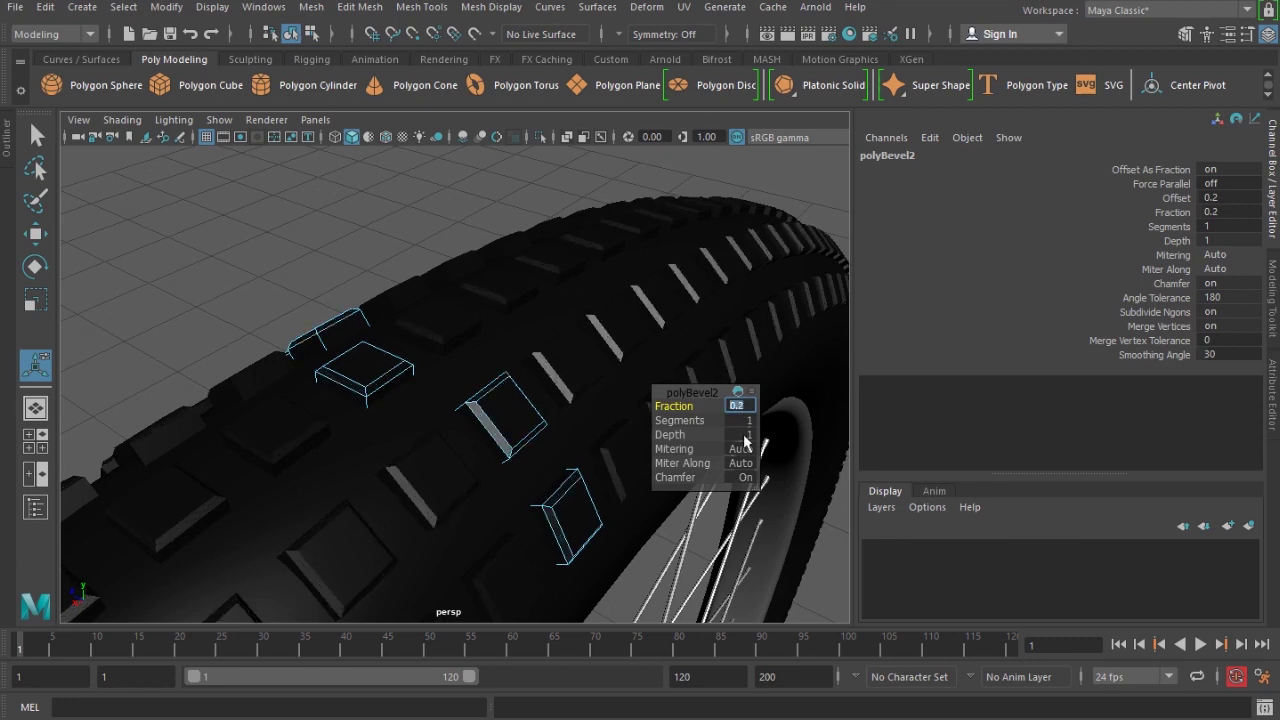
pyautogui.click(742, 434)
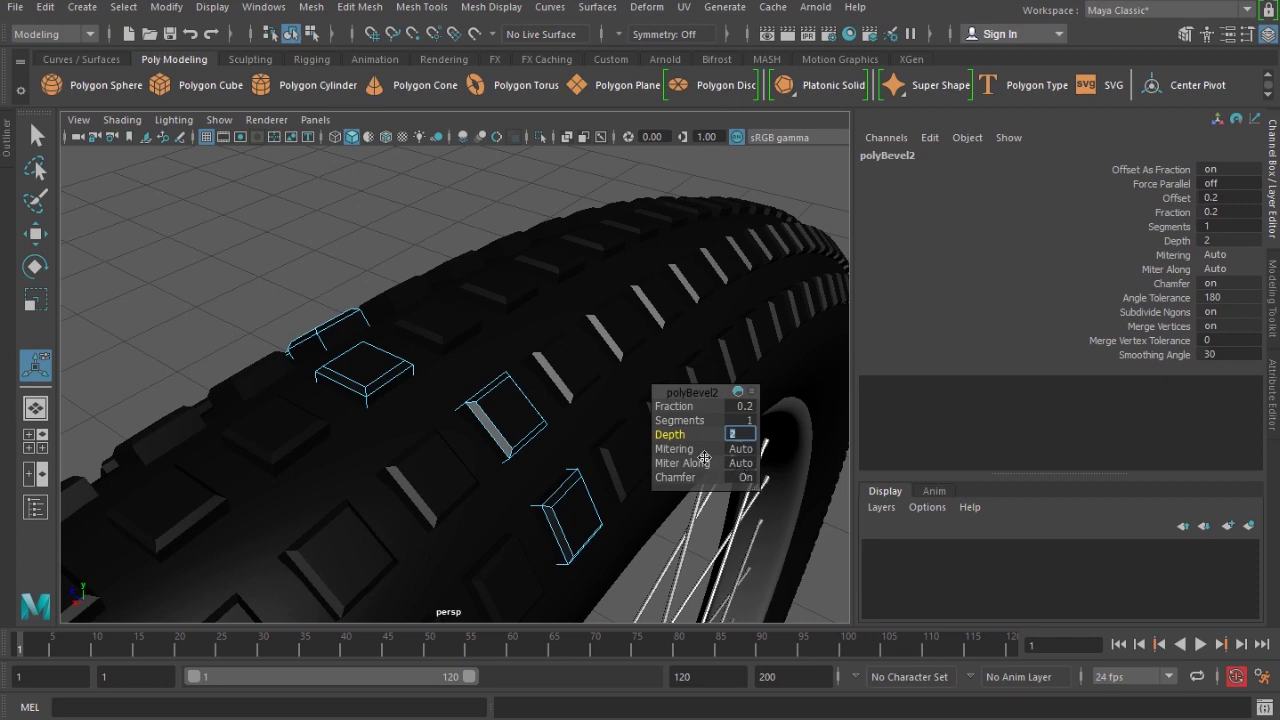
pyautogui.click(748, 421)
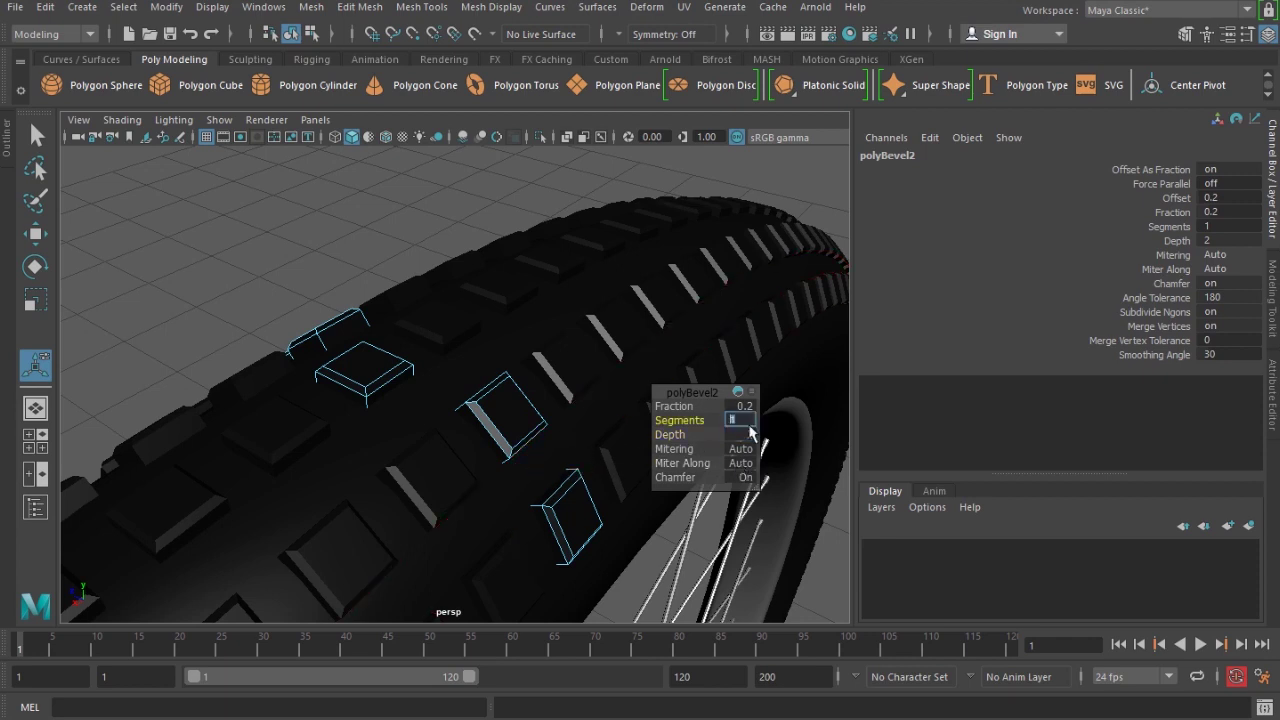
pyautogui.write('2')
pyautogui.press('Return')
pyautogui.click(474, 186)
# - Insert an edge loop across the middle of the centre block in the original tread row
pyautogui.keyDown('alt'); pyautogui.moveTo(530, 380); pyautogui.dragTo(312, 425); pyautogui.keyUp('alt')
pyautogui.moveTo(300, 428); pyautogui.dragTo(312, 408, button='right')
pyautogui.press('q')
pyautogui.click(432, 215)
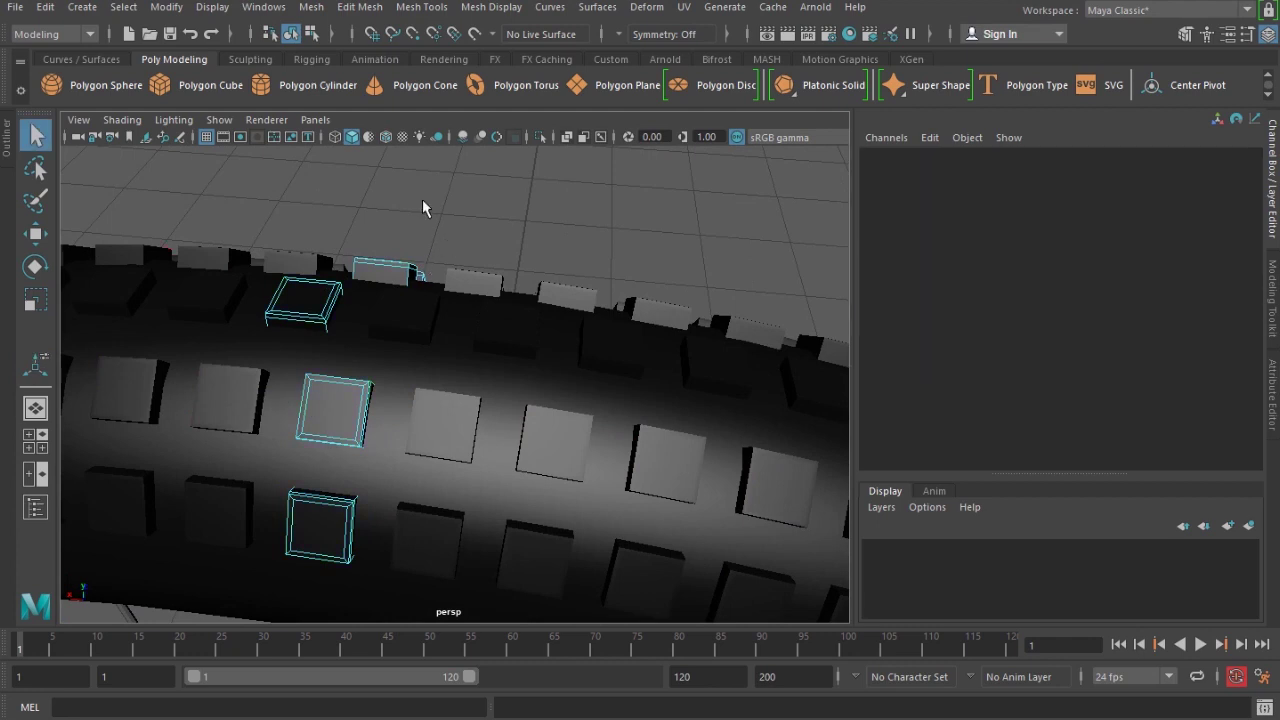
pyautogui.click(309, 420)
pyautogui.click(493, 206)
pyautogui.keyDown('alt'); pyautogui.moveTo(500, 345); pyautogui.dragTo(415, 402); pyautogui.keyUp('alt')
pyautogui.click(309, 412)
pyautogui.keyDown('alt'); pyautogui.moveTo(309, 413); pyautogui.dragTo(351, 365); pyautogui.keyUp('alt')
pyautogui.keyDown('shift'); pyautogui.moveTo(192, 363); pyautogui.dragTo(192, 364, button='right'); pyautogui.keyUp('shift')
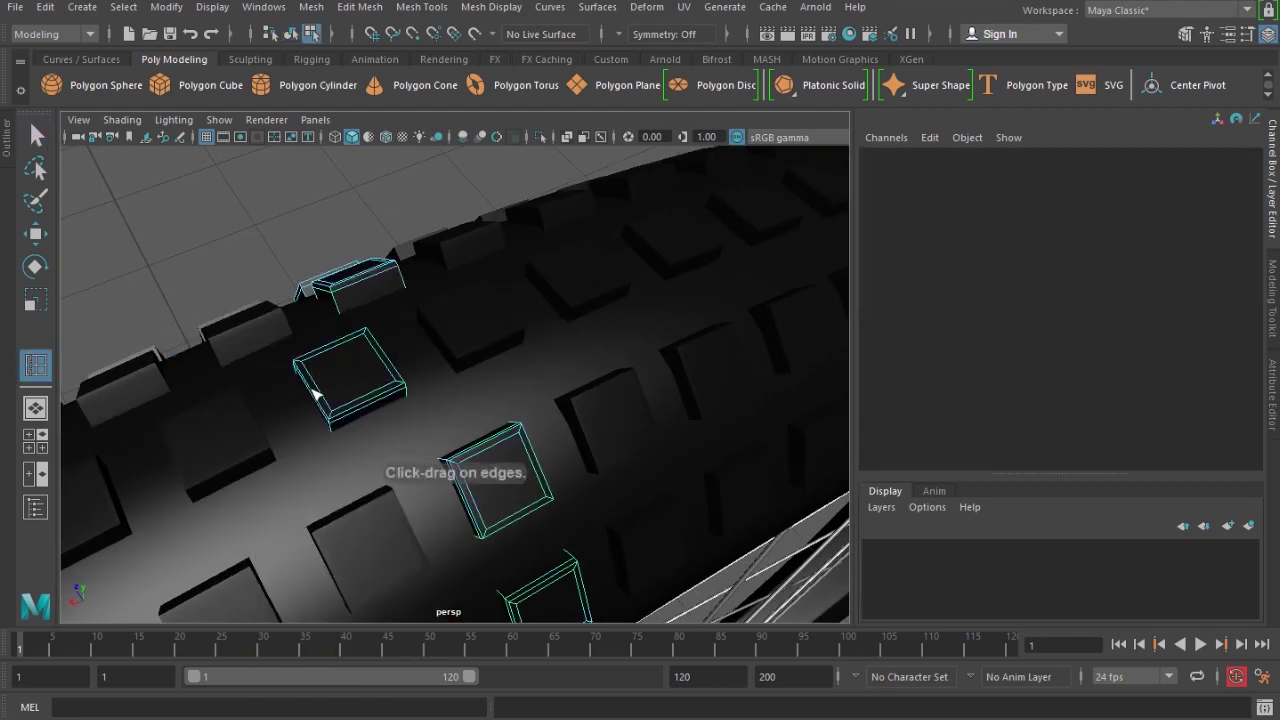
pyautogui.click(314, 395)
# - Move the centre block's new edge loop along the tire's circumference to bend the block into a chevron
pyautogui.press('w')
pyautogui.moveTo(275, 419); pyautogui.dragTo(258, 436)
pyautogui.moveTo(457, 492); pyautogui.dragTo(498, 470, button='right')
pyautogui.keyDown('alt'); pyautogui.moveTo(498, 470); pyautogui.dragTo(467, 452); pyautogui.keyUp('alt')
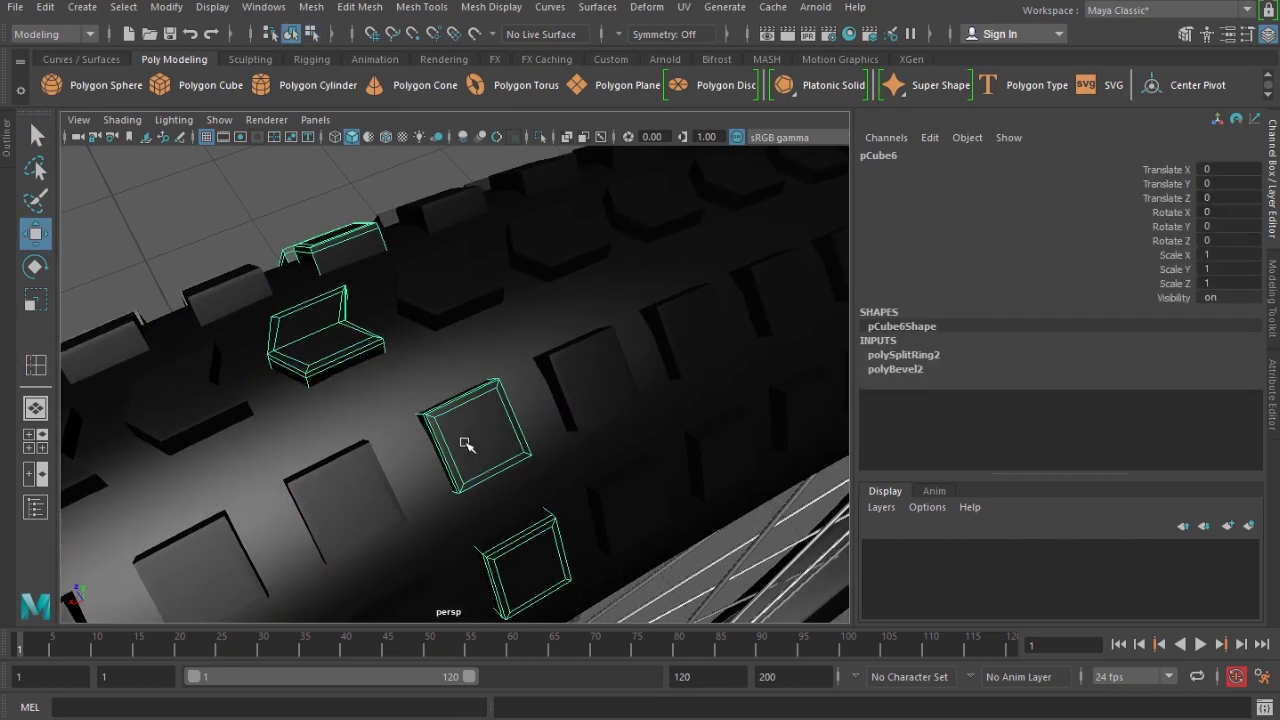
# - Slant both inner shoulder blocks of the tread row by moving their outer-edge vertices along X
pyautogui.moveTo(467, 452); pyautogui.dragTo(411, 439, button='right')
pyautogui.moveTo(411, 439); pyautogui.dragTo(341, 396)
pyautogui.press('4')
pyautogui.keyDown('alt'); pyautogui.moveTo(343, 397); pyautogui.dragTo(669, 414); pyautogui.keyUp('alt')
pyautogui.keyDown('shift'); pyautogui.moveTo(431, 402); pyautogui.dragTo(562, 453); pyautogui.keyUp('shift')
pyautogui.moveTo(562, 453)
pyautogui.keyDown('alt'); pyautogui.mouseDown()
pyautogui.moveTo(399, 399)
pyautogui.moveTo(383, 411)
pyautogui.mouseUp(); pyautogui.keyUp('alt')
pyautogui.press('5')
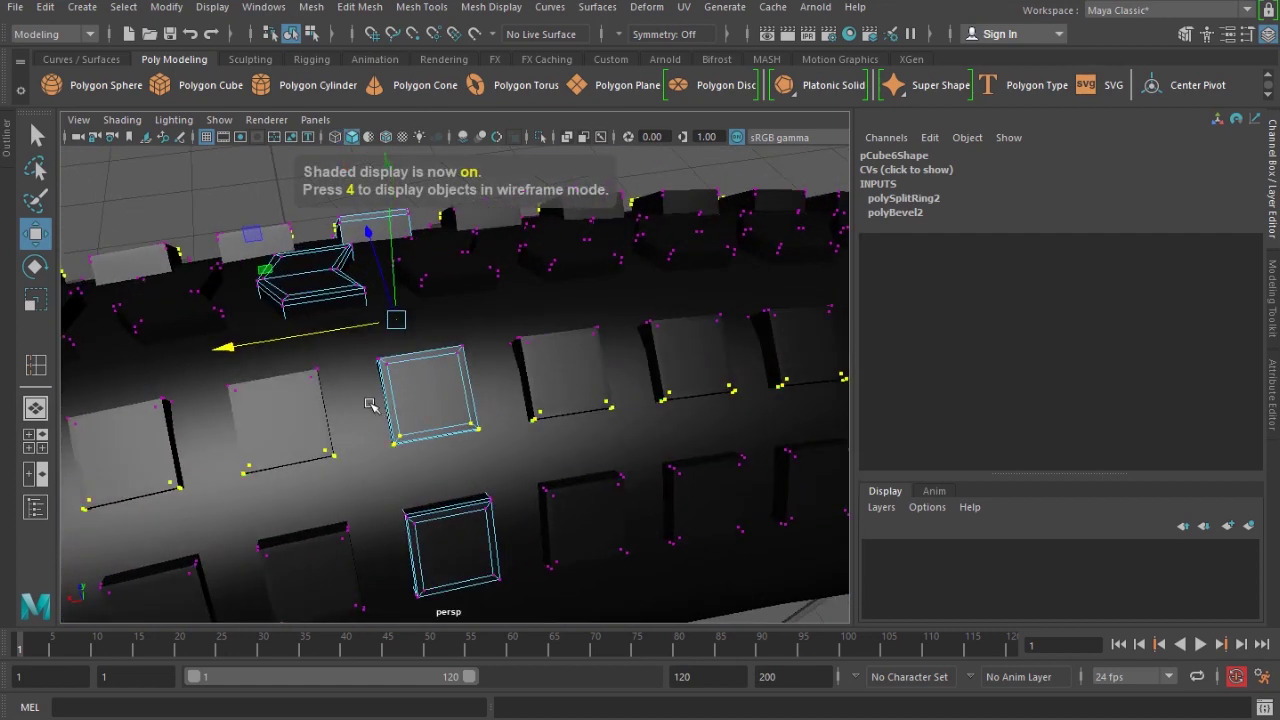
pyautogui.keyDown('alt'); pyautogui.moveTo(275, 341); pyautogui.dragTo(463, 490); pyautogui.keyUp('alt')
pyautogui.scroll(2, 393, 476)
# - Slant the outer shoulder blocks by moving their inner-edge vertices along X, and return to object mode
pyautogui.keyDown('alt'); pyautogui.moveTo(431, 438); pyautogui.dragTo(745, 421); pyautogui.keyUp('alt')
pyautogui.moveTo(342, 400); pyautogui.dragTo(365, 414)
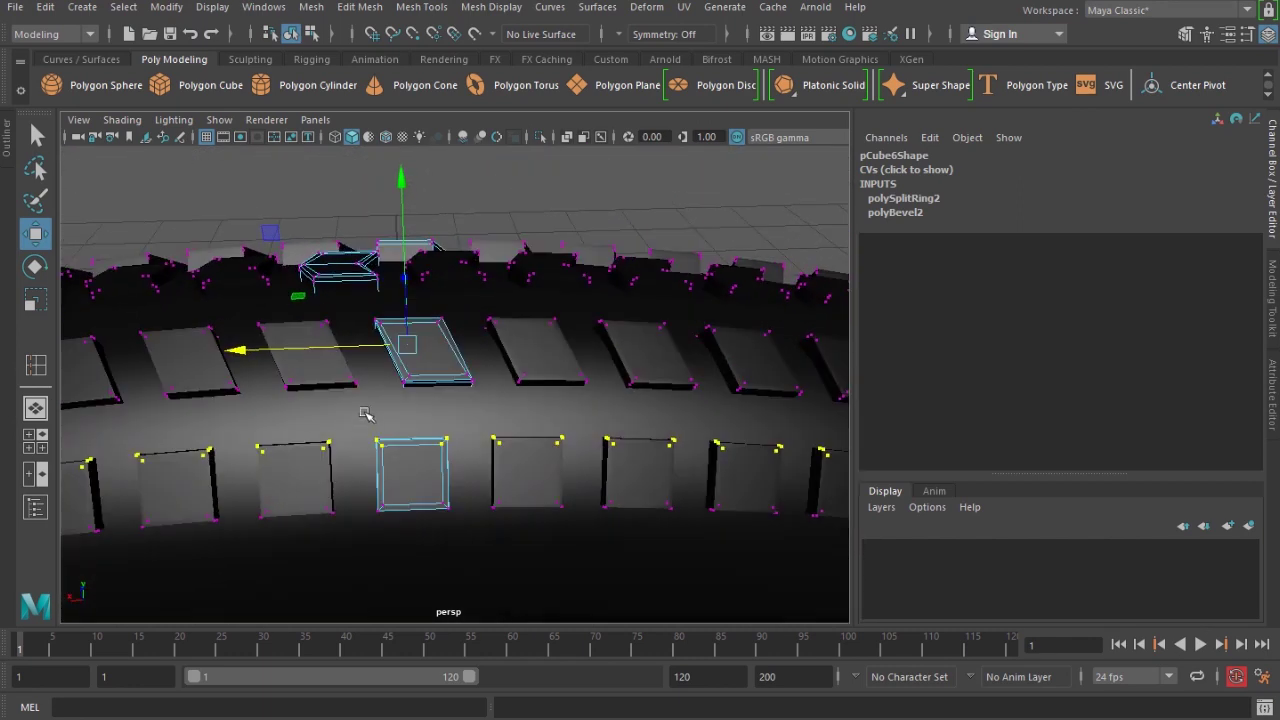
pyautogui.moveTo(268, 360); pyautogui.dragTo(262, 361)
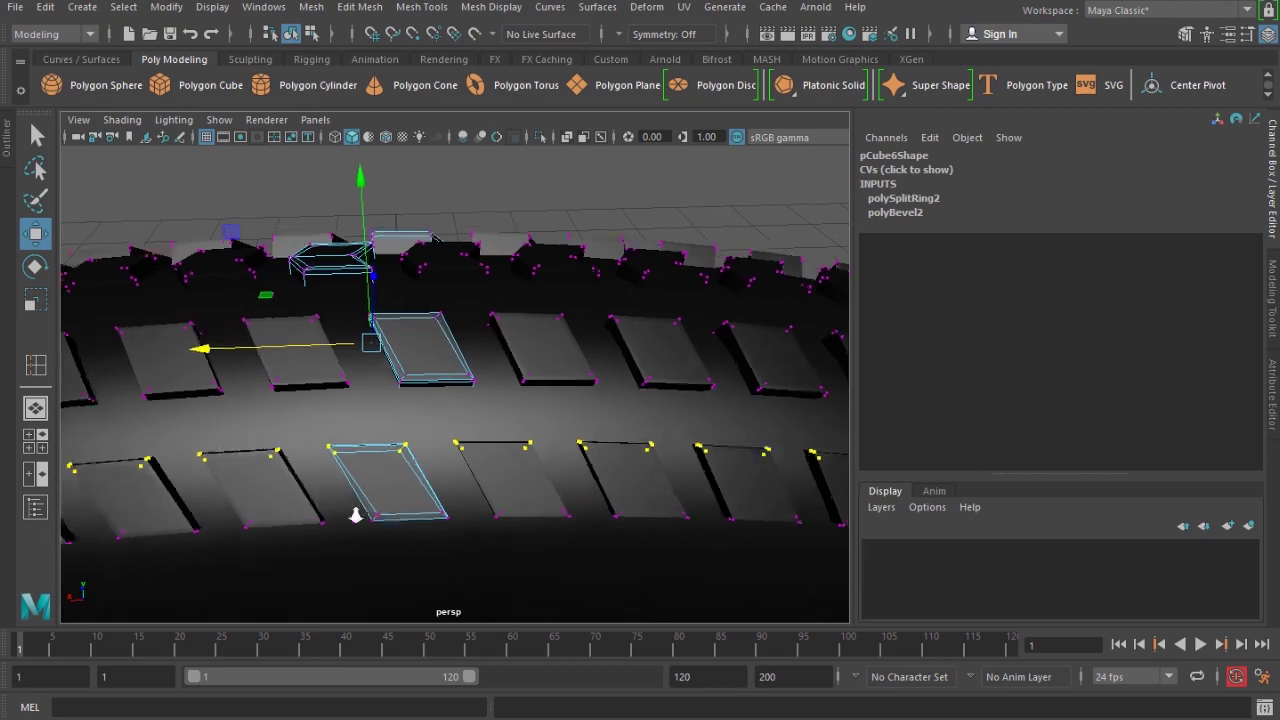
pyautogui.moveTo(354, 512); pyautogui.dragTo(386, 480, button='right')
# - Examine the tread pattern up close and the whole wheel from several angles, with wireframe on shaded toggled on and off
pyautogui.scroll(-5, 388, 481)
pyautogui.keyDown('alt'); pyautogui.moveTo(420, 486); pyautogui.dragTo(530, 515); pyautogui.keyUp('alt')
pyautogui.click(421, 345)
pyautogui.moveTo(420, 350)
pyautogui.keyDown('alt'); pyautogui.mouseDown()
pyautogui.moveTo(149, 491)
pyautogui.moveTo(263, 466)
pyautogui.mouseUp(); pyautogui.keyUp('alt')
pyautogui.click(385, 137)
pyautogui.keyDown('alt'); pyautogui.moveTo(405, 400); pyautogui.dragTo(420, 505); pyautogui.keyUp('alt')
pyautogui.scroll(4, 563, 443)
pyautogui.scroll(4, 494, 426)
pyautogui.scroll(-6, 420, 505)
pyautogui.keyDown('alt'); pyautogui.moveTo(452, 570); pyautogui.dragTo(357, 371); pyautogui.keyUp('alt')
pyautogui.click(387, 137)
pyautogui.moveTo(400, 450)
pyautogui.keyDown('alt'); pyautogui.mouseDown()
pyautogui.moveTo(251, 466)
pyautogui.moveTo(446, 517)
pyautogui.moveTo(626, 483)
pyautogui.moveTo(694, 491)
pyautogui.moveTo(657, 520)
pyautogui.moveTo(551, 517)
pyautogui.moveTo(742, 541)
pyautogui.moveTo(591, 530)
pyautogui.mouseUp(); pyautogui.keyUp('alt')
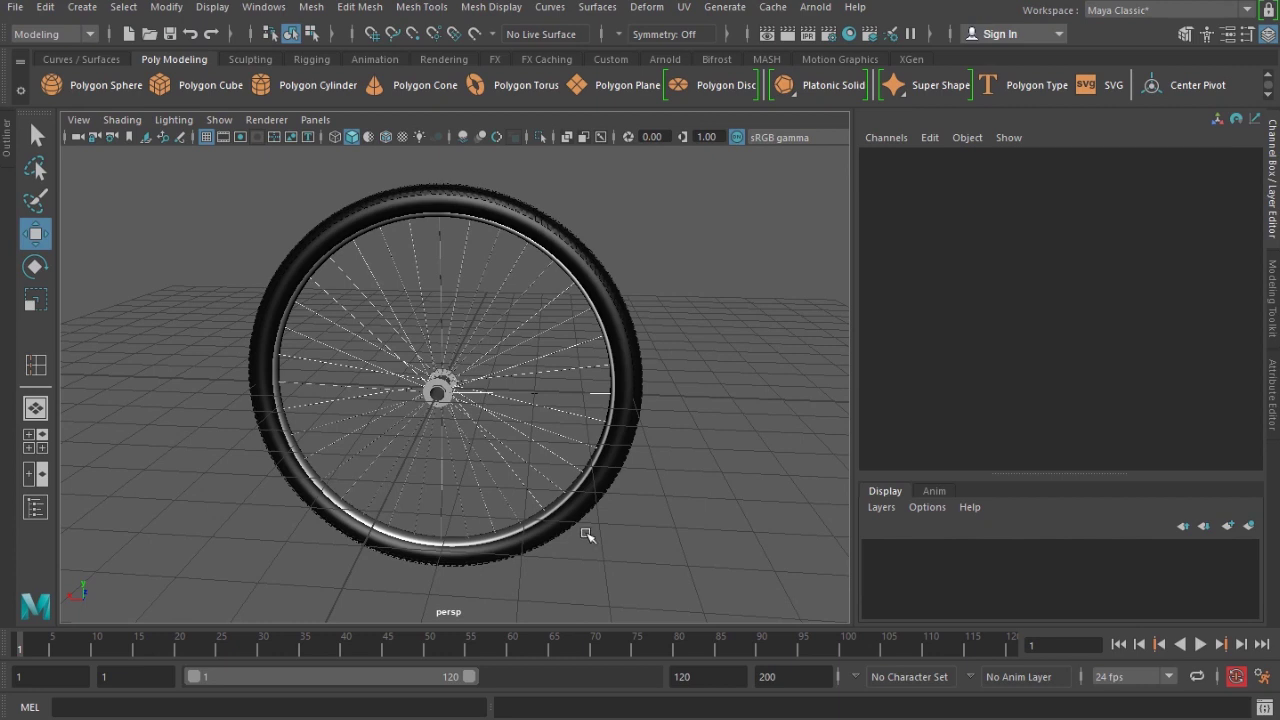
pyautogui.keyDown('alt'); pyautogui.moveTo(558, 533); pyautogui.dragTo(510, 527); pyautogui.keyUp('alt')
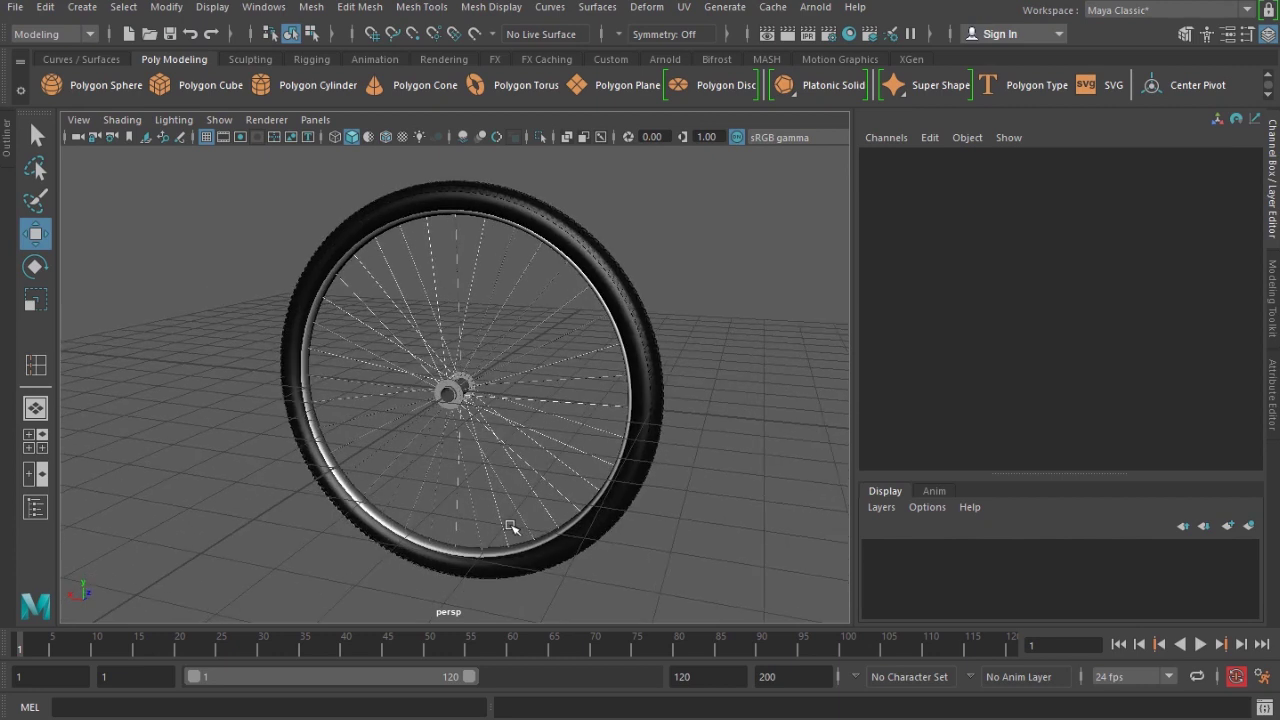